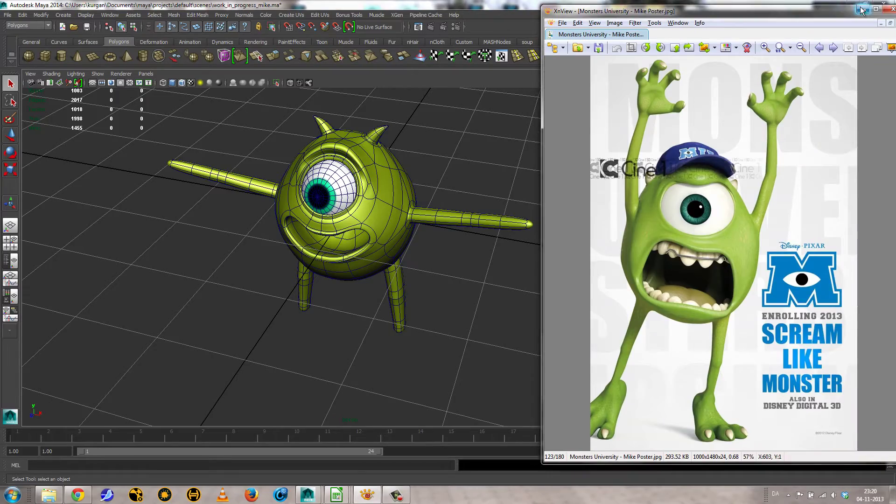
Hide the reference image and extrude the bottom end faces of the character's leg downward about 0.15 units
{"action": "left_click", "coordinate": [862, 9]}
{"action": "left_click_drag", "start_coordinate": [606, 218], "coordinate": [419, 181], "text": "alt"}
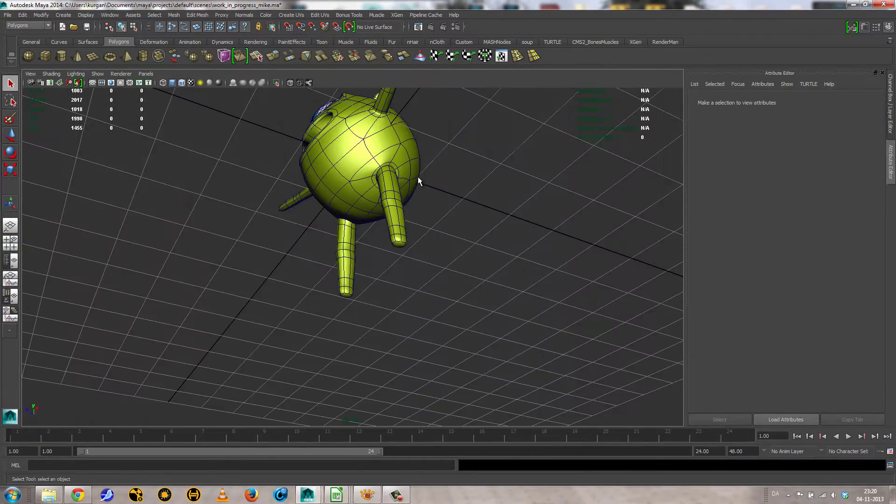
{"action": "right_click_drag", "start_coordinate": [418, 181], "coordinate": [501, 224], "text": "alt"}
{"action": "right_click_drag", "start_coordinate": [413, 239], "coordinate": [415, 252]}
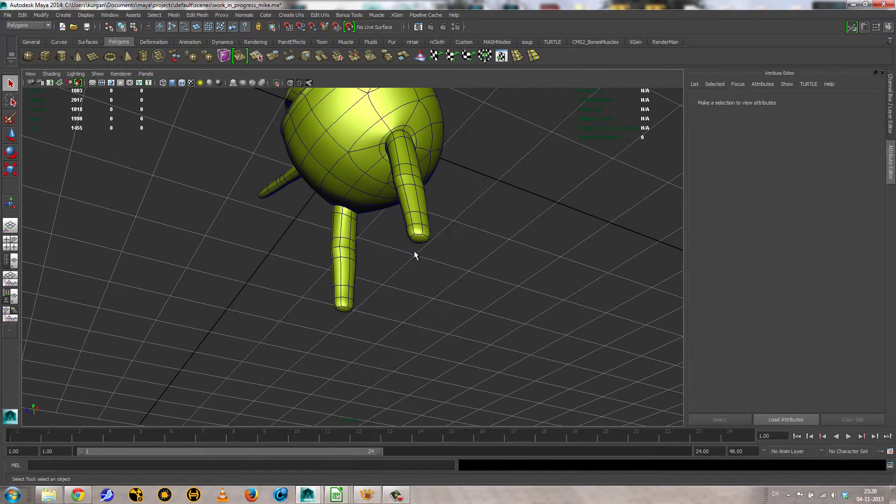
{"action": "left_click", "coordinate": [415, 236]}
{"action": "left_click_drag", "start_coordinate": [435, 260], "coordinate": [444, 315], "text": "alt"}
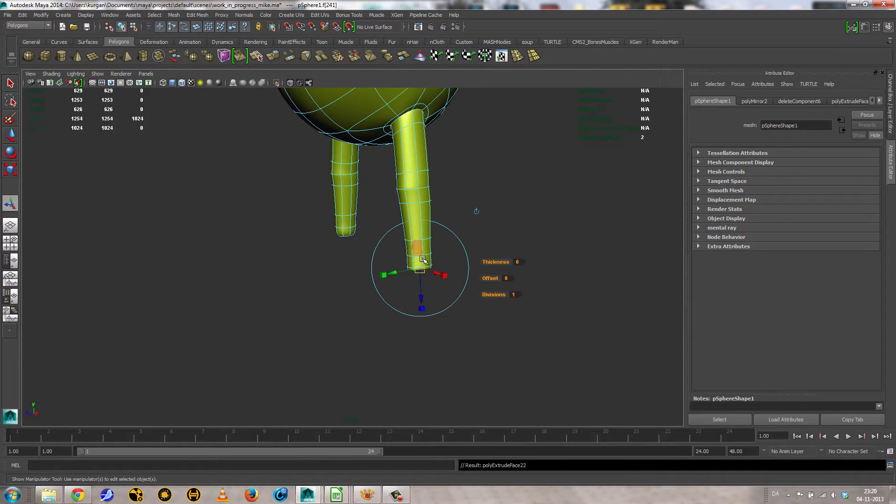
{"action": "left_click_drag", "start_coordinate": [421, 297], "coordinate": [421, 312]}
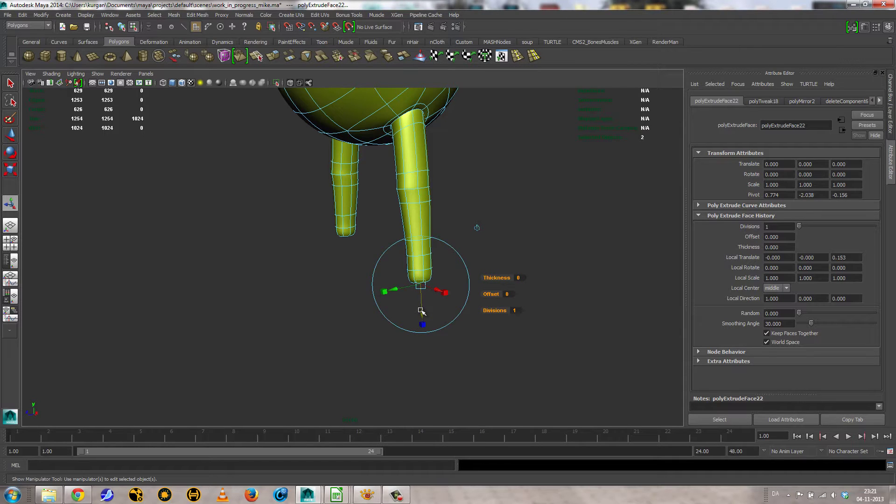
Lower the extruded leg end to a local offset of 0.204 and flare it with local scale 2.504, 1.967, 1.967
{"action": "mouse_move", "coordinate": [418, 307]}
{"action": "left_mouse_down", "text": "alt"}
{"action": "mouse_move", "coordinate": [441, 306]}
{"action": "mouse_move", "coordinate": [426, 301]}
{"action": "mouse_move", "coordinate": [425, 312]}
{"action": "left_mouse_up", "text": "alt"}
{"action": "left_click_drag", "start_coordinate": [421, 276], "coordinate": [497, 314]}
{"action": "right_click_drag", "start_coordinate": [496, 315], "coordinate": [487, 329], "text": "alt"}
{"action": "mouse_move", "coordinate": [477, 282]}
{"action": "left_mouse_down"}
{"action": "mouse_move", "coordinate": [489, 281]}
{"action": "mouse_move", "coordinate": [371, 288]}
{"action": "mouse_move", "coordinate": [495, 314]}
{"action": "mouse_move", "coordinate": [417, 296]}
{"action": "mouse_move", "coordinate": [485, 304]}
{"action": "mouse_move", "coordinate": [472, 280]}
{"action": "left_mouse_up"}
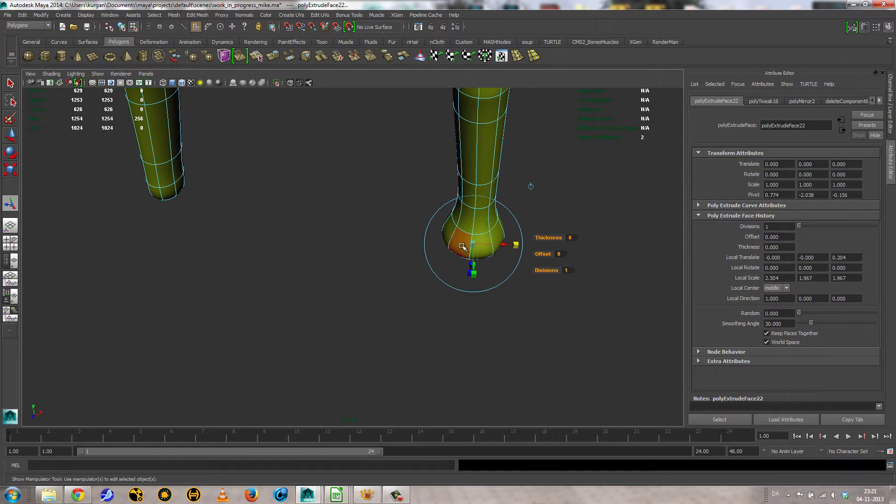
Extrude the front faces of the flared leg end forward 0.265 units and widen them to an X scale of 1.411
{"action": "left_click", "coordinate": [462, 247]}
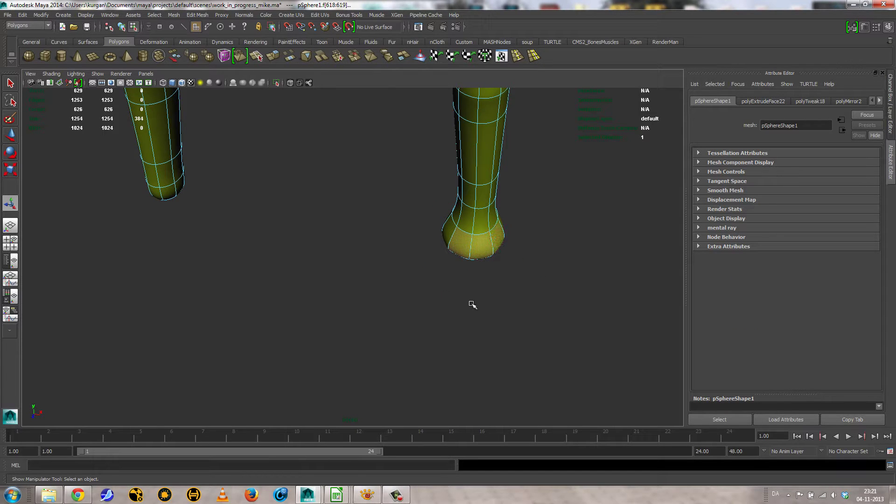
{"action": "left_click_drag", "start_coordinate": [471, 304], "coordinate": [445, 175], "text": "alt"}
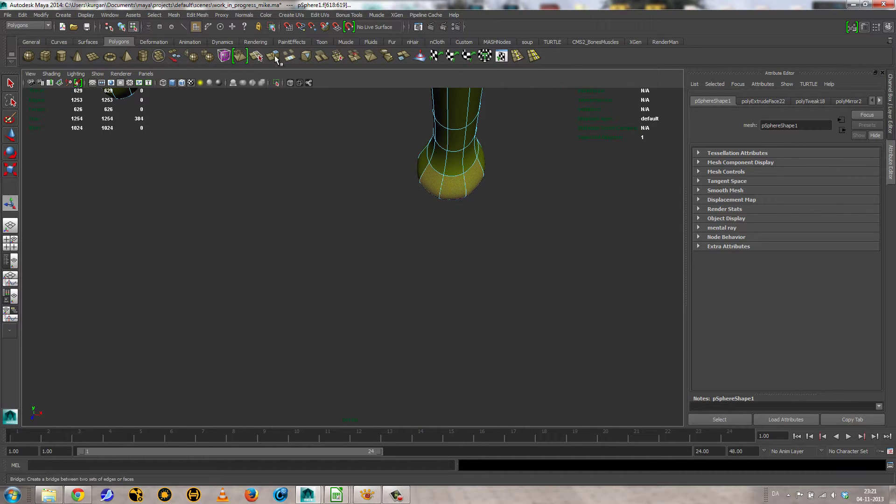
{"action": "key", "text": "ctrl+e"}
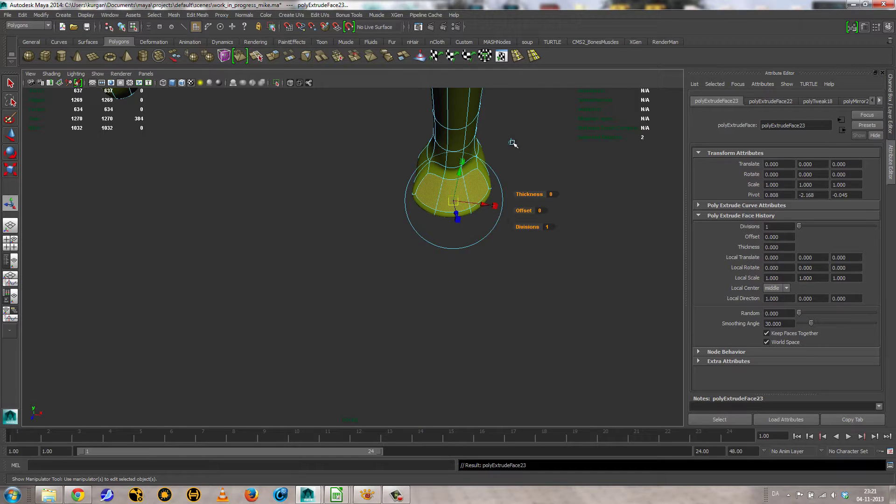
{"action": "left_click_drag", "start_coordinate": [566, 224], "coordinate": [463, 233], "text": "alt"}
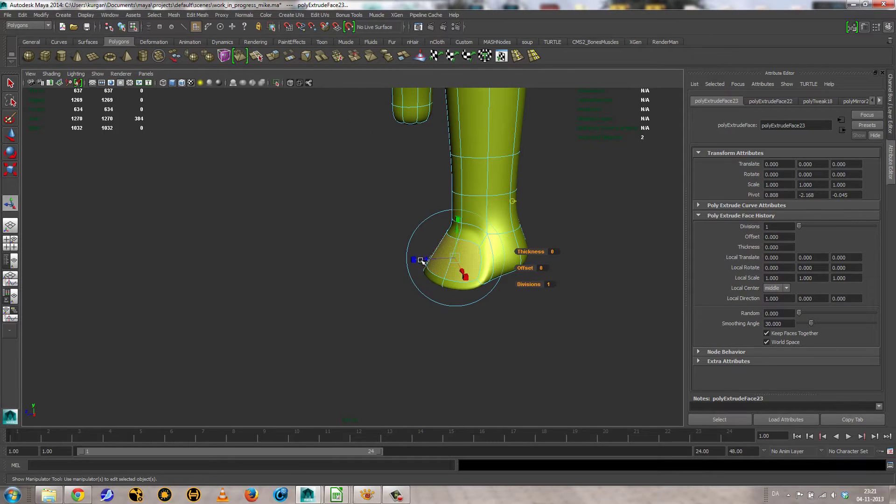
{"action": "mouse_move", "coordinate": [422, 260]}
{"action": "left_mouse_down"}
{"action": "mouse_move", "coordinate": [344, 261]}
{"action": "mouse_move", "coordinate": [402, 289]}
{"action": "mouse_move", "coordinate": [417, 277]}
{"action": "left_mouse_up"}
{"action": "left_click_drag", "start_coordinate": [502, 287], "coordinate": [504, 290], "text": "alt"}
{"action": "left_click_drag", "start_coordinate": [486, 250], "coordinate": [512, 168]}
Show the mesh unsmoothed and flatten the extruded front faces of the foot to a Z scale of 0.001
{"action": "key", "text": "1"}
{"action": "left_click", "coordinate": [449, 117]}
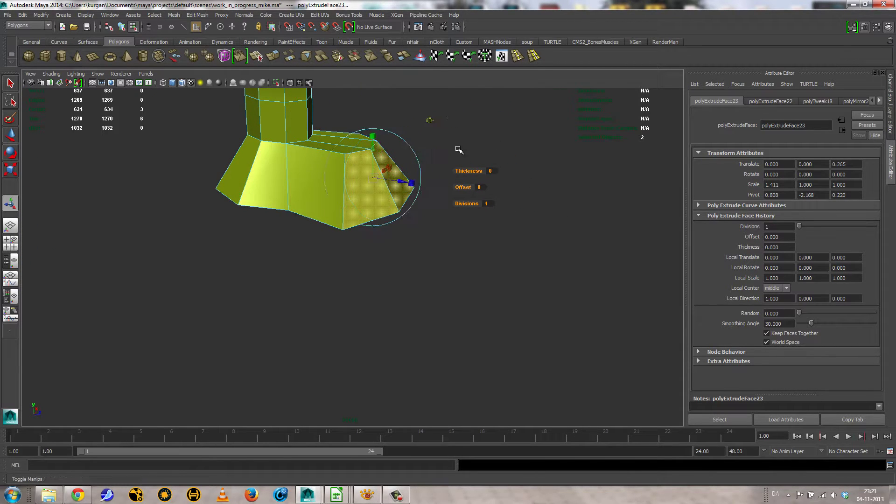
{"action": "left_click_drag", "start_coordinate": [393, 181], "coordinate": [346, 256]}
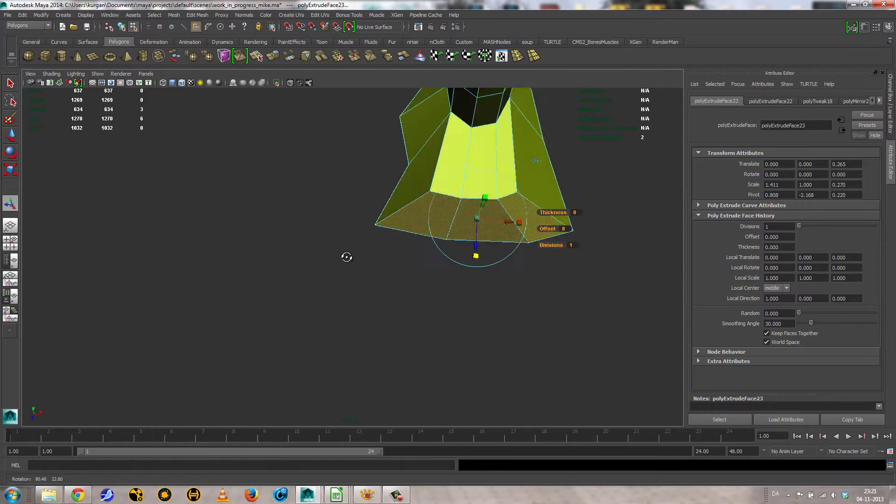
{"action": "right_click_drag", "start_coordinate": [346, 256], "coordinate": [389, 231], "text": "alt"}
{"action": "left_click_drag", "start_coordinate": [389, 231], "coordinate": [448, 182], "text": "alt"}
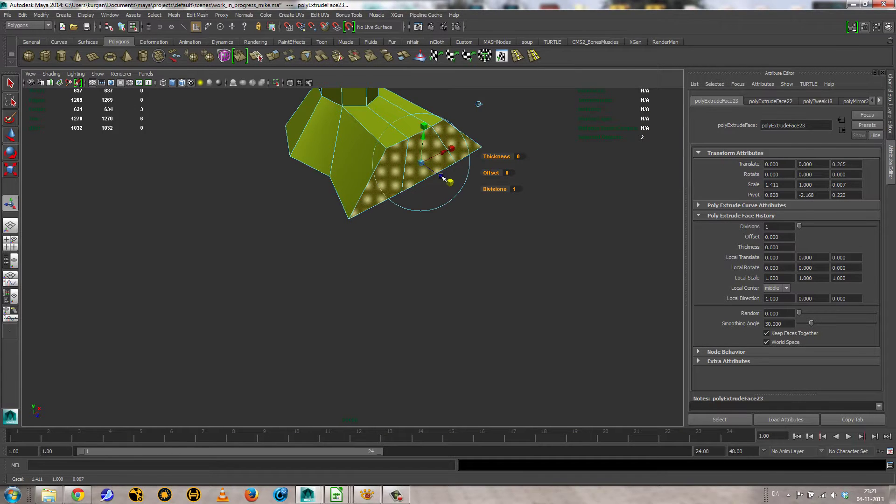
{"action": "left_click_drag", "start_coordinate": [421, 166], "coordinate": [363, 226], "text": "alt"}
{"action": "key", "text": "1"}
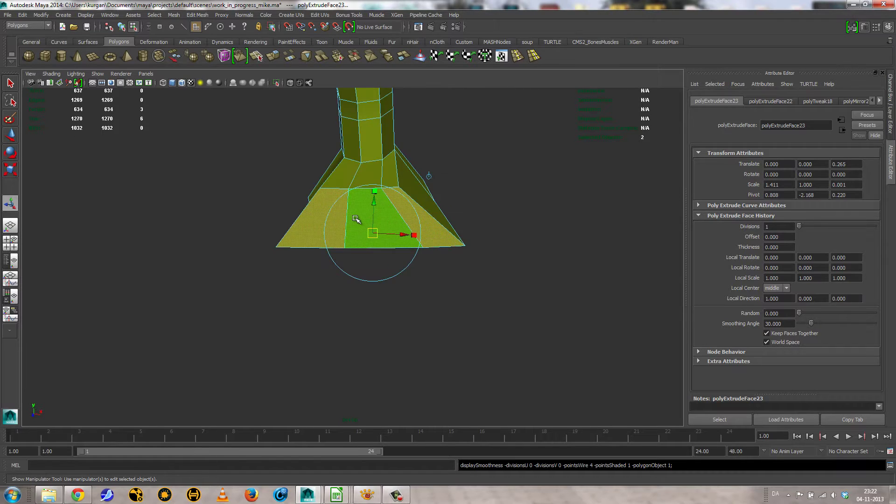
Move the upper outer corner vertex of the foot's front outward to square off that side
{"action": "right_click_drag", "start_coordinate": [360, 223], "coordinate": [460, 237], "text": "alt"}
{"action": "left_click_drag", "start_coordinate": [430, 237], "coordinate": [469, 202], "text": "alt"}
{"action": "middle_click_drag", "start_coordinate": [469, 202], "coordinate": [470, 195], "text": "alt"}
{"action": "left_click_drag", "start_coordinate": [469, 196], "coordinate": [362, 212], "text": "alt"}
{"action": "right_click", "coordinate": [355, 211]}
{"action": "right_click_drag", "start_coordinate": [353, 210], "coordinate": [322, 212]}
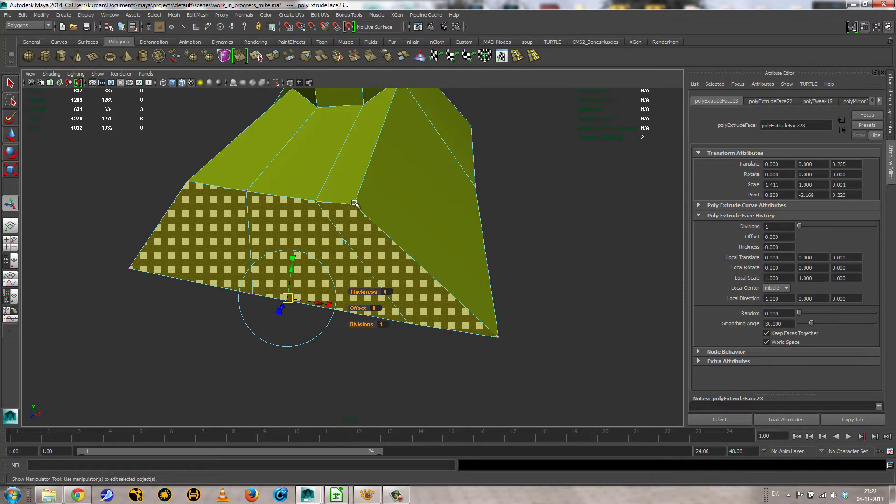
{"action": "left_click", "coordinate": [355, 204]}
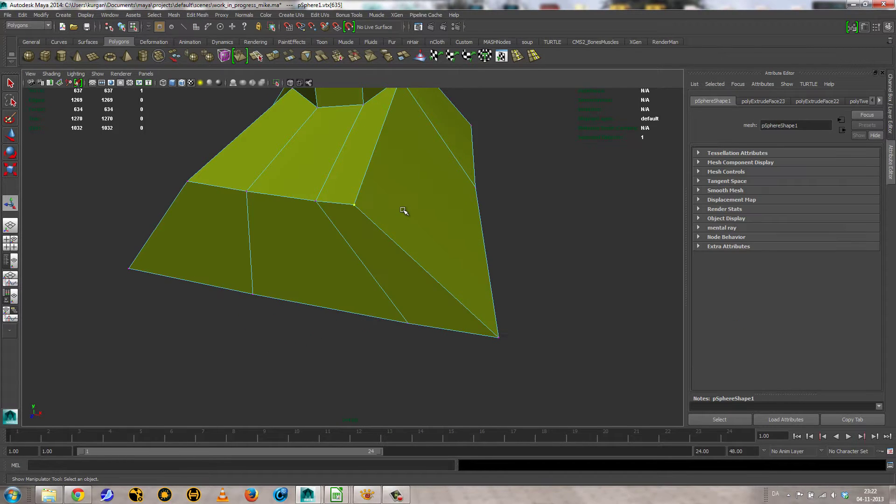
{"action": "key", "text": "w"}
{"action": "middle_click_drag", "start_coordinate": [384, 212], "coordinate": [506, 235]}
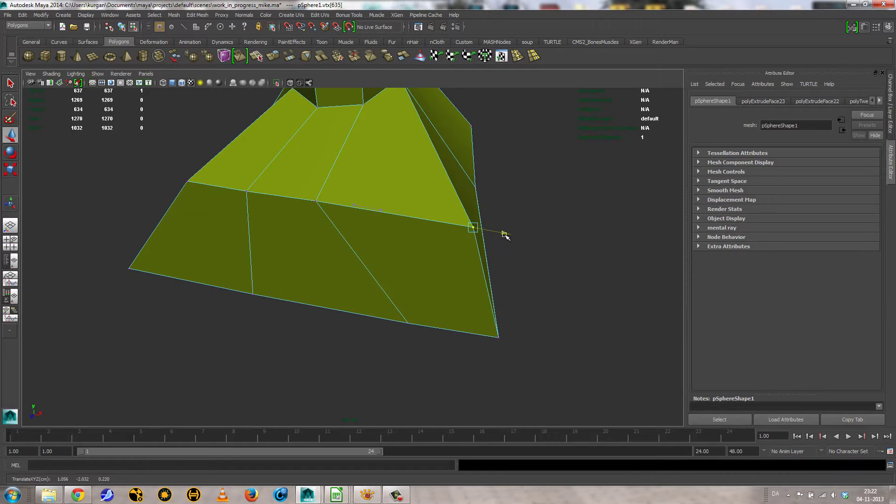
Shift the upper inner vertex outward and the lower one inward to straighten the outer dividing edge of the foot's front
{"action": "left_click", "coordinate": [317, 200]}
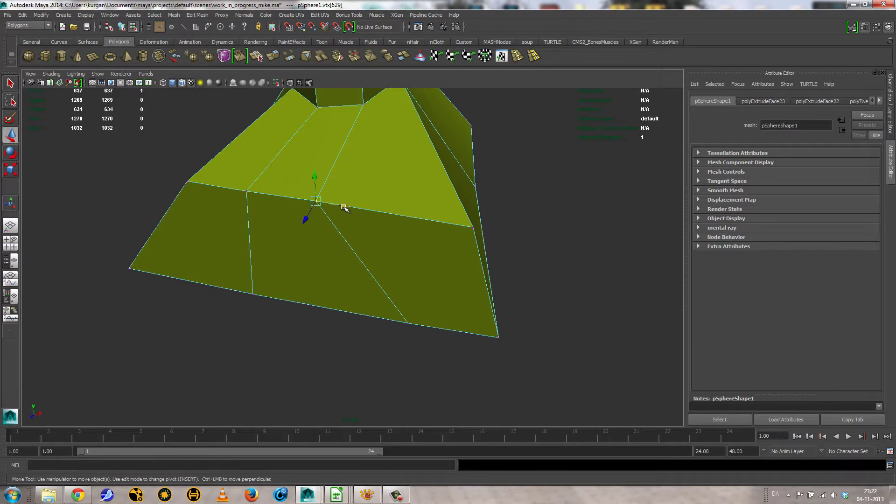
{"action": "middle_click_drag", "start_coordinate": [344, 206], "coordinate": [416, 218]}
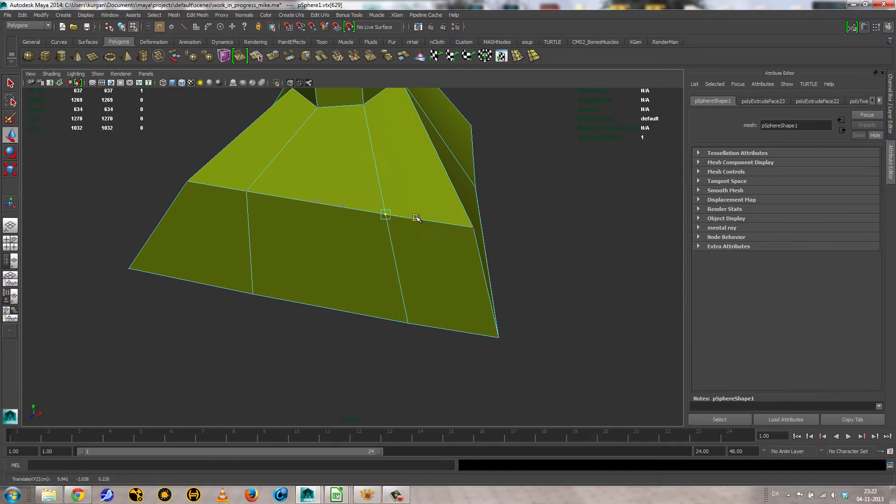
{"action": "left_click", "coordinate": [409, 323]}
{"action": "left_click_drag", "start_coordinate": [436, 330], "coordinate": [404, 322]}
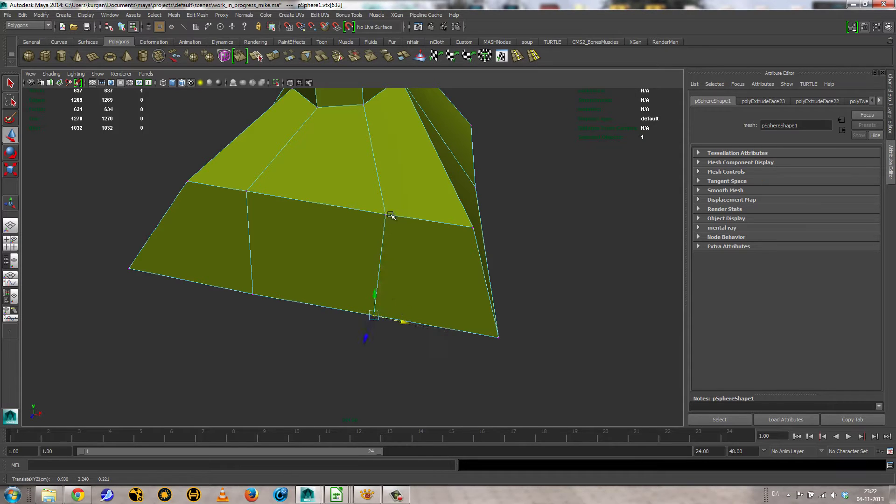
Square the inner side of the foot's front by moving its upper corner vertex outward and its lower one inward
{"action": "left_click_drag", "start_coordinate": [367, 256], "coordinate": [389, 239], "text": "alt"}
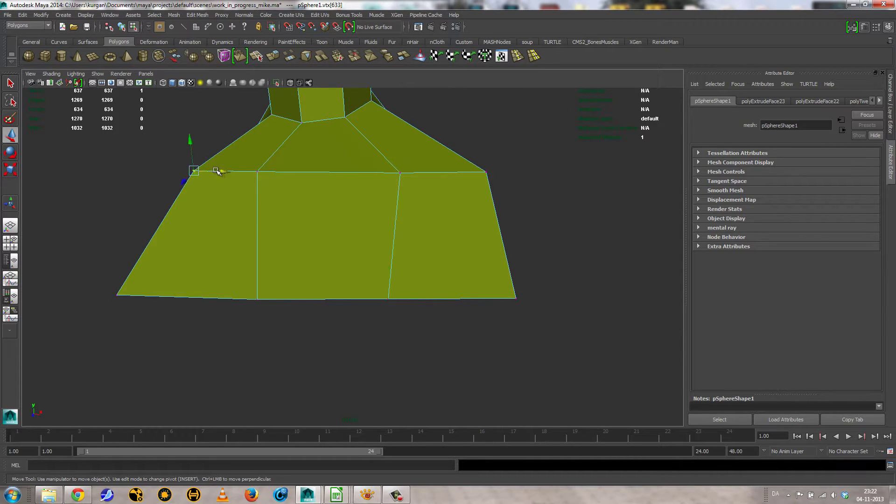
{"action": "left_click_drag", "start_coordinate": [215, 171], "coordinate": [172, 163]}
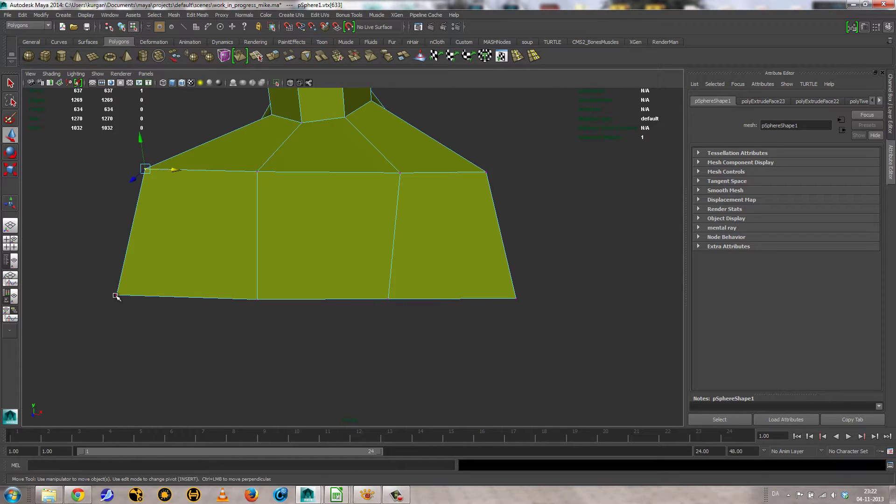
{"action": "left_click_drag", "start_coordinate": [148, 298], "coordinate": [167, 299]}
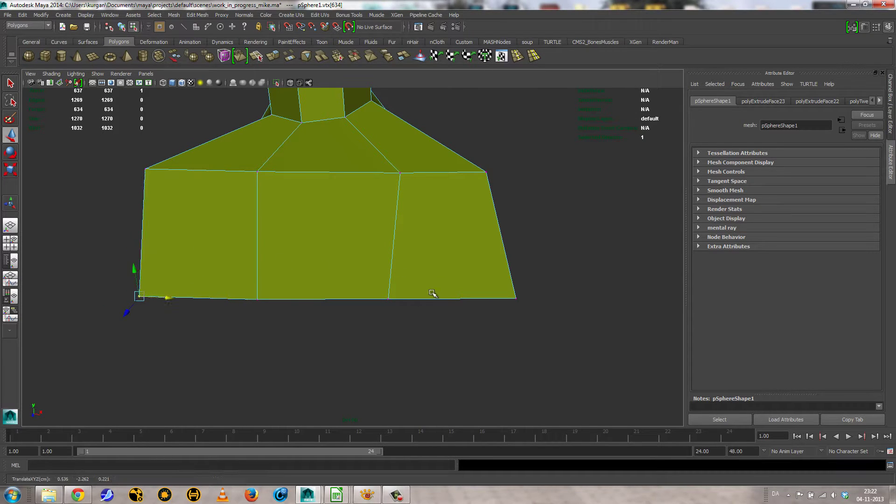
Nudge the lower vertex of the outer dividing edge and move the upper outer corner vertex further outward
{"action": "left_click", "coordinate": [388, 299]}
{"action": "left_click_drag", "start_coordinate": [421, 299], "coordinate": [427, 301]}
{"action": "left_click", "coordinate": [487, 172]}
{"action": "left_click_drag", "start_coordinate": [517, 173], "coordinate": [539, 173]}
Select the three front faces of the foot in face mode
{"action": "right_click_drag", "start_coordinate": [501, 250], "coordinate": [330, 276], "text": "alt"}
{"action": "left_click_drag", "start_coordinate": [331, 276], "coordinate": [386, 295], "text": "alt"}
{"action": "right_click_drag", "start_coordinate": [386, 294], "coordinate": [75, 292], "text": "alt"}
{"action": "mouse_move", "coordinate": [279, 287]}
{"action": "left_mouse_down", "text": "alt"}
{"action": "mouse_move", "coordinate": [280, 317]}
{"action": "mouse_move", "coordinate": [288, 282]}
{"action": "left_mouse_up", "text": "alt"}
{"action": "right_click_drag", "start_coordinate": [288, 282], "coordinate": [433, 292], "text": "alt"}
{"action": "left_click_drag", "start_coordinate": [433, 292], "coordinate": [328, 285], "text": "alt"}
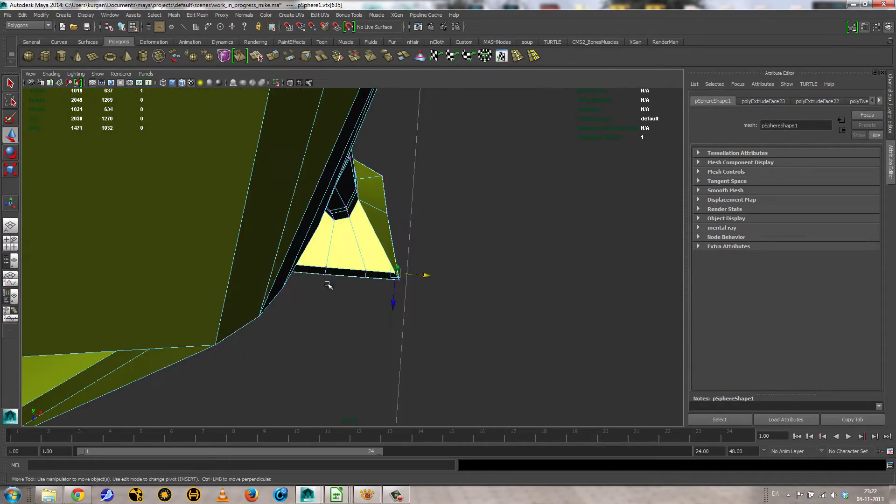
{"action": "left_click_drag", "start_coordinate": [331, 244], "coordinate": [324, 234], "text": "alt"}
{"action": "right_click_drag", "start_coordinate": [321, 250], "coordinate": [321, 272]}
{"action": "left_click", "coordinate": [309, 260]}
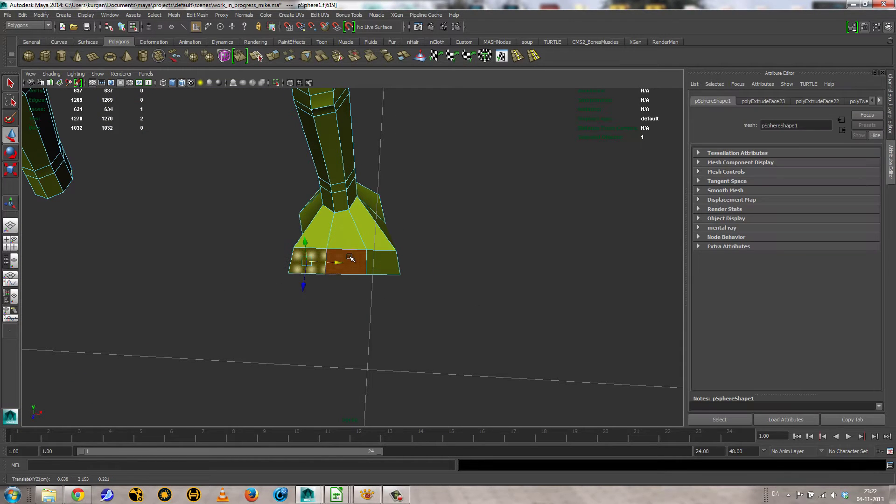
{"action": "left_click", "coordinate": [350, 258], "text": "shift"}
{"action": "left_click", "coordinate": [383, 264], "text": "shift"}
Activate the Rotate tool for the selected foot faces and set its axis orientation to World
{"action": "mouse_move", "coordinate": [369, 280]}
{"action": "left_mouse_down", "text": "alt"}
{"action": "mouse_move", "coordinate": [368, 202]}
{"action": "mouse_move", "coordinate": [373, 284]}
{"action": "left_mouse_up", "text": "alt"}
{"action": "key", "text": "e"}
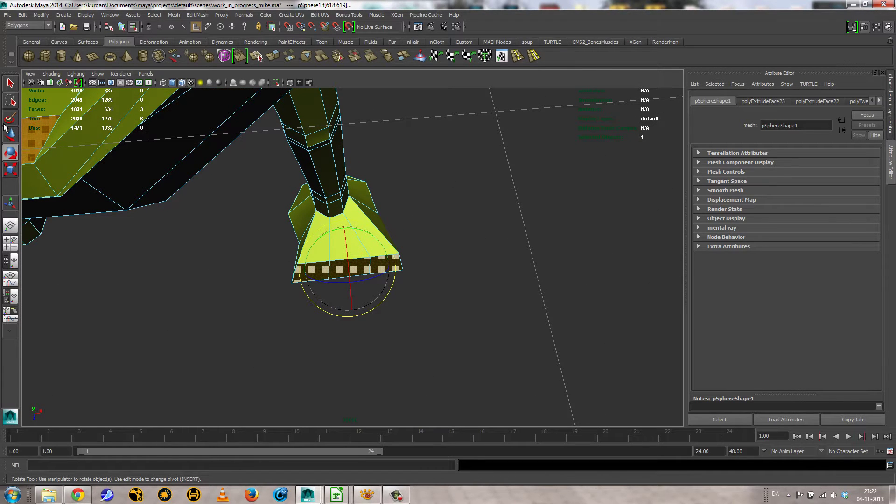
{"action": "left_click", "coordinate": [268, 286]}
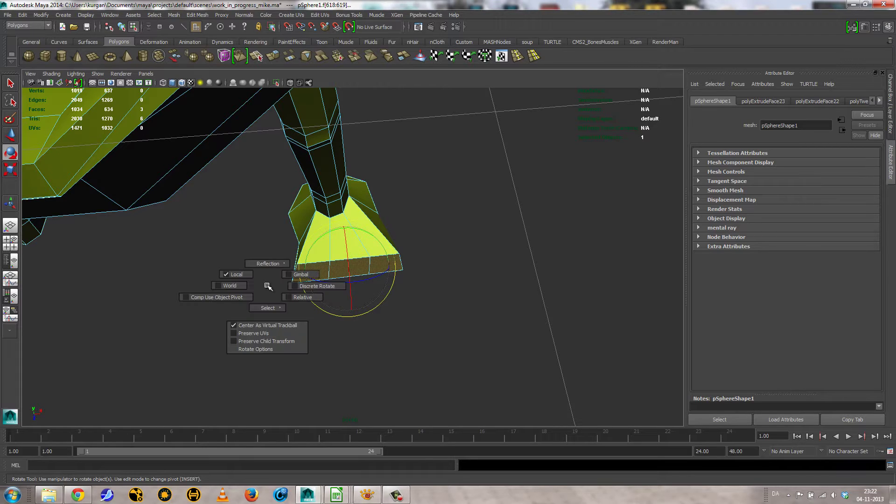
{"action": "left_click_drag", "start_coordinate": [256, 283], "coordinate": [240, 289]}
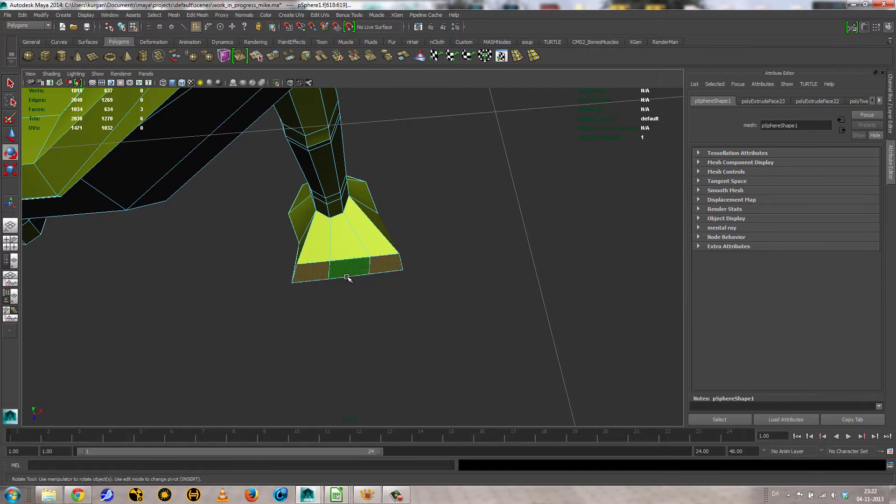
{"action": "left_click_drag", "start_coordinate": [347, 277], "coordinate": [319, 277]}
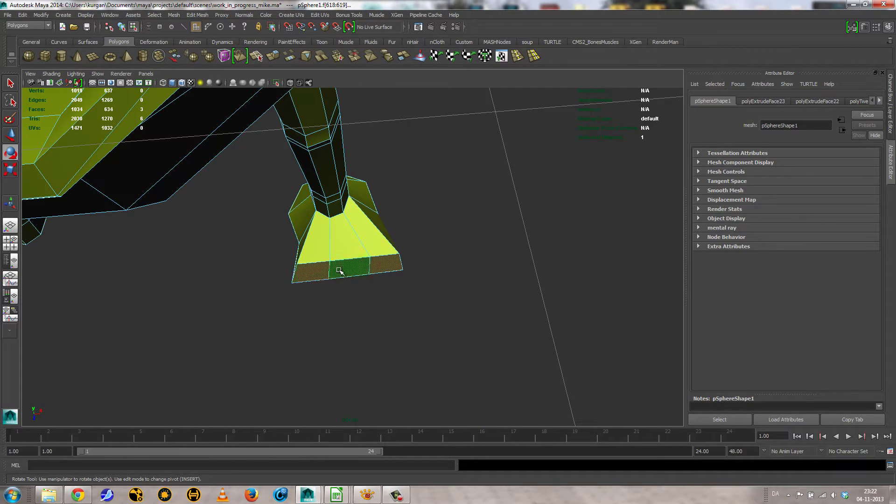
Reselect the three front faces of the foot one by one for rotating
{"action": "left_click_drag", "start_coordinate": [246, 268], "coordinate": [304, 206], "text": "alt"}
{"action": "right_click_drag", "start_coordinate": [304, 206], "coordinate": [469, 264], "text": "alt"}
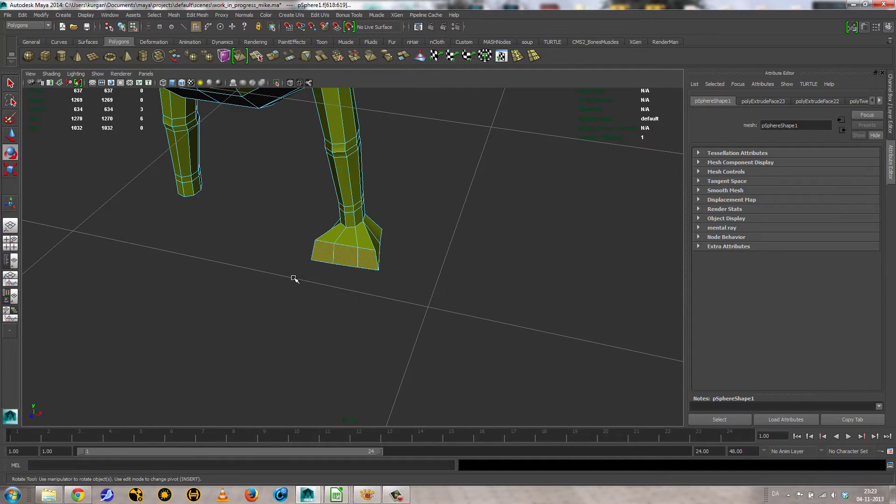
{"action": "left_click", "coordinate": [327, 260]}
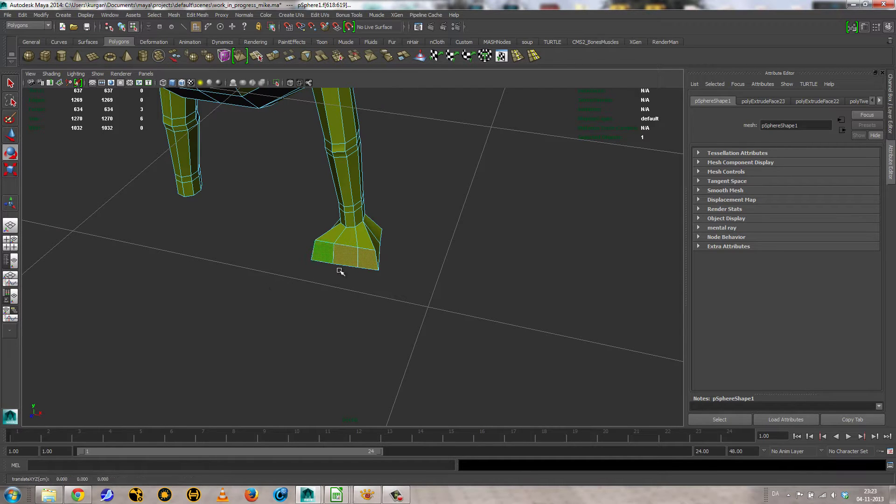
{"action": "left_click_drag", "start_coordinate": [271, 116], "coordinate": [314, 231]}
{"action": "left_click", "coordinate": [323, 261]}
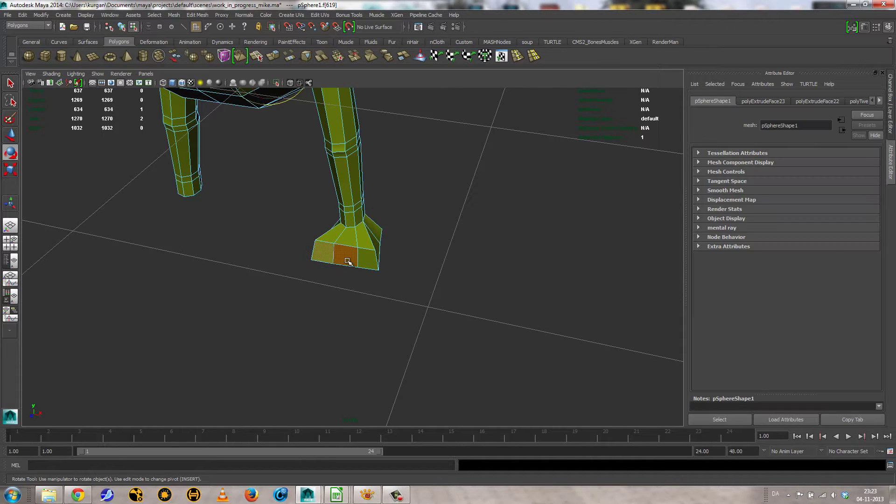
{"action": "left_click", "coordinate": [346, 260], "text": "shift"}
{"action": "left_click", "coordinate": [365, 262], "text": "shift"}
Try to move the rotation pivot of the selected front faces onto the foot in the perspective view
{"action": "middle_click_drag", "start_coordinate": [344, 217], "coordinate": [335, 244], "text": "alt"}
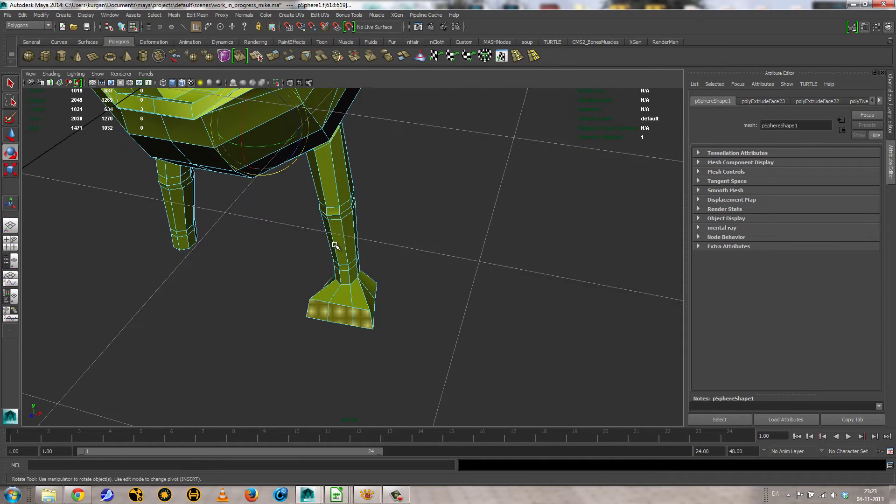
{"action": "key", "text": "Insert"}
{"action": "middle_click_drag", "start_coordinate": [258, 109], "coordinate": [260, 179]}
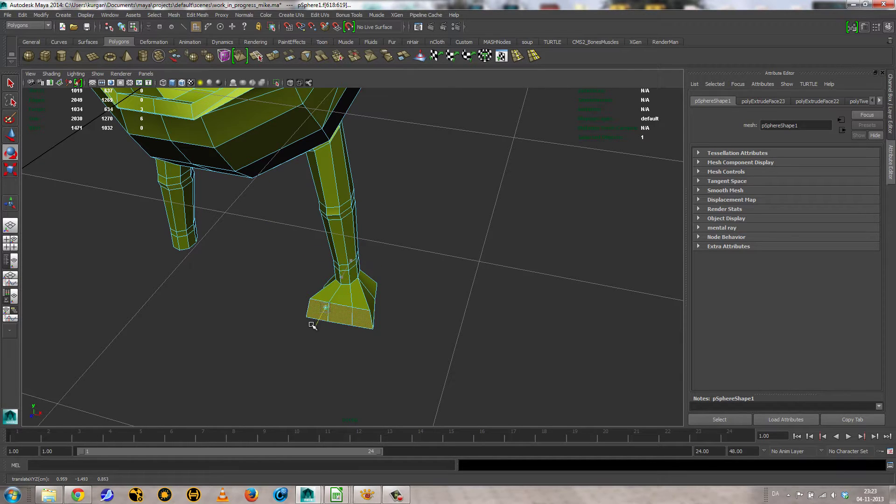
{"action": "left_click_drag", "start_coordinate": [343, 319], "coordinate": [261, 271]}
{"action": "key", "text": "Insert"}
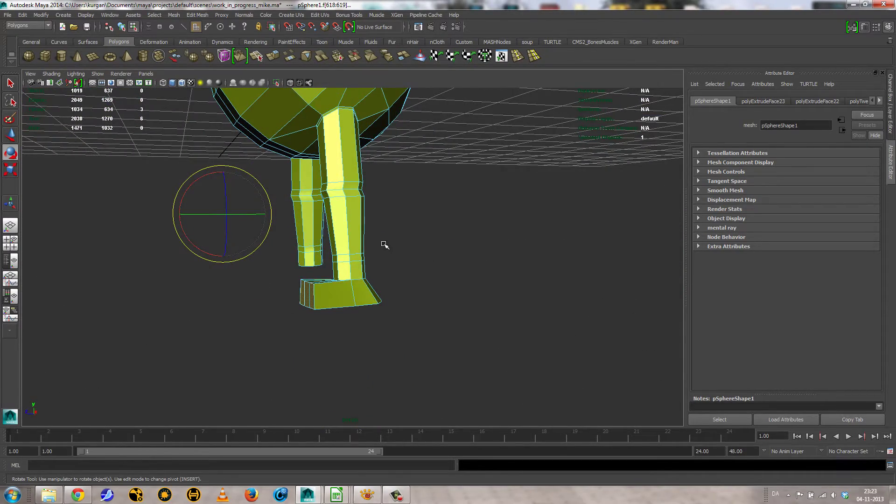
Show the four-view layout and move the rotation pivot over the foot's front faces in the top view
{"action": "key", "text": "space"}
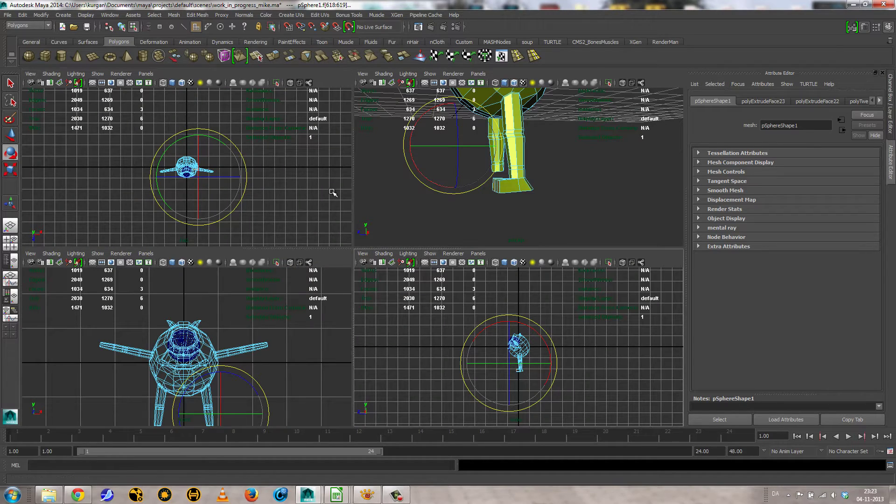
{"action": "right_click_drag", "start_coordinate": [159, 197], "coordinate": [419, 220], "text": "alt"}
{"action": "middle_click_drag", "start_coordinate": [315, 230], "coordinate": [298, 195], "text": "alt"}
{"action": "key", "text": "Insert"}
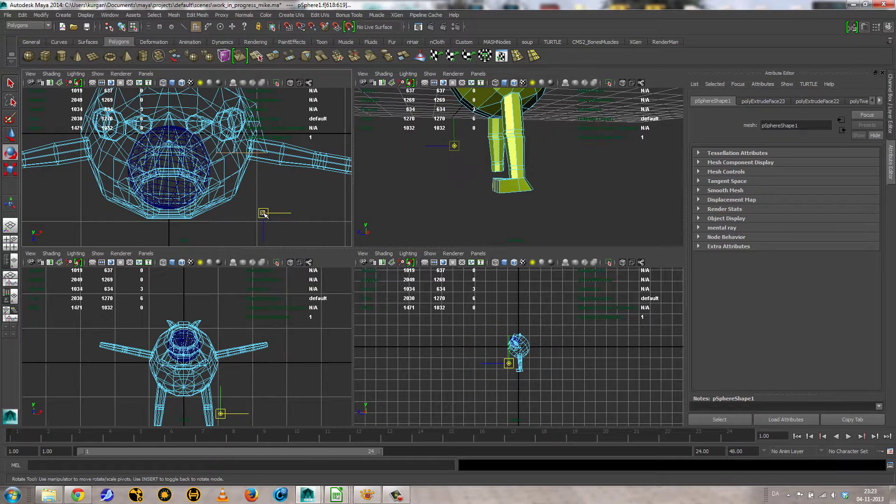
{"action": "left_click_drag", "start_coordinate": [264, 214], "coordinate": [243, 152]}
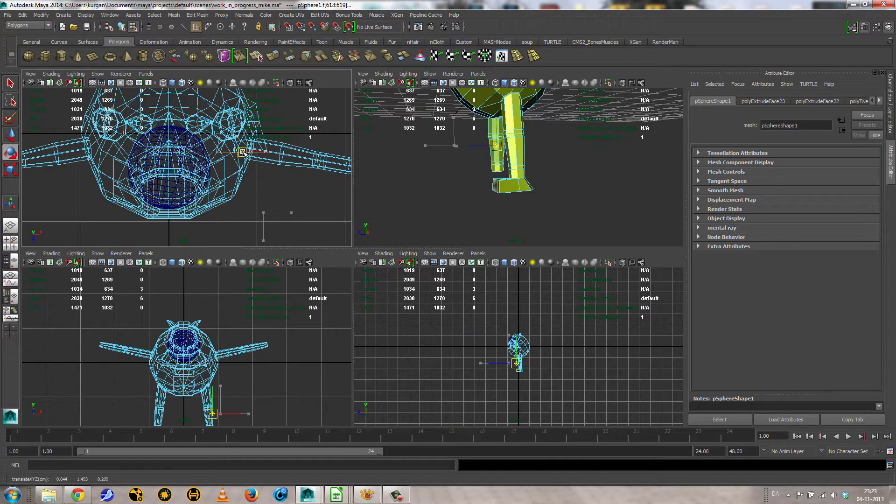
{"action": "key", "text": "Insert"}
Lower the rotation pivot to the height of the foot's front faces in the side view
{"action": "middle_click_drag", "start_coordinate": [526, 377], "coordinate": [509, 309], "text": "alt"}
{"action": "scroll", "coordinate": [563, 344], "scroll_direction": "up", "scroll_amount": 5}
{"action": "scroll", "coordinate": [560, 358], "scroll_direction": "down", "scroll_amount": 5}
{"action": "scroll", "coordinate": [553, 350], "scroll_direction": "up", "scroll_amount": 4}
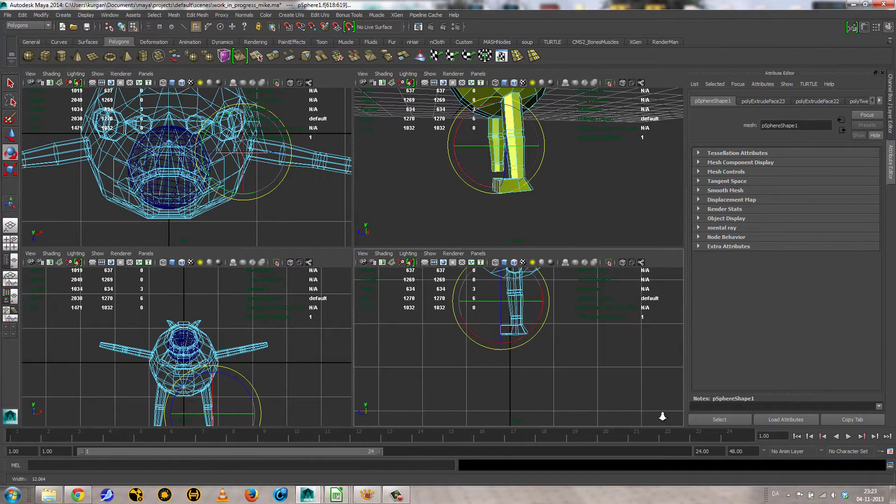
{"action": "key", "text": "Insert"}
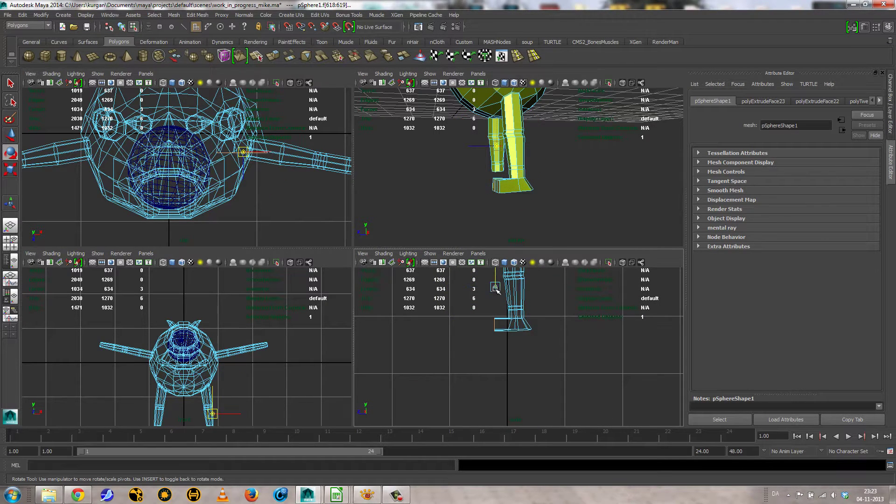
{"action": "left_click_drag", "start_coordinate": [498, 309], "coordinate": [498, 311]}
{"action": "key", "text": "Insert"}
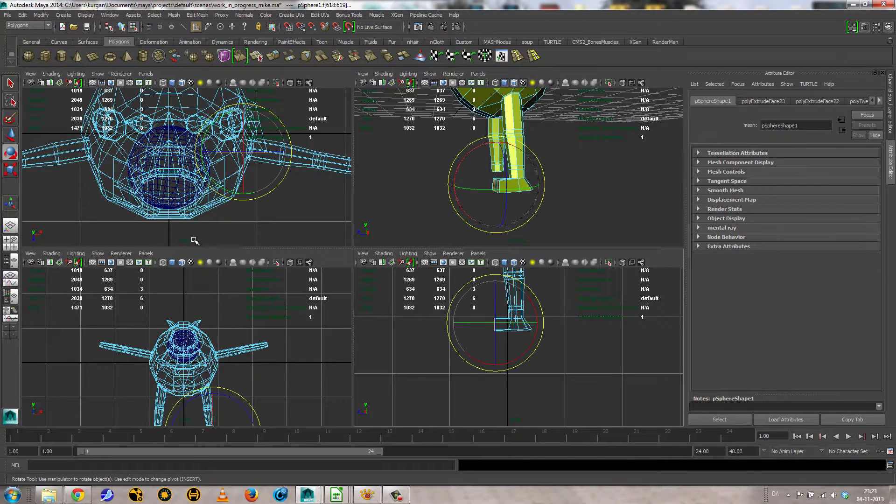
Return to the perspective view, toggle the smooth preview on and off to inspect the foot, and clear the selection
{"action": "key", "text": "space"}
{"action": "left_click_drag", "start_coordinate": [452, 198], "coordinate": [357, 355], "text": "alt"}
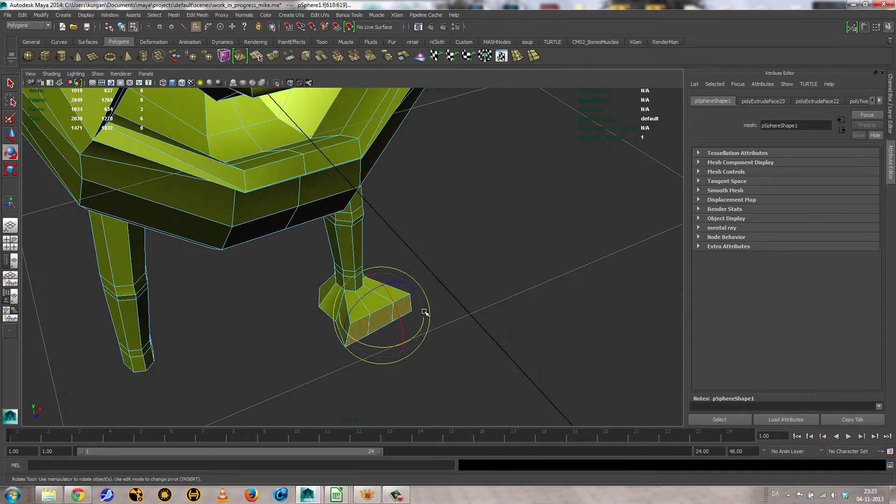
{"action": "key", "text": "3"}
{"action": "key", "text": "1"}
{"action": "left_click_drag", "start_coordinate": [422, 310], "coordinate": [401, 262], "text": "alt"}
{"action": "left_click", "coordinate": [482, 302]}
Select the three front faces of the foot for extruding
{"action": "left_click_drag", "start_coordinate": [401, 361], "coordinate": [386, 307], "text": "alt"}
{"action": "left_click", "coordinate": [387, 334]}
{"action": "key", "text": "q"}
{"action": "left_click", "coordinate": [328, 317], "text": "shift"}
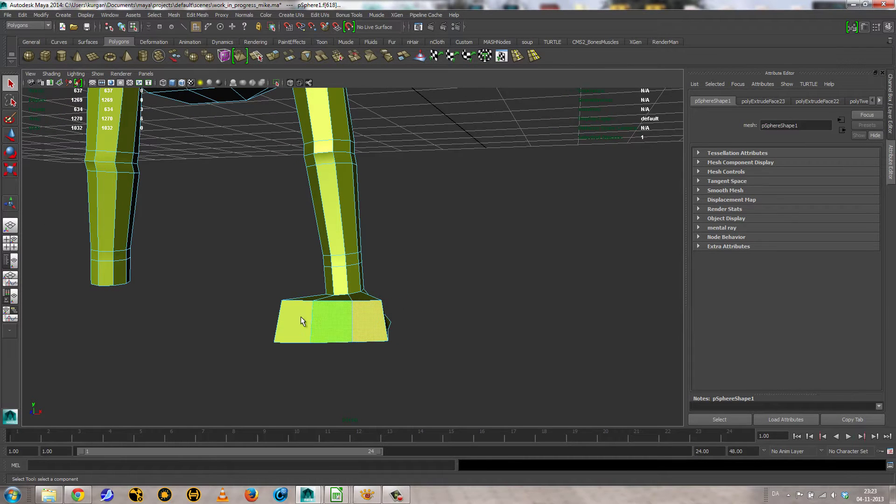
{"action": "left_click", "coordinate": [301, 317], "text": "shift"}
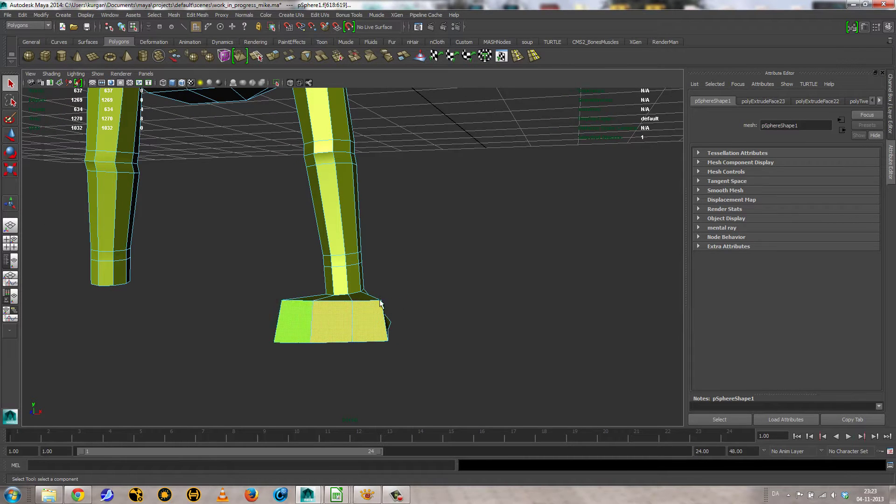
Try extruding the selected foot faces about 0.038 outward with Keep Faces Together off and scaling them to about 0.967
{"action": "left_click", "coordinate": [289, 56]}
{"action": "left_click_drag", "start_coordinate": [405, 248], "coordinate": [456, 280], "text": "alt"}
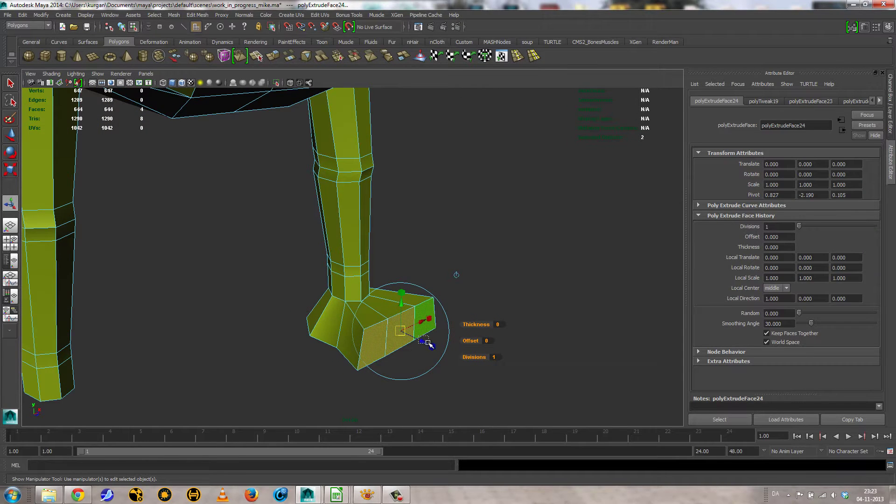
{"action": "left_click_drag", "start_coordinate": [419, 336], "coordinate": [428, 343]}
{"action": "key", "text": "ctrl+z"}
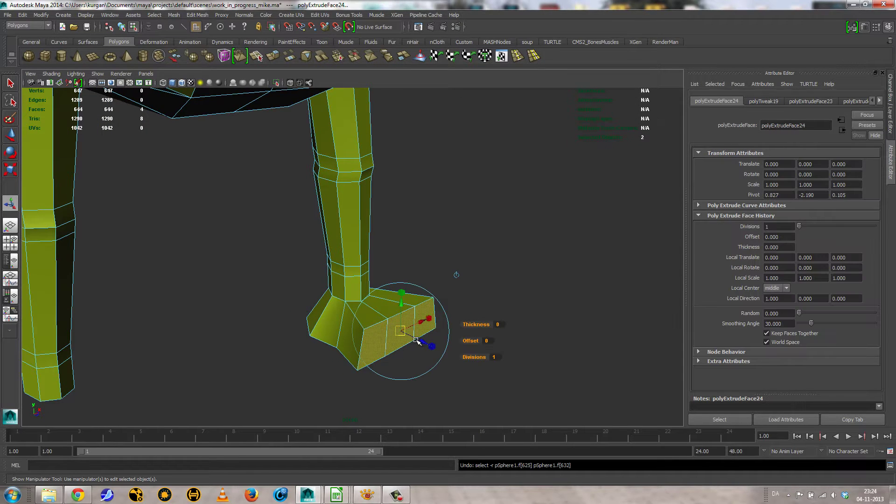
{"action": "key", "text": "t"}
{"action": "left_click_drag", "start_coordinate": [536, 346], "coordinate": [467, 356], "text": "alt"}
{"action": "left_click", "coordinate": [779, 335]}
{"action": "left_click", "coordinate": [414, 346]}
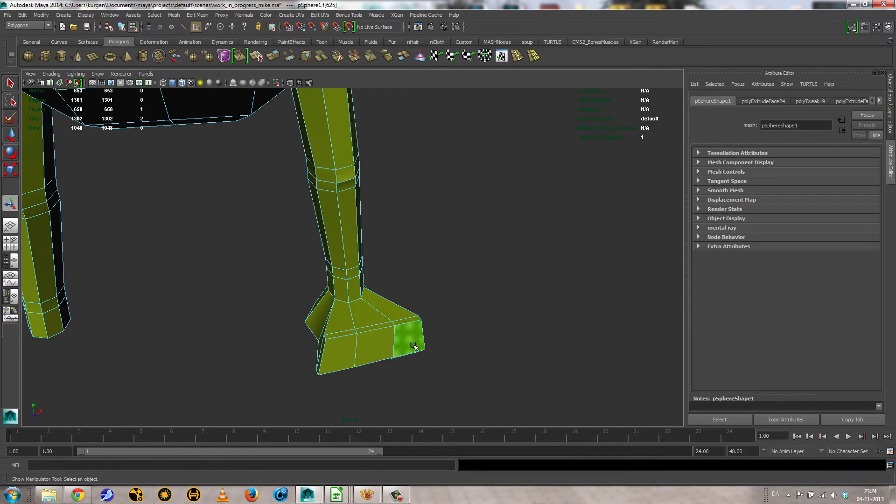
{"action": "key", "text": "ctrl+z"}
{"action": "left_click_drag", "start_coordinate": [418, 342], "coordinate": [407, 346]}
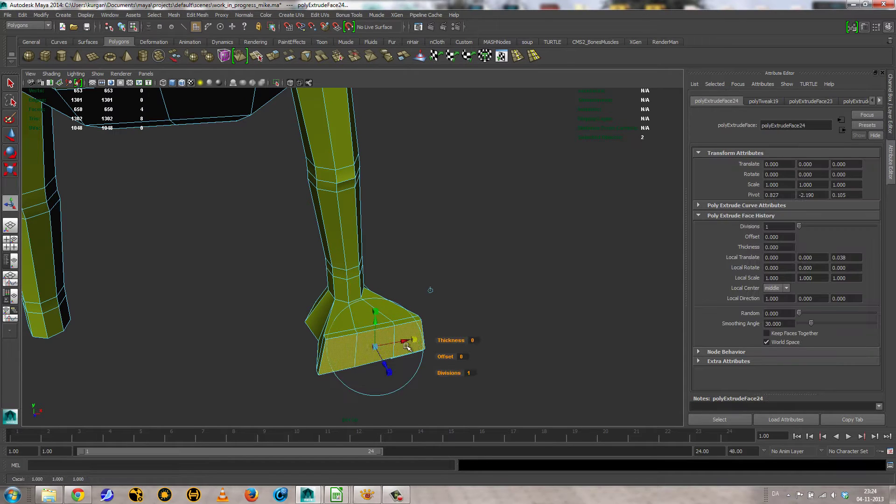
{"action": "left_click", "coordinate": [374, 346]}
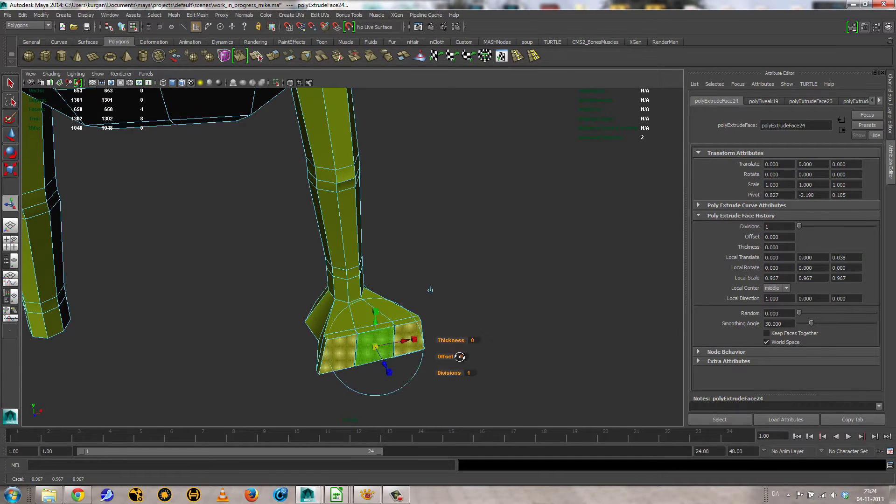
Undo the extrusion of the foot faces together with its scaling and option change
{"action": "left_click_drag", "start_coordinate": [460, 357], "coordinate": [416, 306], "text": "alt"}
{"action": "key", "text": "ctrl+z"}
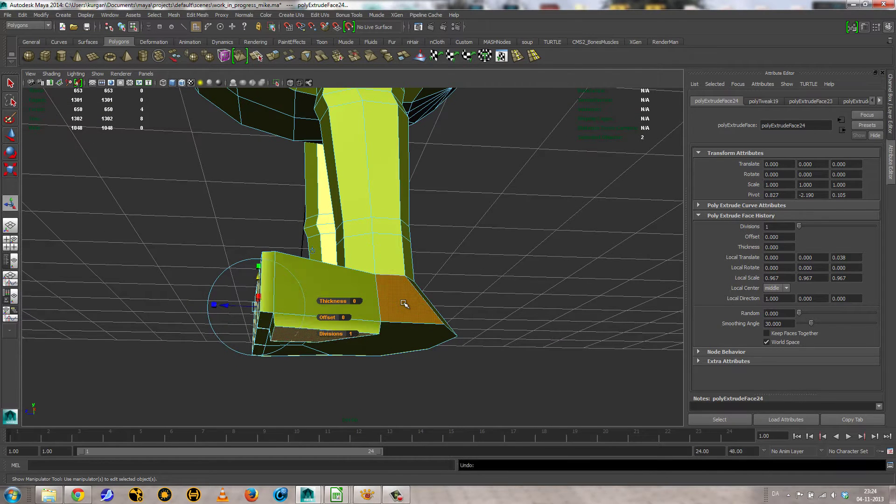
{"action": "key", "text": "ctrl+z"}
{"action": "key", "text": "ctrl+z"}
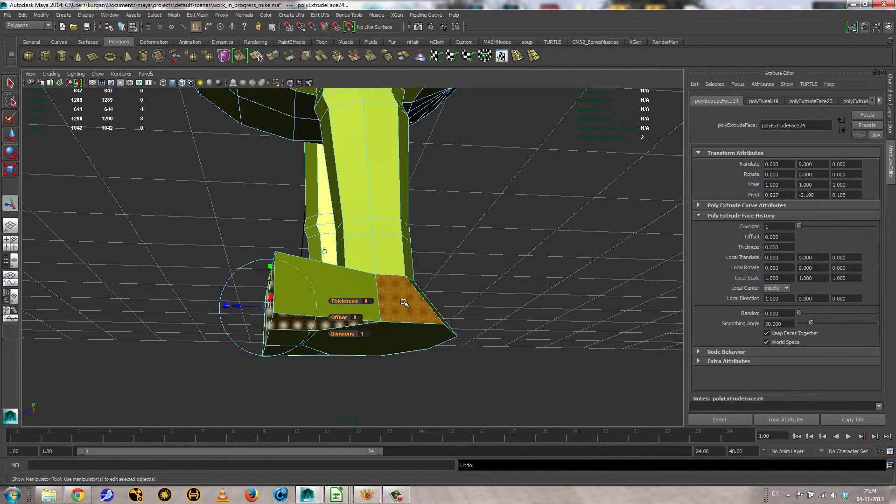
{"action": "key", "text": "ctrl+z"}
Try to move a face on the underside of the foot and undo the move
{"action": "left_click_drag", "start_coordinate": [398, 301], "coordinate": [353, 327], "text": "alt"}
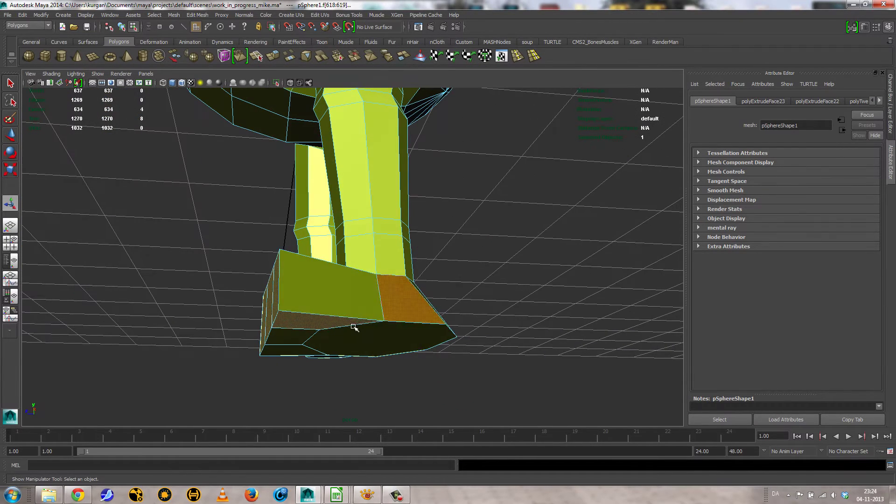
{"action": "left_click", "coordinate": [326, 322]}
{"action": "key", "text": "w"}
{"action": "left_click_drag", "start_coordinate": [328, 295], "coordinate": [461, 304]}
{"action": "key", "text": "ctrl+z"}
Clear the old selection and select only the three front faces of the foot
{"action": "left_click", "coordinate": [504, 288]}
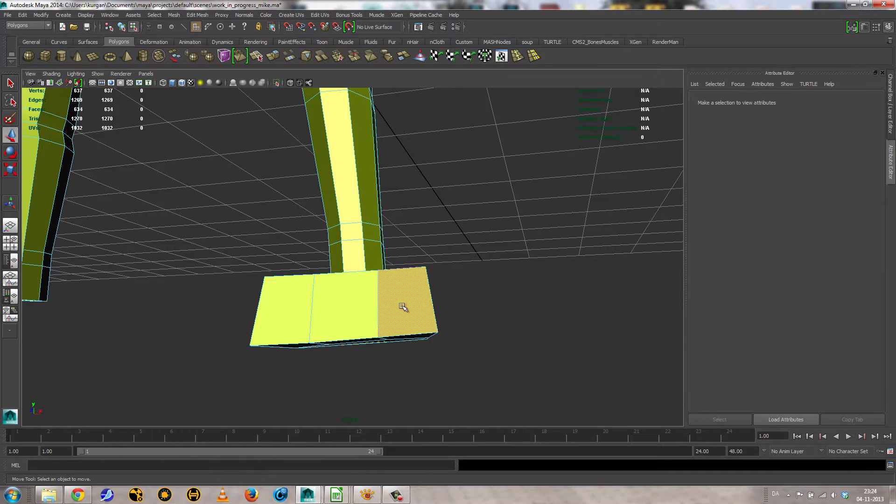
{"action": "left_click", "coordinate": [402, 306]}
{"action": "left_click", "coordinate": [362, 302], "text": "shift"}
{"action": "left_click_drag", "start_coordinate": [443, 258], "coordinate": [493, 282], "text": "alt"}
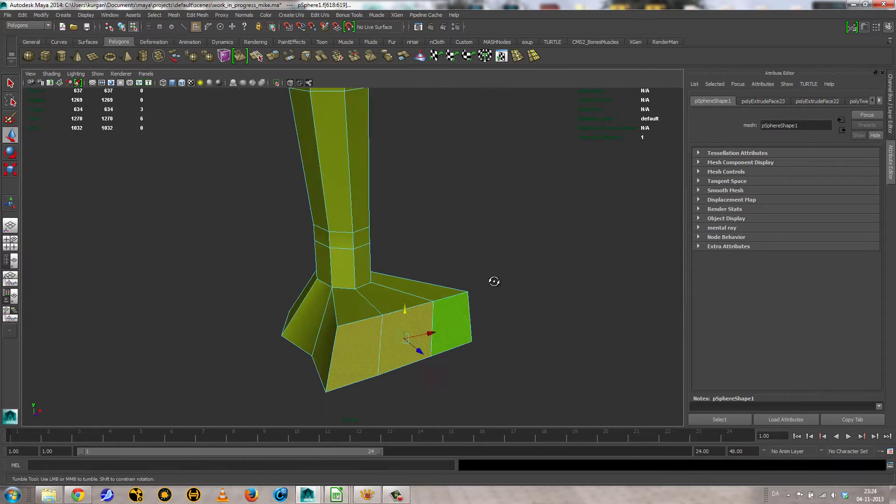
Extrude the three front faces about 0.027 with Keep Faces Together off, scale them to about 0.967 and raise them slightly
{"action": "left_click", "coordinate": [272, 60]}
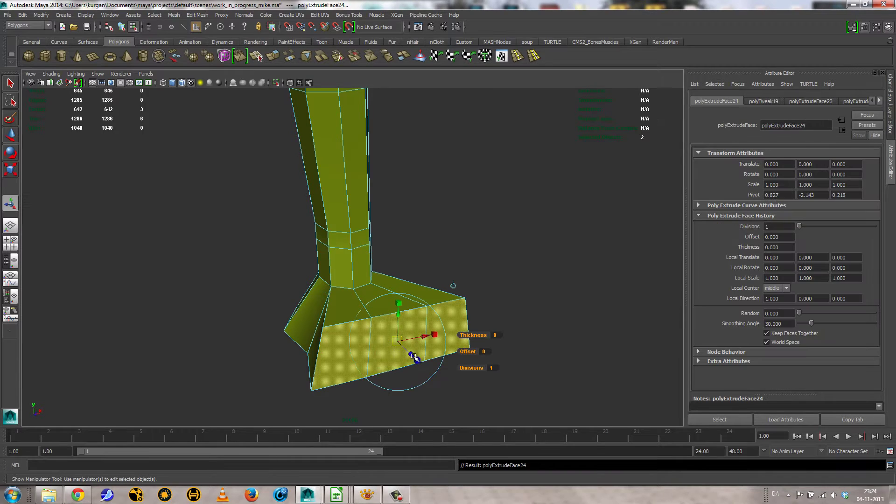
{"action": "left_click_drag", "start_coordinate": [410, 354], "coordinate": [413, 359]}
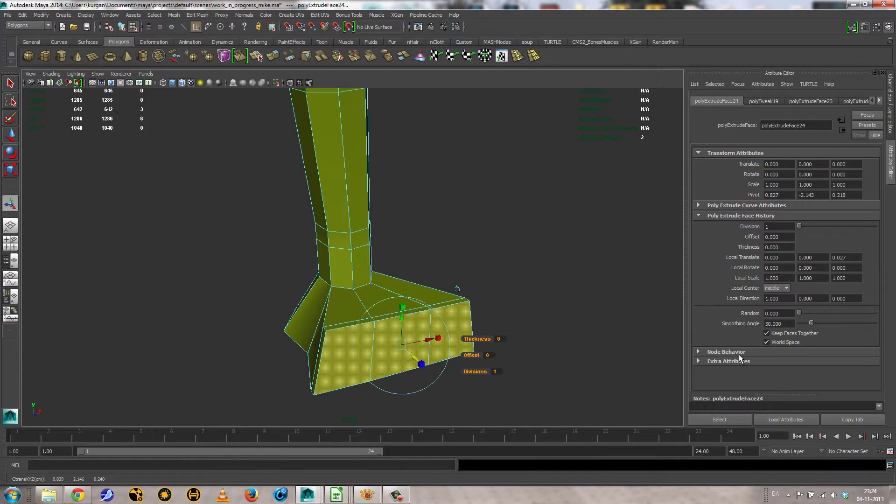
{"action": "left_click", "coordinate": [776, 334]}
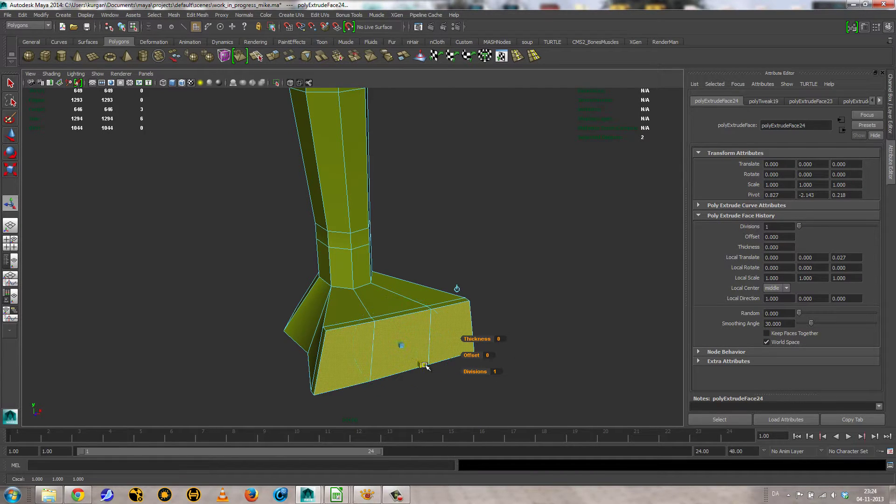
{"action": "left_click_drag", "start_coordinate": [404, 346], "coordinate": [416, 220]}
{"action": "key", "text": "t"}
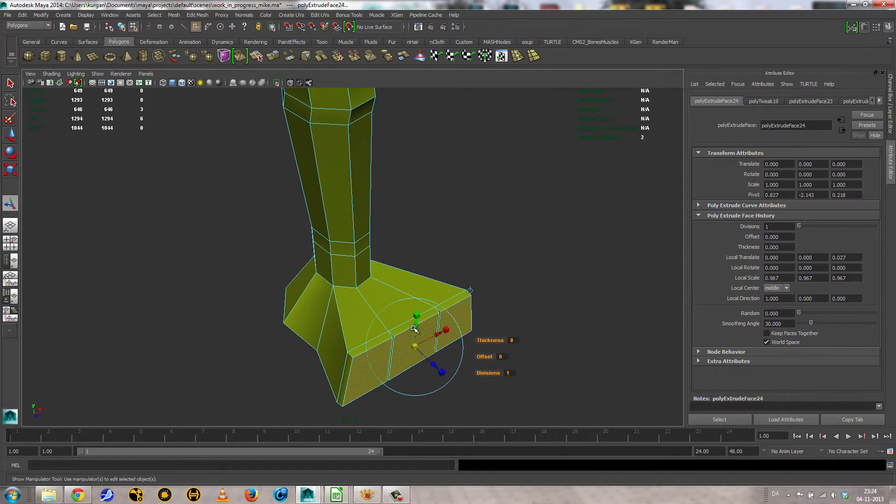
{"action": "left_click_drag", "start_coordinate": [415, 330], "coordinate": [415, 326]}
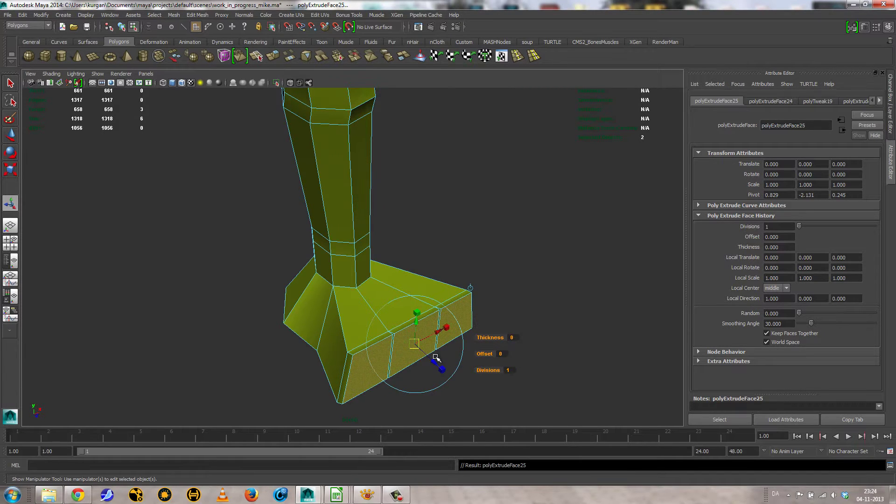
Extrude the three faces about 0.026 outward and 0.010 down, and extrude them again about 0.327 to lengthen the toes
{"action": "left_click_drag", "start_coordinate": [431, 363], "coordinate": [435, 366]}
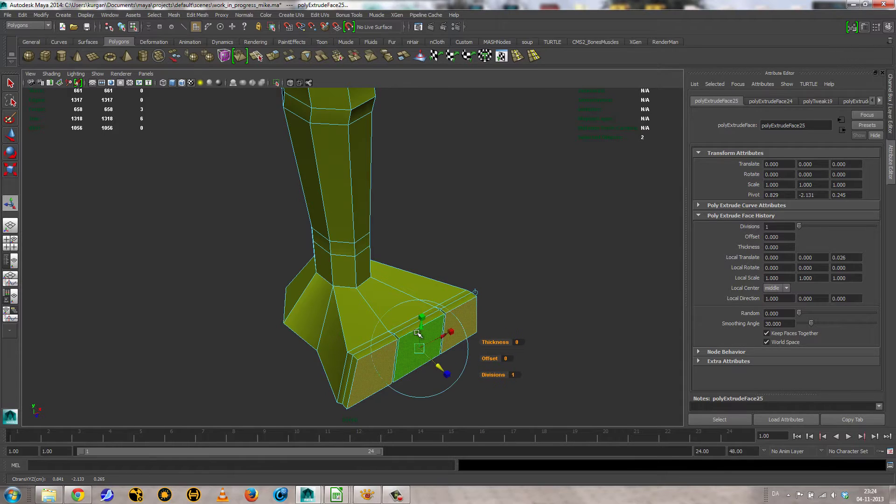
{"action": "left_click_drag", "start_coordinate": [423, 329], "coordinate": [423, 332]}
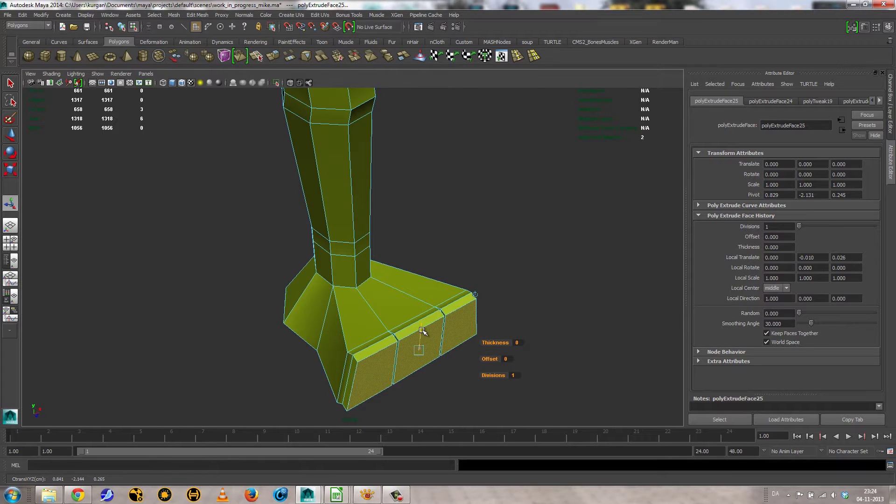
{"action": "key", "text": "ctrl+e"}
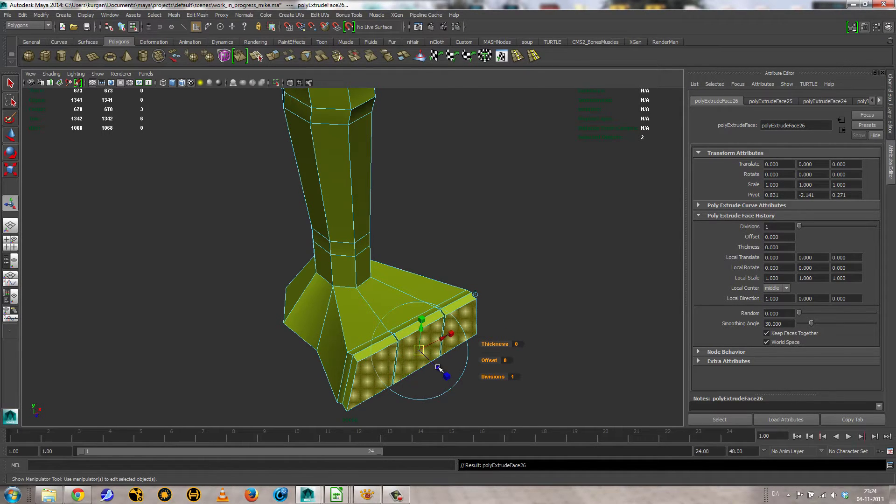
{"action": "left_click_drag", "start_coordinate": [438, 368], "coordinate": [512, 497]}
{"action": "left_click_drag", "start_coordinate": [458, 402], "coordinate": [419, 332], "text": "alt"}
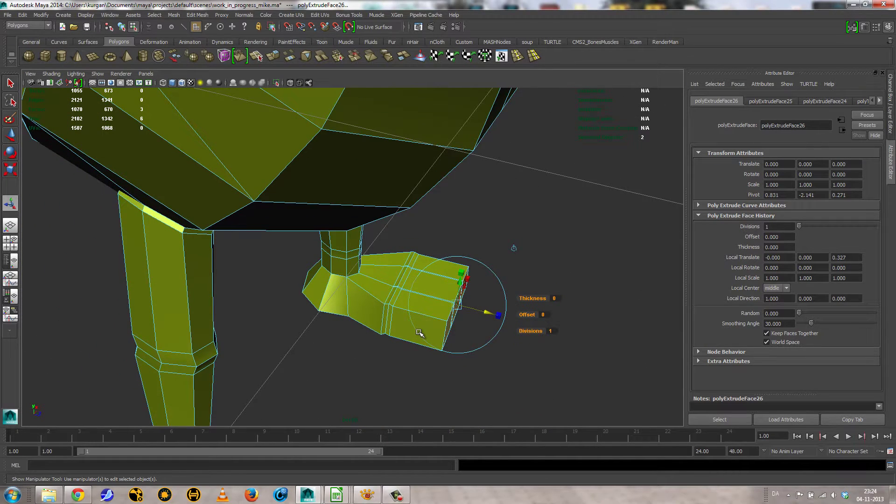
Add two thin extrusions at the toe ends, about 0.020 outward and slightly raised, and about 0.019 outward and slightly lowered
{"action": "left_click_drag", "start_coordinate": [487, 313], "coordinate": [473, 299]}
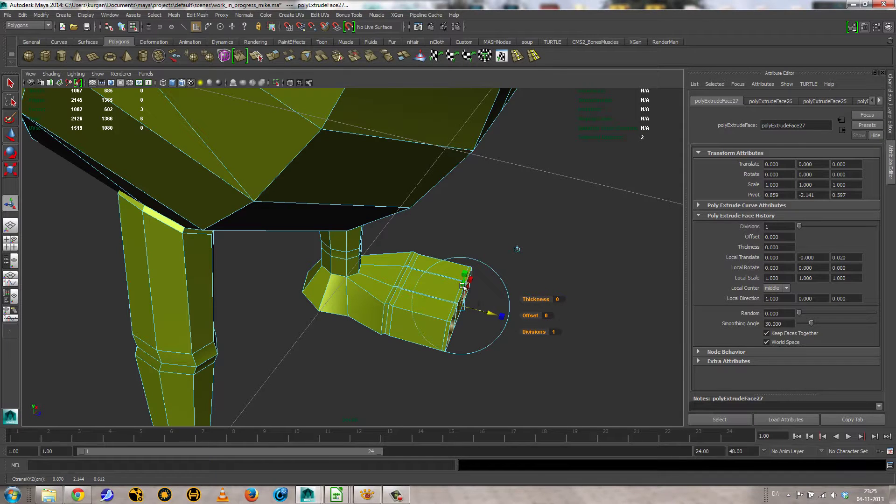
{"action": "key", "text": "ctrl+e"}
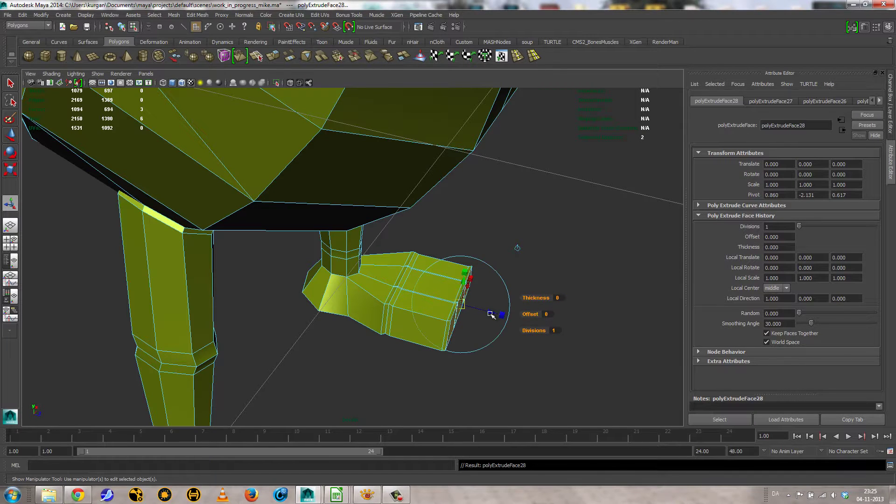
{"action": "left_click_drag", "start_coordinate": [486, 314], "coordinate": [496, 315]}
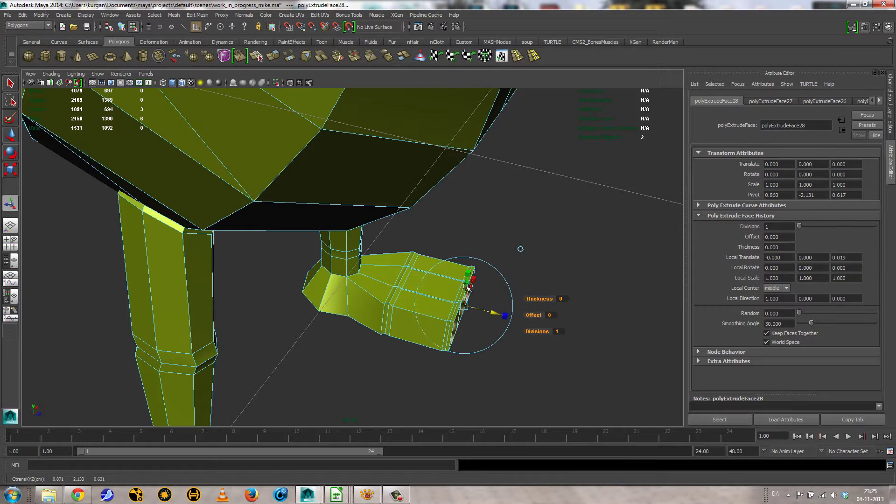
{"action": "left_click_drag", "start_coordinate": [467, 287], "coordinate": [433, 262]}
Extrude the three toe end faces about 0.282 outward to form the front toe segments
{"action": "key", "text": "ctrl+e"}
{"action": "middle_click_drag", "start_coordinate": [432, 261], "coordinate": [447, 200], "text": "alt"}
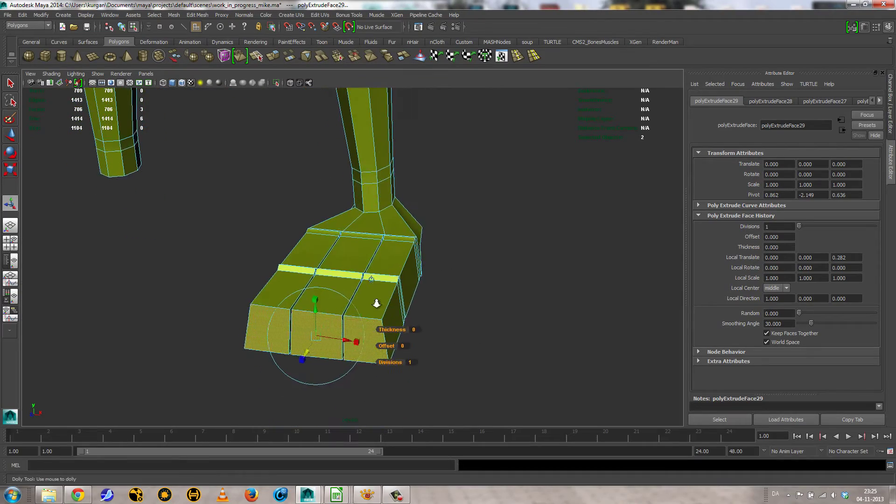
Inspect the three toes in smooth mesh preview from several angles, and return to the unsmoothed display
{"action": "right_click_drag", "start_coordinate": [376, 304], "coordinate": [308, 322], "text": "alt"}
{"action": "left_click_drag", "start_coordinate": [289, 327], "coordinate": [336, 285], "text": "alt"}
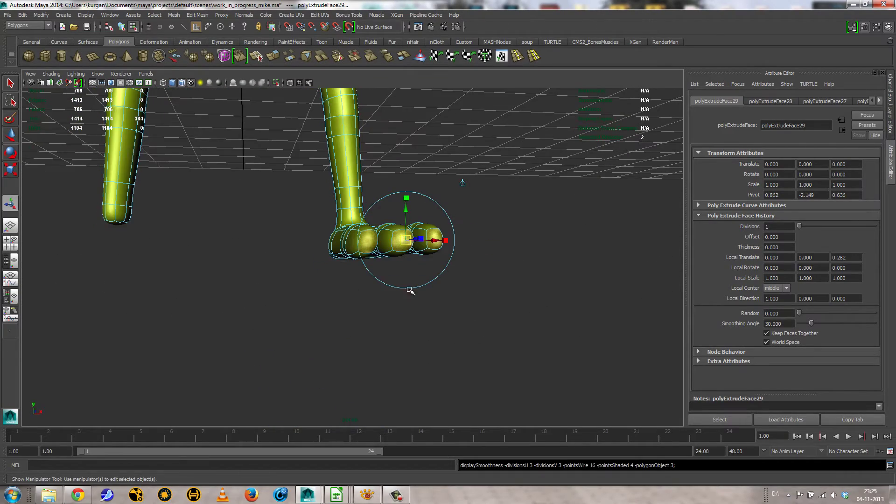
{"action": "left_click_drag", "start_coordinate": [411, 290], "coordinate": [422, 344], "text": "alt"}
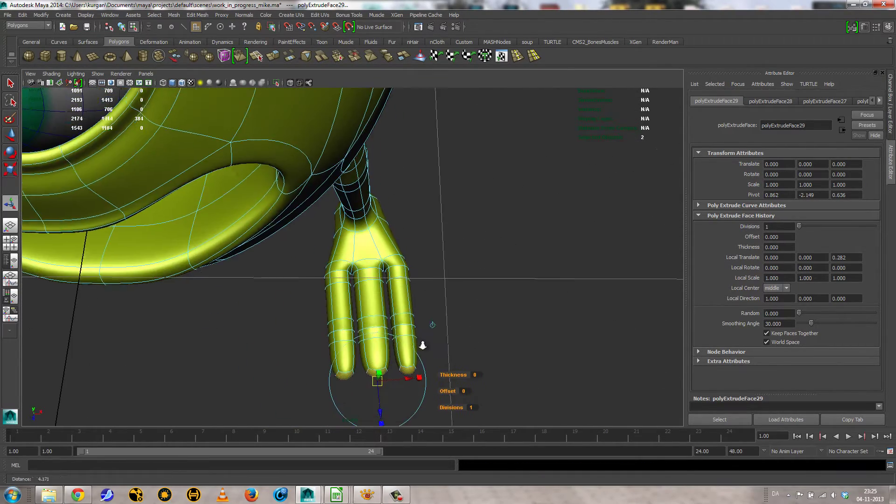
{"action": "right_click_drag", "start_coordinate": [422, 344], "coordinate": [411, 278], "text": "alt"}
{"action": "left_click_drag", "start_coordinate": [411, 279], "coordinate": [486, 306], "text": "alt"}
{"action": "right_click_drag", "start_coordinate": [486, 306], "coordinate": [484, 308], "text": "alt"}
{"action": "key", "text": "1"}
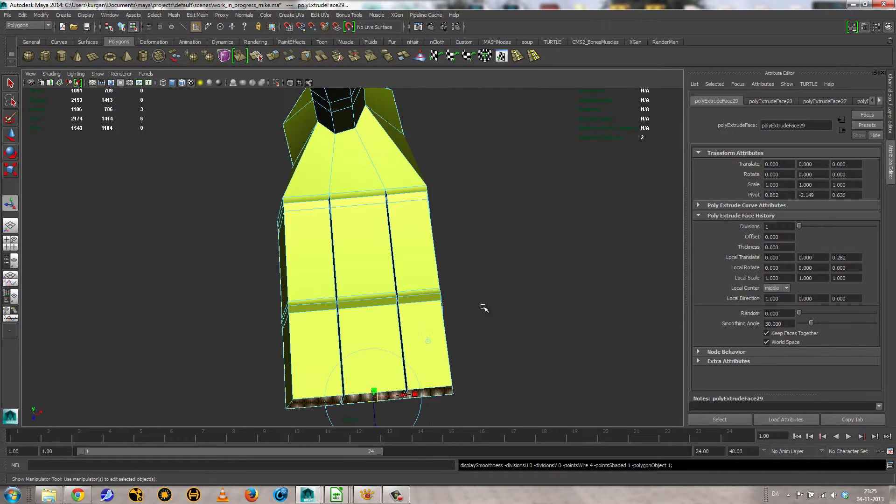
{"action": "left_click_drag", "start_coordinate": [455, 309], "coordinate": [450, 271], "text": "alt"}
{"action": "left_click_drag", "start_coordinate": [441, 325], "coordinate": [407, 351], "text": "alt"}
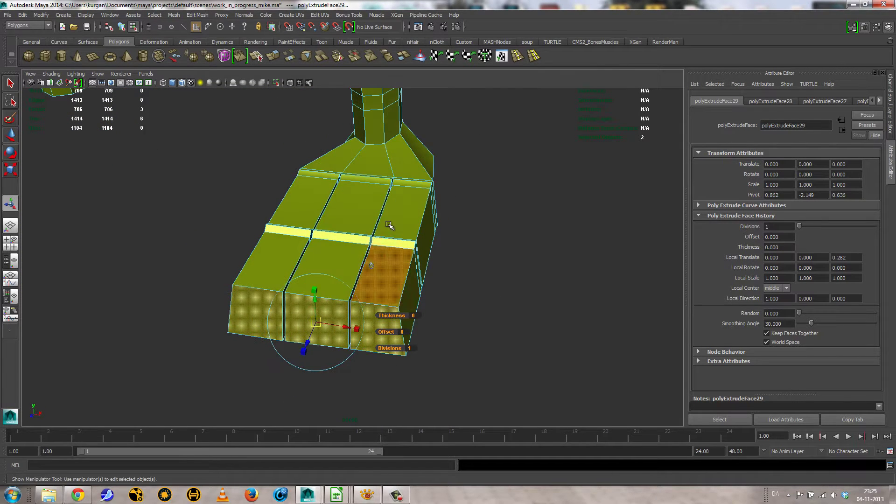
Select all faces of the middle toe, scale it narrower along the object axis, and switch the mesh to smooth preview
{"action": "left_click", "coordinate": [371, 176]}
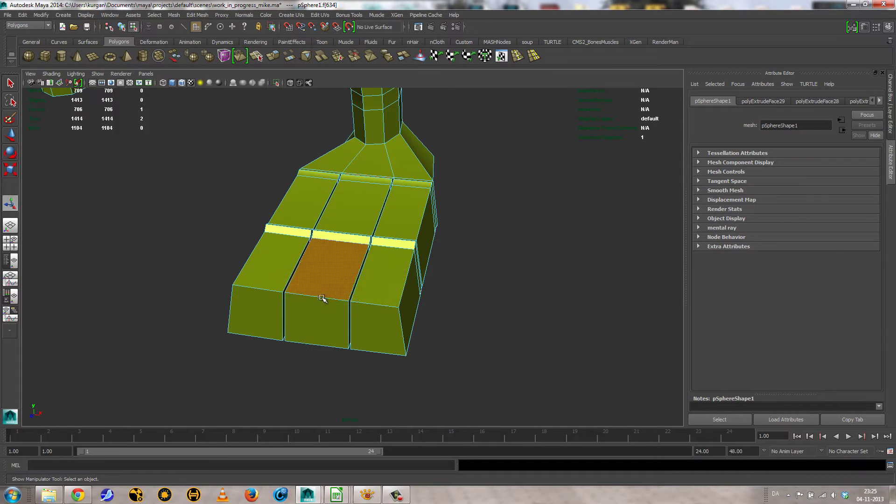
{"action": "left_click", "coordinate": [322, 314]}
{"action": "left_click_drag", "start_coordinate": [324, 315], "coordinate": [352, 247], "text": "alt"}
{"action": "scroll", "coordinate": [362, 255], "scroll_direction": "up", "scroll_amount": 3}
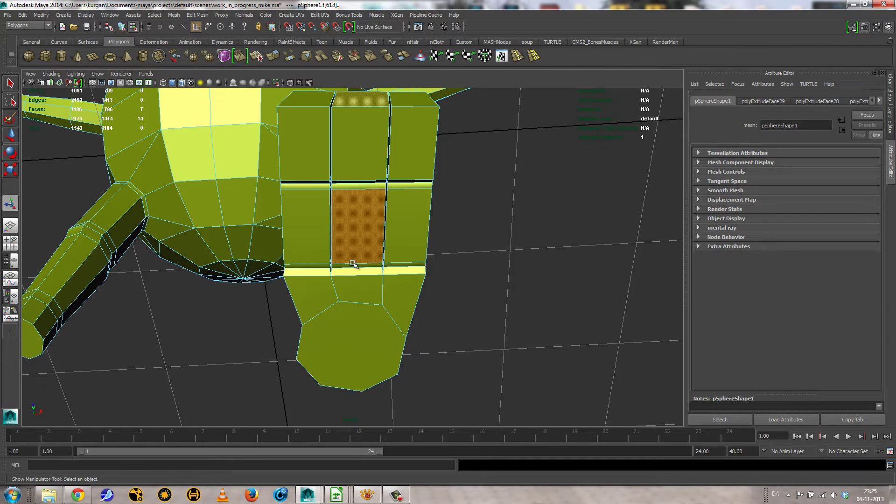
{"action": "double_click", "coordinate": [352, 268], "text": "shift"}
{"action": "key", "text": "r"}
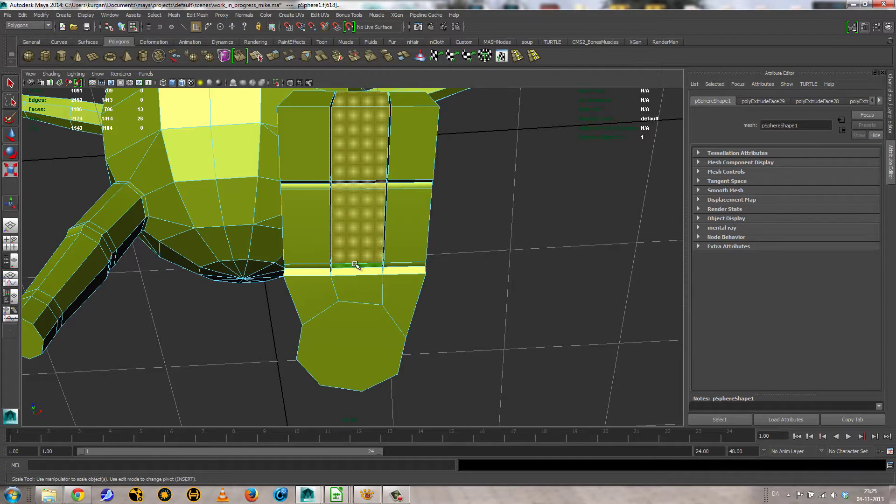
{"action": "left_click", "coordinate": [378, 206]}
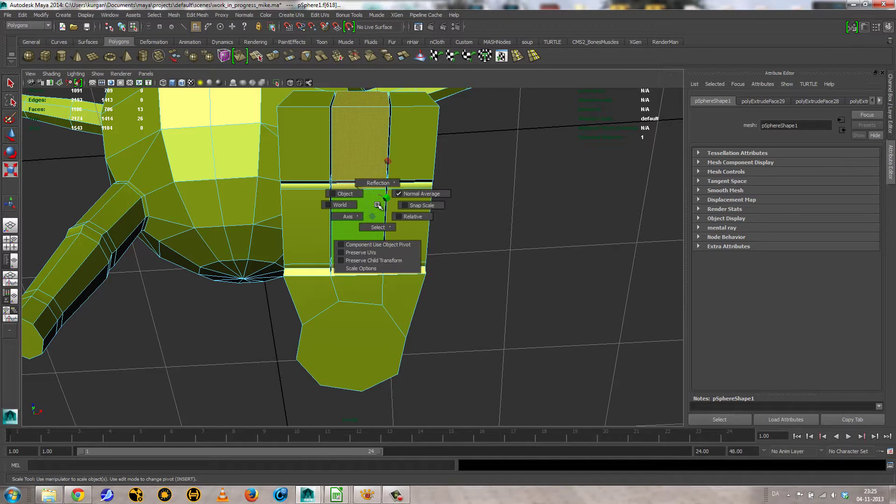
{"action": "left_click", "coordinate": [346, 196]}
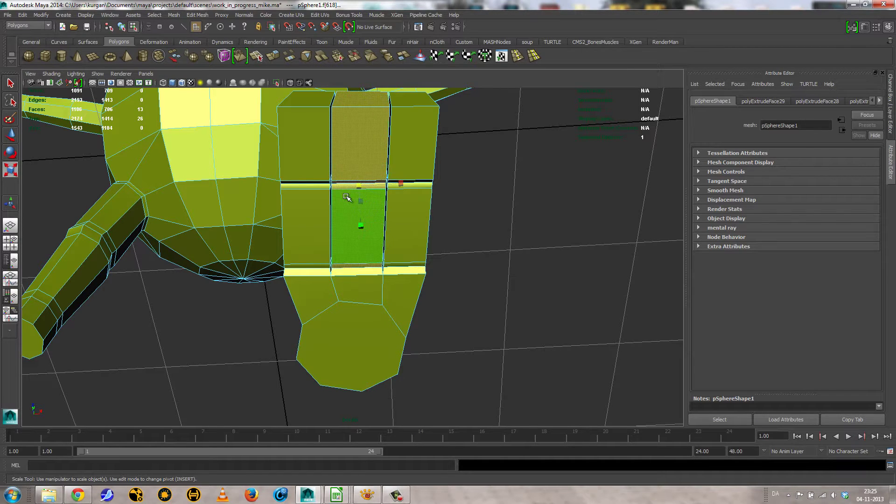
{"action": "left_click_drag", "start_coordinate": [401, 184], "coordinate": [399, 277]}
{"action": "key", "text": "3"}
{"action": "right_click_drag", "start_coordinate": [428, 286], "coordinate": [464, 291], "text": "alt"}
{"action": "mouse_move", "coordinate": [464, 291]}
{"action": "left_mouse_down", "text": "alt"}
{"action": "mouse_move", "coordinate": [449, 307]}
{"action": "mouse_move", "coordinate": [458, 286]}
{"action": "left_mouse_up", "text": "alt"}
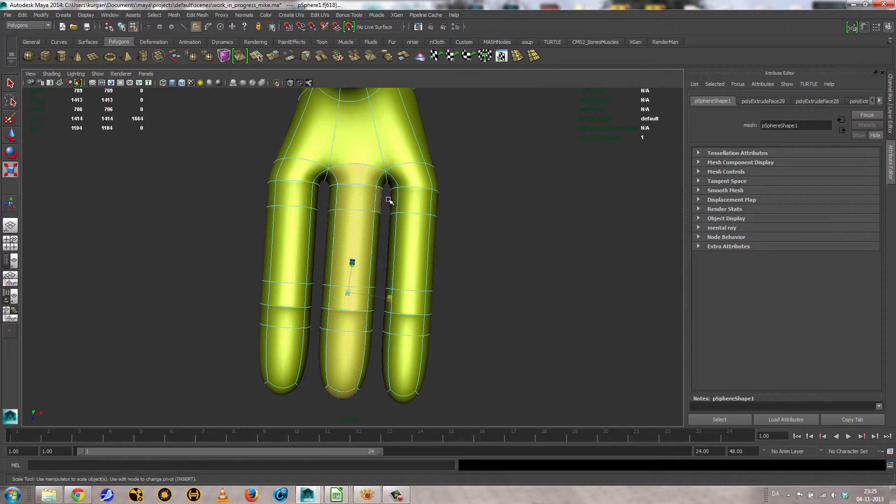
Select the outer toe's faces, move the rotation pivot to the toe's base, and rotate the toe outward from the middle toe
{"action": "left_click_drag", "start_coordinate": [387, 199], "coordinate": [505, 430]}
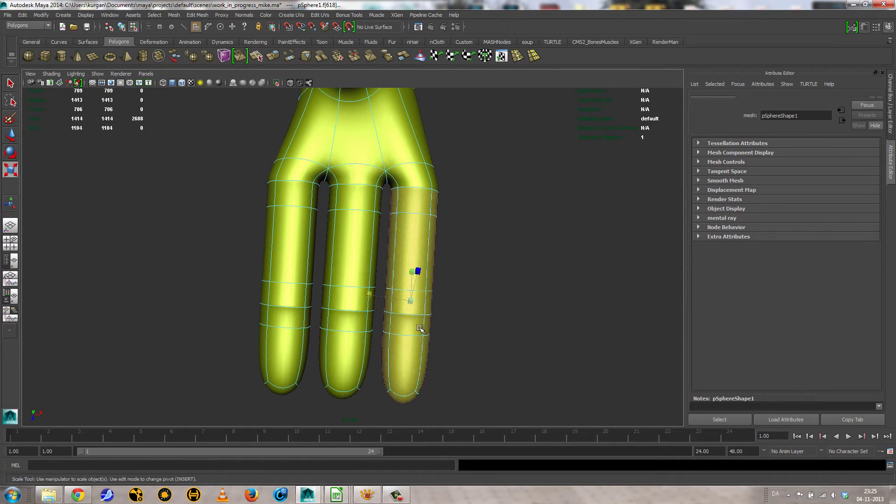
{"action": "key", "text": "e"}
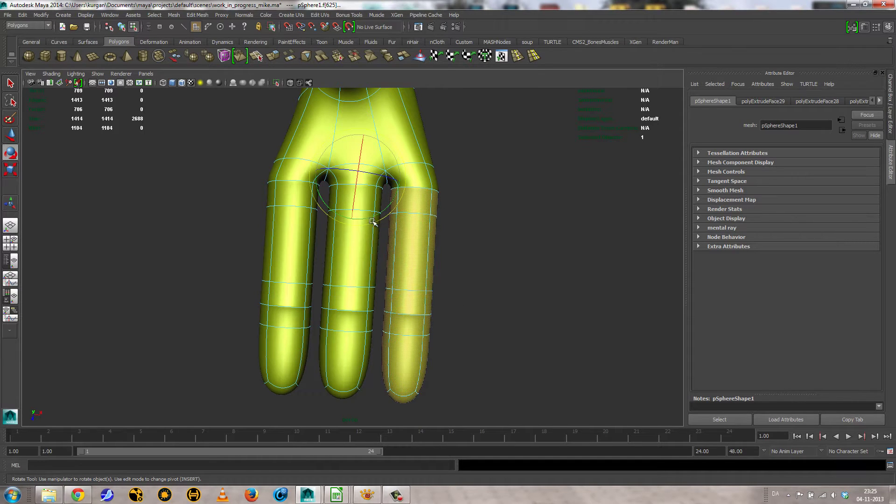
{"action": "mouse_move", "coordinate": [373, 217]}
{"action": "left_mouse_down"}
{"action": "mouse_move", "coordinate": [385, 226]}
{"action": "mouse_move", "coordinate": [377, 226]}
{"action": "left_mouse_up"}
{"action": "key", "text": "ctrl+z"}
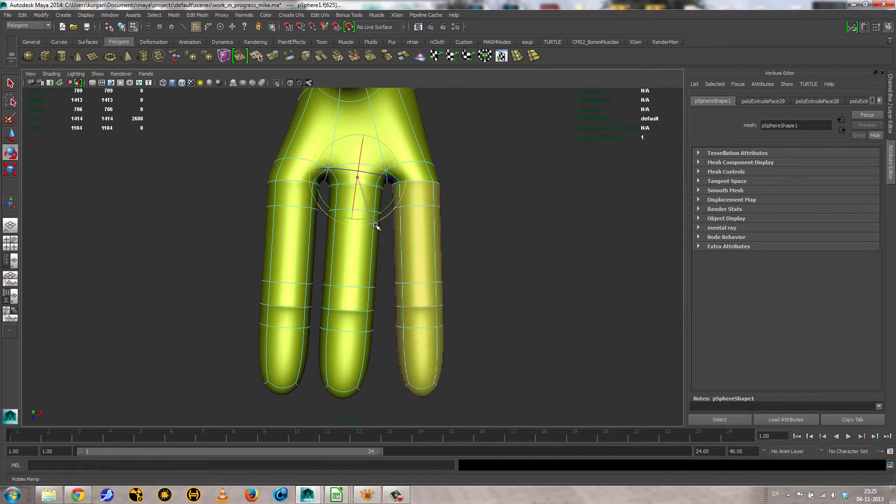
{"action": "key", "text": "Insert"}
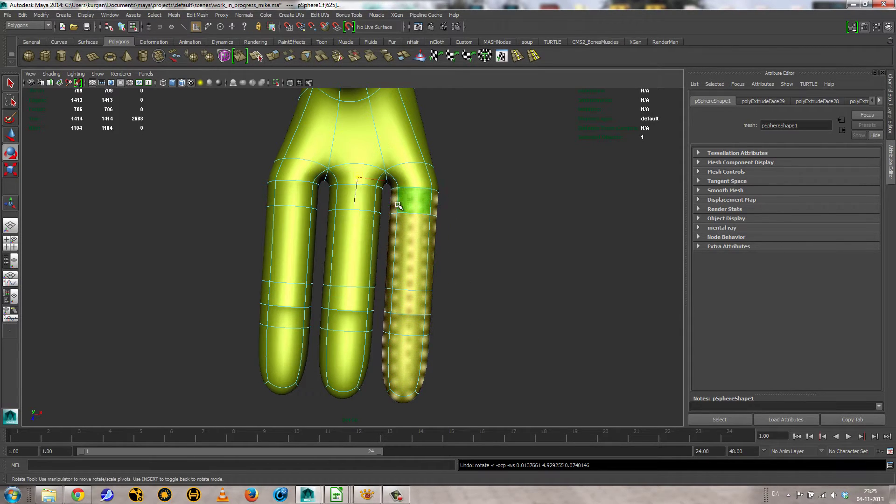
{"action": "left_click_drag", "start_coordinate": [387, 182], "coordinate": [430, 188]}
{"action": "key", "text": "Insert"}
{"action": "left_click_drag", "start_coordinate": [406, 221], "coordinate": [391, 221]}
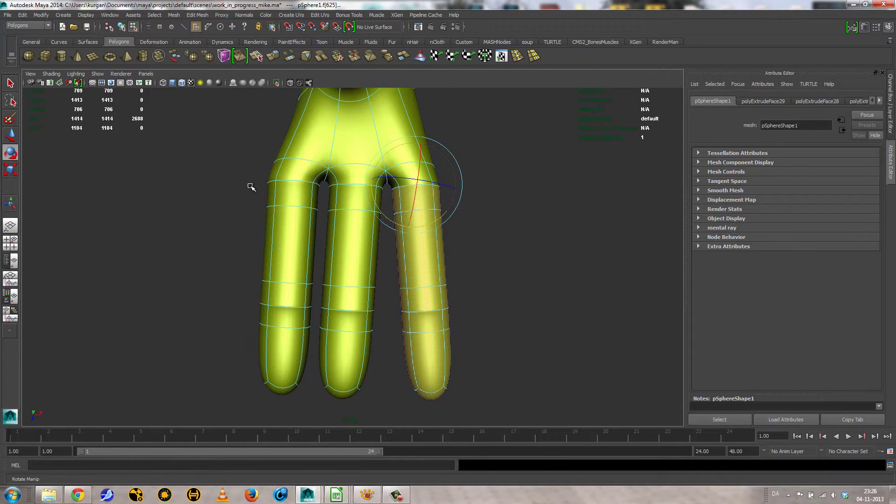
Select the inner toe's faces, move the rotation pivot to its base, and rotate it away from the middle toe
{"action": "left_click_drag", "start_coordinate": [240, 186], "coordinate": [312, 390]}
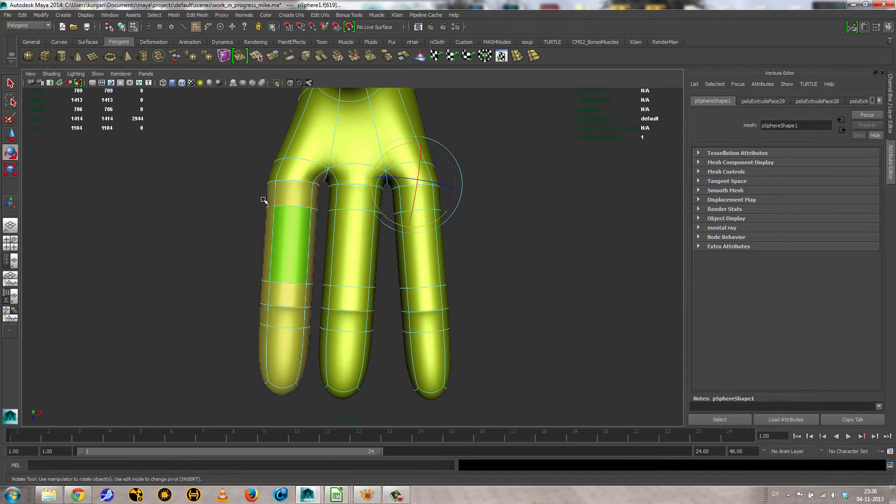
{"action": "left_click_drag", "start_coordinate": [244, 191], "coordinate": [300, 291]}
{"action": "left_click_drag", "start_coordinate": [316, 409], "coordinate": [316, 415]}
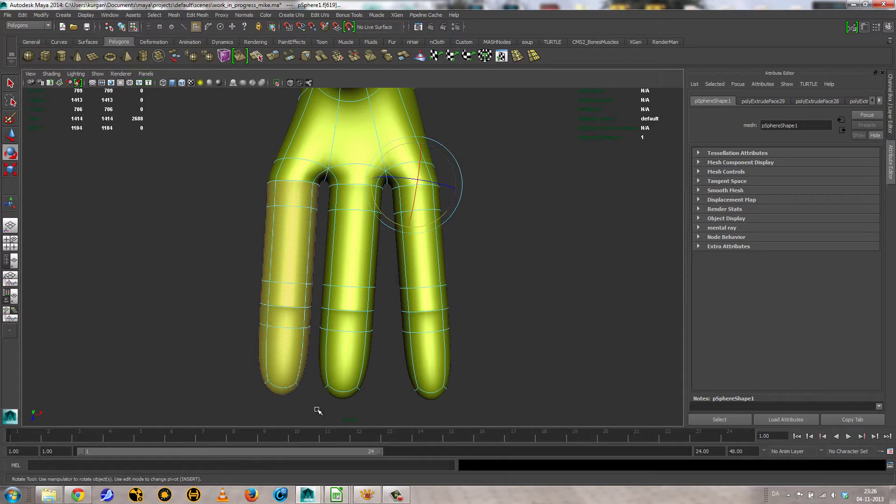
{"action": "key", "text": "Insert"}
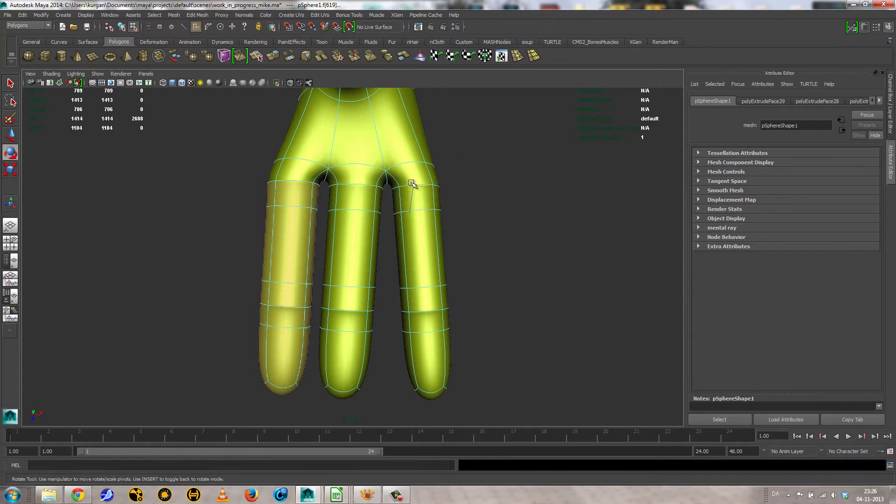
{"action": "left_click_drag", "start_coordinate": [398, 187], "coordinate": [306, 181]}
{"action": "key", "text": "Insert"}
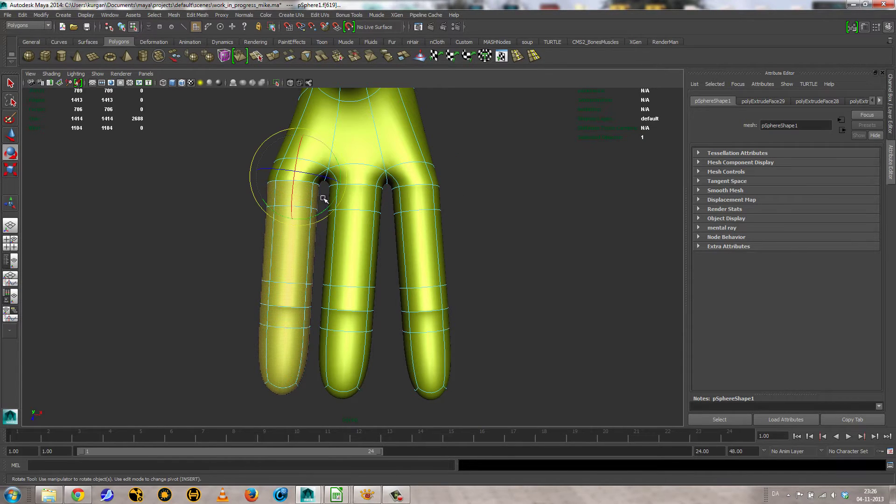
{"action": "left_click_drag", "start_coordinate": [323, 211], "coordinate": [316, 212]}
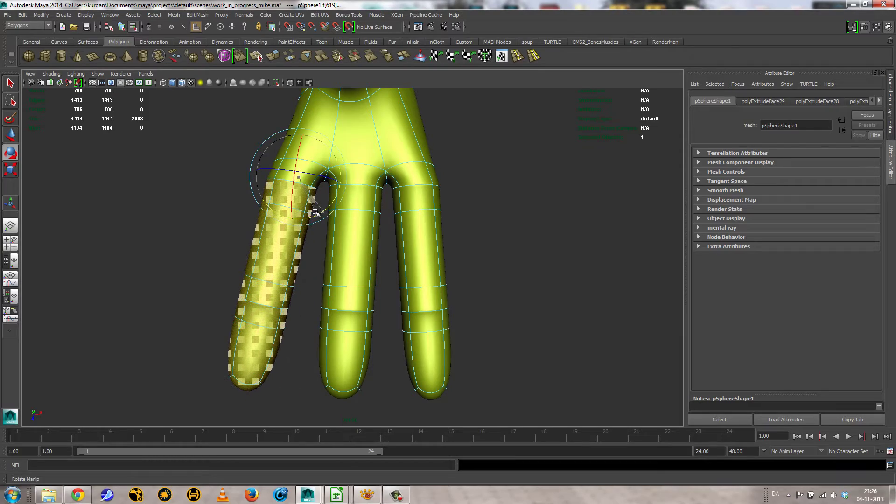
Compare the spread toes with the Mike poster reference image in XnView, and return to the foot in Maya
{"action": "left_click_drag", "start_coordinate": [380, 232], "coordinate": [308, 177], "text": "alt"}
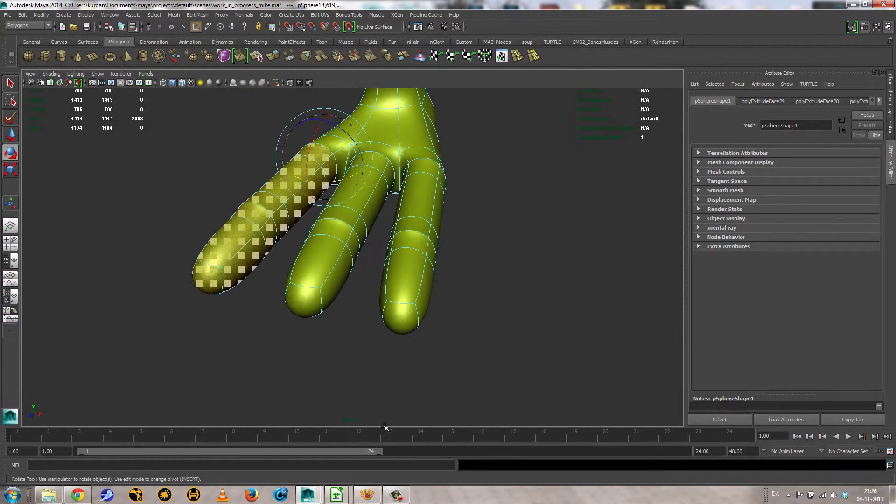
{"action": "left_click", "coordinate": [368, 495]}
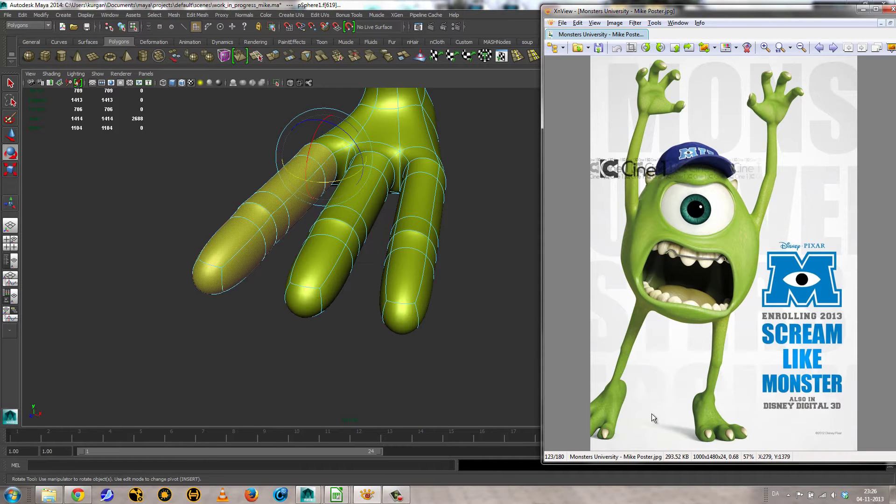
{"action": "left_click", "coordinate": [357, 282]}
{"action": "mouse_move", "coordinate": [350, 276]}
{"action": "left_mouse_down", "text": "alt"}
{"action": "mouse_move", "coordinate": [363, 304]}
{"action": "mouse_move", "coordinate": [362, 283]}
{"action": "mouse_move", "coordinate": [369, 290]}
{"action": "mouse_move", "coordinate": [346, 279]}
{"action": "left_mouse_up", "text": "alt"}
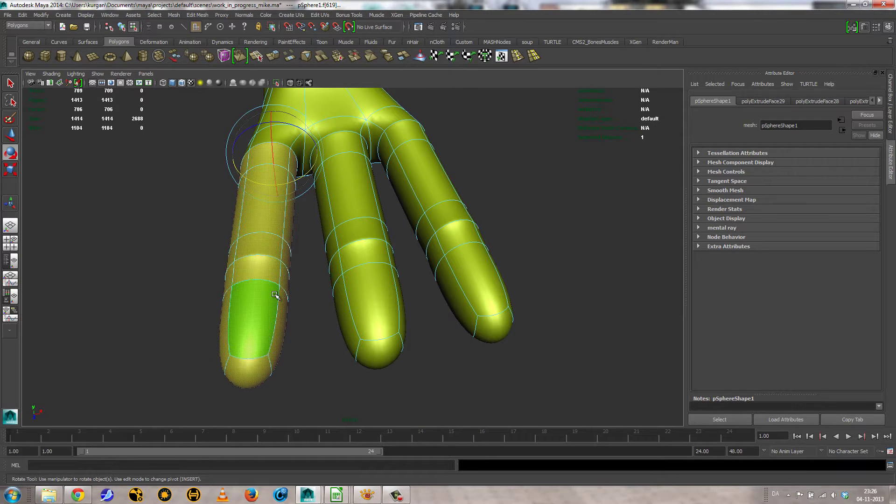
{"action": "key", "text": "r"}
{"action": "left_click_drag", "start_coordinate": [257, 266], "coordinate": [264, 267]}
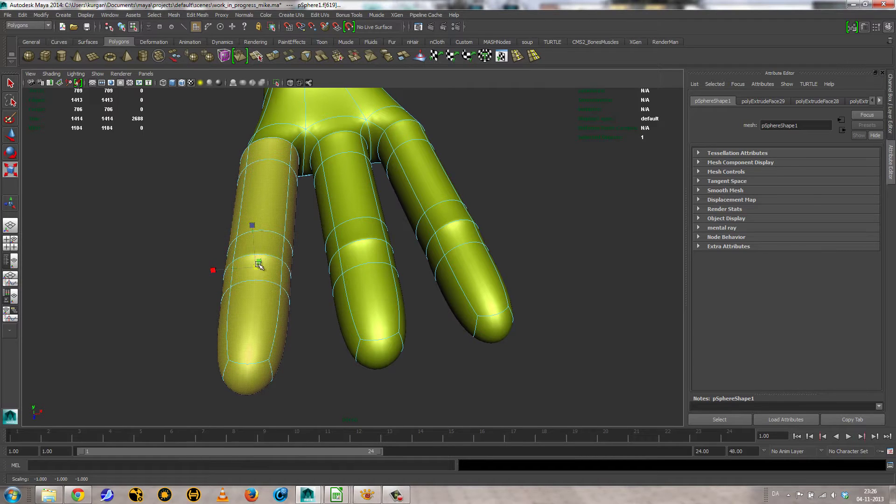
{"action": "key", "text": "ctrl+z"}
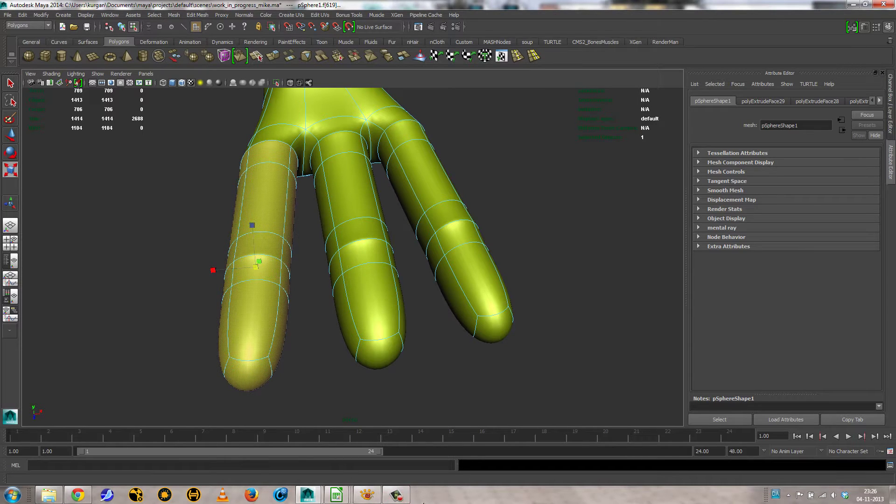
{"action": "left_click", "coordinate": [407, 494]}
{"action": "left_click", "coordinate": [852, 456]}
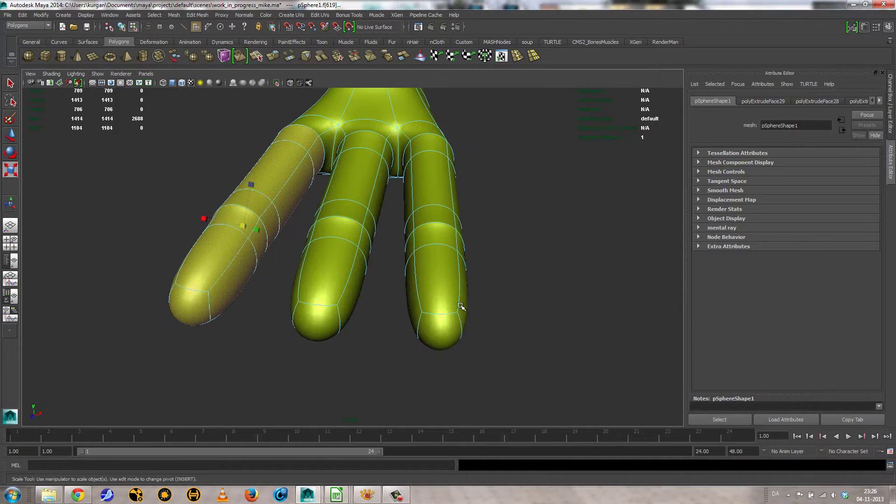
Select the strip of faces along the middle toe's side facing the inner toe, and move it slightly sideways
{"action": "left_click_drag", "start_coordinate": [460, 310], "coordinate": [302, 210], "text": "alt"}
{"action": "key", "text": "w"}
{"action": "left_click", "coordinate": [304, 217]}
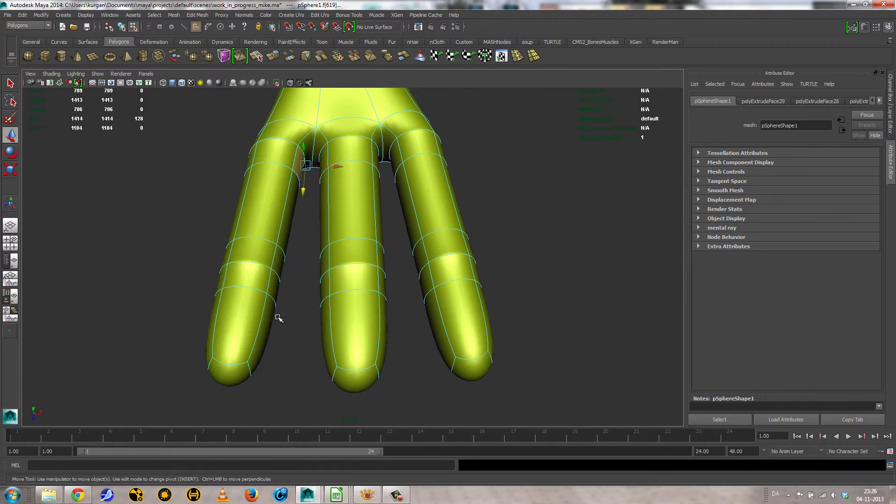
{"action": "double_click", "coordinate": [256, 344]}
{"action": "left_click_drag", "start_coordinate": [309, 272], "coordinate": [379, 304]}
{"action": "left_click", "coordinate": [312, 172]}
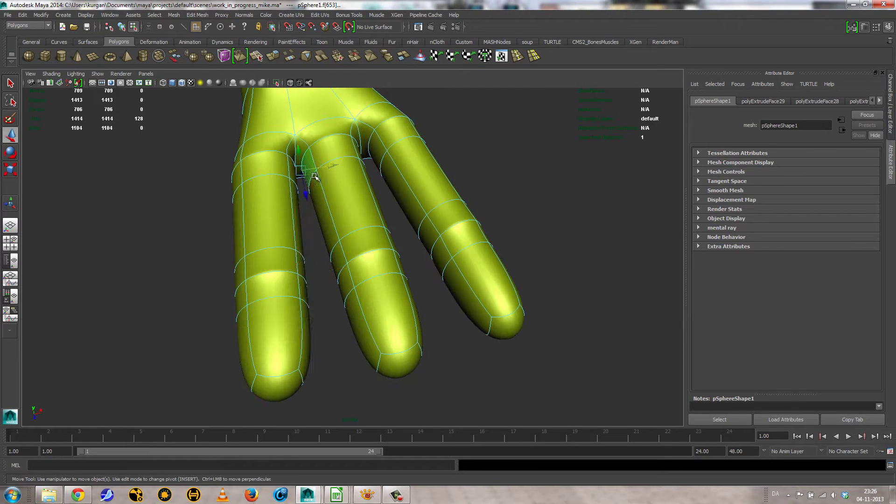
{"action": "double_click", "coordinate": [362, 266], "text": "shift"}
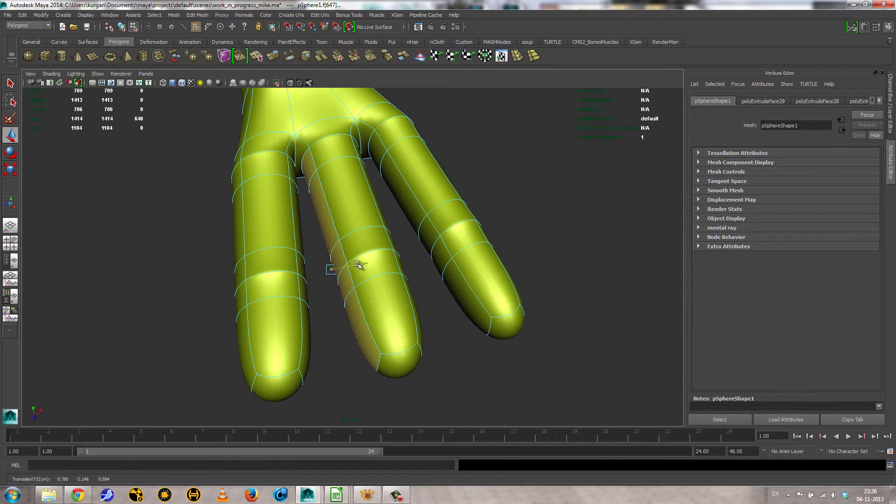
{"action": "left_click_drag", "start_coordinate": [380, 260], "coordinate": [346, 270], "text": "alt"}
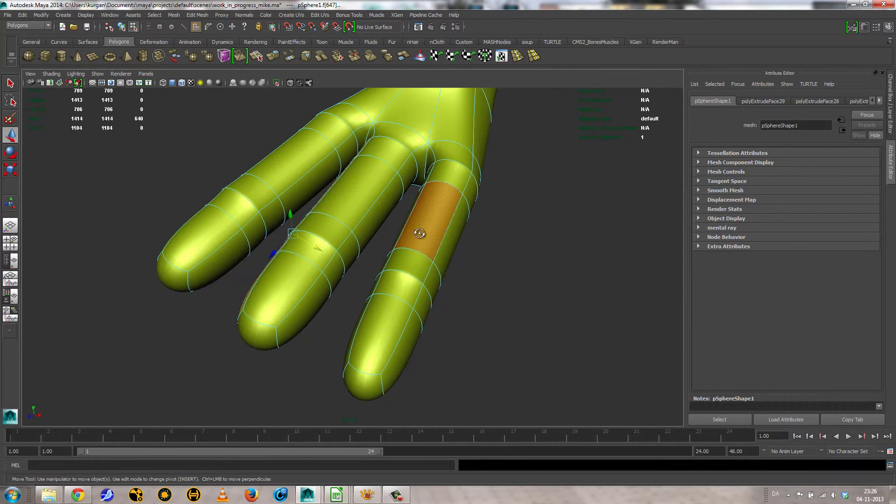
{"action": "left_click_drag", "start_coordinate": [420, 233], "coordinate": [423, 174], "text": "alt"}
Move the strip of faces on the outer toe's side facing the middle toe slightly sideways, and return to object mode with nothing selected
{"action": "left_click", "coordinate": [400, 201]}
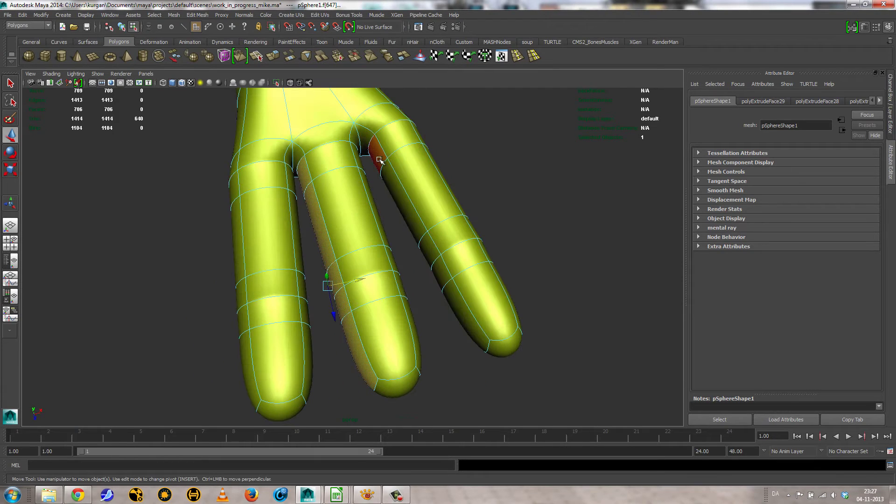
{"action": "double_click", "coordinate": [467, 311], "text": "shift"}
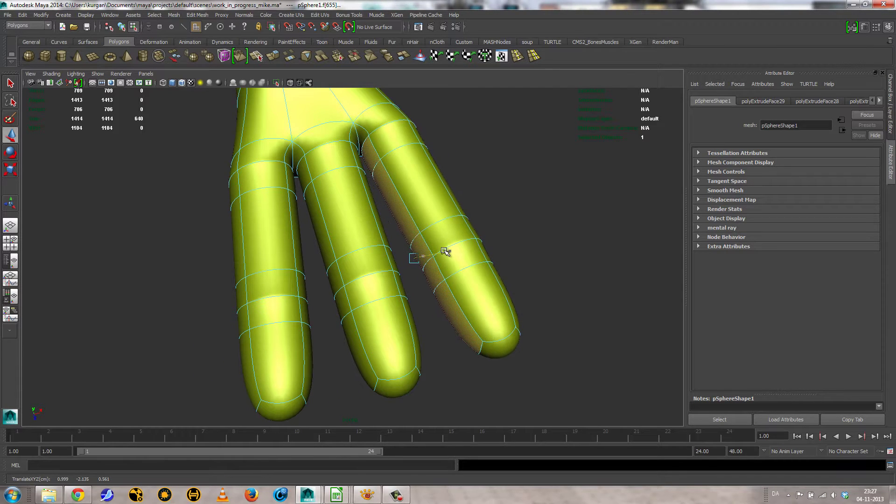
{"action": "left_click_drag", "start_coordinate": [445, 251], "coordinate": [466, 310], "text": "alt"}
{"action": "left_click", "coordinate": [466, 310]}
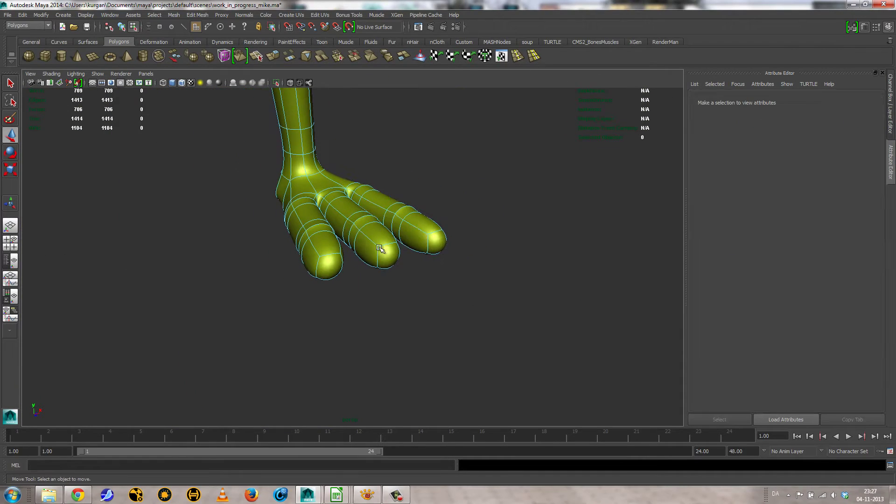
{"action": "right_click_drag", "start_coordinate": [380, 248], "coordinate": [403, 233]}
{"action": "left_click", "coordinate": [504, 296]}
View the whole foot and compare its toe shapes with the Mike poster reference image in XnView
{"action": "right_click_drag", "start_coordinate": [348, 302], "coordinate": [284, 292], "text": "alt"}
{"action": "left_click_drag", "start_coordinate": [388, 313], "coordinate": [356, 264], "text": "alt"}
{"action": "scroll", "coordinate": [366, 287], "scroll_direction": "up", "scroll_amount": 3}
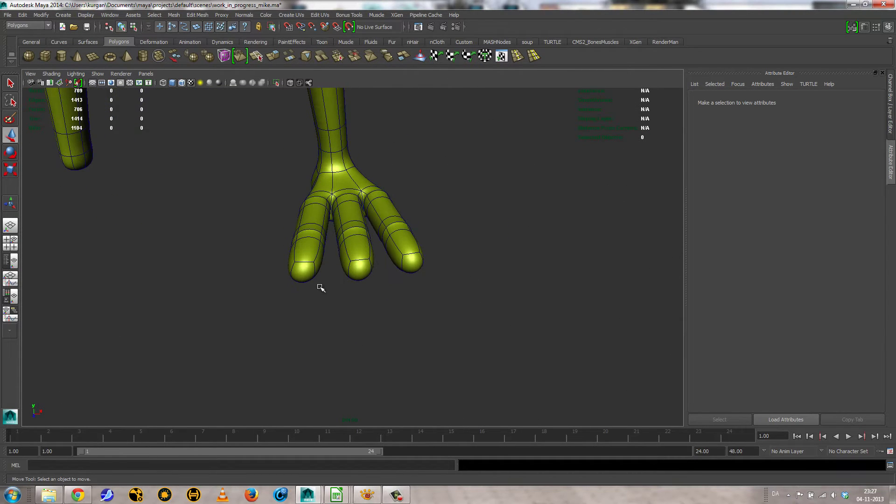
{"action": "left_click", "coordinate": [367, 496]}
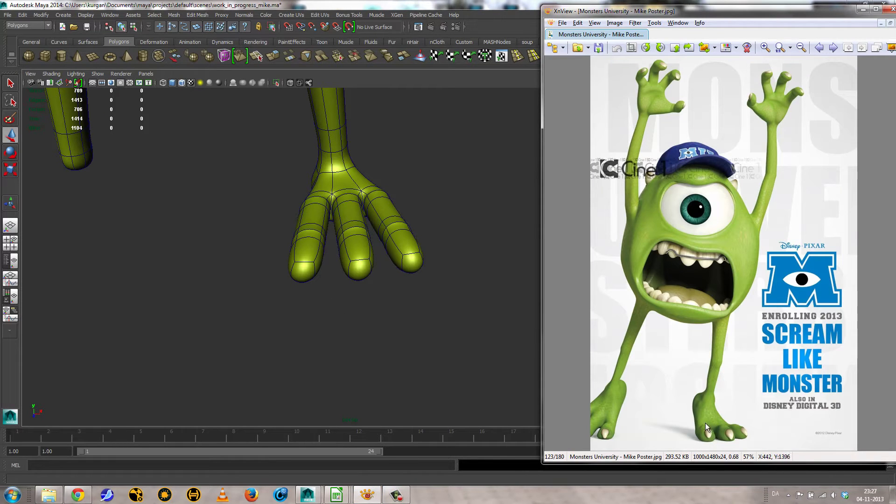
Insert an edge loop around the tip segment of each of the three toes, and return to the smoothed selection view
{"action": "left_click", "coordinate": [356, 274]}
{"action": "left_click_drag", "start_coordinate": [397, 285], "coordinate": [440, 297], "text": "alt"}
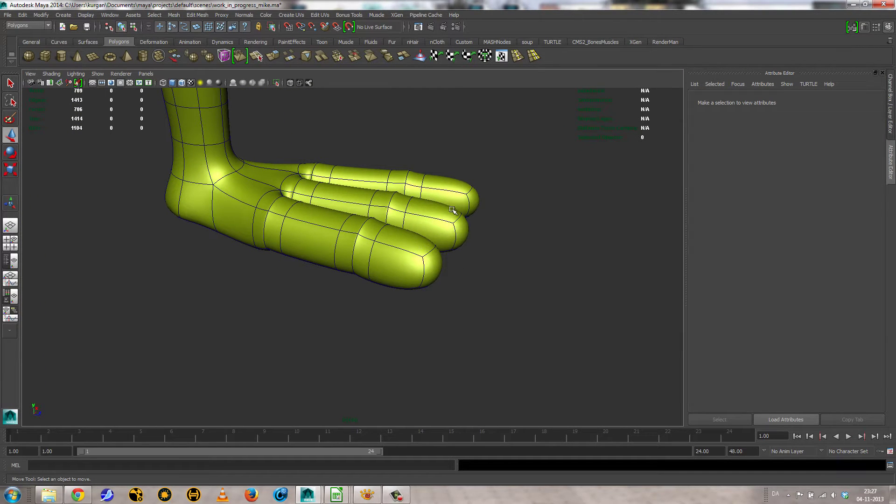
{"action": "left_click_drag", "start_coordinate": [449, 257], "coordinate": [388, 258], "text": "alt"}
{"action": "right_click_drag", "start_coordinate": [388, 259], "coordinate": [385, 274], "text": "alt"}
{"action": "left_click_drag", "start_coordinate": [384, 275], "coordinate": [470, 296], "text": "alt"}
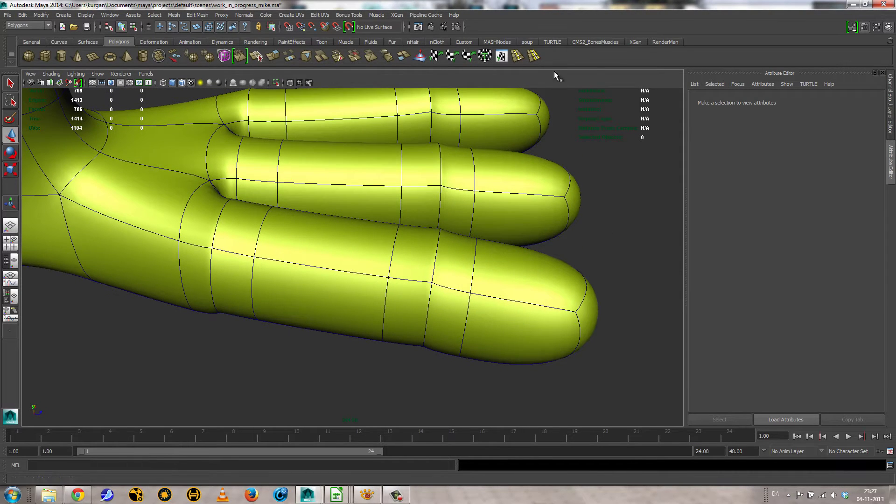
{"action": "left_click", "coordinate": [519, 56]}
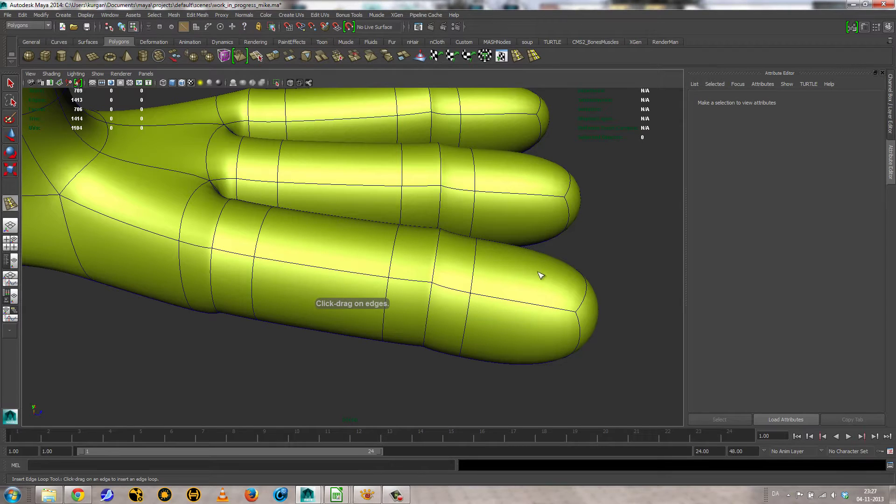
{"action": "left_click", "coordinate": [510, 302]}
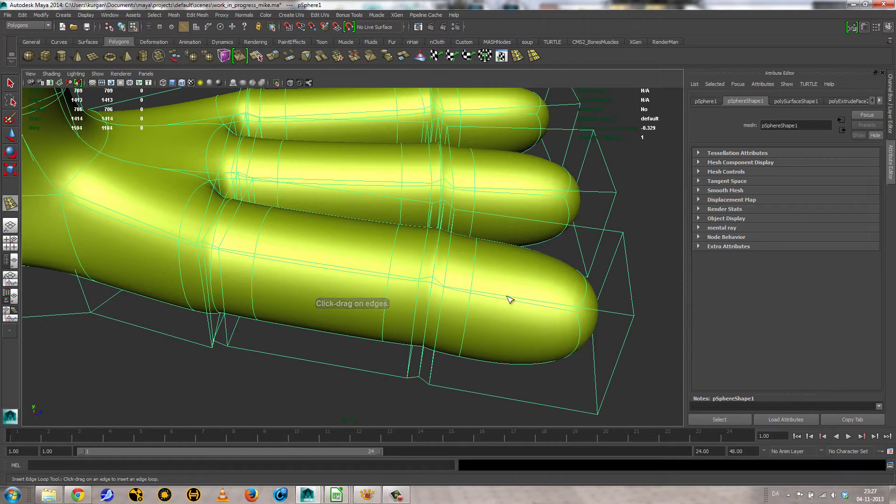
{"action": "left_click_drag", "start_coordinate": [511, 301], "coordinate": [511, 300]}
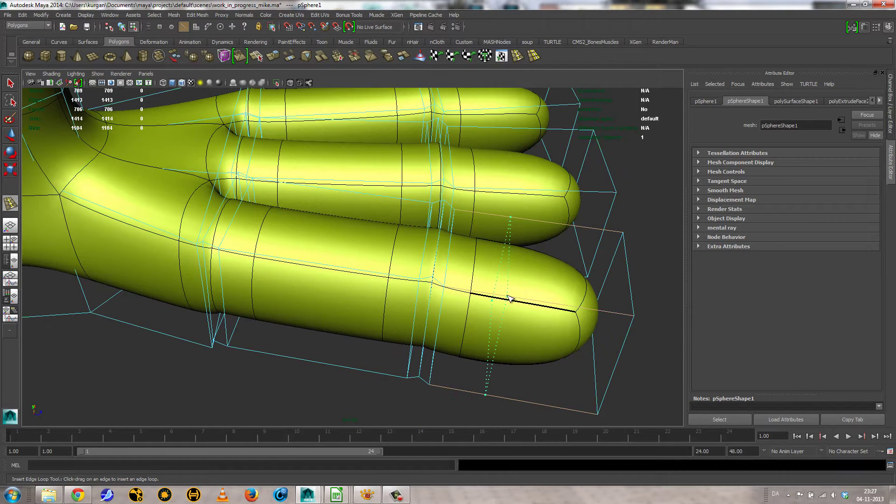
{"action": "left_click", "coordinate": [514, 192]}
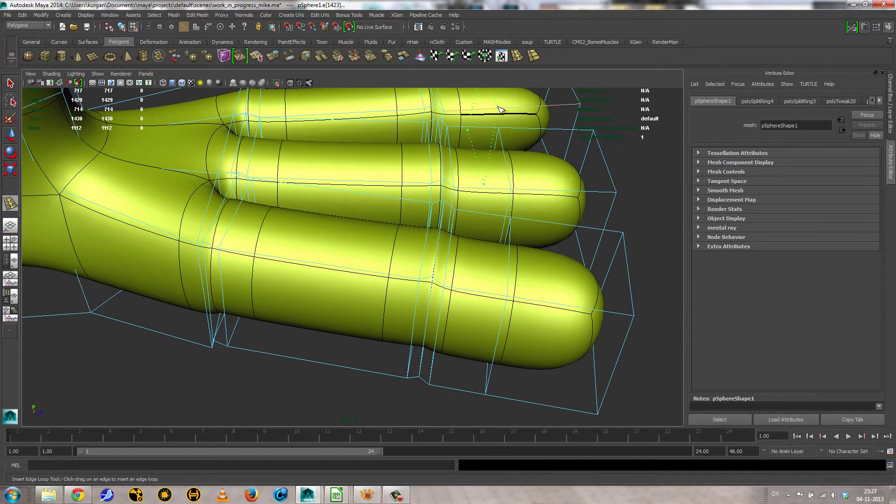
{"action": "left_click", "coordinate": [532, 121]}
{"action": "left_click_drag", "start_coordinate": [587, 172], "coordinate": [499, 224], "text": "alt"}
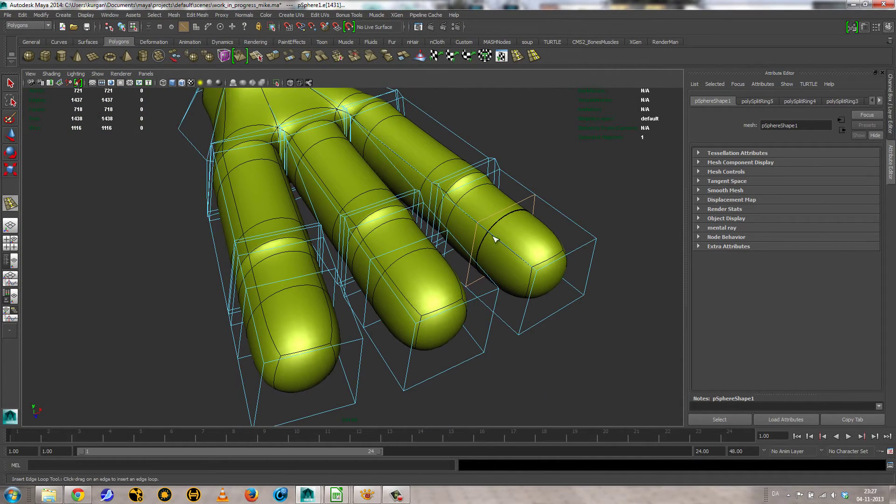
{"action": "key", "text": "q"}
{"action": "key", "text": "3"}
{"action": "left_click_drag", "start_coordinate": [481, 283], "coordinate": [509, 273], "text": "alt"}
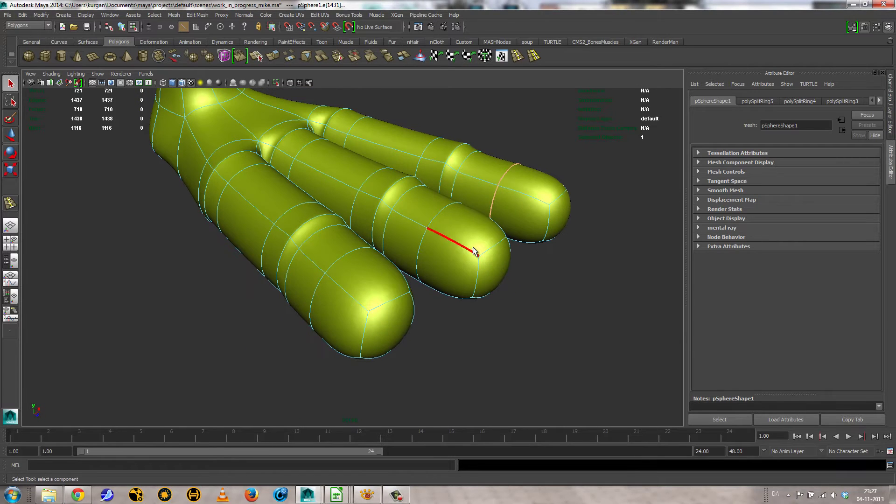
Select the upper front edge at the tip of all three toes and move the edges down to slope the toe tips
{"action": "right_click_drag", "start_coordinate": [474, 248], "coordinate": [473, 270]}
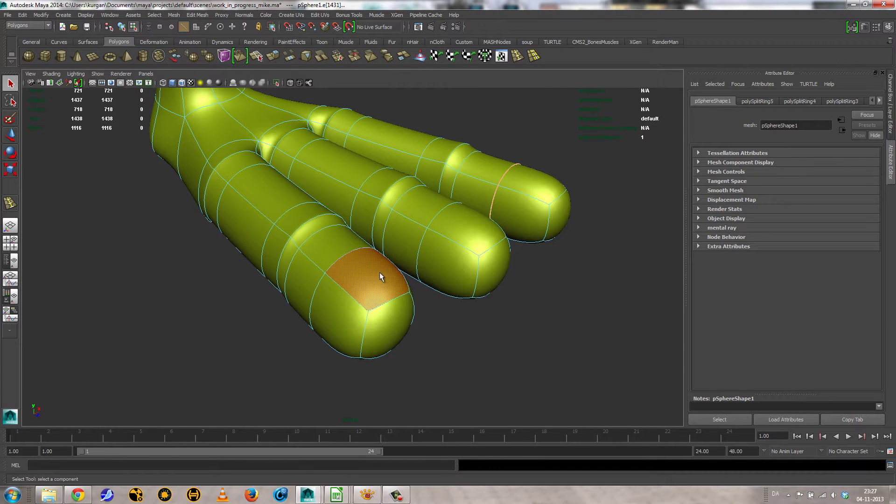
{"action": "left_click", "coordinate": [376, 273]}
{"action": "left_click_drag", "start_coordinate": [376, 274], "coordinate": [428, 287], "text": "alt"}
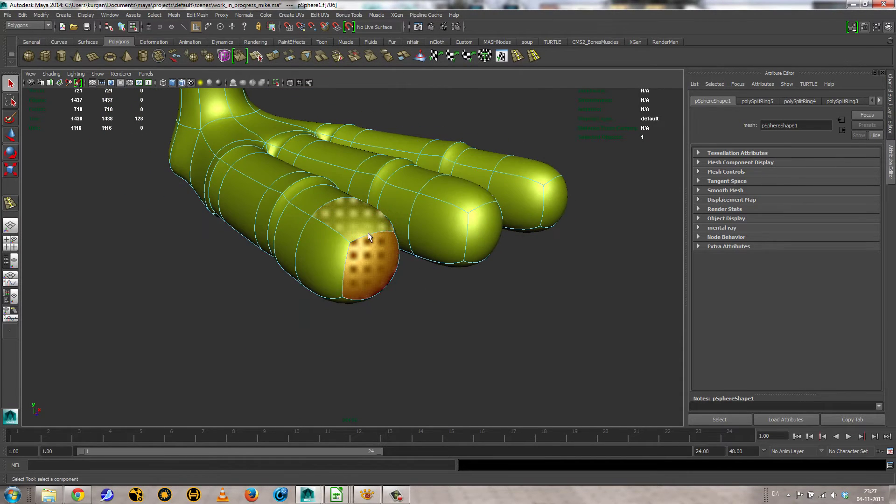
{"action": "right_click_drag", "start_coordinate": [372, 239], "coordinate": [371, 210]}
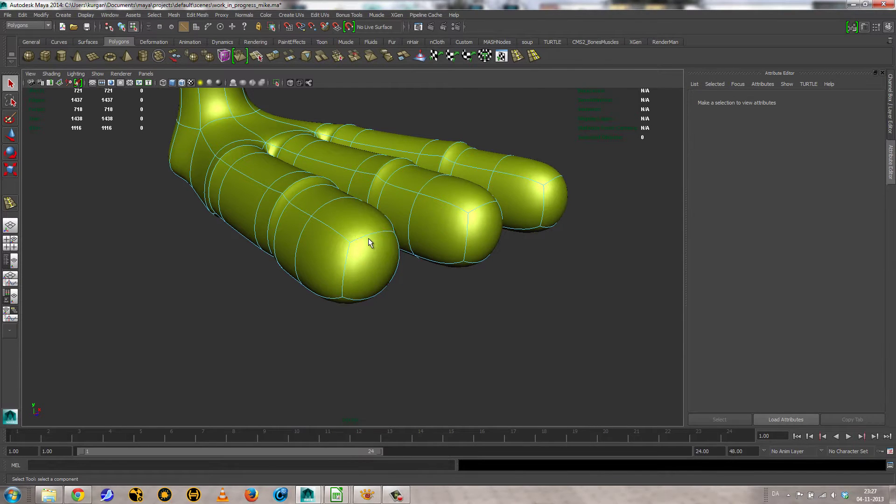
{"action": "left_click", "coordinate": [370, 236]}
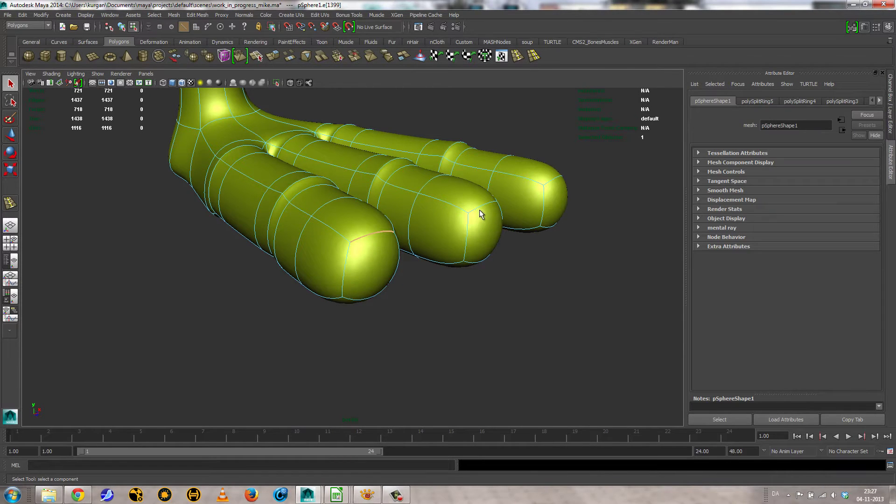
{"action": "key", "text": "w"}
{"action": "left_click", "coordinate": [554, 183], "text": "shift"}
{"action": "left_click_drag", "start_coordinate": [494, 156], "coordinate": [497, 185]}
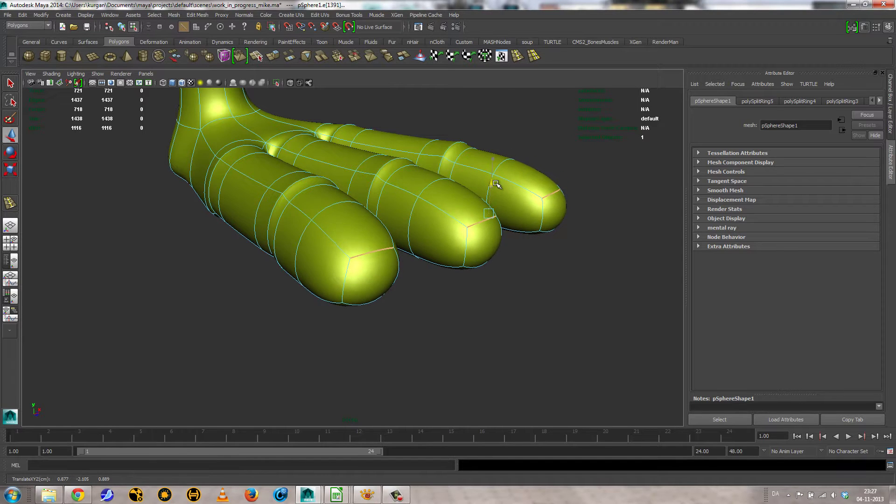
Extrude the top face at the tip of each of the three toes and sink it slightly to form nail recesses
{"action": "right_click_drag", "start_coordinate": [360, 231], "coordinate": [361, 250]}
{"action": "left_click", "coordinate": [363, 226]}
{"action": "left_click", "coordinate": [452, 209], "text": "shift"}
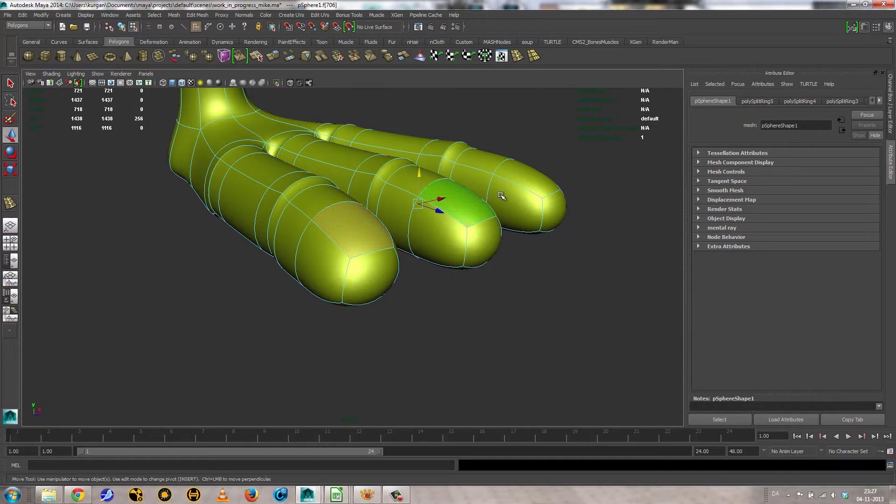
{"action": "left_click", "coordinate": [525, 182], "text": "shift"}
{"action": "left_click_drag", "start_coordinate": [500, 254], "coordinate": [439, 271], "text": "alt"}
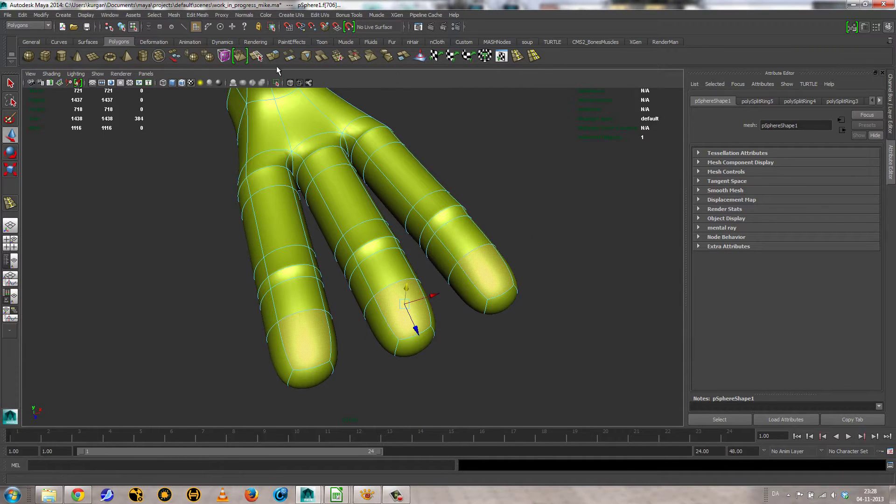
{"action": "key", "text": "ctrl+e"}
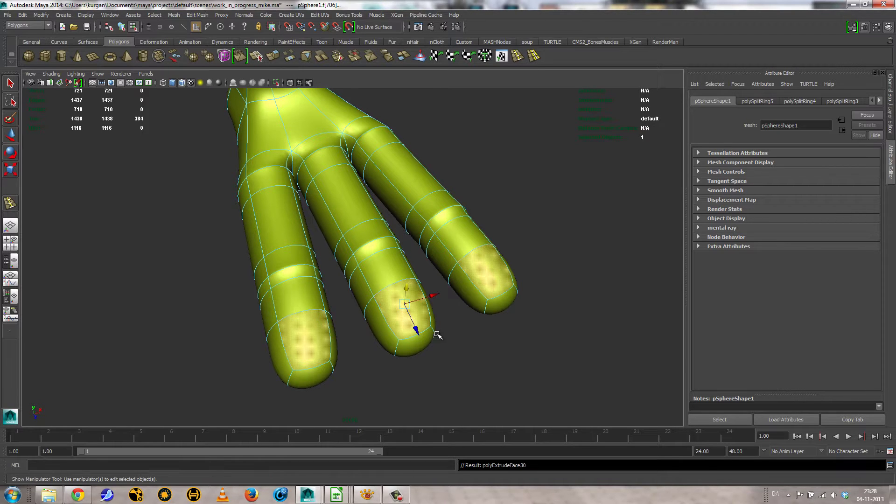
{"action": "left_click_drag", "start_coordinate": [437, 335], "coordinate": [441, 333], "text": "alt"}
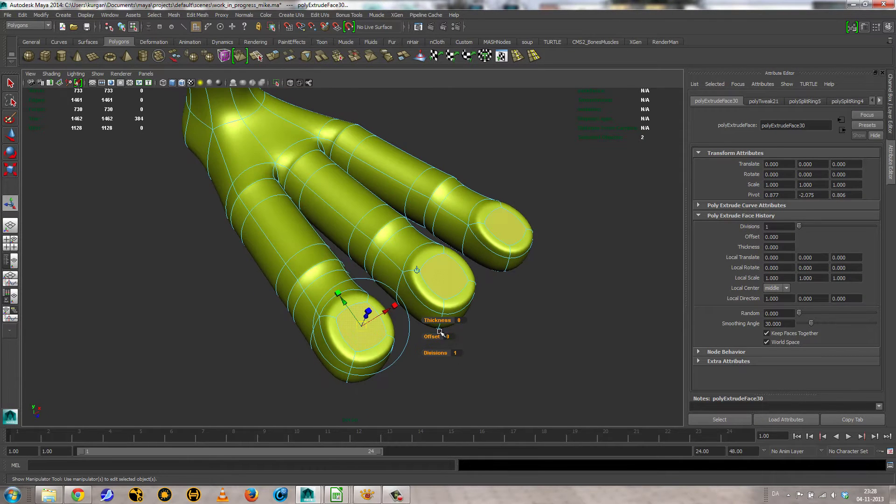
{"action": "left_click_drag", "start_coordinate": [366, 320], "coordinate": [406, 226], "text": "alt"}
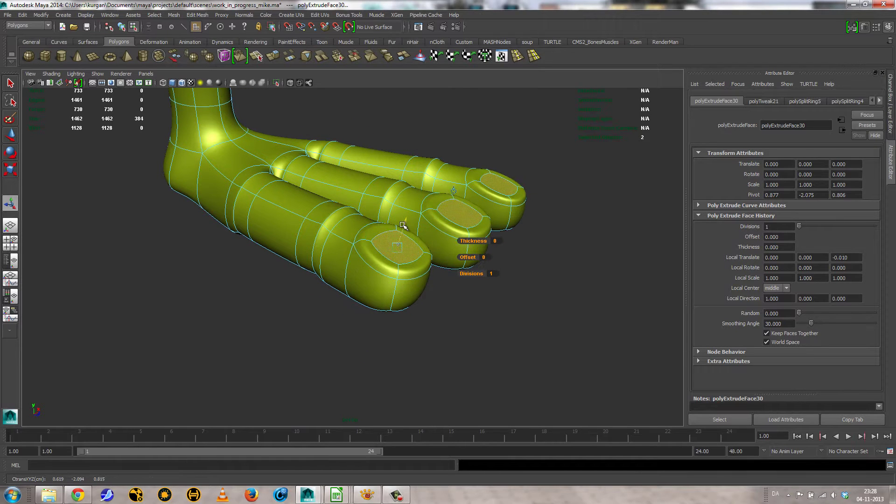
{"action": "left_click", "coordinate": [425, 235]}
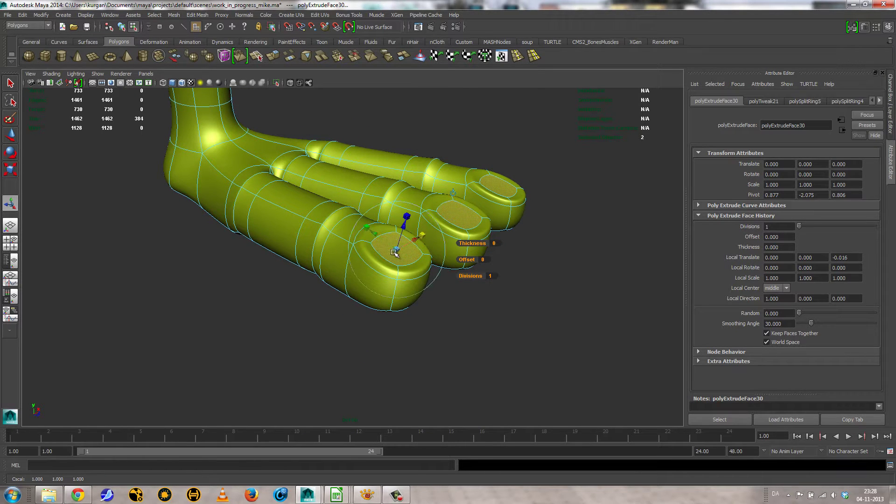
{"action": "left_click_drag", "start_coordinate": [400, 250], "coordinate": [405, 223]}
Extrude the three nail faces again, raising them 0.045 locally and rotating them about 17.4 degrees around their local X axis
{"action": "key", "text": "ctrl+e"}
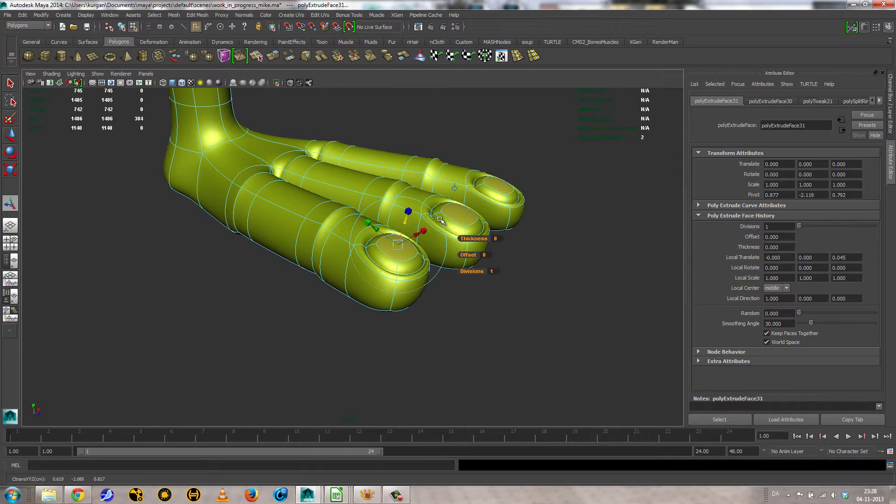
{"action": "key", "text": "e"}
{"action": "left_click_drag", "start_coordinate": [429, 234], "coordinate": [438, 246]}
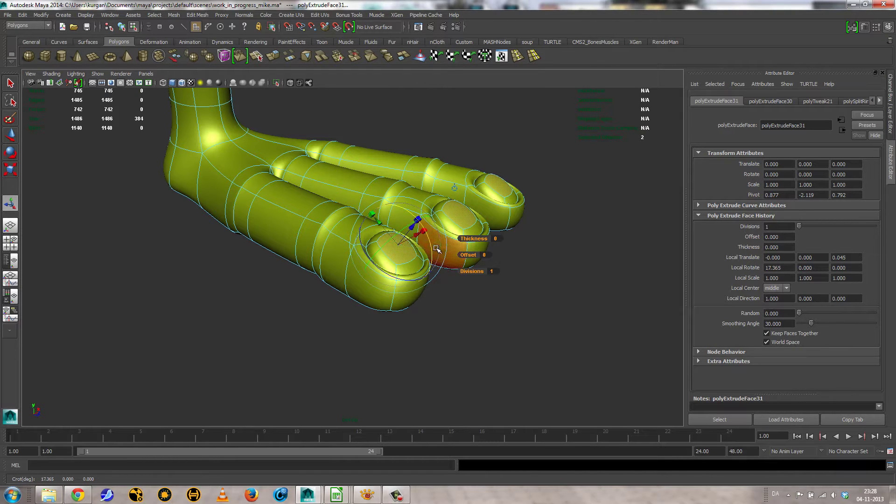
Extrude the nail faces forward past the toe tips, rotate them about 95.3 degrees in local X and scale them to 0.633
{"action": "key", "text": "g"}
{"action": "left_click_drag", "start_coordinate": [414, 225], "coordinate": [464, 262]}
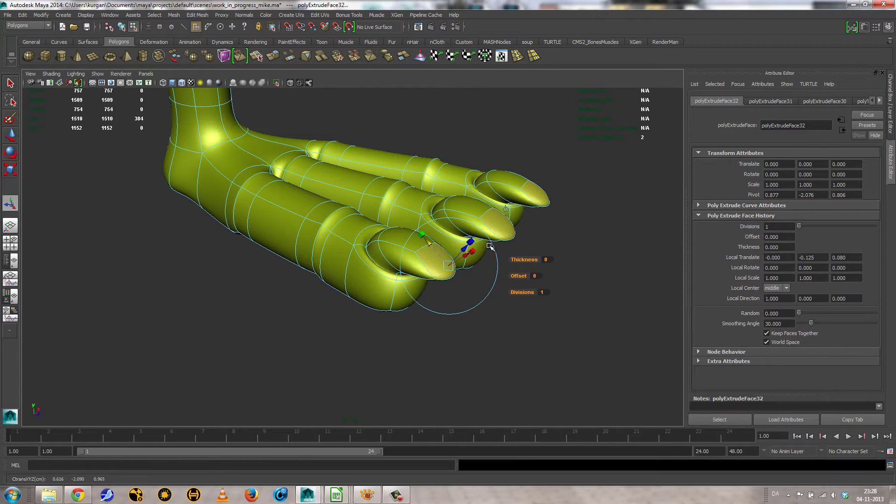
{"action": "left_click", "coordinate": [495, 247]}
{"action": "left_click_drag", "start_coordinate": [458, 231], "coordinate": [518, 299]}
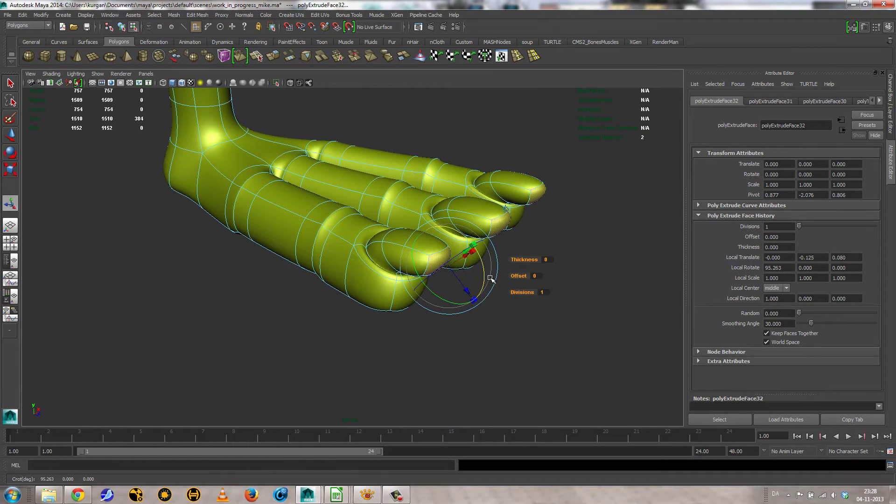
{"action": "left_click", "coordinate": [473, 255]}
{"action": "left_click_drag", "start_coordinate": [451, 265], "coordinate": [441, 265]}
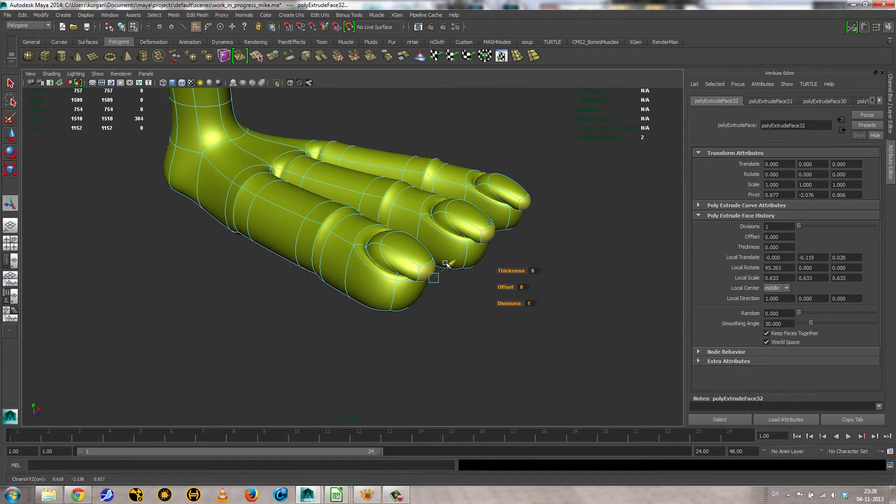
Extrude the nail ends once more into pointed tips, and return to object mode with nothing selected
{"action": "left_click_drag", "start_coordinate": [452, 257], "coordinate": [392, 236], "text": "alt"}
{"action": "key", "text": "ctrl+e"}
{"action": "right_click_drag", "start_coordinate": [379, 234], "coordinate": [418, 222]}
{"action": "left_click", "coordinate": [488, 296]}
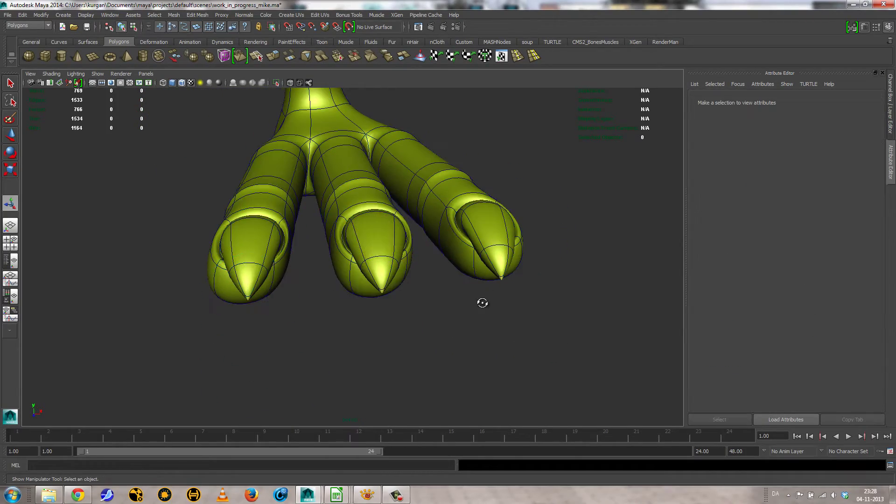
Move the inner recess edge around the middle toe's nail slightly down, and shift the rim edge behind the nail closer to it
{"action": "left_click_drag", "start_coordinate": [482, 304], "coordinate": [406, 299], "text": "alt"}
{"action": "scroll", "coordinate": [501, 316], "scroll_direction": "up", "scroll_amount": 3}
{"action": "scroll", "coordinate": [456, 312], "scroll_direction": "up", "scroll_amount": 4}
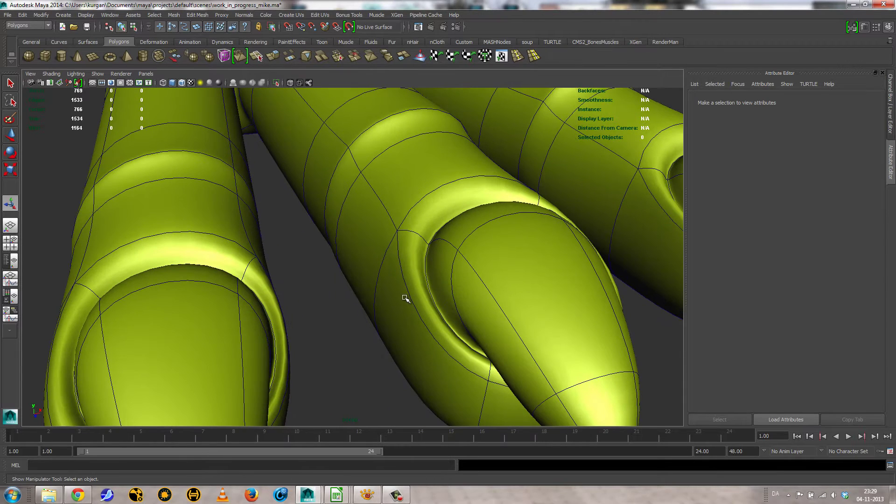
{"action": "right_click_drag", "start_coordinate": [419, 292], "coordinate": [417, 273]}
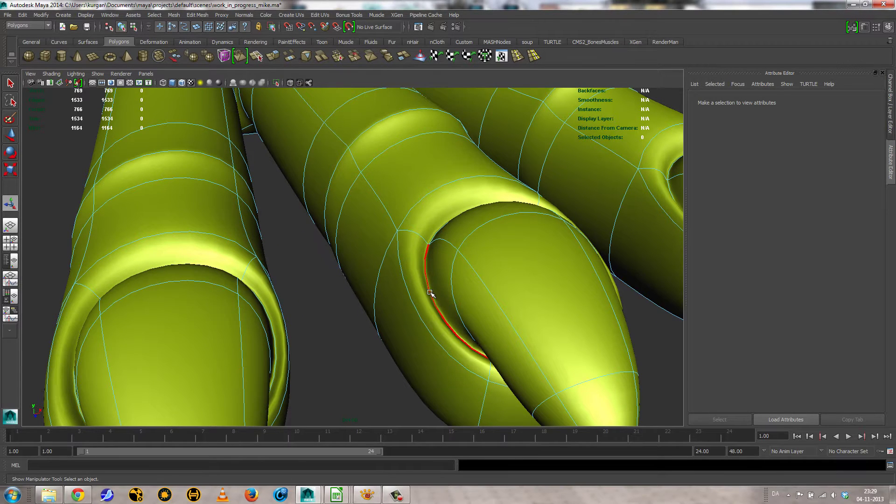
{"action": "left_click", "coordinate": [429, 293]}
{"action": "key", "text": "w"}
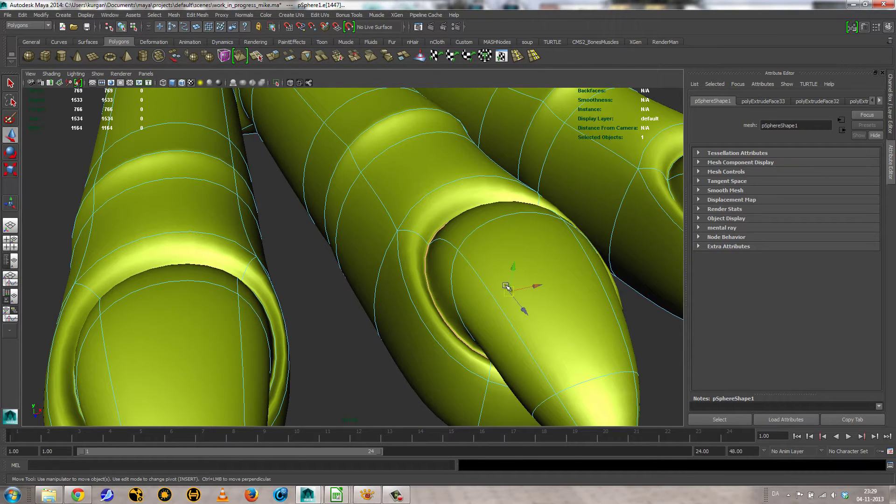
{"action": "middle_click_drag", "start_coordinate": [514, 269], "coordinate": [511, 278]}
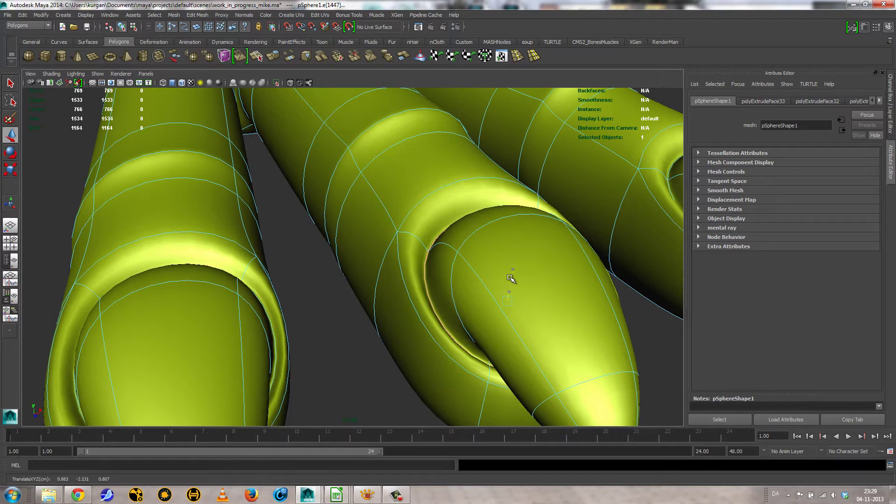
{"action": "left_click", "coordinate": [423, 204]}
{"action": "middle_click_drag", "start_coordinate": [483, 183], "coordinate": [501, 205]}
Move the rim edges on both sides of the middle toe's nail, and one side's inner recess edge, inward toward the nail
{"action": "left_click", "coordinate": [429, 306]}
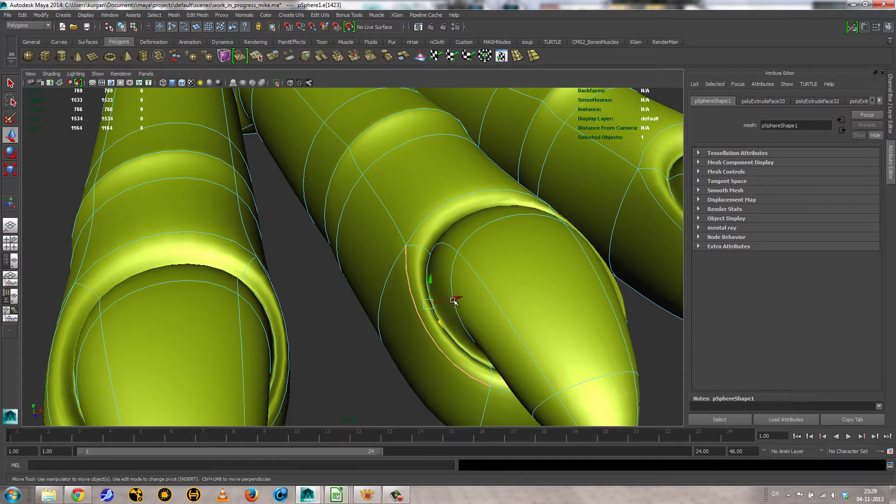
{"action": "middle_click_drag", "start_coordinate": [461, 296], "coordinate": [470, 296]}
{"action": "left_click_drag", "start_coordinate": [485, 300], "coordinate": [442, 257], "text": "alt"}
{"action": "left_click", "coordinate": [437, 256]}
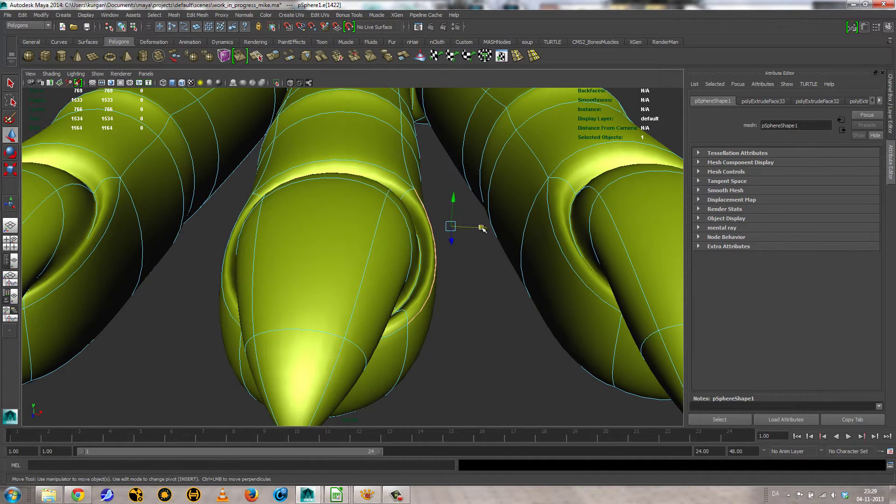
{"action": "left_click_drag", "start_coordinate": [482, 228], "coordinate": [473, 228]}
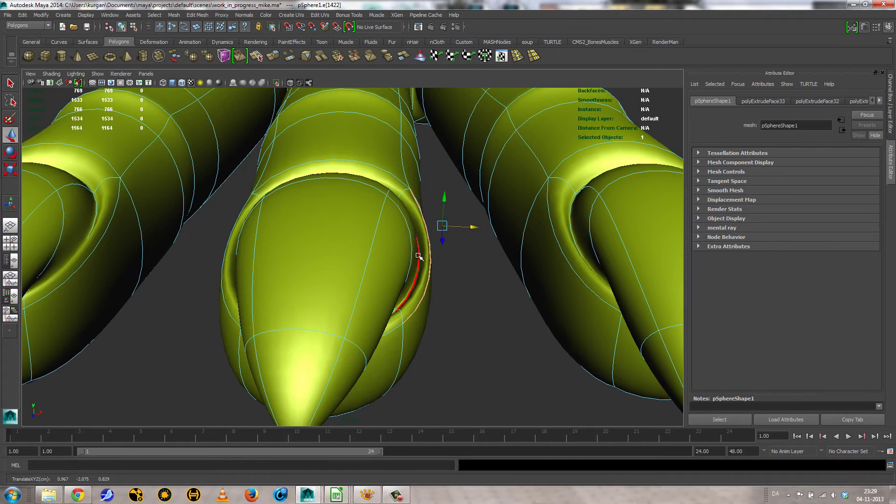
{"action": "left_click", "coordinate": [419, 256]}
{"action": "left_click_drag", "start_coordinate": [457, 272], "coordinate": [441, 269]}
Move the rim edge behind the inner toe's nail forward, closer to the nail
{"action": "scroll", "coordinate": [420, 259], "scroll_direction": "down", "scroll_amount": 6}
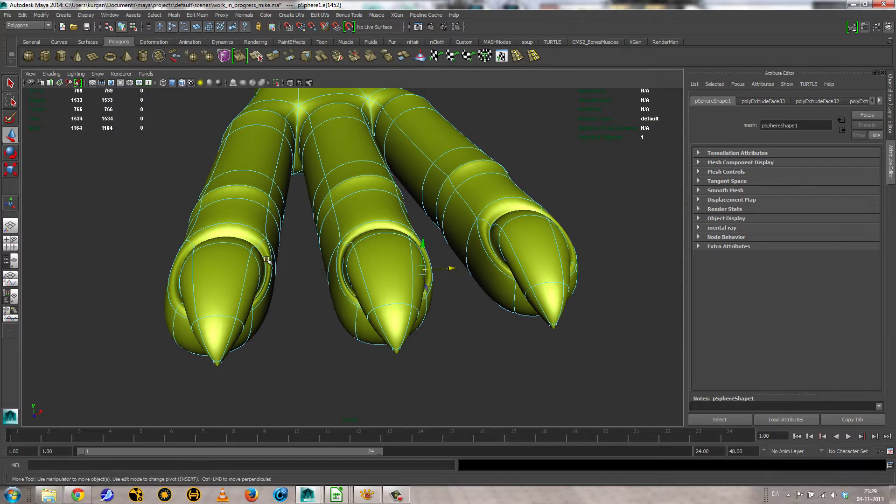
{"action": "left_click", "coordinate": [265, 260]}
{"action": "scroll", "coordinate": [262, 255], "scroll_direction": "up", "scroll_amount": 5}
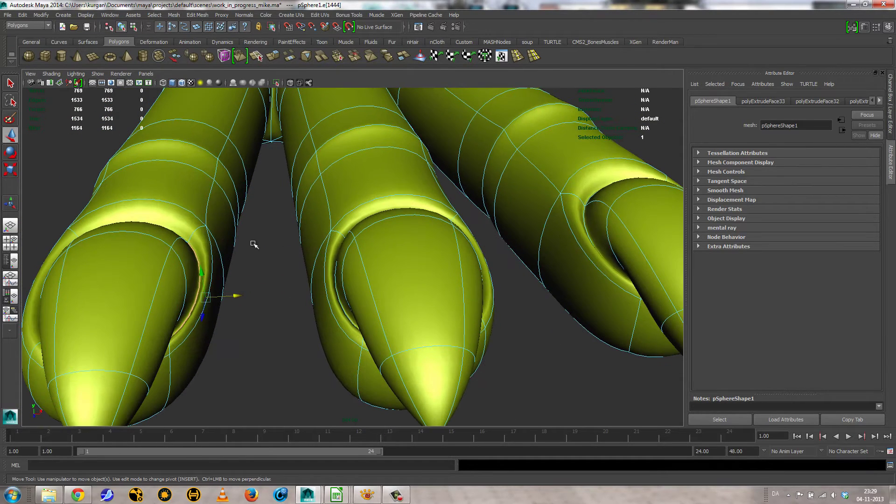
{"action": "left_click", "coordinate": [129, 208]}
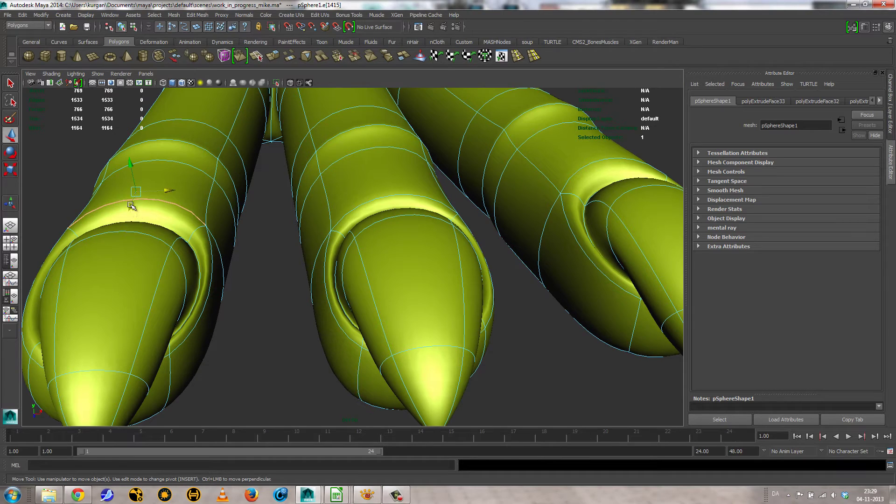
{"action": "left_click_drag", "start_coordinate": [125, 216], "coordinate": [123, 222]}
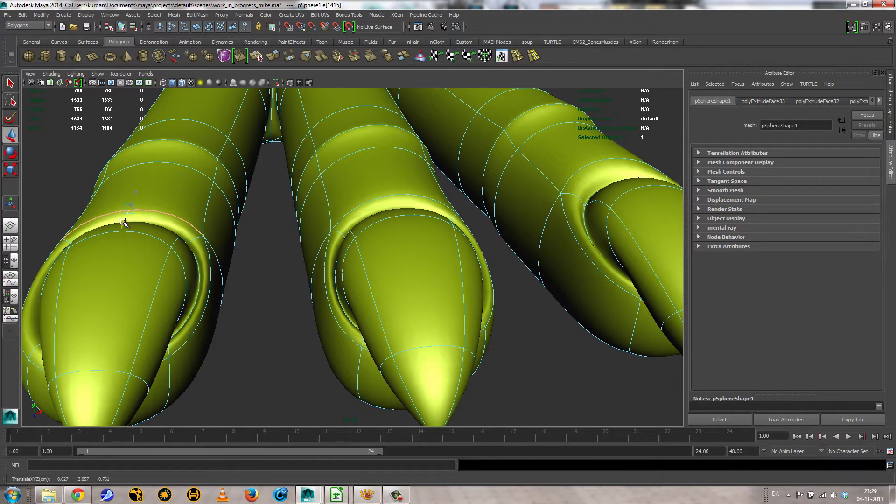
Move the rim edges on both sides of the inner toe's nail inward toward the nail
{"action": "left_click", "coordinate": [201, 280]}
{"action": "left_click_drag", "start_coordinate": [201, 280], "coordinate": [374, 317], "text": "alt"}
{"action": "left_click", "coordinate": [284, 251]}
{"action": "left_click", "coordinate": [351, 302]}
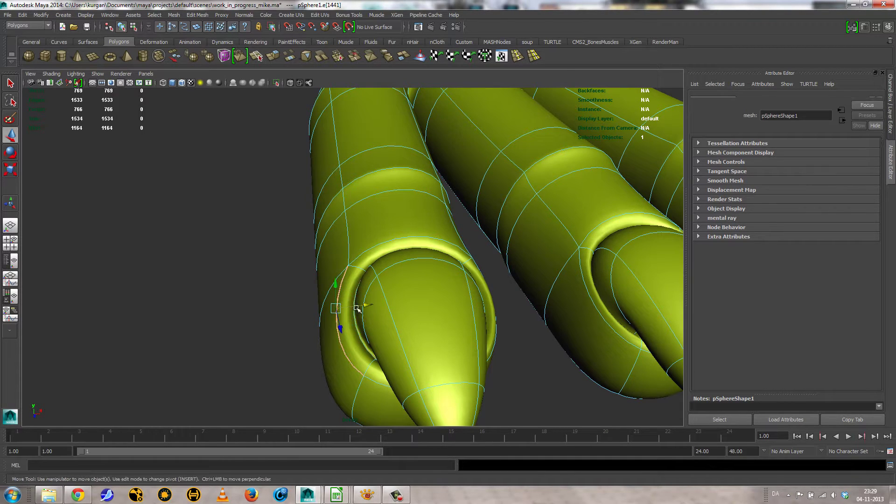
{"action": "left_click", "coordinate": [365, 305]}
{"action": "mouse_move", "coordinate": [376, 307]}
{"action": "left_mouse_down"}
{"action": "mouse_move", "coordinate": [390, 319]}
{"action": "mouse_move", "coordinate": [386, 311]}
{"action": "left_mouse_up"}
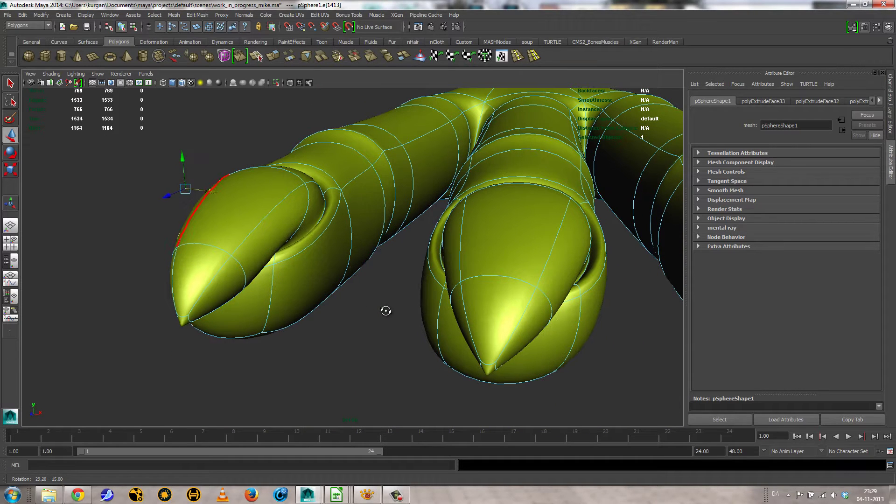
{"action": "left_click", "coordinate": [324, 232]}
{"action": "left_click_drag", "start_coordinate": [357, 210], "coordinate": [353, 210]}
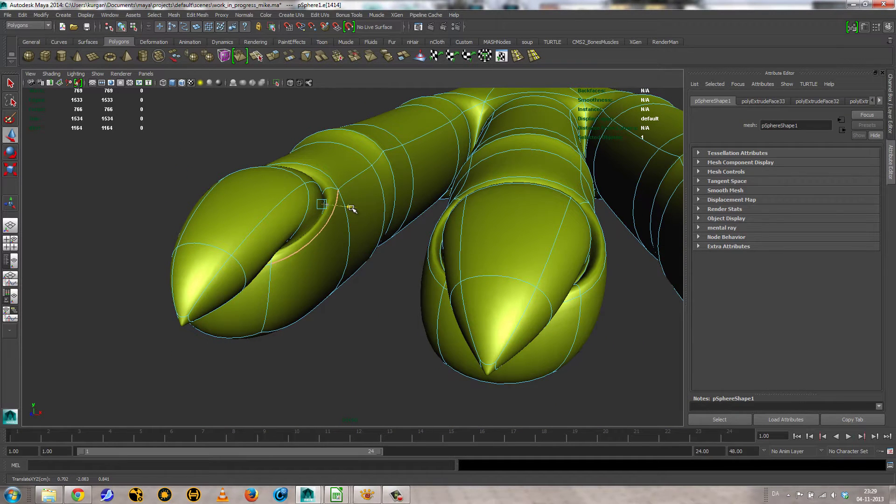
{"action": "left_click_drag", "start_coordinate": [478, 253], "coordinate": [361, 282], "text": "alt"}
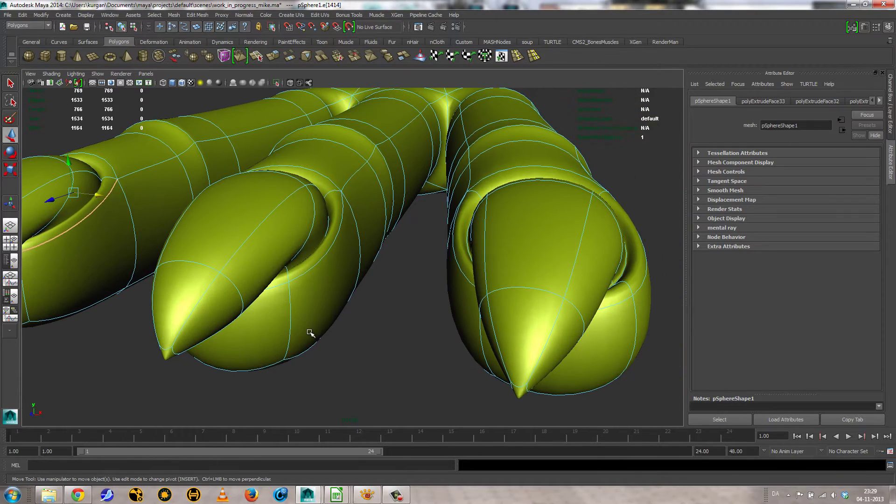
Set the last nail-tip extrusion's local scale to 0.1 in X, Y and Z, and return to the smooth preview
{"action": "key", "text": "1"}
{"action": "left_click_drag", "start_coordinate": [223, 359], "coordinate": [190, 280], "text": "alt"}
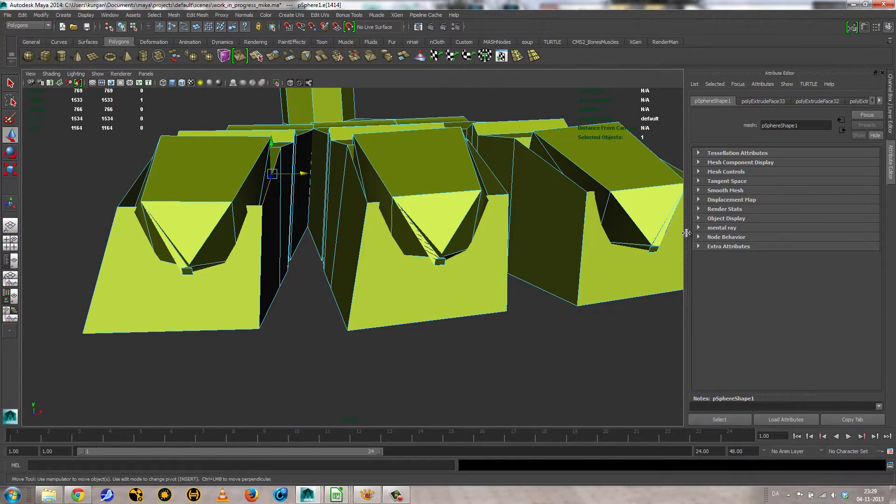
{"action": "left_click", "coordinate": [893, 97]}
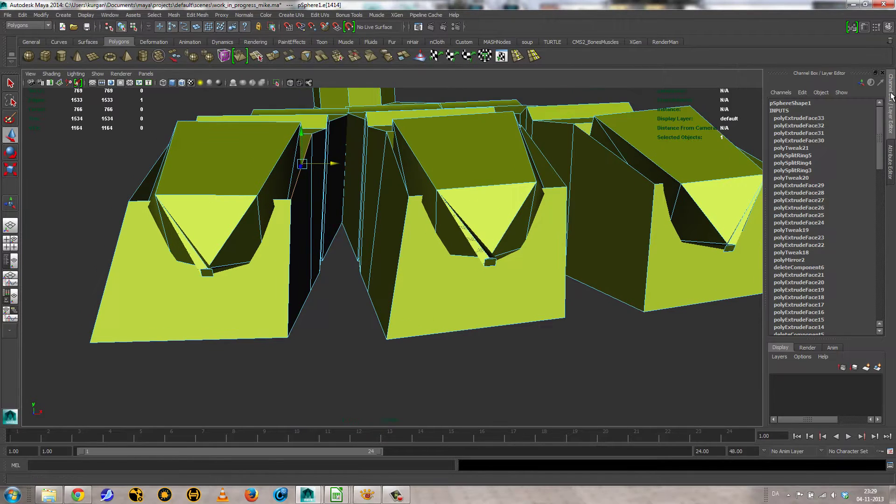
{"action": "left_click", "coordinate": [803, 117]}
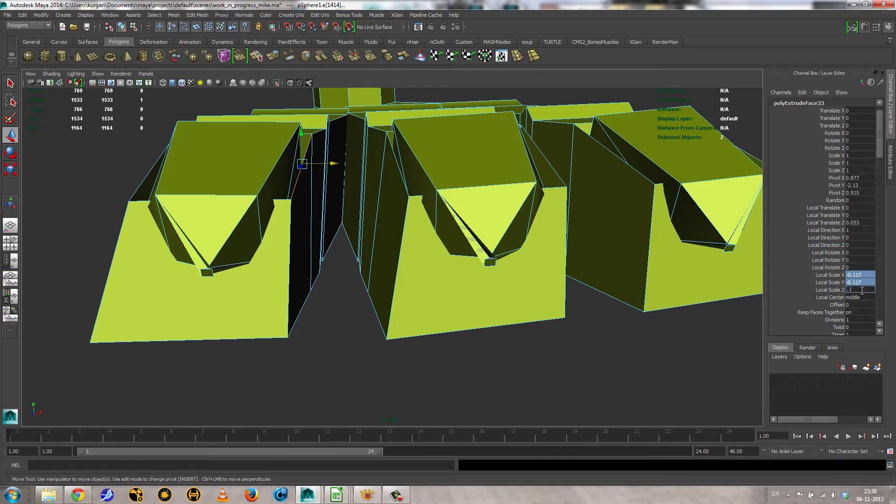
{"action": "left_click", "coordinate": [861, 290]}
{"action": "type", "text": ".1"}
{"action": "key", "text": "Return"}
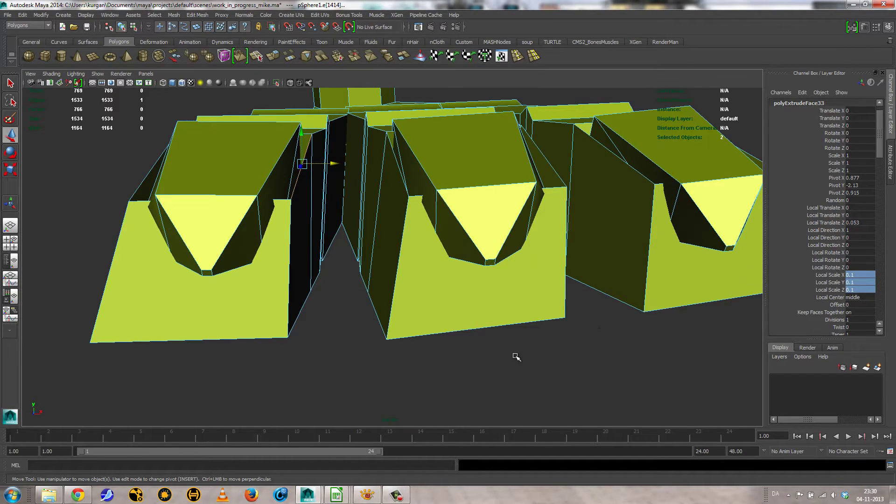
{"action": "key", "text": "3"}
Move the rim edges behind and along the inward-facing side of the outer toe's nail closer to it
{"action": "left_click_drag", "start_coordinate": [354, 283], "coordinate": [514, 313], "text": "alt"}
{"action": "right_click_drag", "start_coordinate": [514, 314], "coordinate": [588, 323], "text": "alt"}
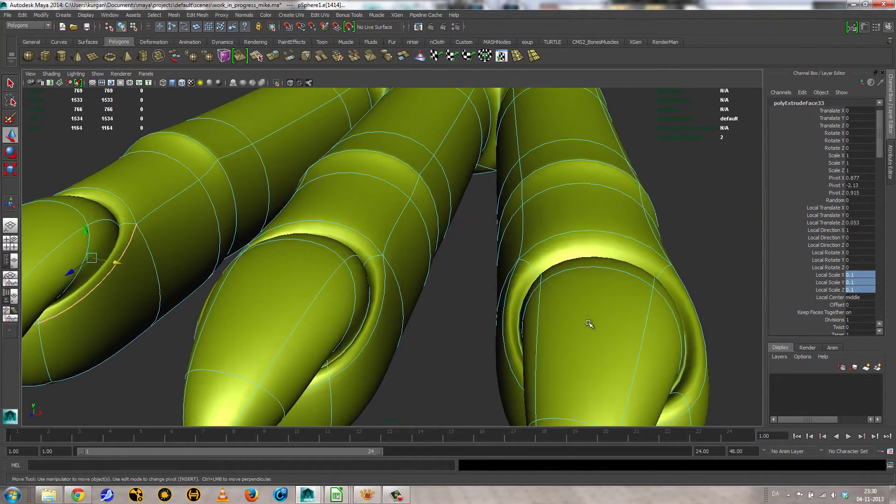
{"action": "left_click_drag", "start_coordinate": [589, 324], "coordinate": [537, 340], "text": "alt"}
{"action": "left_click", "coordinate": [542, 313]}
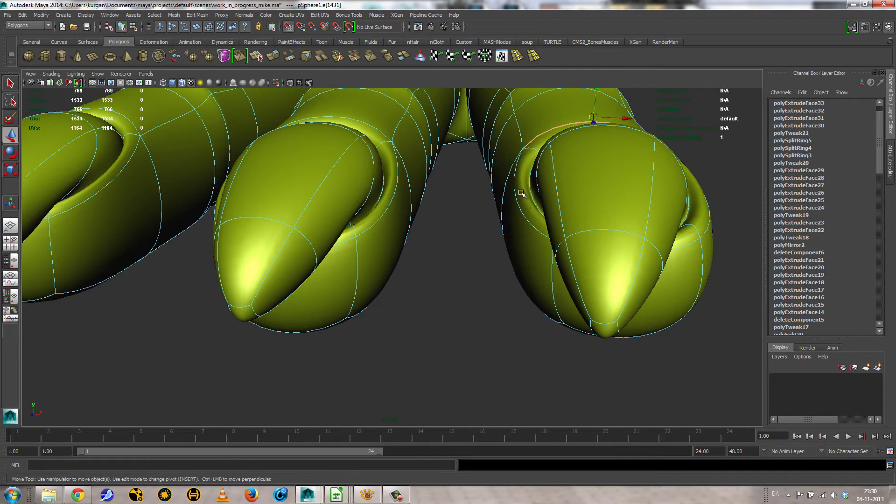
{"action": "left_click", "coordinate": [529, 189]}
{"action": "left_click_drag", "start_coordinate": [525, 202], "coordinate": [533, 204]}
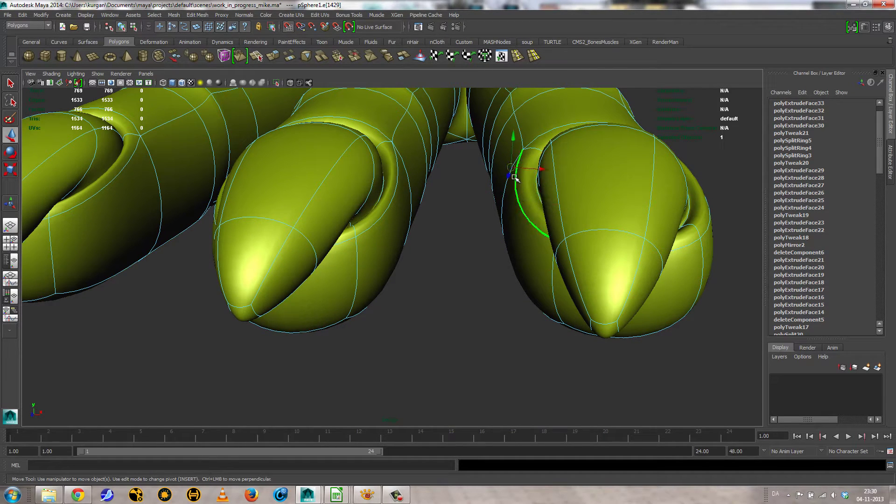
{"action": "left_click_drag", "start_coordinate": [513, 170], "coordinate": [536, 232]}
Move the inner recess edge and the rim edge on the outer toe's far side toward the nail
{"action": "left_click", "coordinate": [287, 27]}
{"action": "left_click", "coordinate": [545, 222]}
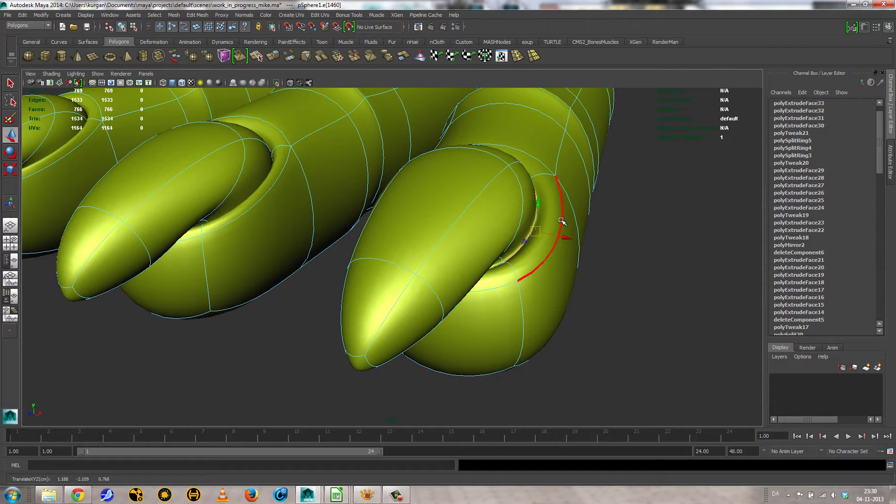
{"action": "left_click", "coordinate": [561, 221]}
{"action": "left_click_drag", "start_coordinate": [561, 202], "coordinate": [386, 204]}
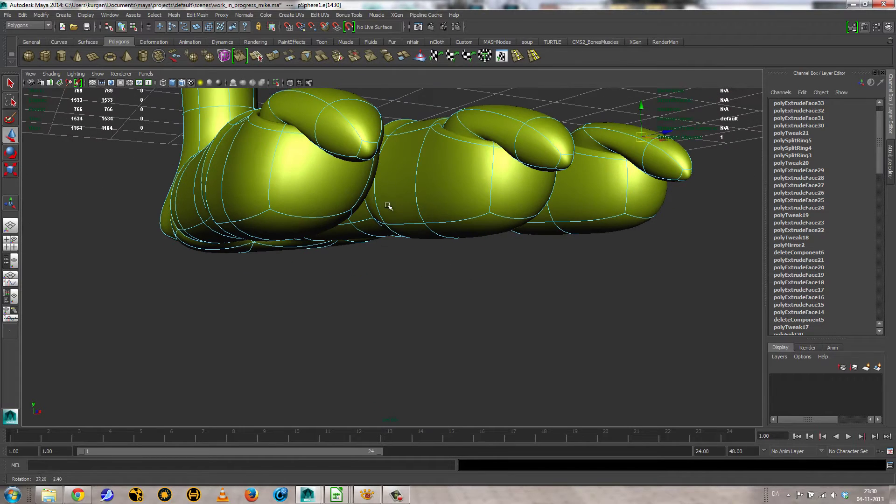
Select the front rim edges beneath the toenails and adjust their height against the nails
{"action": "left_click", "coordinate": [296, 135]}
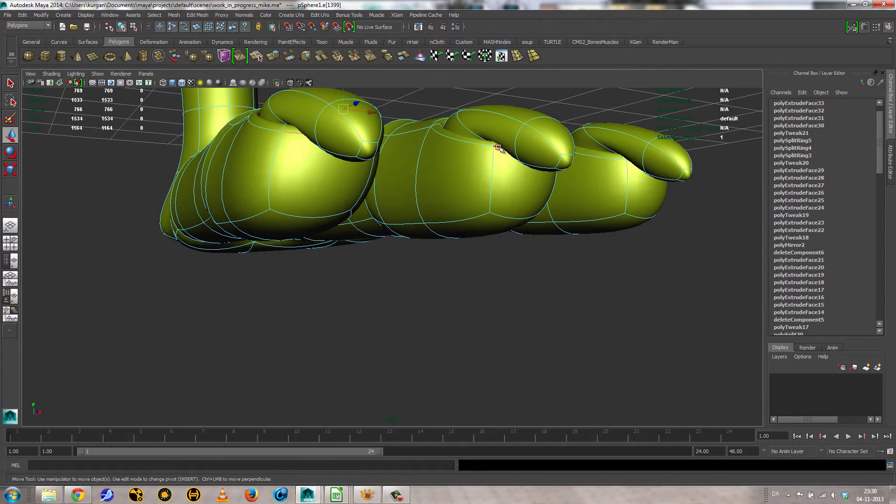
{"action": "left_click", "coordinate": [498, 147]}
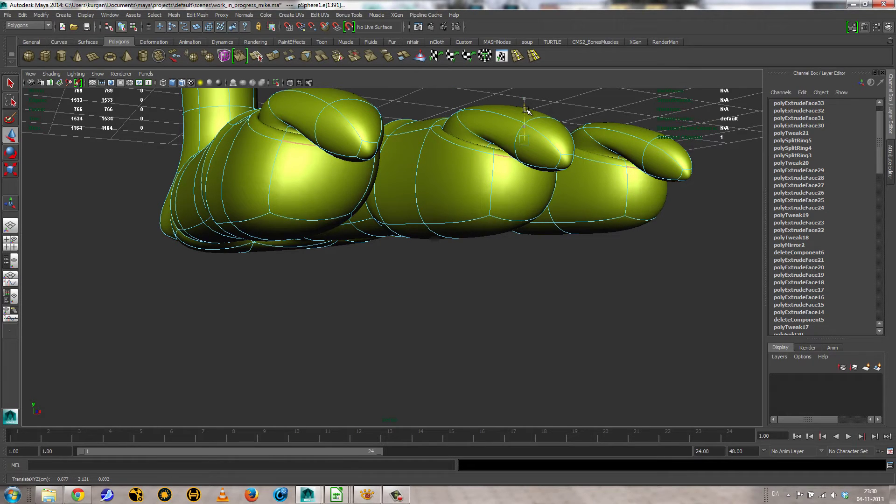
{"action": "left_click_drag", "start_coordinate": [525, 100], "coordinate": [451, 166], "text": "alt"}
{"action": "right_click_drag", "start_coordinate": [451, 167], "coordinate": [368, 194], "text": "alt"}
{"action": "left_click_drag", "start_coordinate": [528, 182], "coordinate": [474, 240], "text": "alt"}
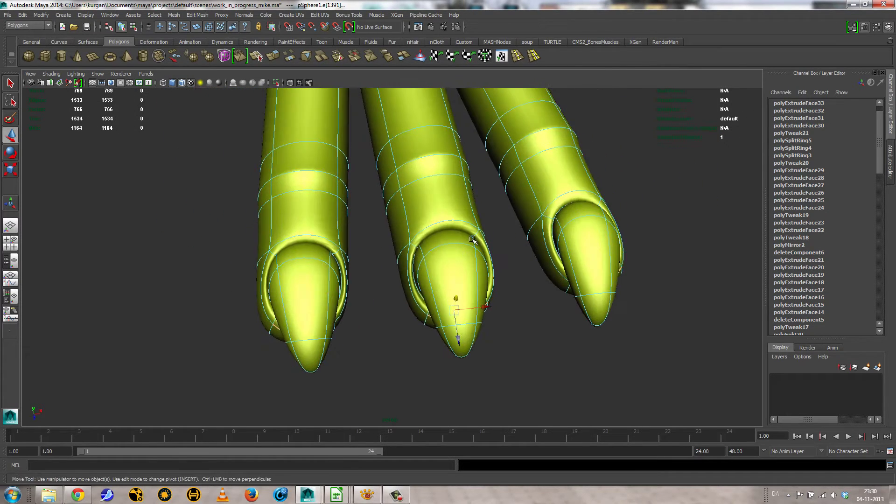
Return to object mode with nothing selected and examine the foot's shape and proportions against the whole character
{"action": "right_click_drag", "start_coordinate": [475, 240], "coordinate": [383, 215], "text": "alt"}
{"action": "left_click_drag", "start_coordinate": [383, 214], "coordinate": [378, 180], "text": "alt"}
{"action": "middle_click_drag", "start_coordinate": [379, 181], "coordinate": [390, 264], "text": "alt"}
{"action": "left_click_drag", "start_coordinate": [390, 263], "coordinate": [419, 296], "text": "alt"}
{"action": "left_click", "coordinate": [528, 257]}
{"action": "right_click_drag", "start_coordinate": [419, 252], "coordinate": [460, 240]}
{"action": "left_click", "coordinate": [580, 254]}
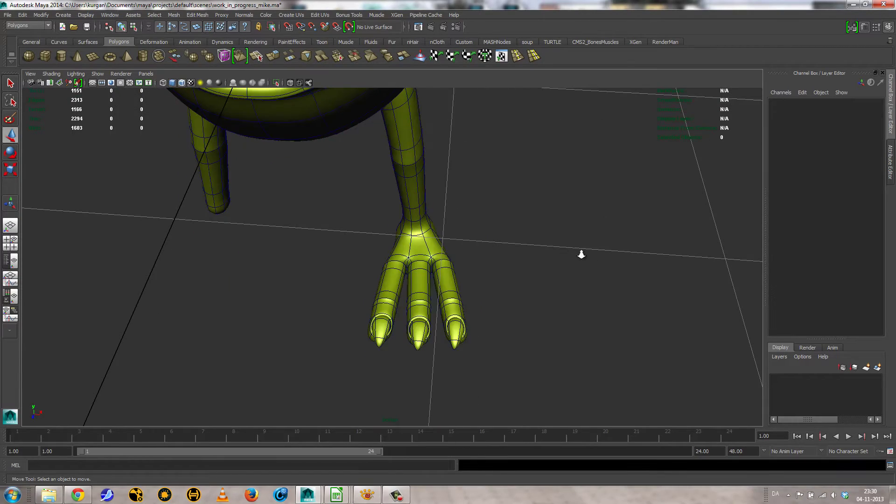
{"action": "right_click_drag", "start_coordinate": [580, 254], "coordinate": [394, 242], "text": "alt"}
{"action": "left_click_drag", "start_coordinate": [394, 242], "coordinate": [461, 280], "text": "alt"}
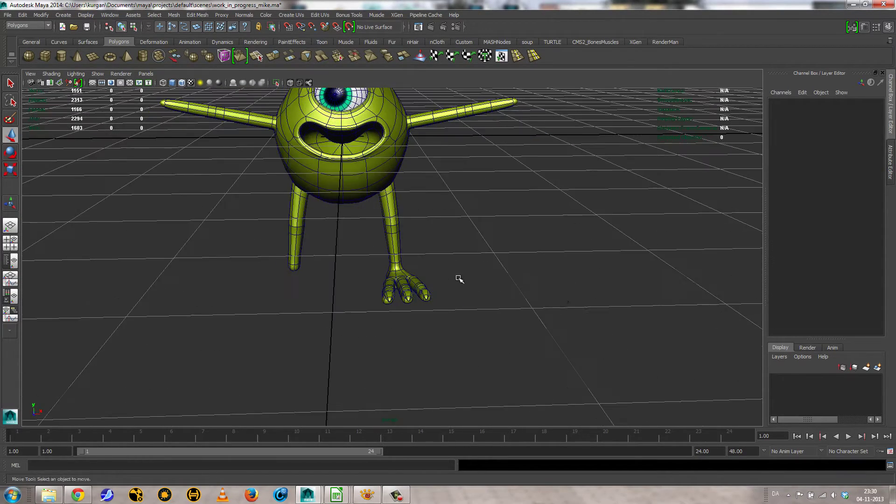
{"action": "right_click_drag", "start_coordinate": [461, 280], "coordinate": [626, 395], "text": "alt"}
{"action": "middle_click_drag", "start_coordinate": [521, 321], "coordinate": [528, 260], "text": "alt"}
{"action": "right_click_drag", "start_coordinate": [528, 260], "coordinate": [626, 314], "text": "alt"}
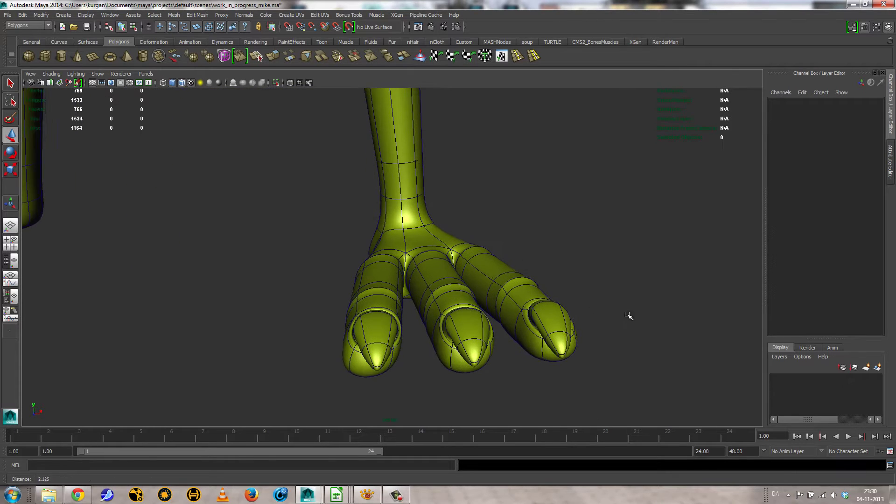
{"action": "left_click_drag", "start_coordinate": [476, 334], "coordinate": [586, 322], "text": "alt"}
Select all faces of the three nails by growing the selection from their tips, and assign them a new grey material
{"action": "mouse_move", "coordinate": [528, 324]}
{"action": "right_mouse_down"}
{"action": "mouse_move", "coordinate": [489, 283]}
{"action": "mouse_move", "coordinate": [535, 317]}
{"action": "right_mouse_up"}
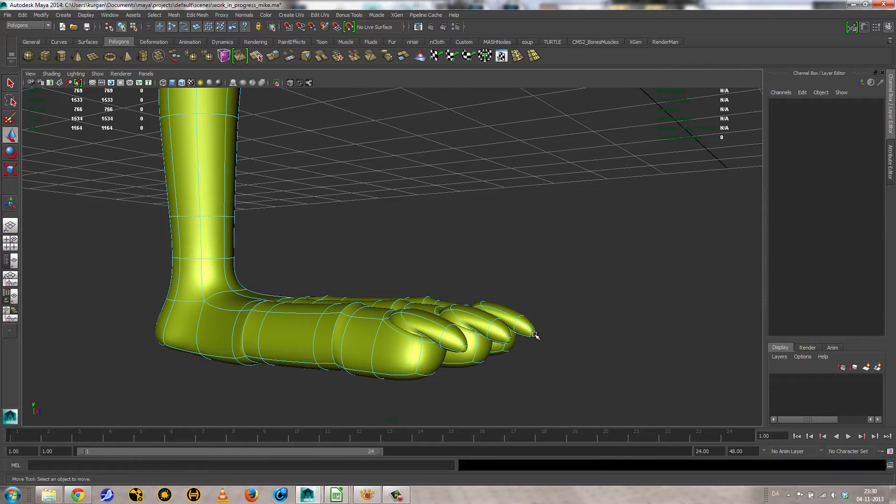
{"action": "left_click", "coordinate": [534, 334]}
{"action": "left_click", "coordinate": [509, 341], "text": "shift"}
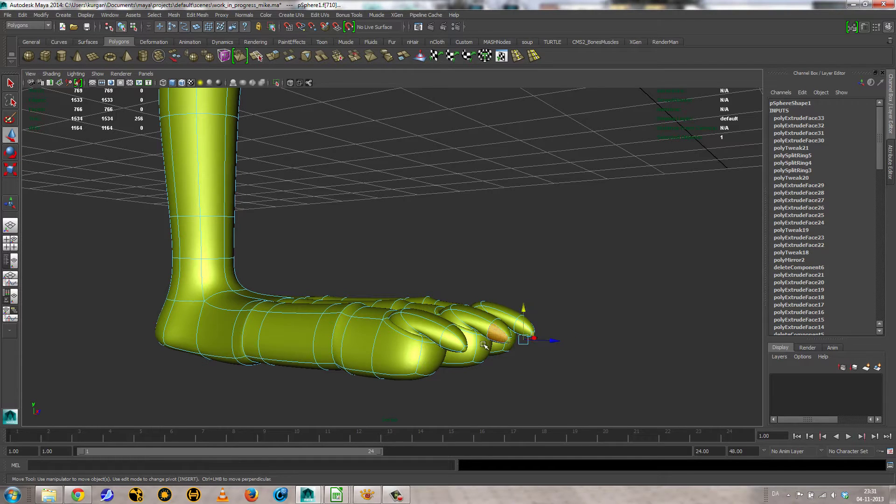
{"action": "left_click", "coordinate": [465, 350], "text": "shift"}
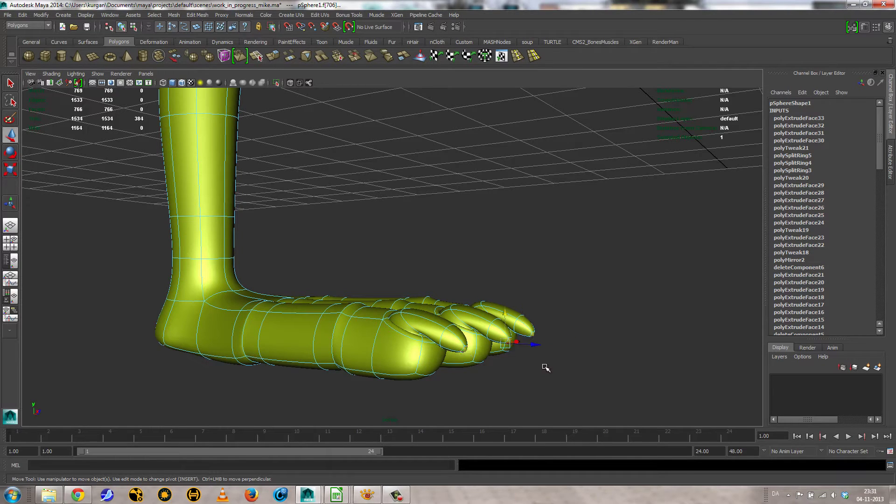
{"action": "key", "text": "shift+period"}
{"action": "key", "text": "shift+period"}
{"action": "key", "text": "shift+period"}
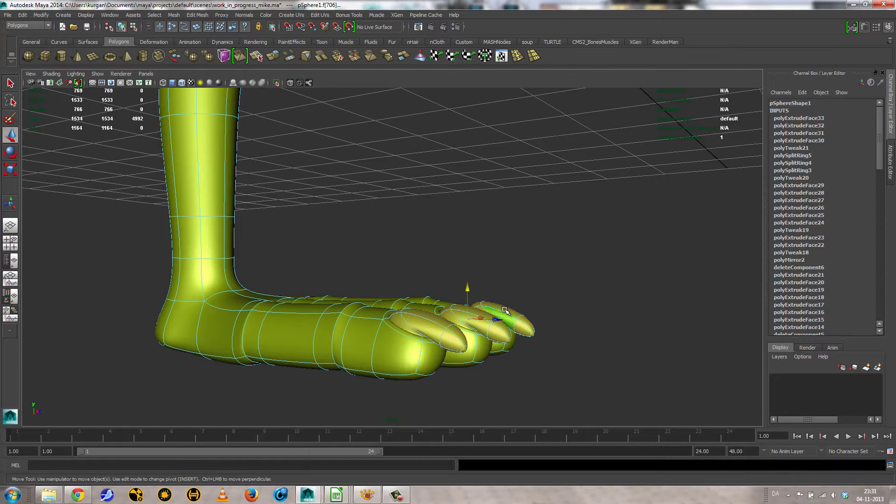
{"action": "left_click", "coordinate": [256, 41]}
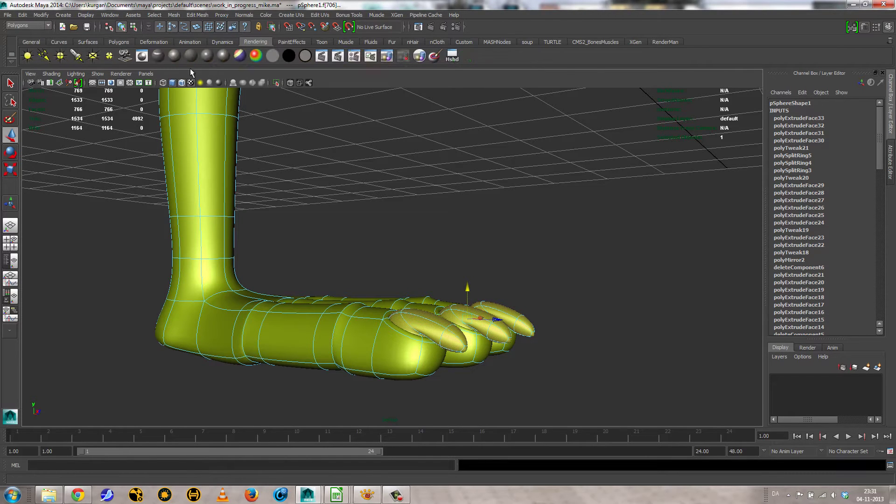
{"action": "left_click", "coordinate": [166, 55]}
{"action": "key", "text": "ctrl+a"}
{"action": "left_click_drag", "start_coordinate": [558, 262], "coordinate": [557, 245], "text": "alt"}
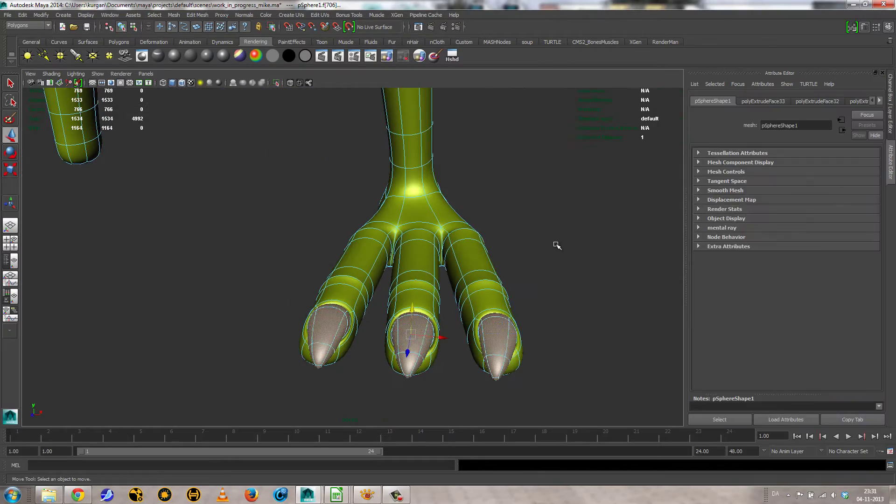
{"action": "left_click", "coordinate": [557, 246]}
Examine the foot against the whole character from the front, side and below, and pick out the large many-sided face of the sole
{"action": "right_click_drag", "start_coordinate": [476, 254], "coordinate": [282, 244], "text": "alt"}
{"action": "right_click_drag", "start_coordinate": [405, 224], "coordinate": [327, 198], "text": "alt"}
{"action": "middle_click_drag", "start_coordinate": [326, 198], "coordinate": [382, 286], "text": "alt"}
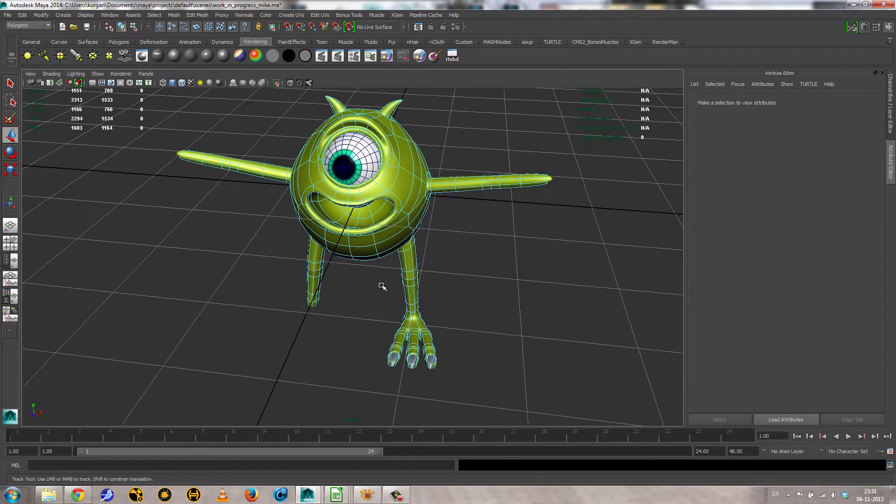
{"action": "left_click_drag", "start_coordinate": [462, 291], "coordinate": [413, 303], "text": "alt"}
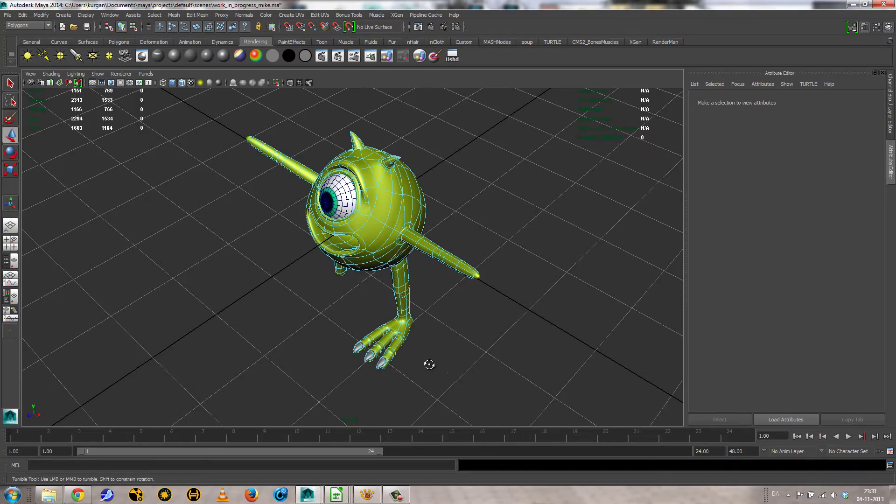
{"action": "left_click_drag", "start_coordinate": [426, 364], "coordinate": [314, 218], "text": "alt"}
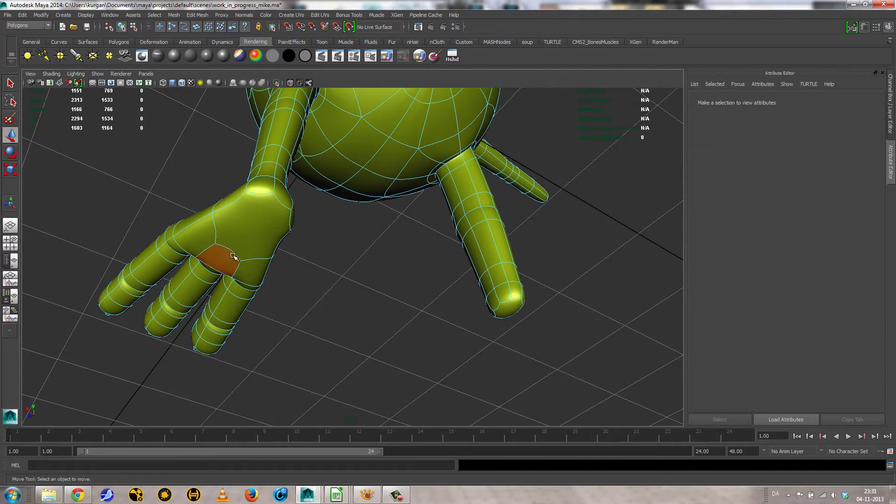
{"action": "left_click", "coordinate": [244, 230]}
{"action": "left_click_drag", "start_coordinate": [244, 230], "coordinate": [343, 273], "text": "alt"}
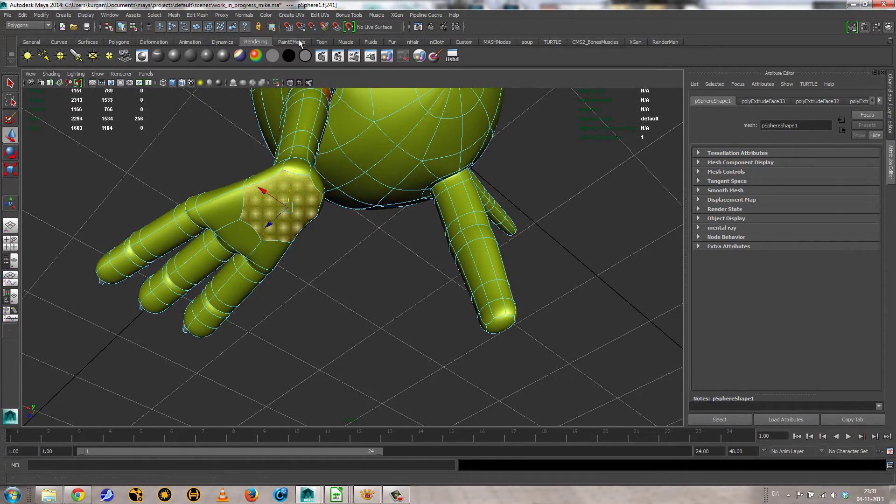
Split the large sole face with two crosswise edges using the Interactive Split Tool, and show the mesh smoothed
{"action": "left_click", "coordinate": [119, 43]}
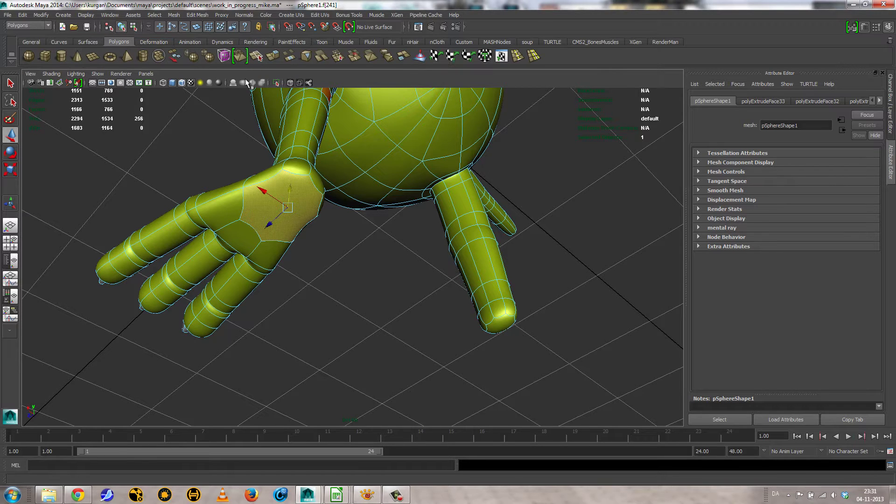
{"action": "left_click", "coordinate": [256, 57]}
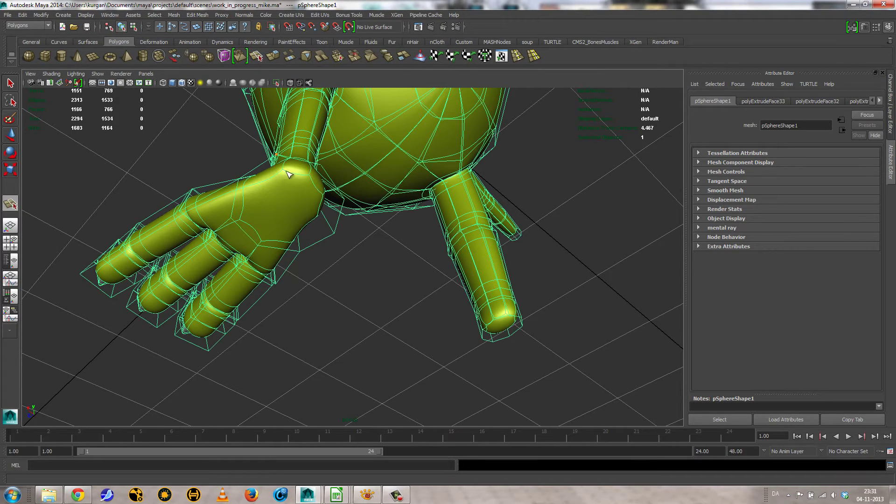
{"action": "key", "text": "1"}
{"action": "left_click_drag", "start_coordinate": [286, 175], "coordinate": [294, 205], "text": "alt"}
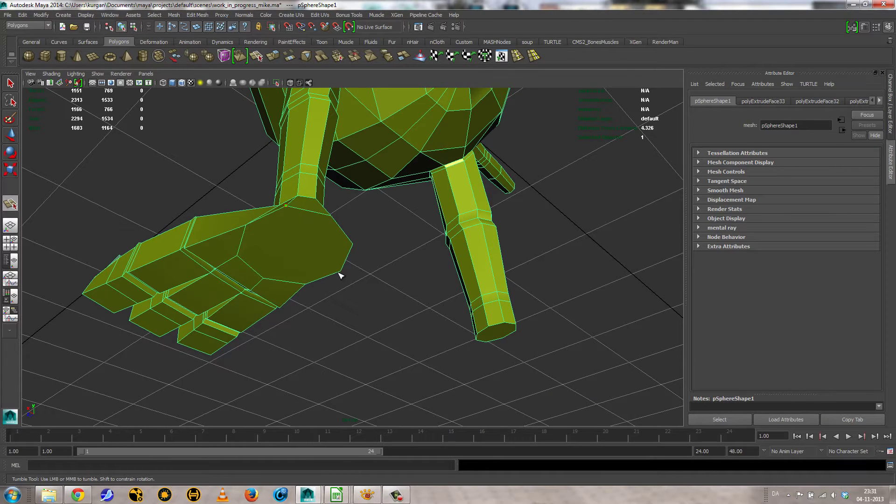
{"action": "key", "text": "Return"}
{"action": "left_click_drag", "start_coordinate": [334, 268], "coordinate": [347, 281], "text": "alt"}
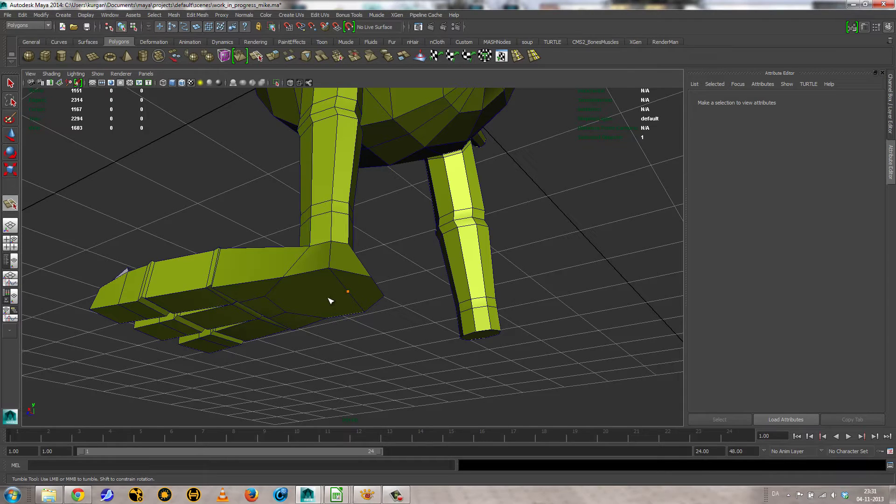
{"action": "mouse_move", "coordinate": [349, 293]}
{"action": "left_mouse_down", "text": "alt"}
{"action": "mouse_move", "coordinate": [356, 280]}
{"action": "mouse_move", "coordinate": [367, 293]}
{"action": "left_mouse_up", "text": "alt"}
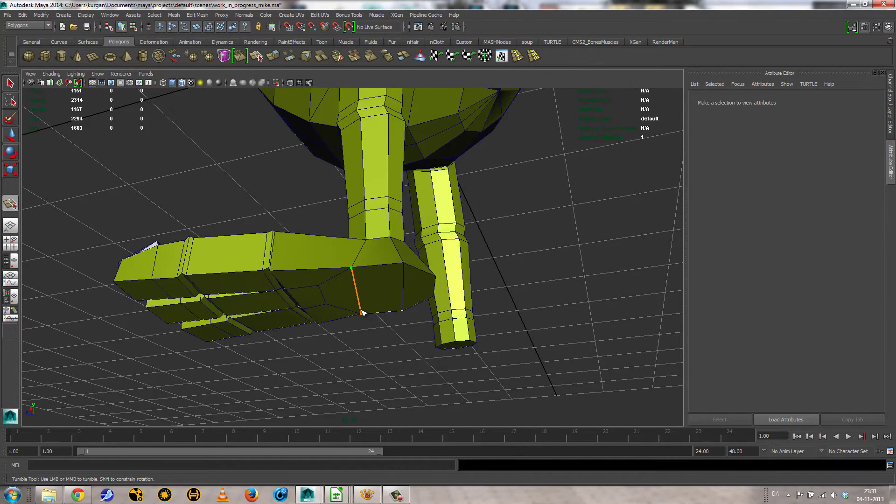
{"action": "key", "text": "Return"}
{"action": "left_click_drag", "start_coordinate": [390, 307], "coordinate": [396, 284], "text": "alt"}
{"action": "key", "text": "q"}
{"action": "left_click", "coordinate": [370, 294]}
{"action": "key", "text": "3"}
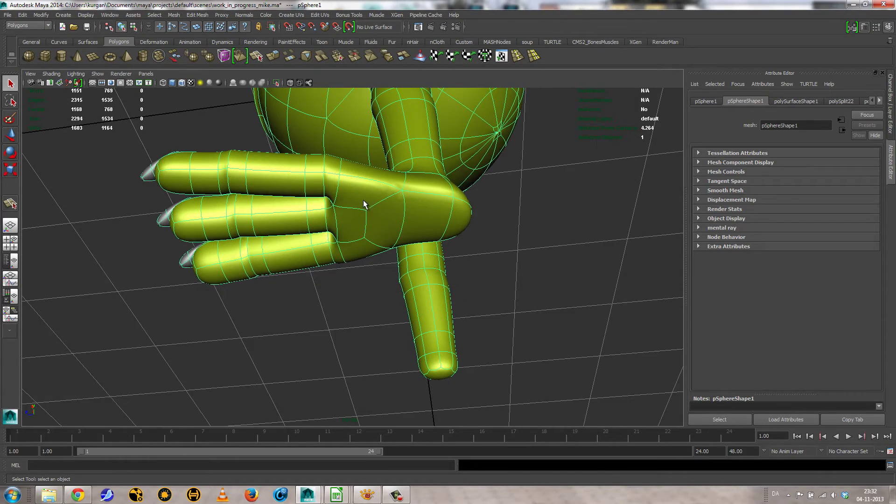
Cut two lengthwise edge lines through the sole between the toe bases and the heel with the Interactive Split Tool
{"action": "left_click_drag", "start_coordinate": [365, 205], "coordinate": [364, 181], "text": "alt"}
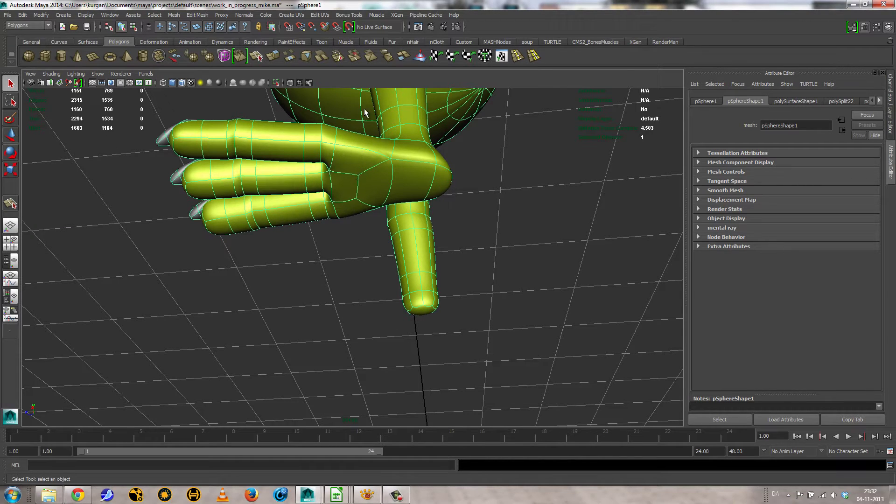
{"action": "left_click_drag", "start_coordinate": [375, 174], "coordinate": [215, 235], "text": "alt"}
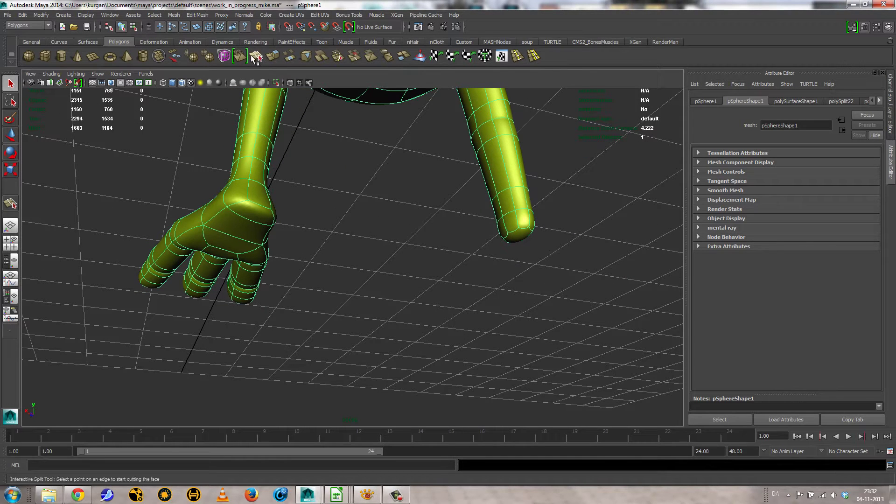
{"action": "left_click", "coordinate": [256, 56]}
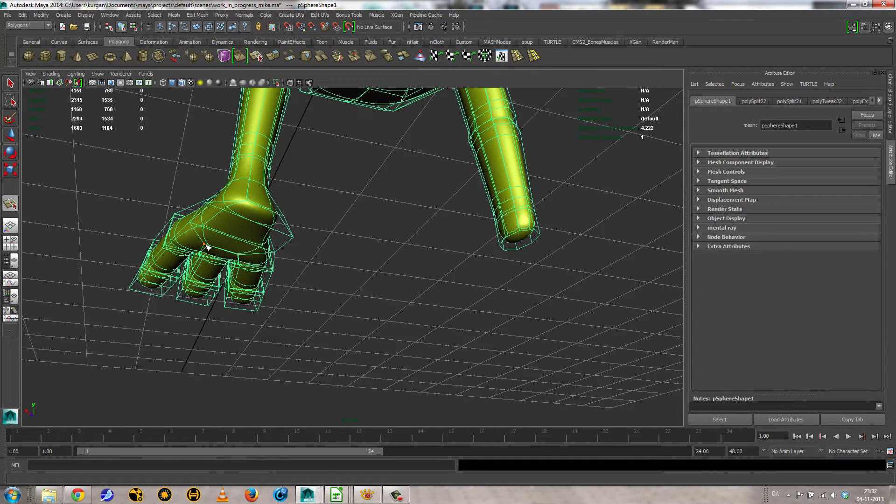
{"action": "left_click", "coordinate": [242, 199]}
{"action": "key", "text": "Return"}
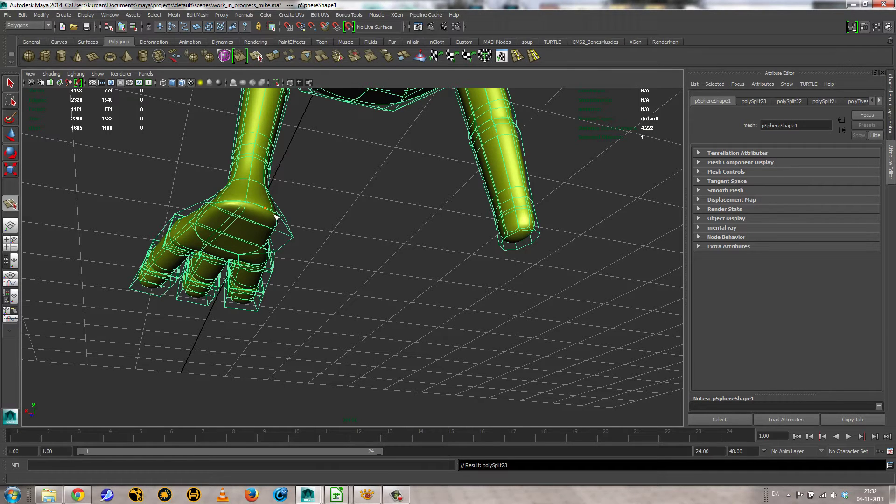
{"action": "left_click", "coordinate": [244, 256]}
{"action": "key", "text": "Return"}
Examine the sole's new edge flow from below in both smoothed and unsmoothed display
{"action": "key", "text": "1"}
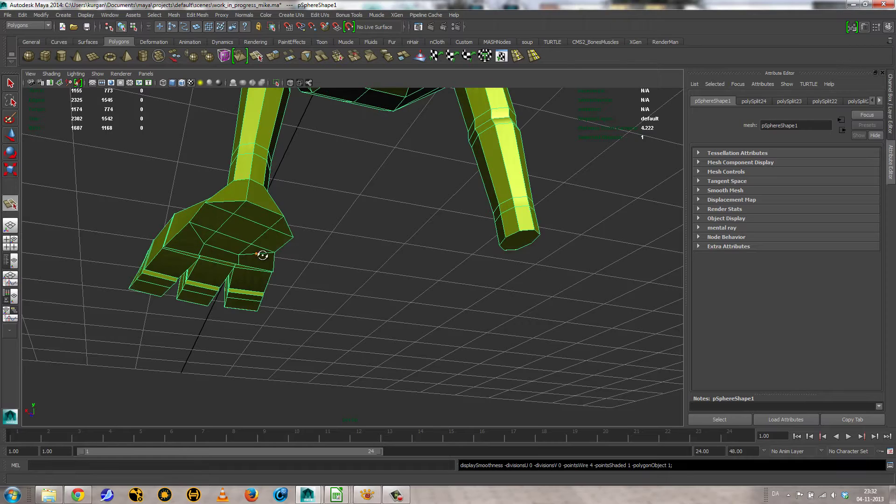
{"action": "left_click_drag", "start_coordinate": [260, 254], "coordinate": [338, 276], "text": "alt"}
{"action": "key", "text": "3"}
{"action": "right_click_drag", "start_coordinate": [338, 276], "coordinate": [340, 290], "text": "alt"}
{"action": "left_click_drag", "start_coordinate": [339, 290], "coordinate": [360, 223], "text": "alt"}
{"action": "middle_click_drag", "start_coordinate": [359, 223], "coordinate": [334, 275], "text": "alt"}
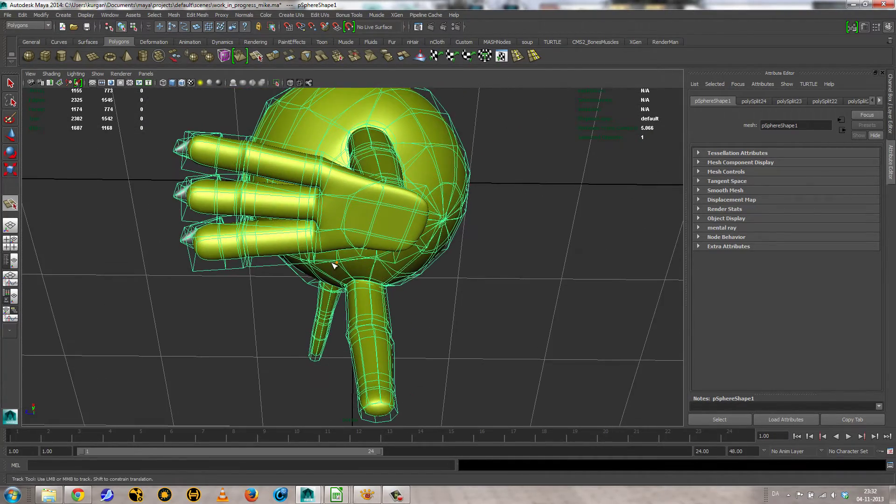
{"action": "key", "text": "1"}
{"action": "left_click_drag", "start_coordinate": [353, 240], "coordinate": [347, 222], "text": "alt"}
{"action": "middle_click_drag", "start_coordinate": [347, 222], "coordinate": [338, 259], "text": "alt"}
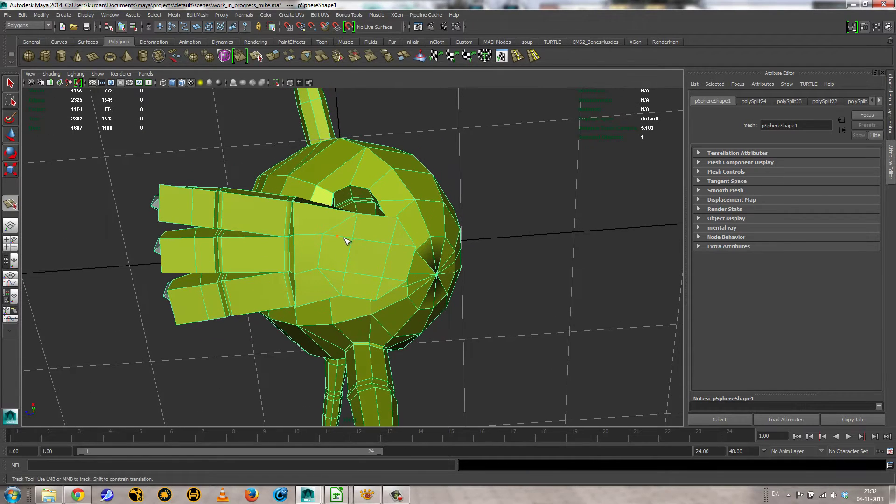
{"action": "left_click_drag", "start_coordinate": [346, 241], "coordinate": [340, 260], "text": "alt"}
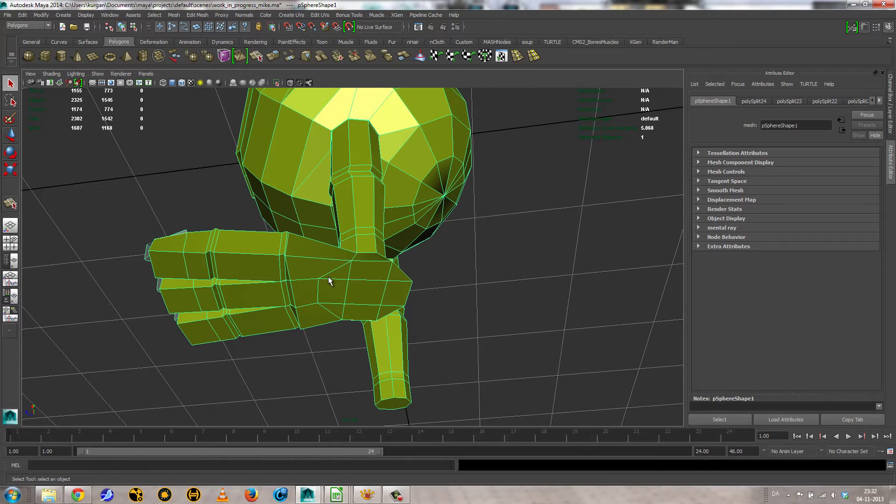
Delete the three angled edges in the front part of the sole behind the toe bases and show the mesh smoothed
{"action": "right_click_drag", "start_coordinate": [328, 276], "coordinate": [339, 273]}
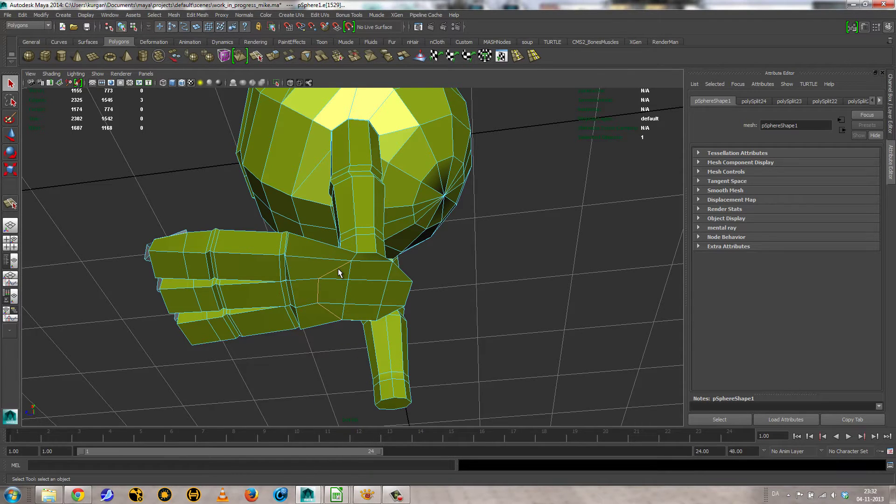
{"action": "left_click", "coordinate": [198, 15]}
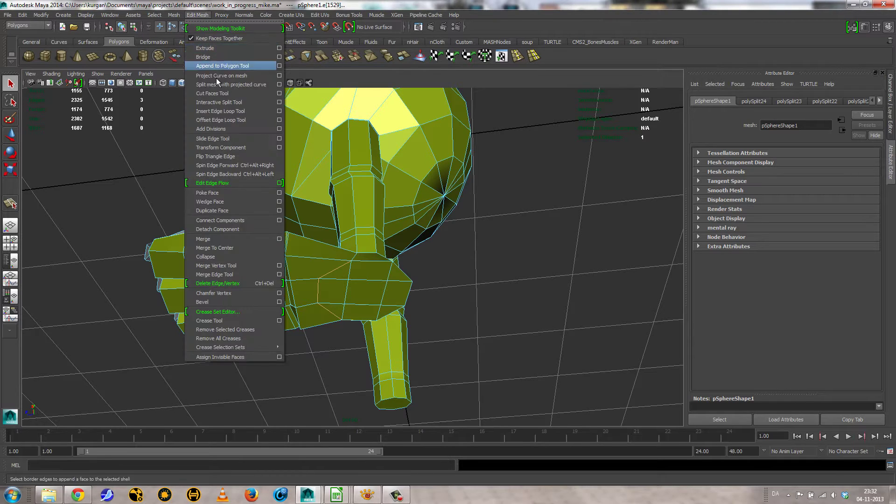
{"action": "left_click", "coordinate": [227, 284]}
{"action": "key", "text": "3"}
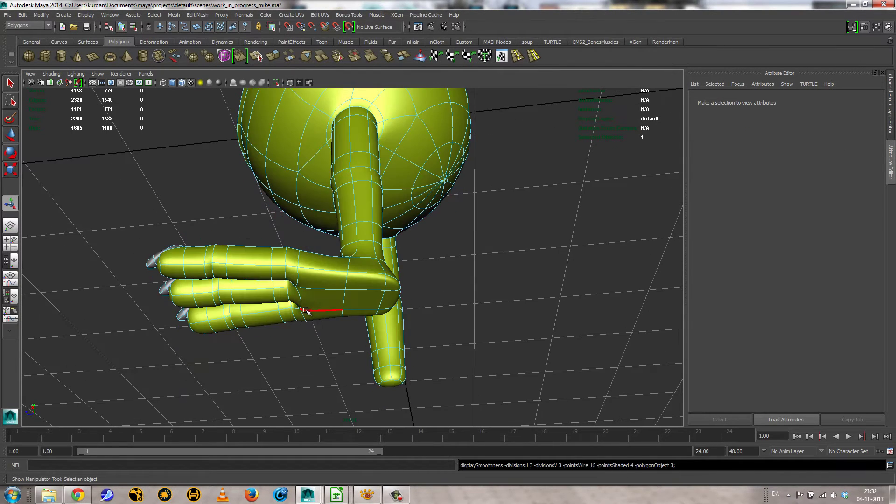
Select the bottom edges around the back of the heel and adjust their height
{"action": "left_click_drag", "start_coordinate": [321, 315], "coordinate": [483, 365], "text": "alt"}
{"action": "scroll", "coordinate": [481, 360], "scroll_direction": "down", "scroll_amount": 2}
{"action": "left_click_drag", "start_coordinate": [361, 338], "coordinate": [393, 363], "text": "alt"}
{"action": "left_click_drag", "start_coordinate": [383, 289], "coordinate": [464, 259], "text": "alt"}
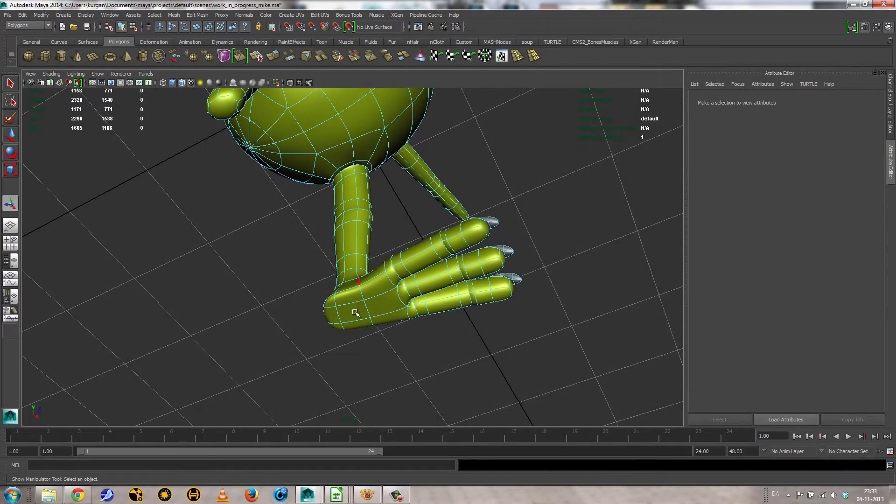
{"action": "mouse_move", "coordinate": [350, 306]}
{"action": "left_mouse_down", "text": "alt"}
{"action": "mouse_move", "coordinate": [398, 334]}
{"action": "mouse_move", "coordinate": [357, 319]}
{"action": "left_mouse_up", "text": "alt"}
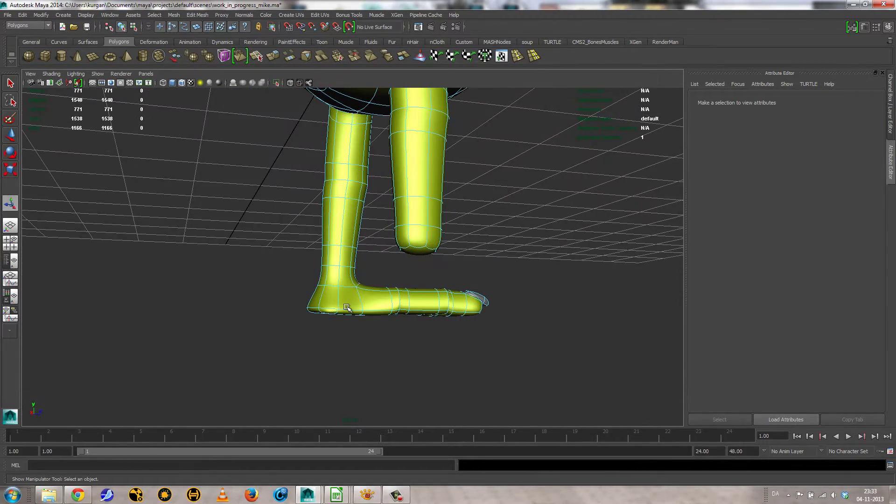
{"action": "left_click", "coordinate": [349, 309]}
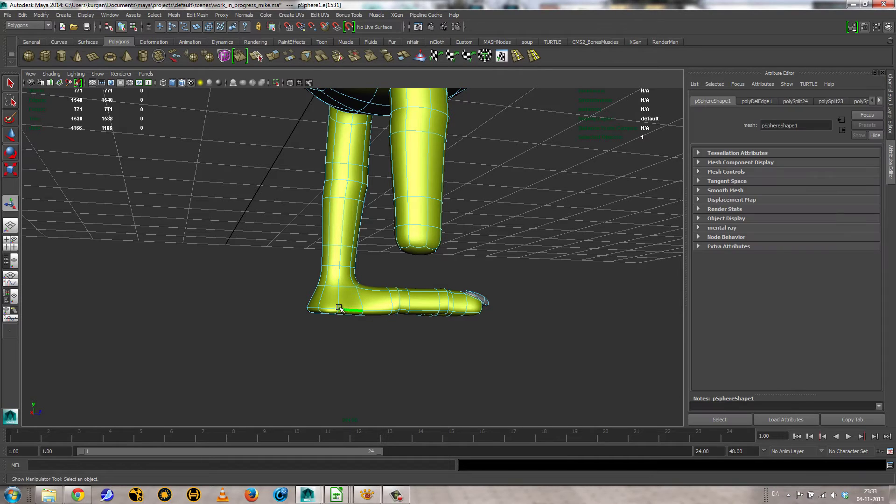
{"action": "left_click_drag", "start_coordinate": [330, 308], "coordinate": [346, 319], "text": "alt"}
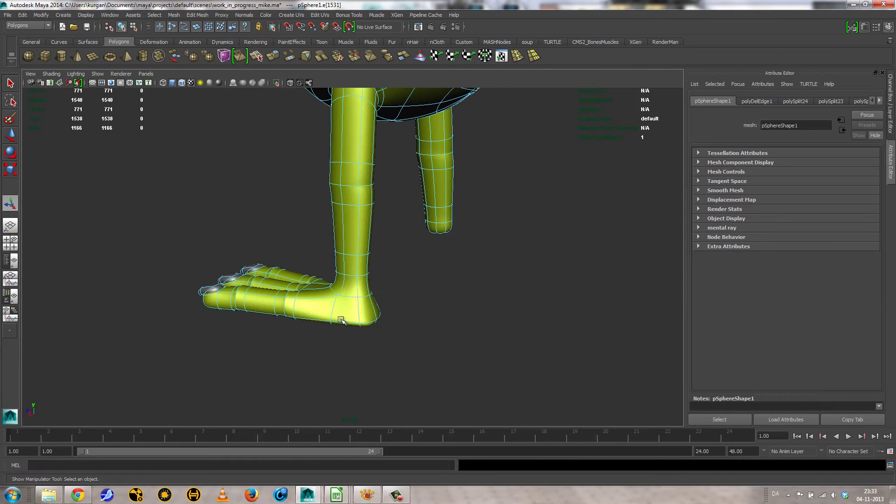
{"action": "key", "text": "w"}
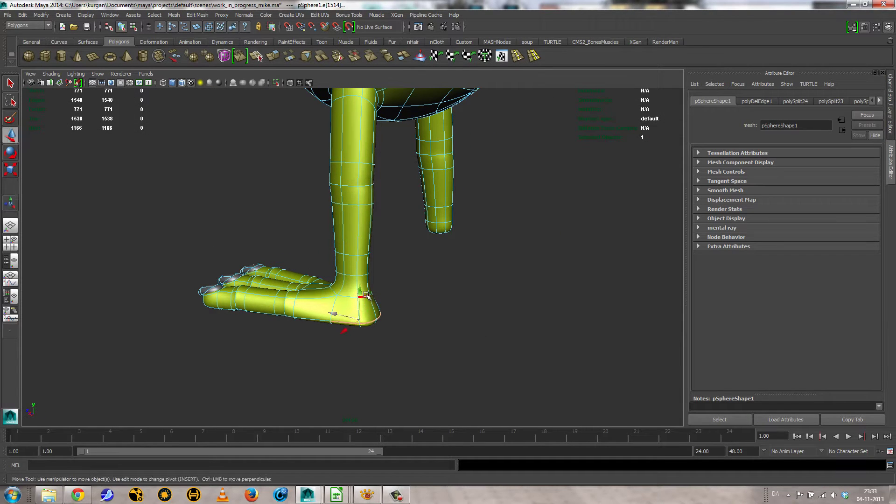
{"action": "left_click_drag", "start_coordinate": [363, 292], "coordinate": [376, 279]}
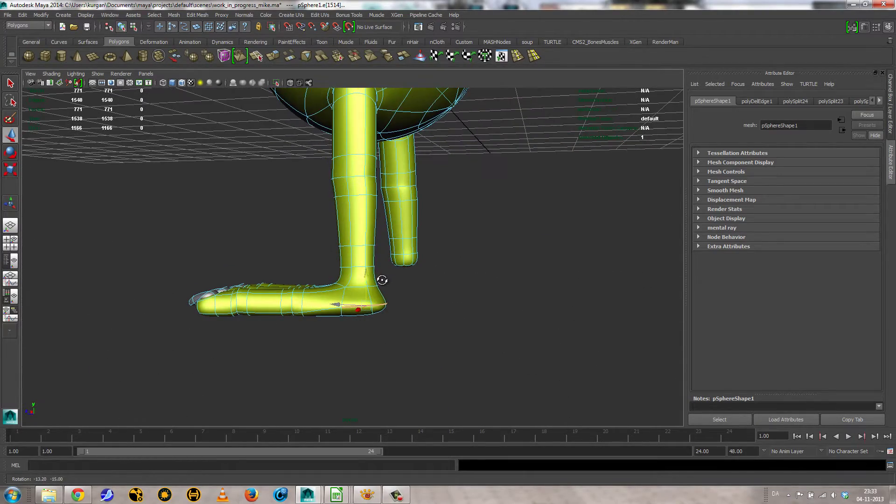
Select the edges around the ankle just above the foot and adjust their position
{"action": "left_click_drag", "start_coordinate": [402, 327], "coordinate": [337, 283], "text": "alt"}
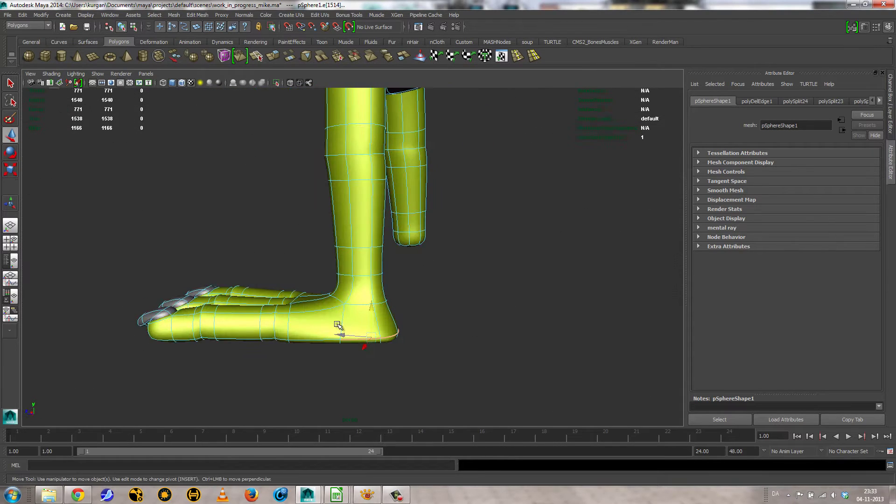
{"action": "right_click_drag", "start_coordinate": [337, 282], "coordinate": [377, 269]}
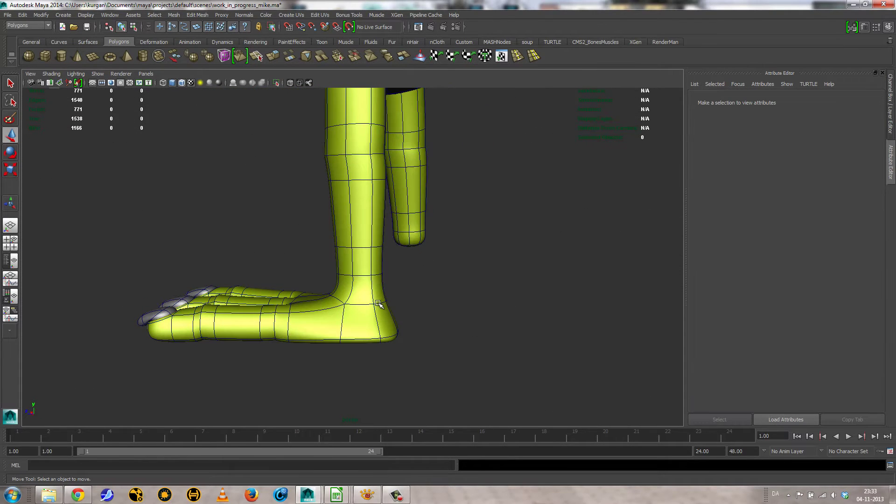
{"action": "right_click_drag", "start_coordinate": [380, 303], "coordinate": [376, 264]}
{"action": "left_click", "coordinate": [382, 304]}
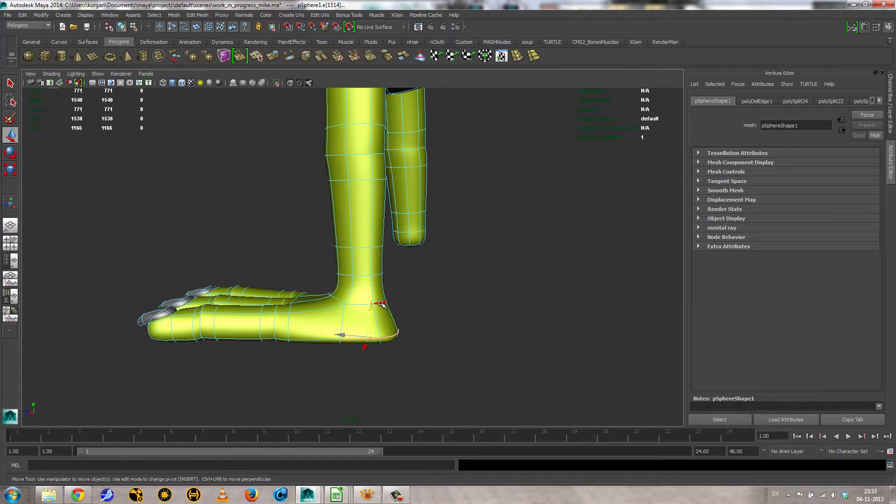
{"action": "left_click_drag", "start_coordinate": [390, 312], "coordinate": [408, 325], "text": "alt"}
{"action": "left_click", "coordinate": [339, 297], "text": "shift"}
{"action": "left_click_drag", "start_coordinate": [341, 296], "coordinate": [424, 328]}
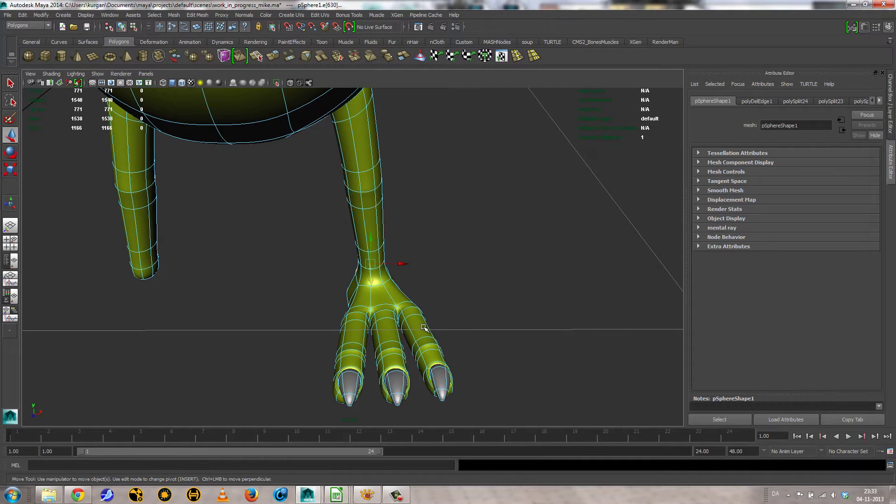
In the front view, select all edges of the foot and rotate the foot slightly around the ankle area
{"action": "right_click_drag", "start_coordinate": [421, 290], "coordinate": [316, 300], "text": "alt"}
{"action": "mouse_move", "coordinate": [316, 300]}
{"action": "left_mouse_down", "text": "alt"}
{"action": "mouse_move", "coordinate": [304, 292]}
{"action": "mouse_move", "coordinate": [310, 284]}
{"action": "left_mouse_up", "text": "alt"}
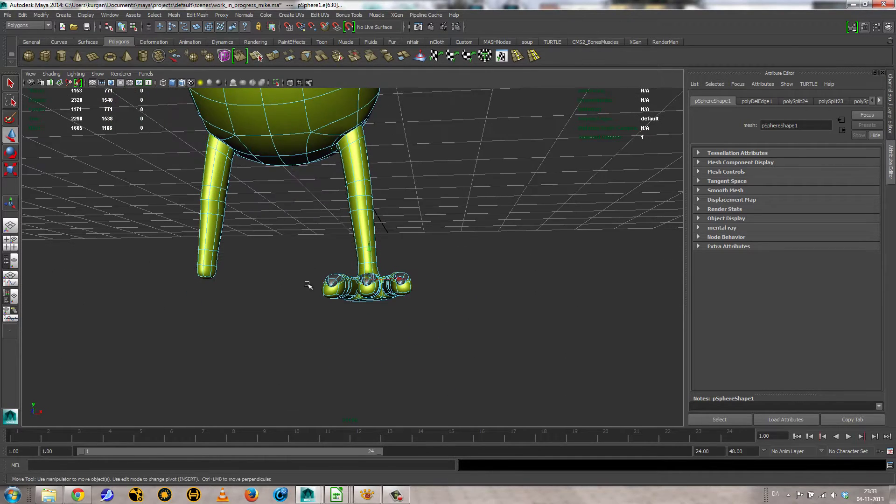
{"action": "right_click_drag", "start_coordinate": [310, 285], "coordinate": [344, 310], "text": "alt"}
{"action": "left_click_drag", "start_coordinate": [344, 310], "coordinate": [312, 284], "text": "alt"}
{"action": "left_click_drag", "start_coordinate": [407, 290], "coordinate": [403, 315], "text": "alt"}
{"action": "key", "text": "space"}
{"action": "left_click", "coordinate": [402, 293]}
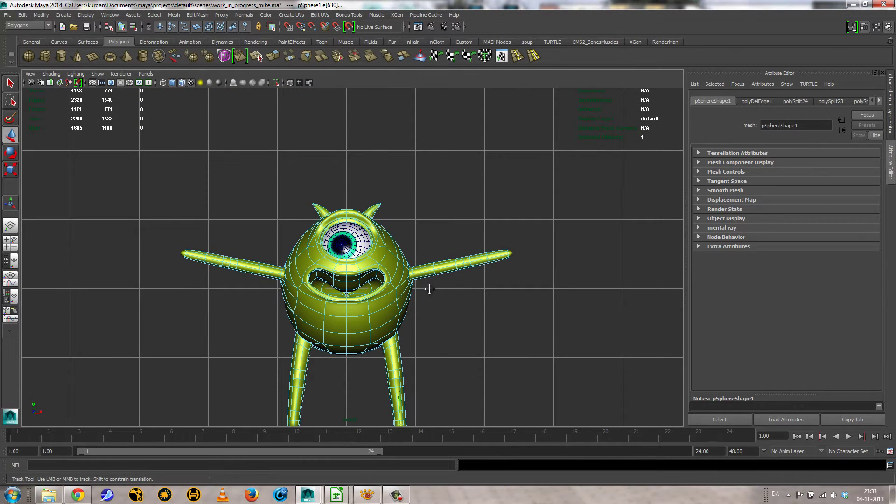
{"action": "scroll", "coordinate": [407, 231], "scroll_direction": "up", "scroll_amount": 3}
{"action": "scroll", "coordinate": [406, 231], "scroll_direction": "up", "scroll_amount": 4}
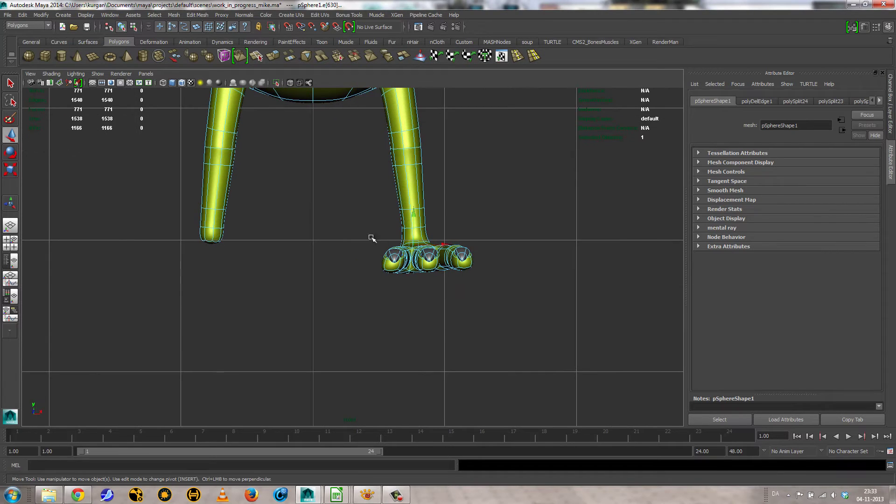
{"action": "left_click_drag", "start_coordinate": [372, 238], "coordinate": [510, 309]}
{"action": "key", "text": "e"}
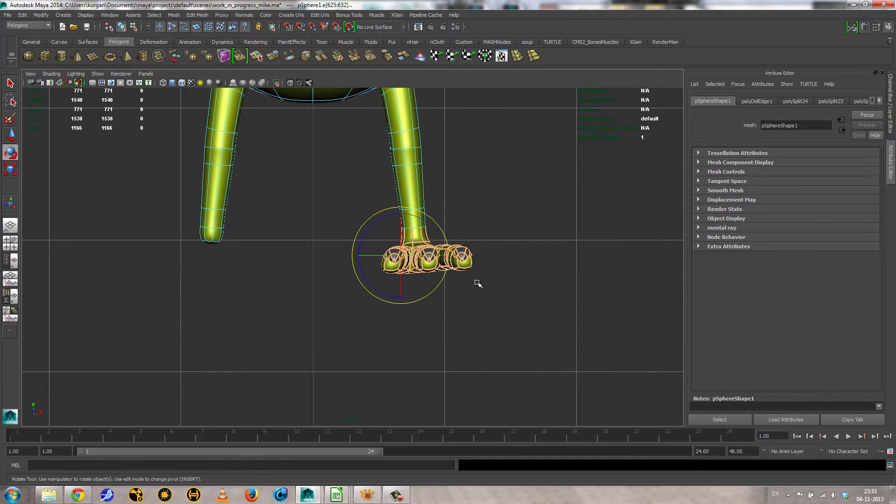
{"action": "left_click_drag", "start_coordinate": [438, 226], "coordinate": [444, 233]}
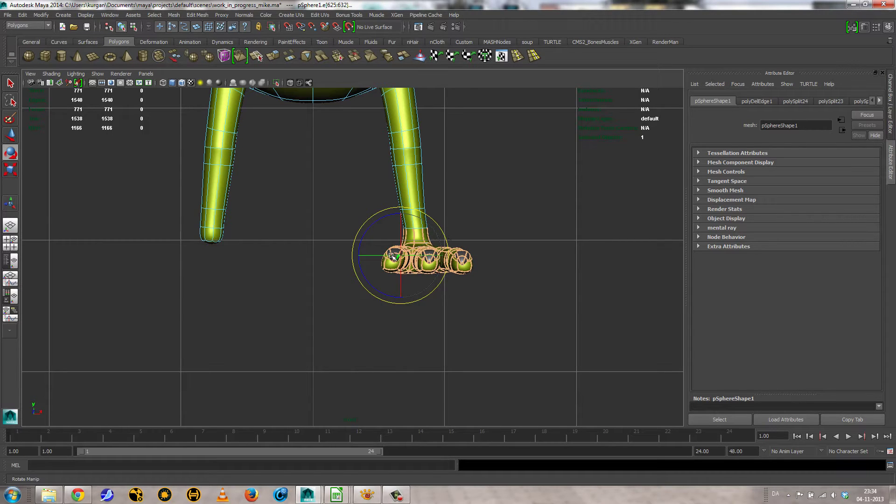
{"action": "left_click_drag", "start_coordinate": [381, 255], "coordinate": [438, 310]}
Shift the selected foot edges to reposition the foot under the leg and return to whole-object selection
{"action": "key", "text": "space"}
{"action": "right_click_drag", "start_coordinate": [438, 309], "coordinate": [496, 306], "text": "alt"}
{"action": "key", "text": "w"}
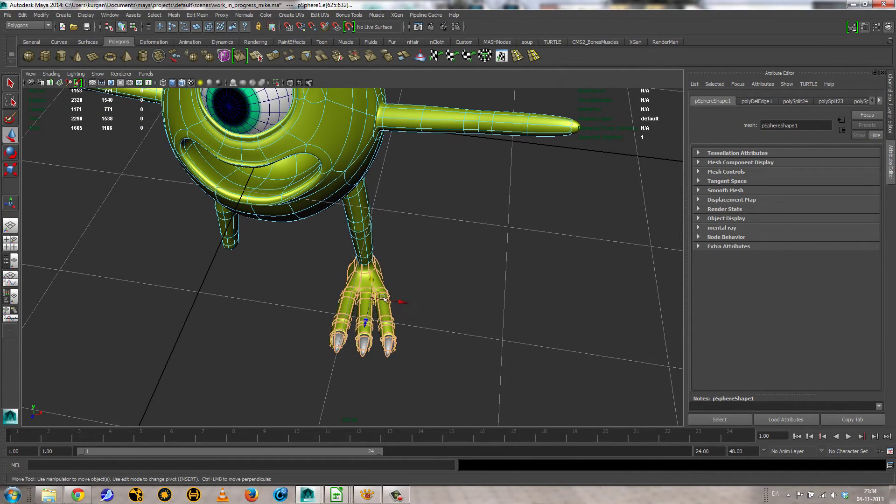
{"action": "left_click_drag", "start_coordinate": [400, 304], "coordinate": [409, 275]}
{"action": "right_click_drag", "start_coordinate": [360, 280], "coordinate": [371, 275]}
{"action": "left_click", "coordinate": [371, 275]}
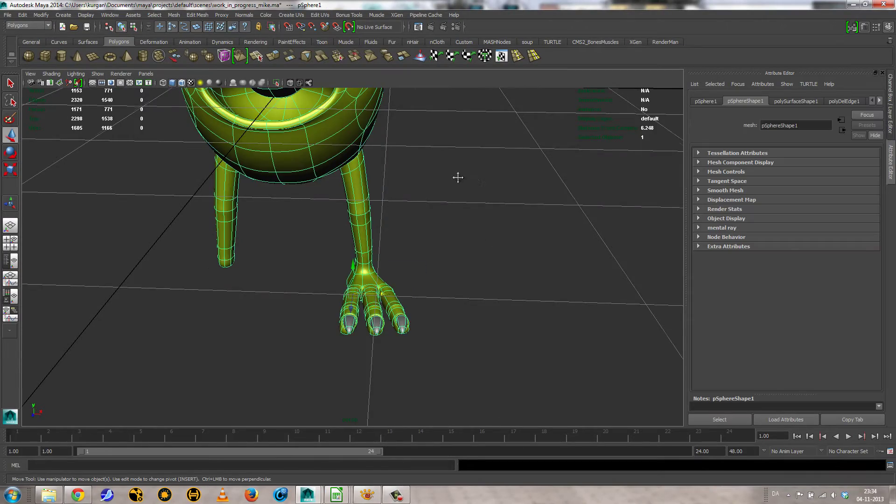
Select the end face of the arm on the foot's side and extrude it outward by 0.066
{"action": "left_click_drag", "start_coordinate": [458, 176], "coordinate": [433, 211], "text": "alt"}
{"action": "right_click_drag", "start_coordinate": [400, 191], "coordinate": [402, 211]}
{"action": "left_click", "coordinate": [408, 197]}
{"action": "left_click_drag", "start_coordinate": [502, 226], "coordinate": [514, 219], "text": "alt"}
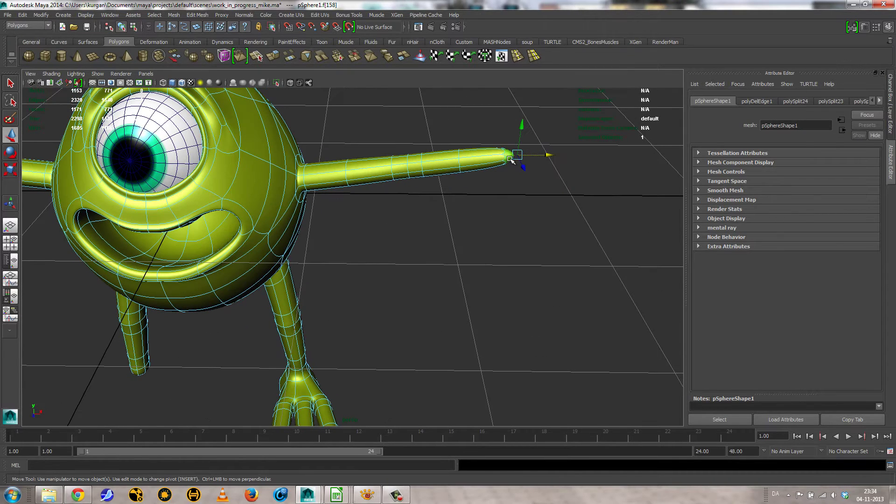
{"action": "left_click", "coordinate": [271, 56]}
{"action": "left_click_drag", "start_coordinate": [545, 153], "coordinate": [520, 190]}
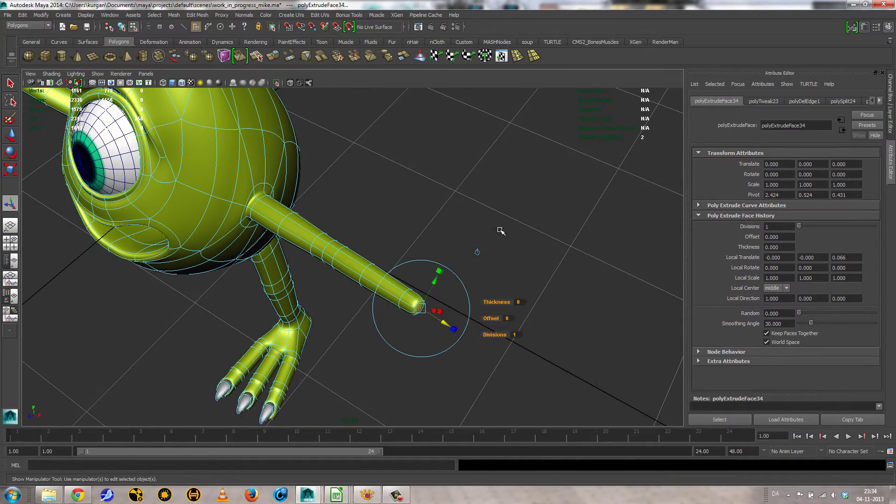
Show the mesh unsmoothed and extrude the arm's end face again by 0.208
{"action": "left_click_drag", "start_coordinate": [501, 230], "coordinate": [552, 210], "text": "alt"}
{"action": "key", "text": "1"}
{"action": "left_click_drag", "start_coordinate": [547, 178], "coordinate": [411, 331]}
{"action": "key", "text": "ctrl+e"}
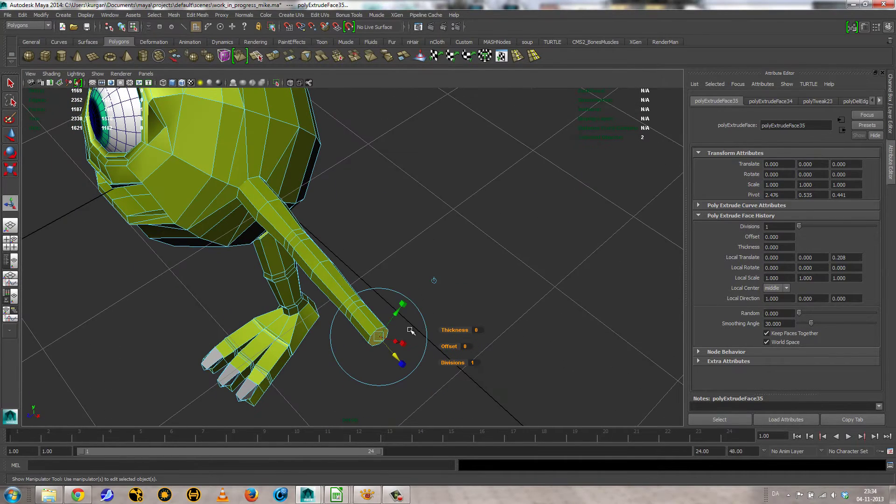
Set the scale axis to World and enlarge the arm's end face into a wide, flared palm base
{"action": "left_click_drag", "start_coordinate": [404, 285], "coordinate": [406, 275], "text": "alt"}
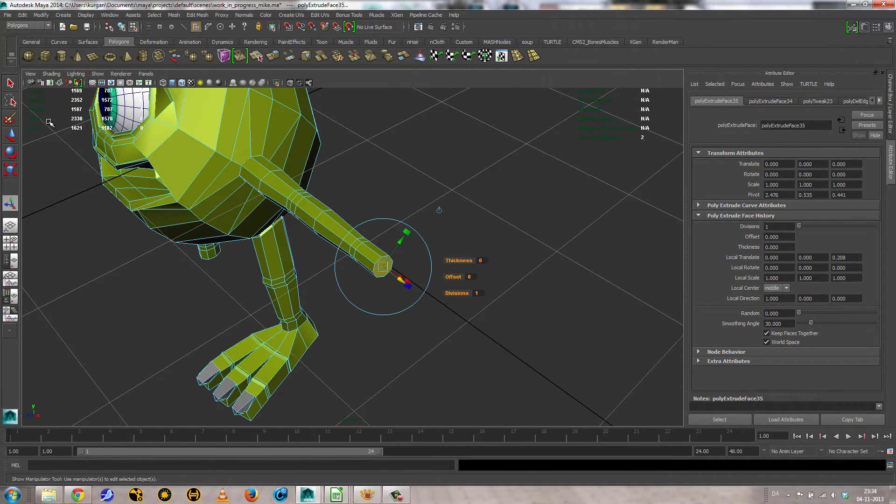
{"action": "left_click", "coordinate": [14, 171]}
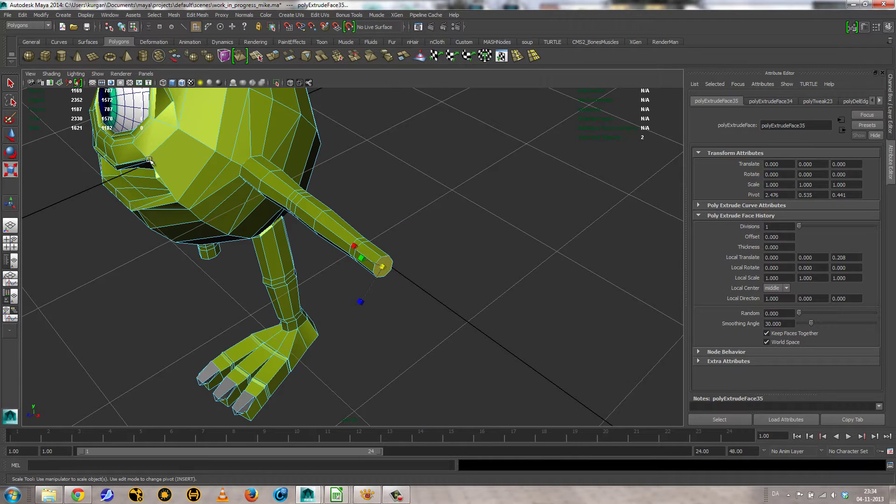
{"action": "double_click", "coordinate": [13, 170]}
{"action": "left_click", "coordinate": [104, 121]}
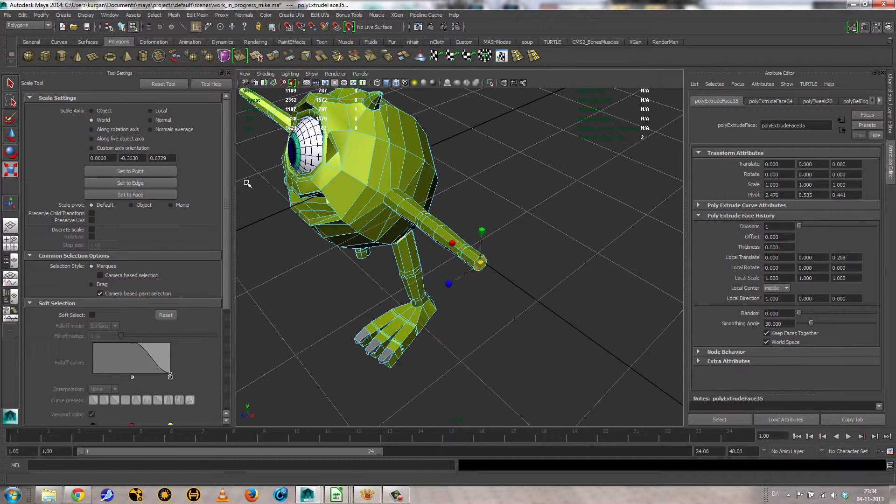
{"action": "left_click_drag", "start_coordinate": [427, 271], "coordinate": [437, 294], "text": "alt"}
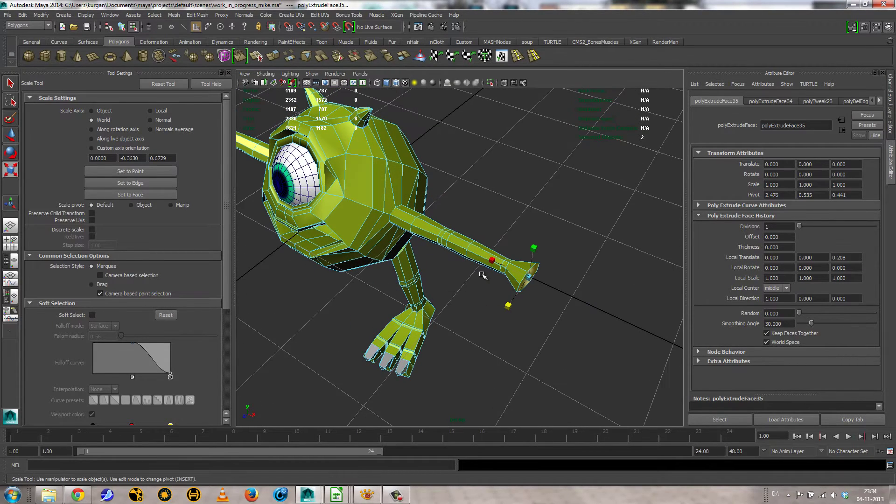
Adjust the position of the flared end face and extrude it by 0.270 to form the palm block
{"action": "key", "text": "w"}
{"action": "left_click_drag", "start_coordinate": [551, 287], "coordinate": [561, 306]}
{"action": "key", "text": "ctrl+e"}
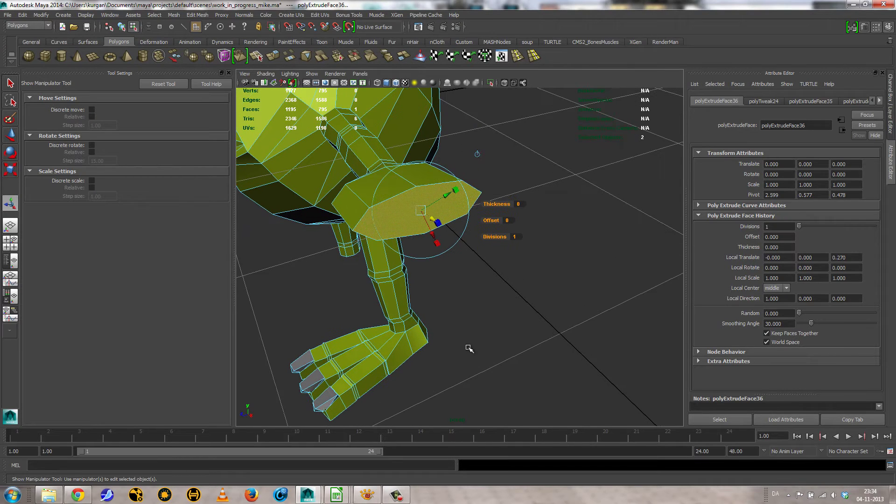
Open the Mike poster in XnView for reference and compare its hands with the palm block from above
{"action": "left_click", "coordinate": [396, 495]}
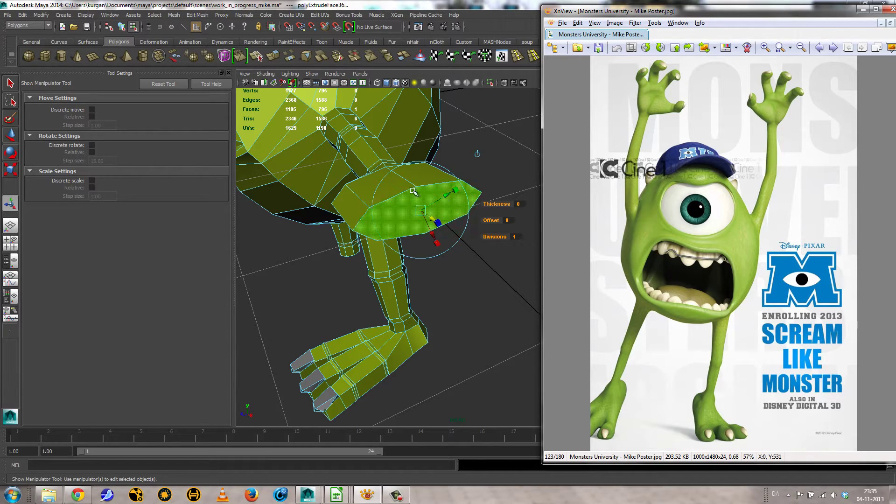
{"action": "left_click_drag", "start_coordinate": [476, 183], "coordinate": [504, 186], "text": "alt"}
{"action": "middle_click_drag", "start_coordinate": [504, 186], "coordinate": [548, 110], "text": "alt"}
{"action": "left_click_drag", "start_coordinate": [548, 110], "coordinate": [509, 189], "text": "alt"}
{"action": "middle_click_drag", "start_coordinate": [535, 169], "coordinate": [577, 61], "text": "alt"}
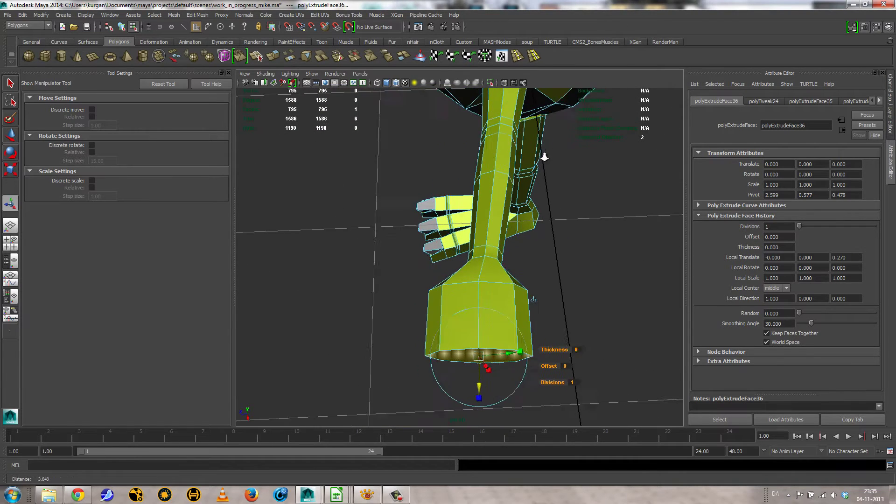
{"action": "left_click_drag", "start_coordinate": [544, 156], "coordinate": [530, 210], "text": "alt"}
{"action": "middle_click_drag", "start_coordinate": [542, 192], "coordinate": [544, 46], "text": "alt"}
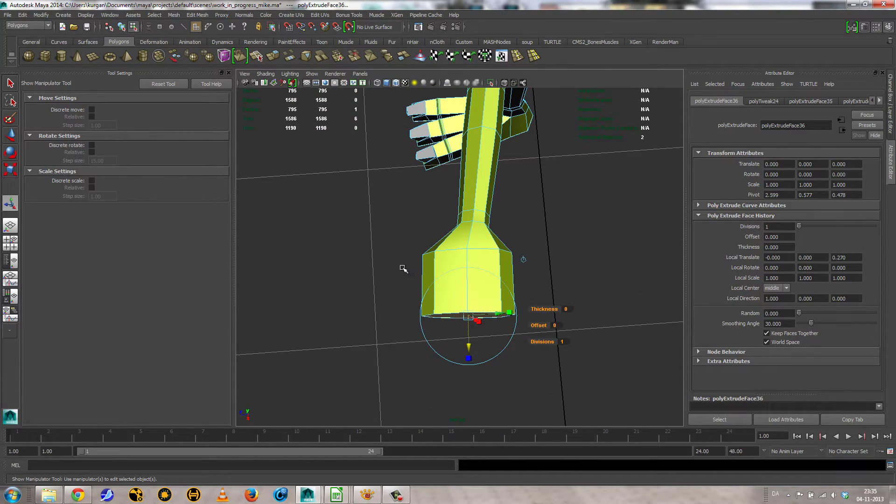
Select the faces of the palm block and relocate the rotation pivot from the foot to the hand
{"action": "left_click", "coordinate": [553, 368]}
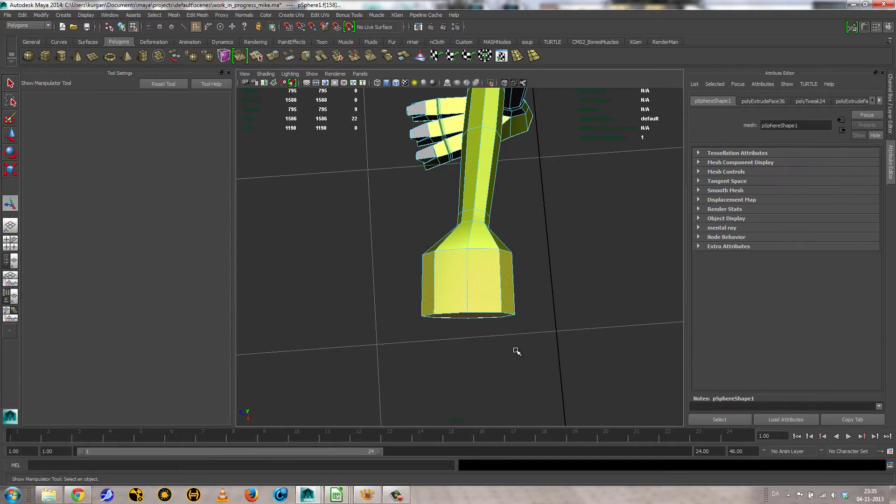
{"action": "key", "text": "e"}
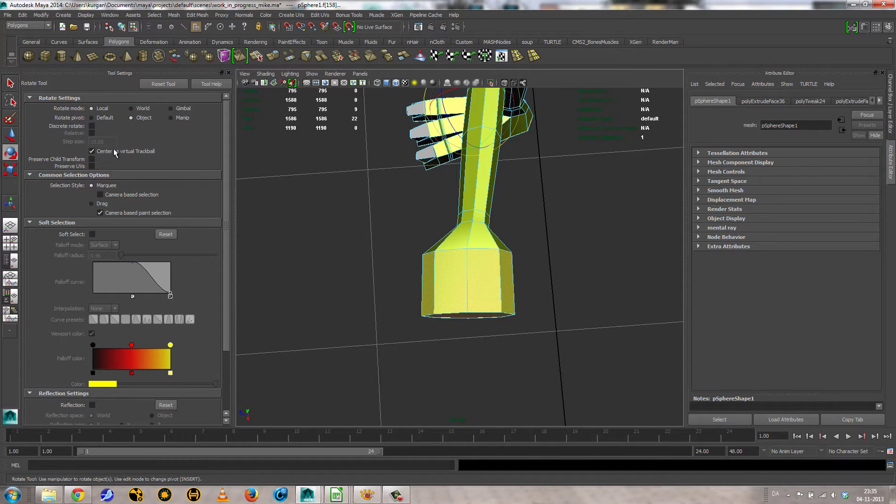
{"action": "right_click_drag", "start_coordinate": [488, 271], "coordinate": [405, 196], "text": "alt"}
{"action": "left_click_drag", "start_coordinate": [404, 196], "coordinate": [482, 175], "text": "alt"}
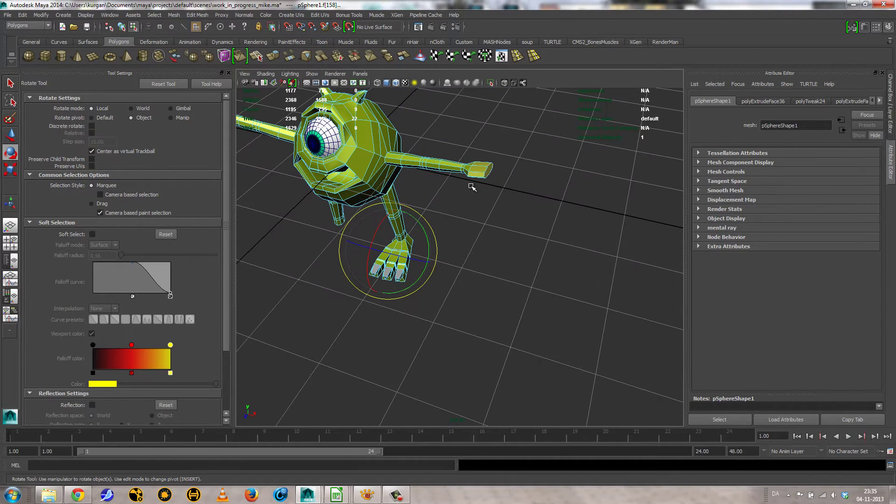
{"action": "key", "text": "Insert"}
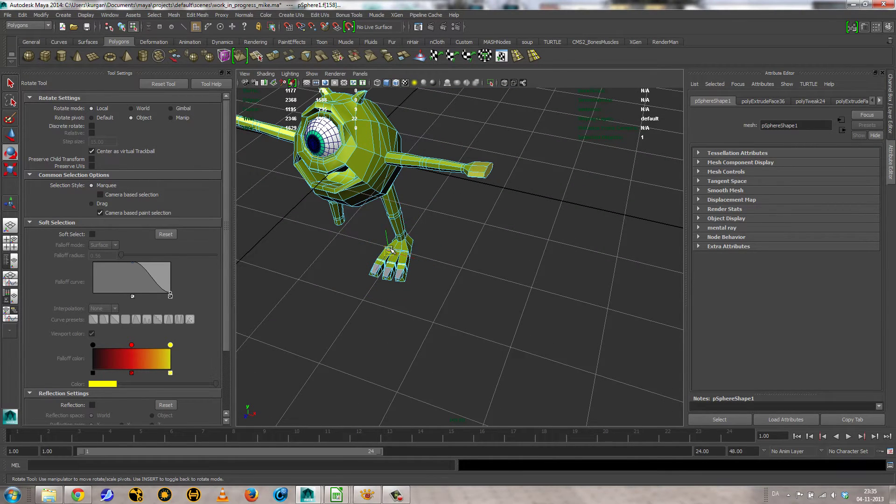
{"action": "left_click_drag", "start_coordinate": [432, 264], "coordinate": [474, 230], "text": "alt"}
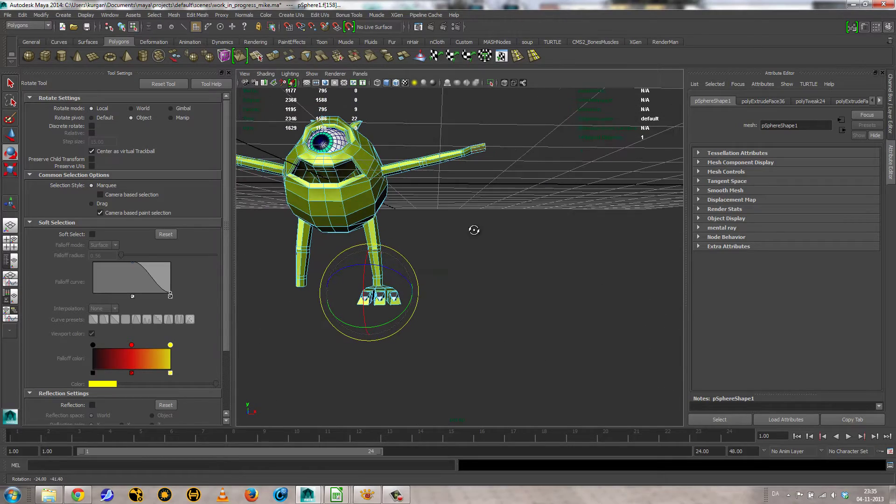
{"action": "left_click_drag", "start_coordinate": [368, 283], "coordinate": [463, 149]}
{"action": "key", "text": "Insert"}
{"action": "left_click_drag", "start_coordinate": [492, 216], "coordinate": [467, 266], "text": "alt"}
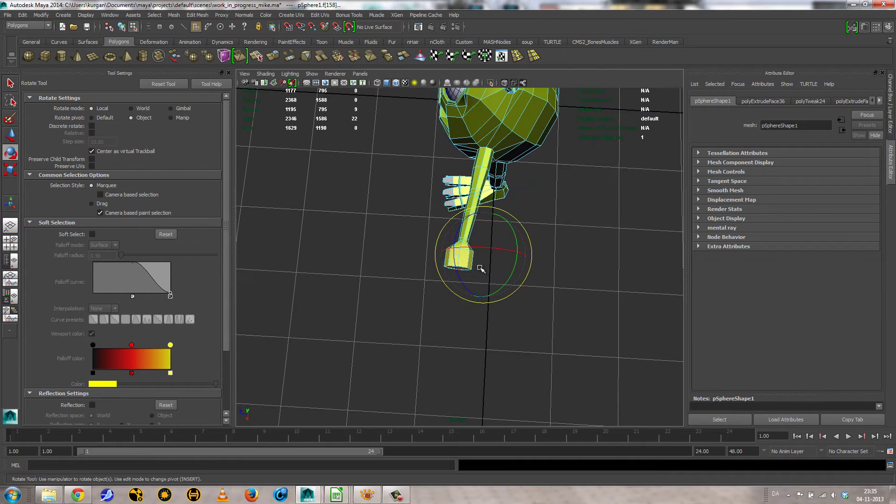
{"action": "key", "text": "Insert"}
{"action": "key", "text": "Insert"}
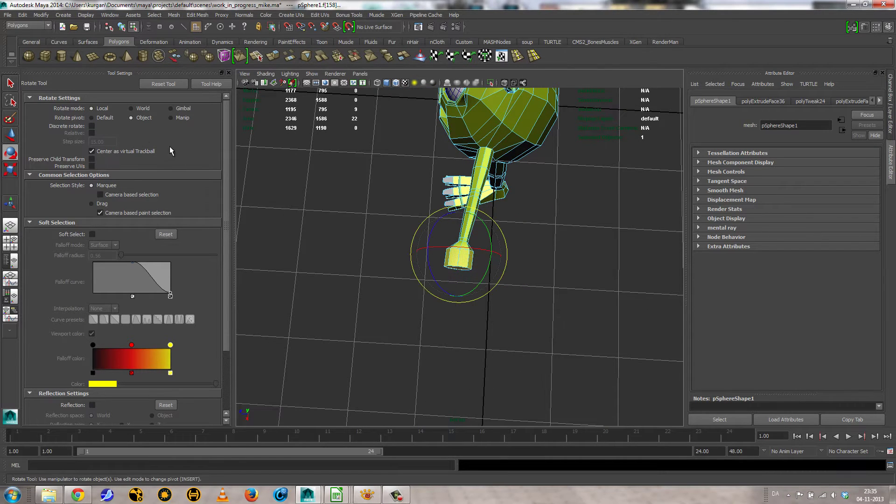
Set the rotate mode to World and turn the palm block toward the character's front
{"action": "left_click", "coordinate": [131, 109]}
{"action": "left_click_drag", "start_coordinate": [458, 294], "coordinate": [419, 295]}
{"action": "key", "text": "space"}
In the top view, move the rotated palm block to line it up with the wrist, then clear the selection
{"action": "key", "text": "f"}
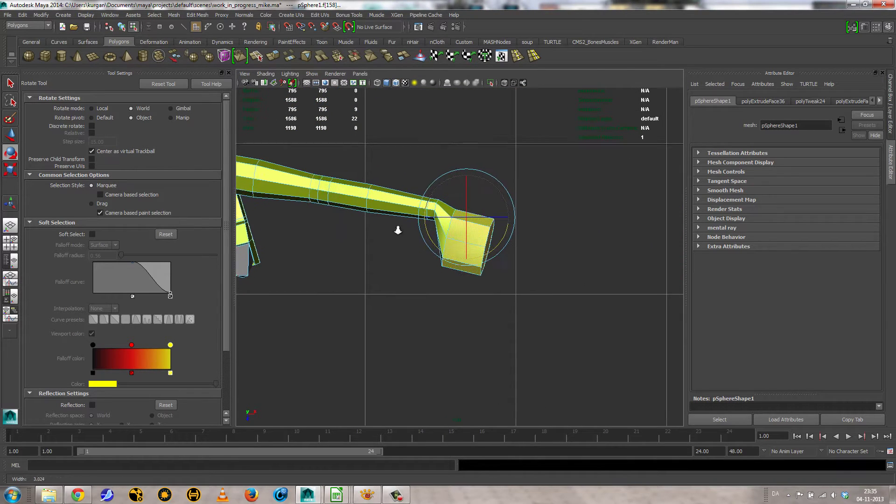
{"action": "right_click_drag", "start_coordinate": [398, 231], "coordinate": [469, 228], "text": "alt"}
{"action": "key", "text": "w"}
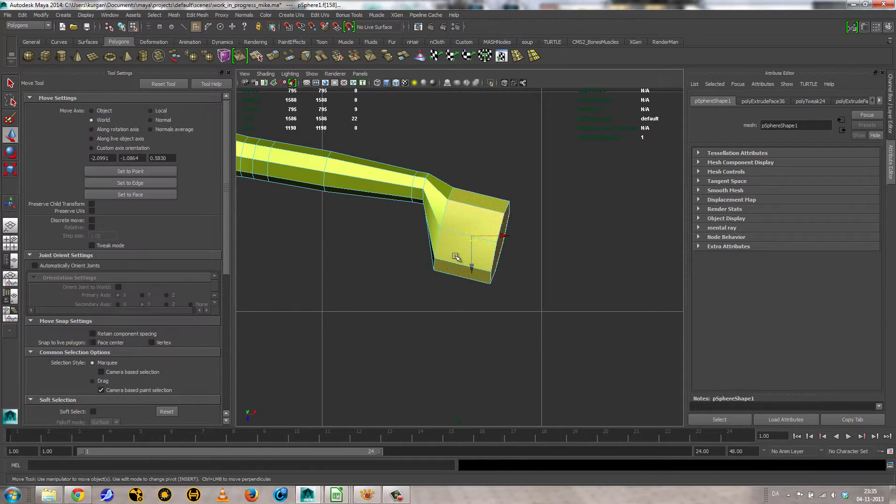
{"action": "left_click_drag", "start_coordinate": [471, 237], "coordinate": [494, 188]}
{"action": "key", "text": "space"}
{"action": "left_click_drag", "start_coordinate": [510, 208], "coordinate": [593, 183], "text": "alt"}
{"action": "right_click_drag", "start_coordinate": [593, 183], "coordinate": [635, 185], "text": "alt"}
{"action": "middle_click_drag", "start_coordinate": [507, 210], "coordinate": [490, 292], "text": "alt"}
{"action": "left_click_drag", "start_coordinate": [490, 292], "coordinate": [425, 292], "text": "alt"}
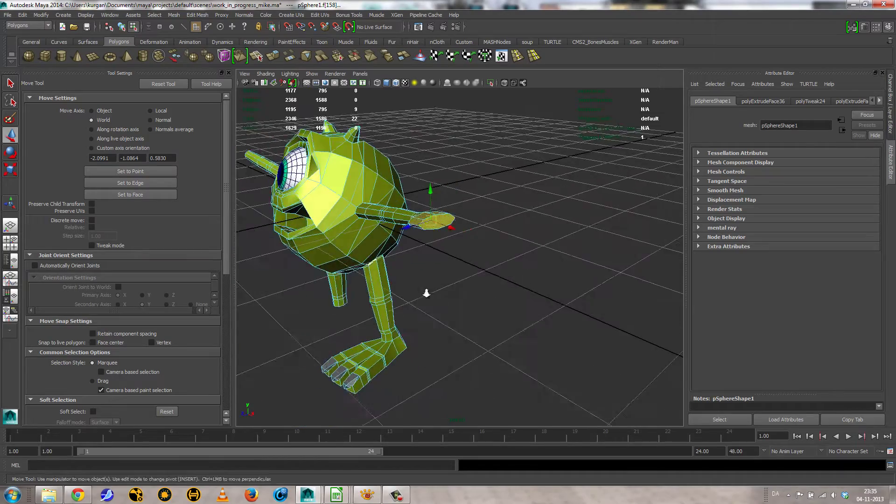
{"action": "right_click_drag", "start_coordinate": [424, 292], "coordinate": [518, 286], "text": "alt"}
{"action": "left_click", "coordinate": [518, 286]}
Split the palm's end face with three cuts joining its upper corners to the matching lower corners
{"action": "left_click_drag", "start_coordinate": [440, 236], "coordinate": [413, 248], "text": "alt"}
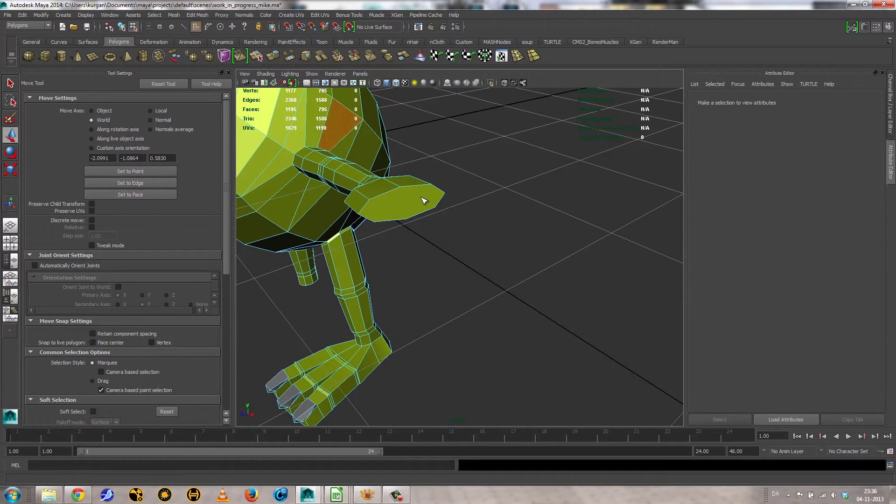
{"action": "left_click", "coordinate": [400, 187]}
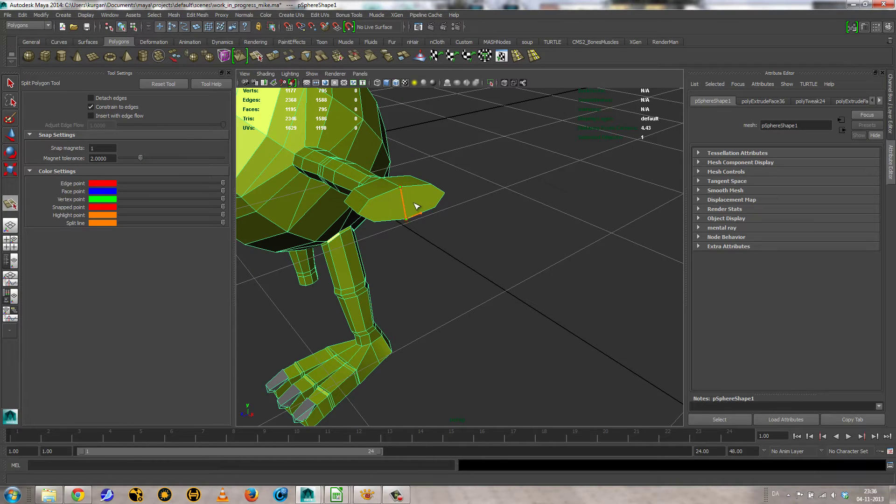
{"action": "key", "text": "Return"}
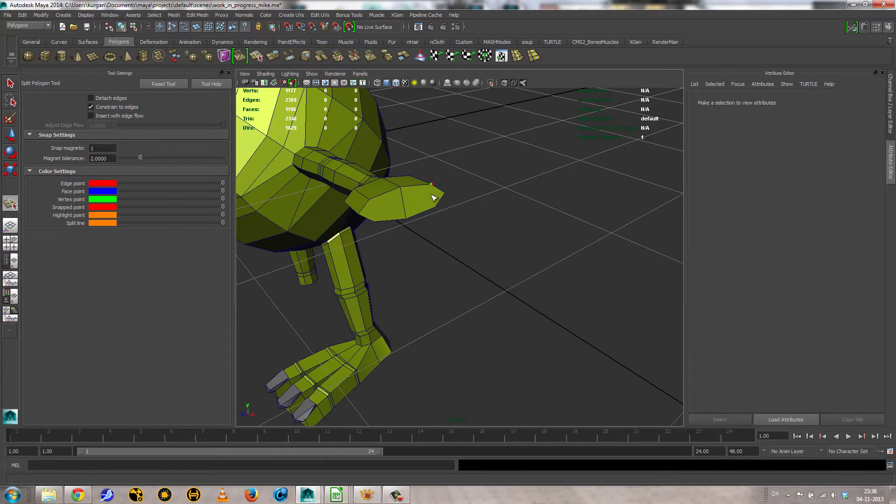
{"action": "left_click_drag", "start_coordinate": [439, 214], "coordinate": [447, 245], "text": "alt"}
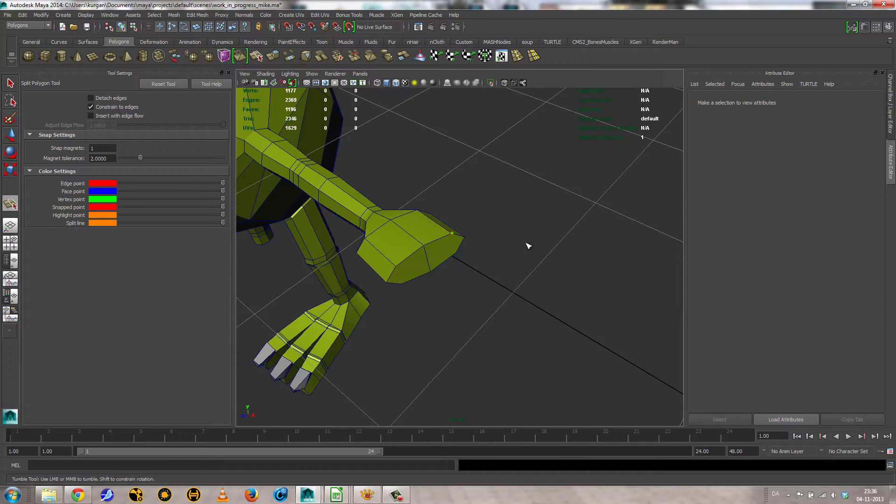
{"action": "key", "text": "Return"}
{"action": "key", "text": "Return"}
{"action": "key", "text": "Return"}
Try a horizontal cut across the palm's end face, crossing the vertical edges
{"action": "left_click_drag", "start_coordinate": [494, 270], "coordinate": [467, 256], "text": "alt"}
{"action": "right_click_drag", "start_coordinate": [466, 256], "coordinate": [499, 219], "text": "alt"}
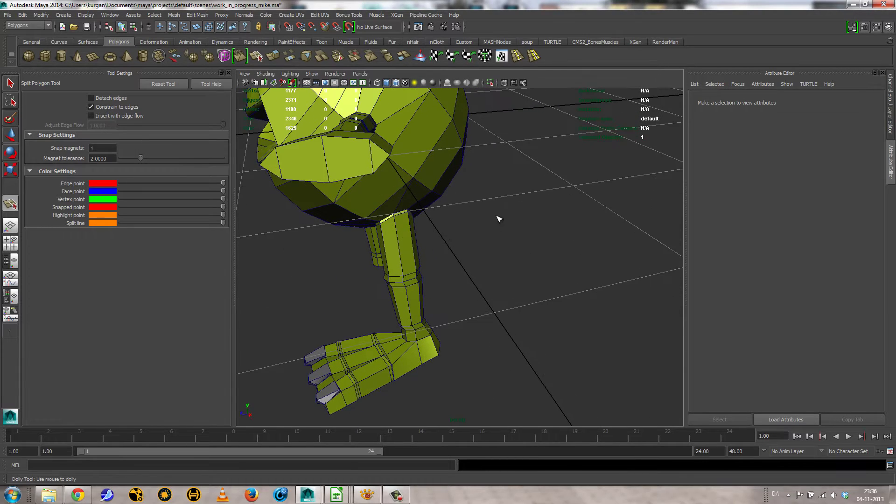
{"action": "middle_click_drag", "start_coordinate": [500, 219], "coordinate": [557, 262], "text": "alt"}
{"action": "left_click_drag", "start_coordinate": [457, 213], "coordinate": [470, 258], "text": "alt"}
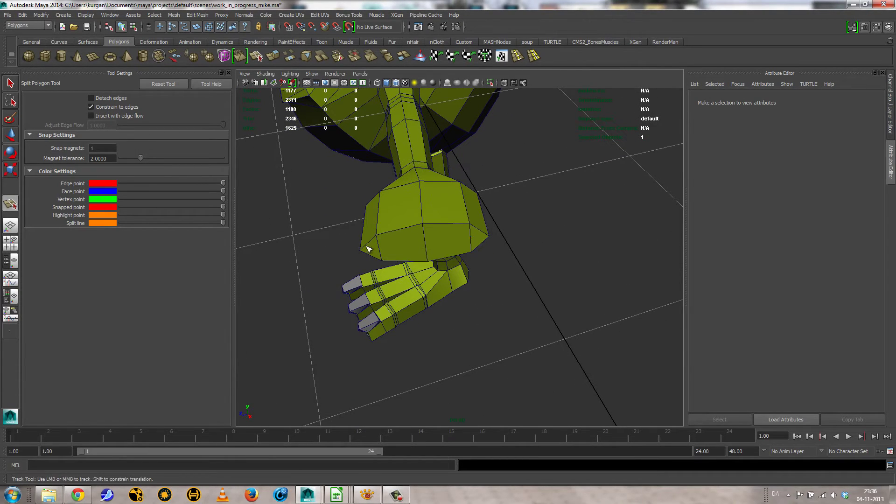
{"action": "mouse_move", "coordinate": [401, 241]}
{"action": "left_mouse_down", "text": "alt"}
{"action": "mouse_move", "coordinate": [514, 218]}
{"action": "mouse_move", "coordinate": [516, 196]}
{"action": "mouse_move", "coordinate": [502, 167]}
{"action": "mouse_move", "coordinate": [470, 218]}
{"action": "mouse_move", "coordinate": [471, 249]}
{"action": "mouse_move", "coordinate": [408, 231]}
{"action": "left_mouse_up", "text": "alt"}
{"action": "left_click_drag", "start_coordinate": [466, 207], "coordinate": [360, 214], "text": "alt"}
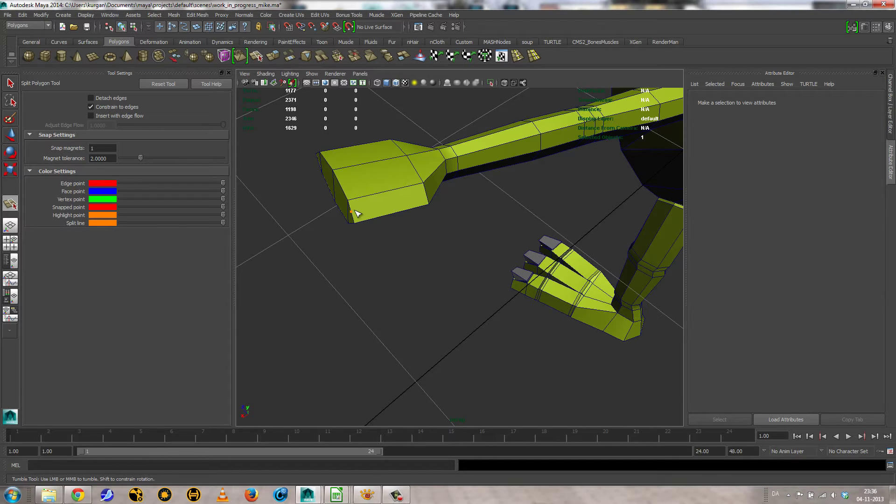
{"action": "left_click_drag", "start_coordinate": [379, 216], "coordinate": [442, 174], "text": "alt"}
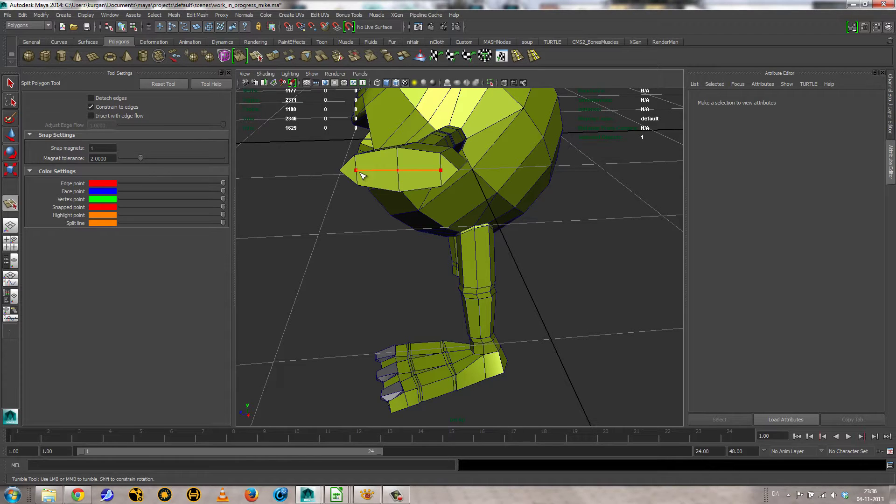
{"action": "key", "text": "w"}
Try scaling the new horizontal edge on the palm's end face, and undo back past the horizontal cut and the last vertical cut
{"action": "right_click_drag", "start_coordinate": [443, 174], "coordinate": [426, 171]}
{"action": "left_click", "coordinate": [418, 170]}
{"action": "key", "text": "r"}
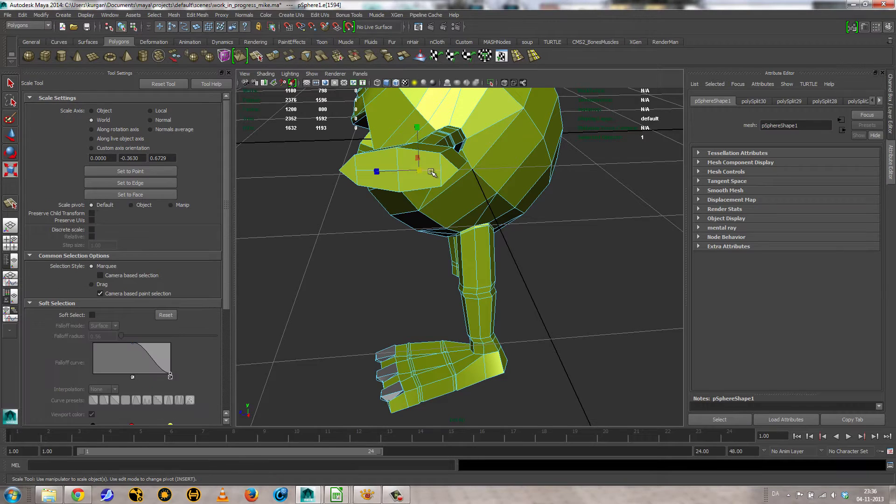
{"action": "mouse_move", "coordinate": [374, 168]}
{"action": "left_mouse_down"}
{"action": "mouse_move", "coordinate": [404, 173]}
{"action": "mouse_move", "coordinate": [427, 191]}
{"action": "mouse_move", "coordinate": [394, 202]}
{"action": "mouse_move", "coordinate": [372, 181]}
{"action": "left_mouse_up"}
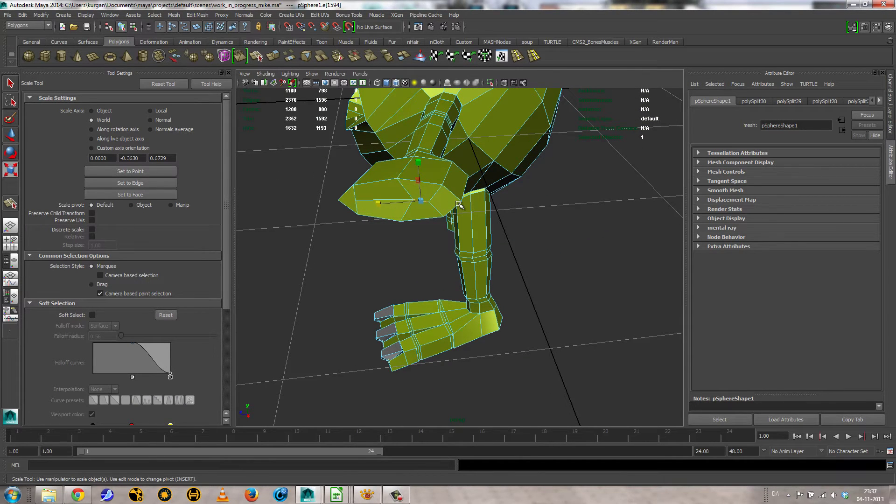
{"action": "left_click_drag", "start_coordinate": [460, 206], "coordinate": [404, 194], "text": "alt"}
{"action": "key", "text": "ctrl+z"}
{"action": "key", "text": "ctrl+z"}
{"action": "key", "text": "ctrl+z"}
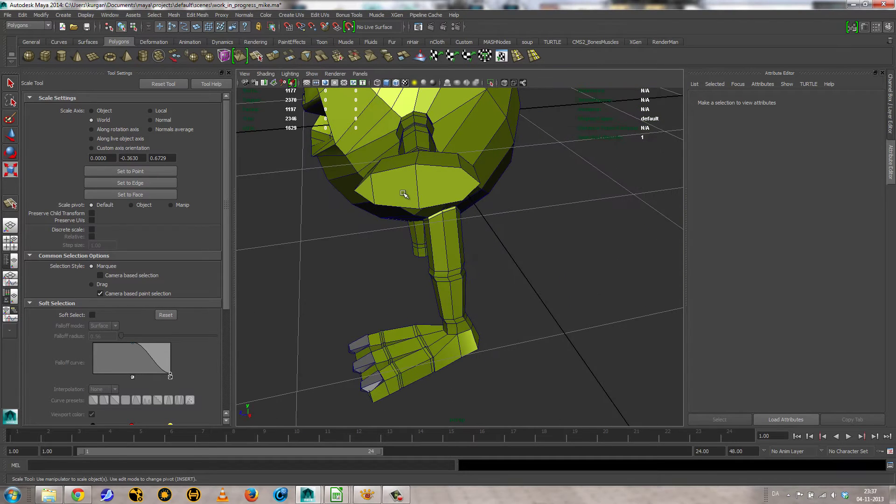
Delete the front-side vertical edge from the palm's end face, keeping the middle one
{"action": "right_click_drag", "start_coordinate": [372, 191], "coordinate": [372, 171]}
{"action": "left_click", "coordinate": [373, 189]}
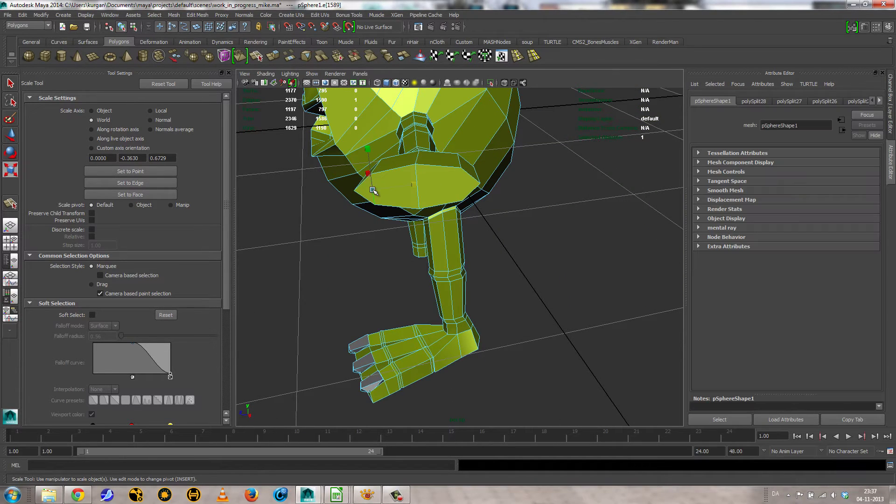
{"action": "key", "text": "Delete"}
{"action": "left_click_drag", "start_coordinate": [372, 190], "coordinate": [456, 254], "text": "alt"}
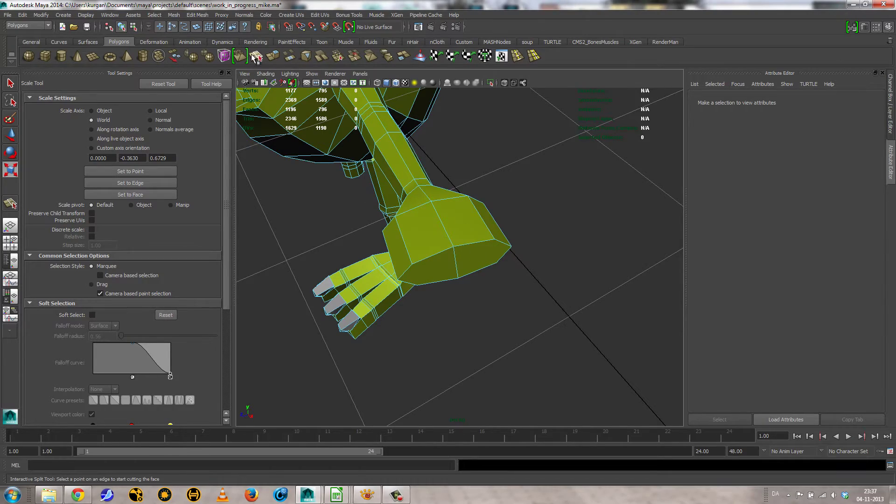
Split the palm's end face again with one vertical cut on each side of the middle edge, joining upper to lower corners
{"action": "left_click_drag", "start_coordinate": [323, 136], "coordinate": [373, 168], "text": "alt"}
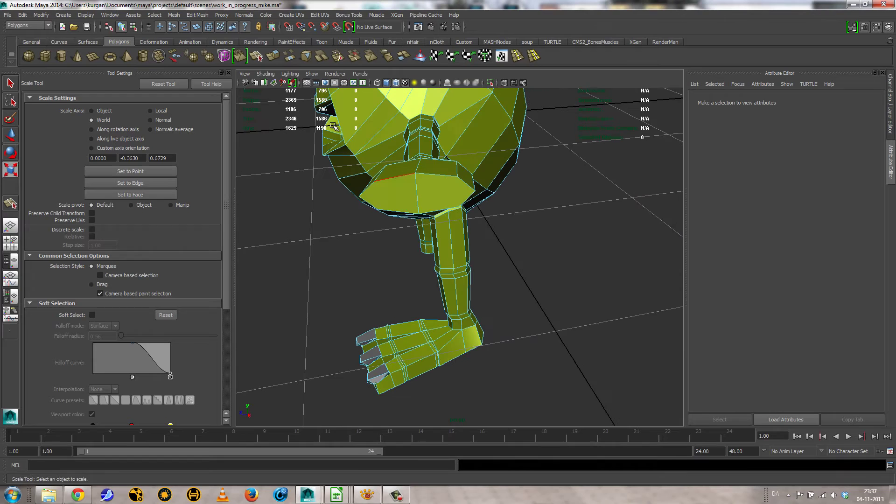
{"action": "left_click", "coordinate": [256, 56]}
{"action": "left_click", "coordinate": [437, 175]}
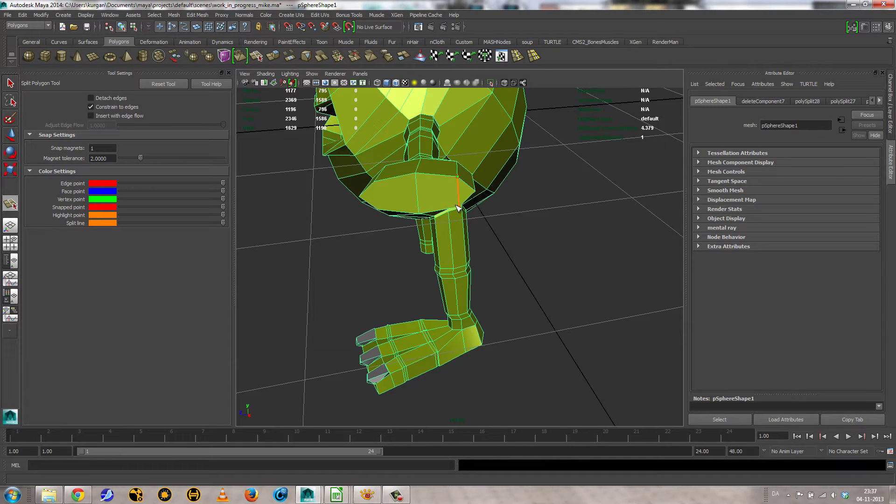
{"action": "key", "text": "Return"}
{"action": "key", "text": "Return"}
{"action": "key", "text": "q"}
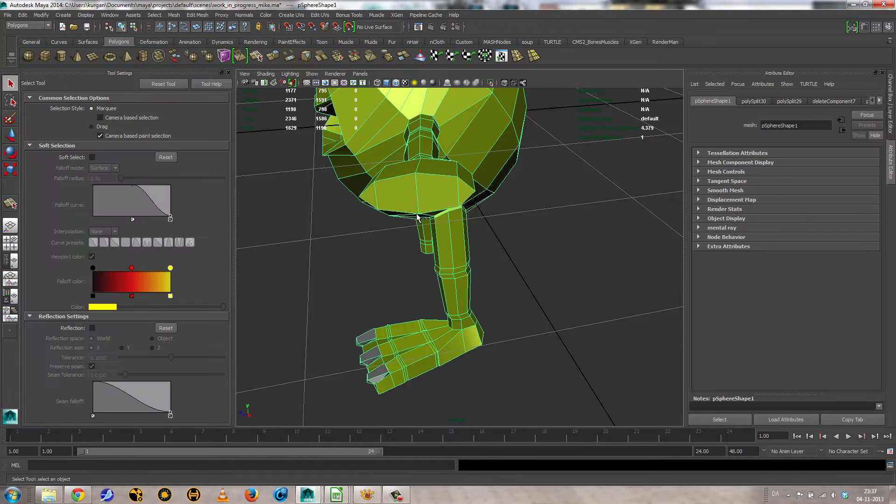
Select the front-side vertical edge of the palm's end face and reposition it with the Move tool
{"action": "left_click_drag", "start_coordinate": [419, 213], "coordinate": [400, 219], "text": "alt"}
{"action": "right_click_drag", "start_coordinate": [400, 219], "coordinate": [469, 228], "text": "alt"}
{"action": "left_click_drag", "start_coordinate": [470, 228], "coordinate": [436, 255], "text": "alt"}
{"action": "right_click_drag", "start_coordinate": [436, 256], "coordinate": [410, 225], "text": "alt"}
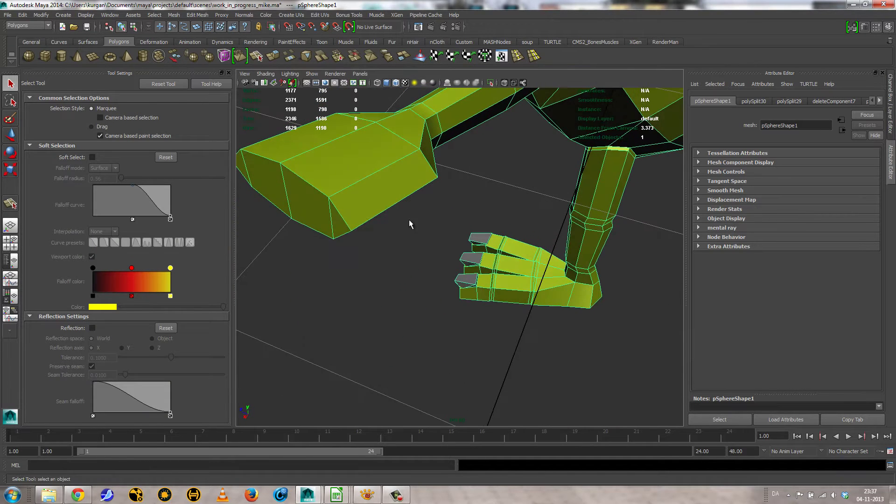
{"action": "left_click_drag", "start_coordinate": [382, 204], "coordinate": [414, 200], "text": "alt"}
{"action": "mouse_move", "coordinate": [414, 197]}
{"action": "right_mouse_down"}
{"action": "mouse_move", "coordinate": [395, 195]}
{"action": "mouse_move", "coordinate": [411, 180]}
{"action": "right_mouse_up"}
{"action": "left_click", "coordinate": [372, 199]}
{"action": "key", "text": "w"}
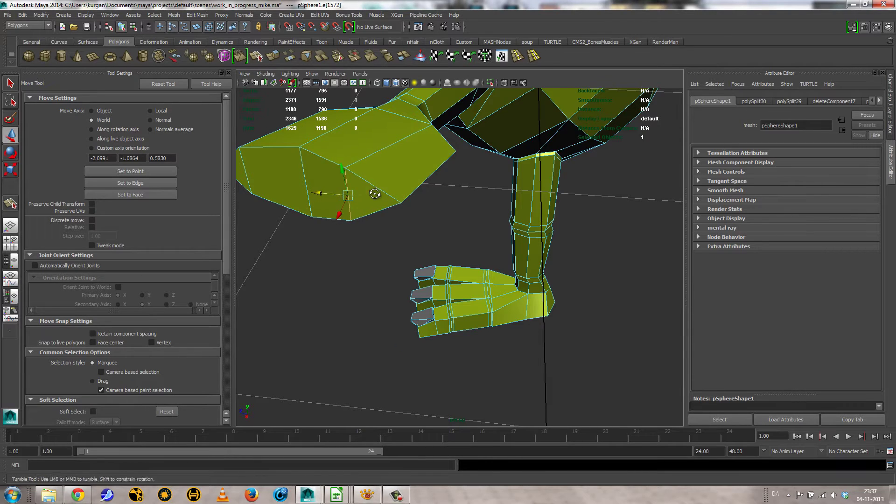
{"action": "left_click_drag", "start_coordinate": [355, 195], "coordinate": [387, 187], "text": "alt"}
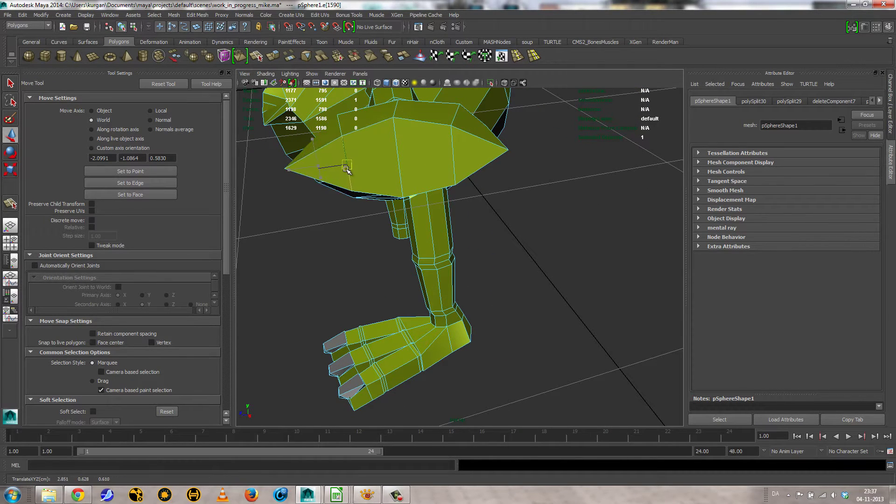
{"action": "left_click_drag", "start_coordinate": [348, 177], "coordinate": [374, 234], "text": "alt"}
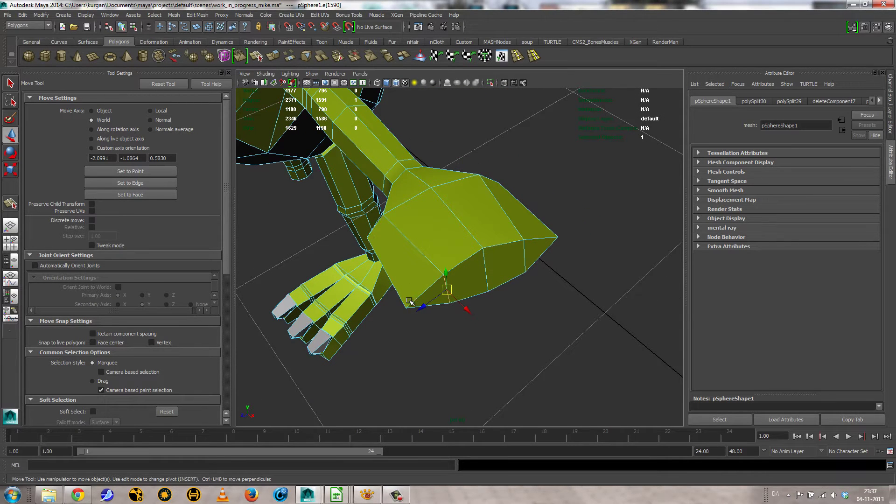
Move the palm's outer front corner vertex back toward the wrist, and shift the neighbouring side vertex closer to the wrist
{"action": "right_click_drag", "start_coordinate": [409, 282], "coordinate": [376, 283]}
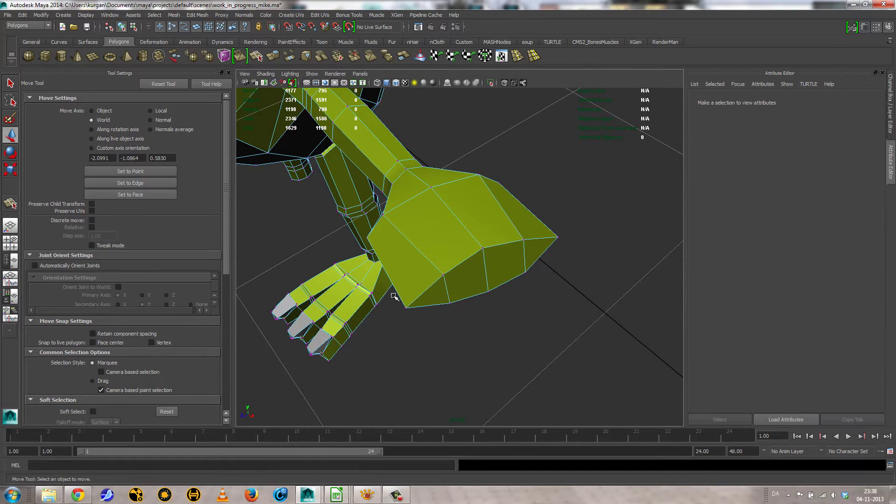
{"action": "left_click", "coordinate": [407, 309]}
{"action": "left_click_drag", "start_coordinate": [406, 308], "coordinate": [450, 310], "text": "alt"}
{"action": "right_click_drag", "start_coordinate": [450, 310], "coordinate": [576, 312], "text": "alt"}
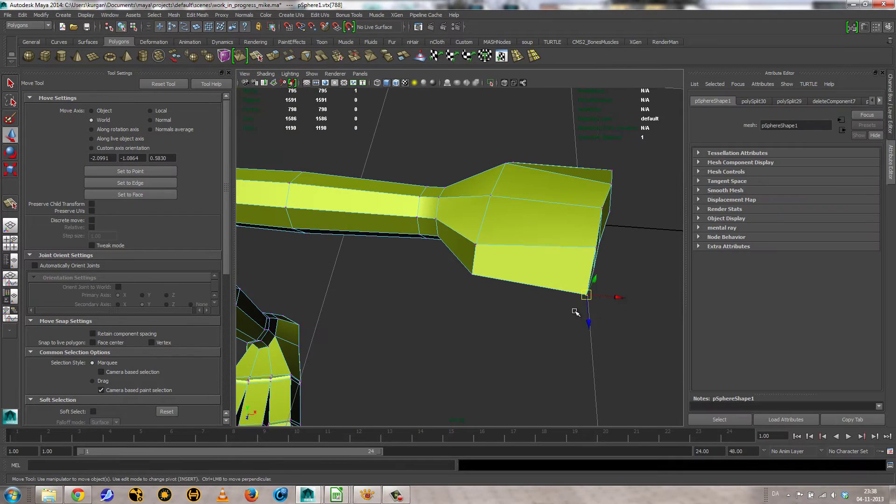
{"action": "left_click_drag", "start_coordinate": [586, 295], "coordinate": [457, 264]}
{"action": "left_click", "coordinate": [474, 275]}
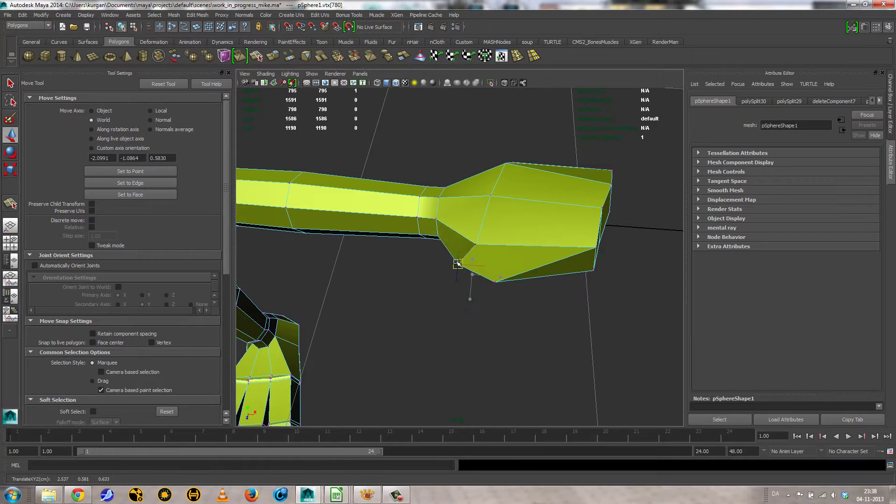
Remove the two outermost vertices on the palm's front side using Delete Edge/Vertex so that the side is flat
{"action": "left_click", "coordinate": [495, 286]}
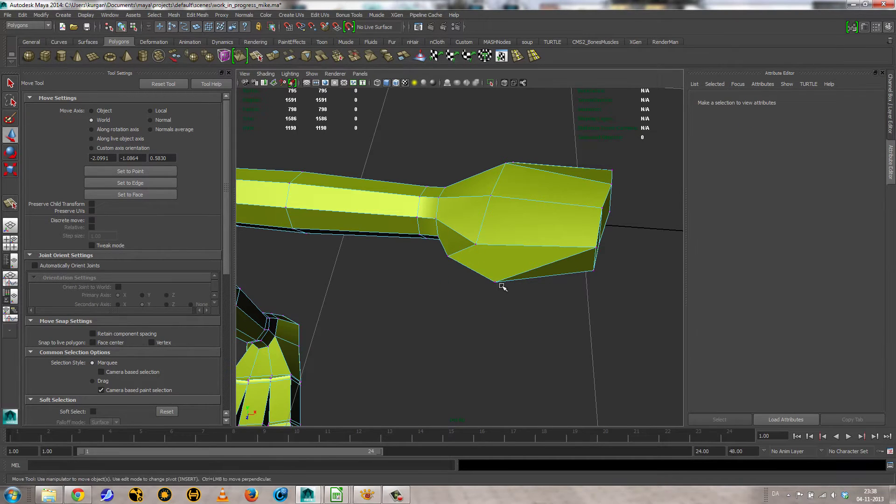
{"action": "left_click", "coordinate": [498, 283]}
{"action": "left_click_drag", "start_coordinate": [540, 280], "coordinate": [448, 217], "text": "alt"}
{"action": "right_click_drag", "start_coordinate": [510, 218], "coordinate": [506, 213]}
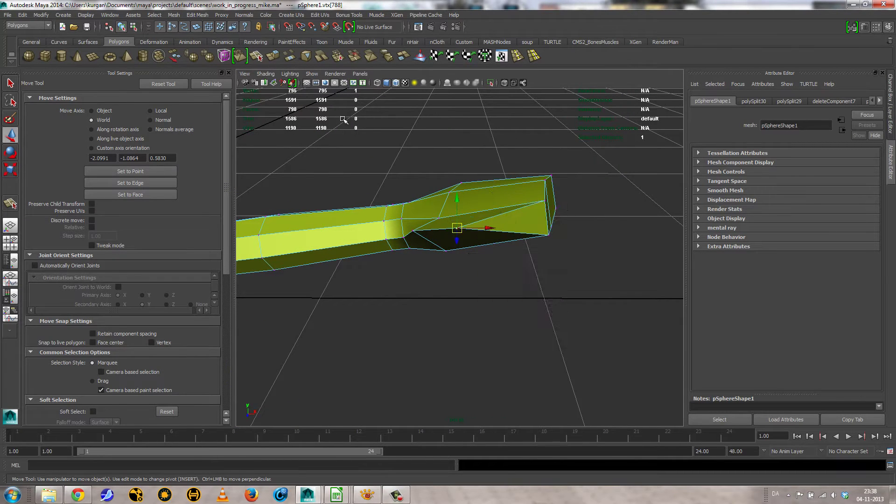
{"action": "left_click", "coordinate": [189, 16]}
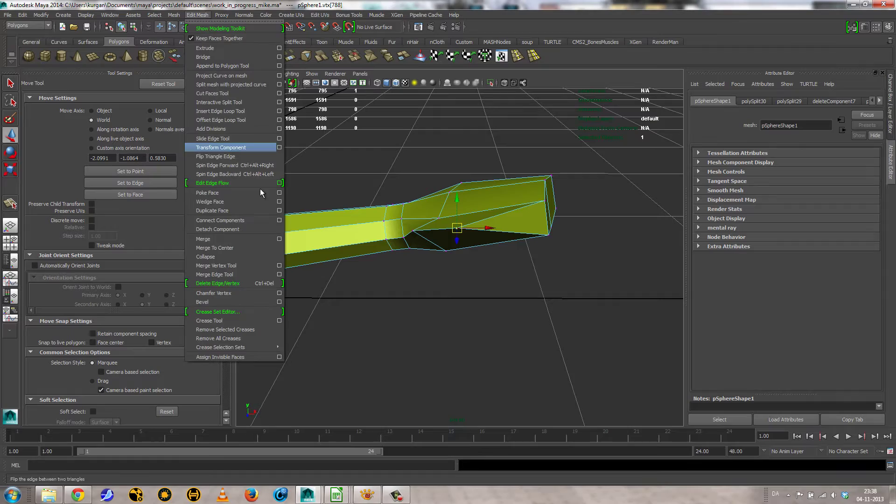
{"action": "left_click", "coordinate": [252, 282]}
{"action": "left_click_drag", "start_coordinate": [448, 294], "coordinate": [442, 236], "text": "alt"}
{"action": "left_click", "coordinate": [442, 228]}
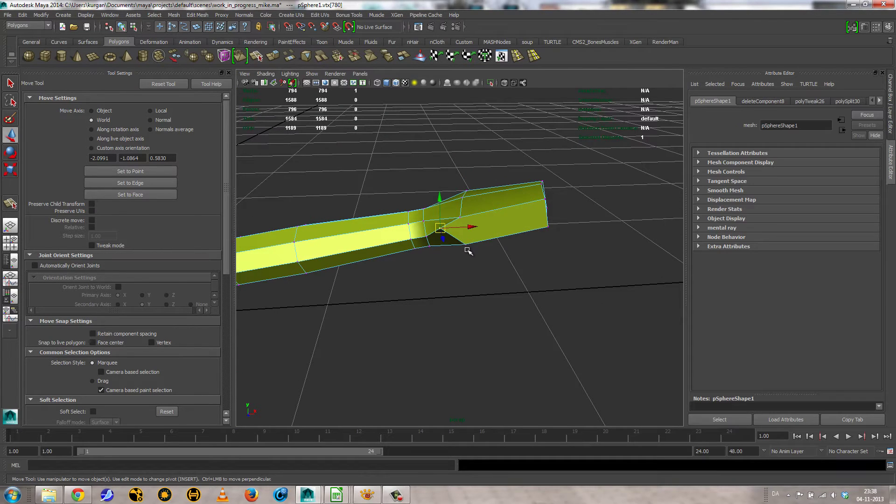
{"action": "key", "text": "Delete"}
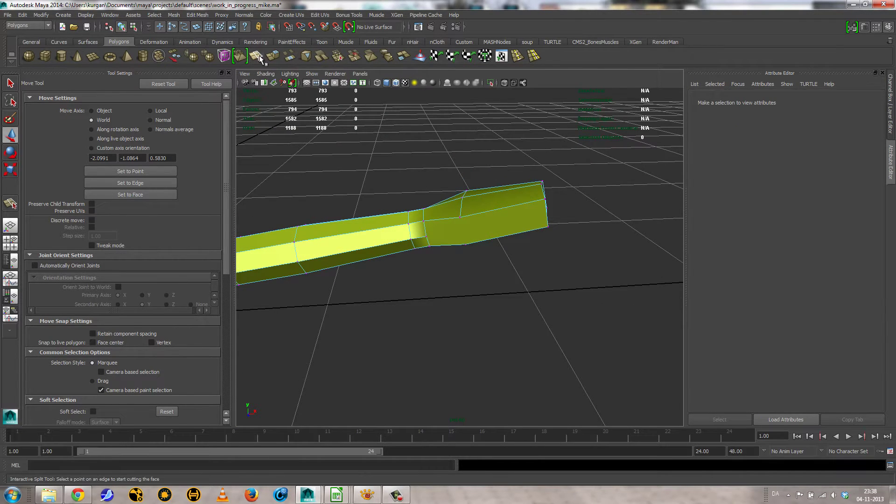
Split the palm's flattened front side from its upper to its lower corner near the wrist, and move the new edge slightly inward
{"action": "left_click", "coordinate": [256, 56]}
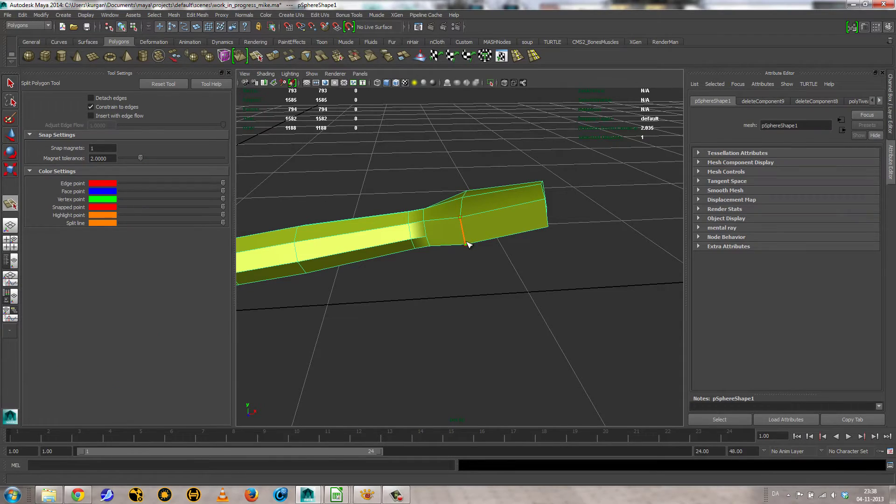
{"action": "key", "text": "Return"}
{"action": "left_click_drag", "start_coordinate": [500, 256], "coordinate": [425, 243], "text": "alt"}
{"action": "key", "text": "w"}
{"action": "right_click_drag", "start_coordinate": [418, 239], "coordinate": [419, 266]}
{"action": "left_click", "coordinate": [409, 237]}
{"action": "left_click_drag", "start_coordinate": [413, 217], "coordinate": [512, 239], "text": "alt"}
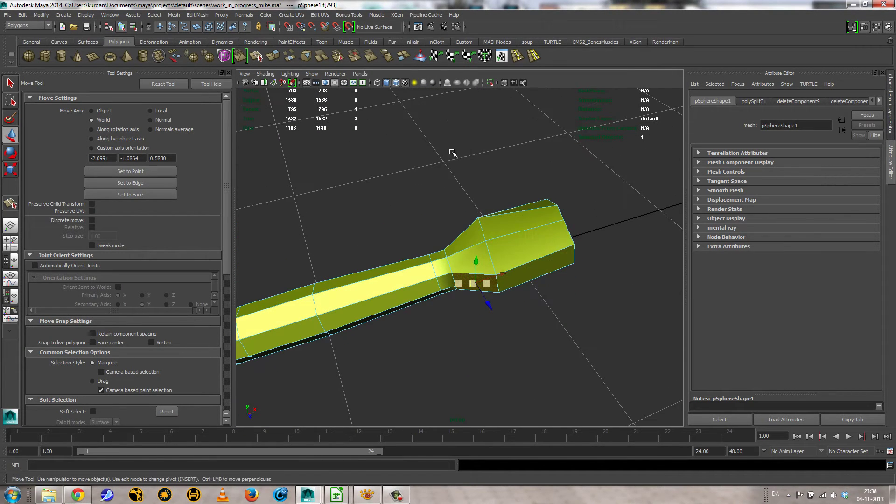
{"action": "right_click_drag", "start_coordinate": [503, 282], "coordinate": [503, 264]}
{"action": "left_click", "coordinate": [496, 279]}
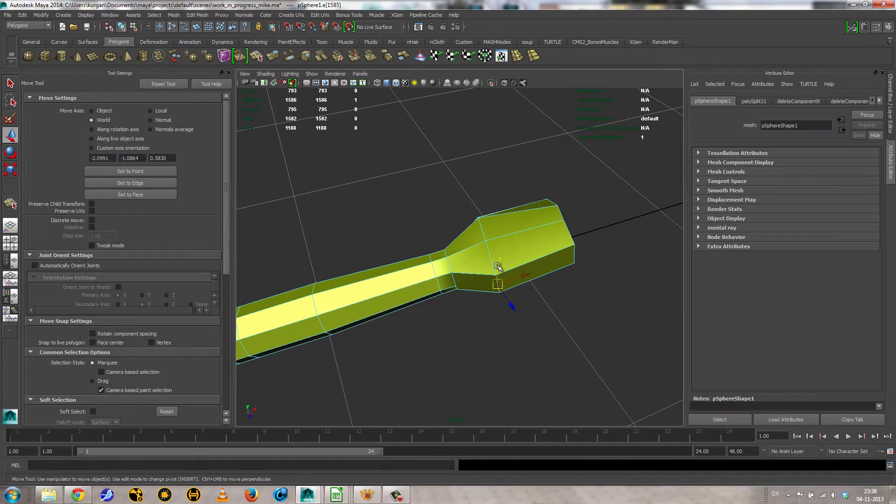
{"action": "left_click_drag", "start_coordinate": [511, 303], "coordinate": [525, 271]}
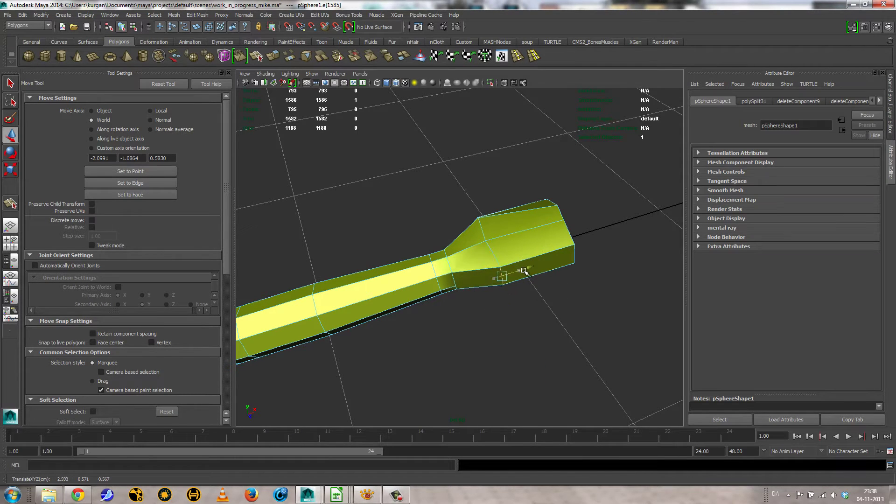
Extrude the front side face beside the wrist as a thumb base, with local translate 0.117, 0, 0.063, Y rotation 52.389 and X scale 0.598
{"action": "right_click_drag", "start_coordinate": [473, 277], "coordinate": [472, 299]}
{"action": "left_click", "coordinate": [478, 281]}
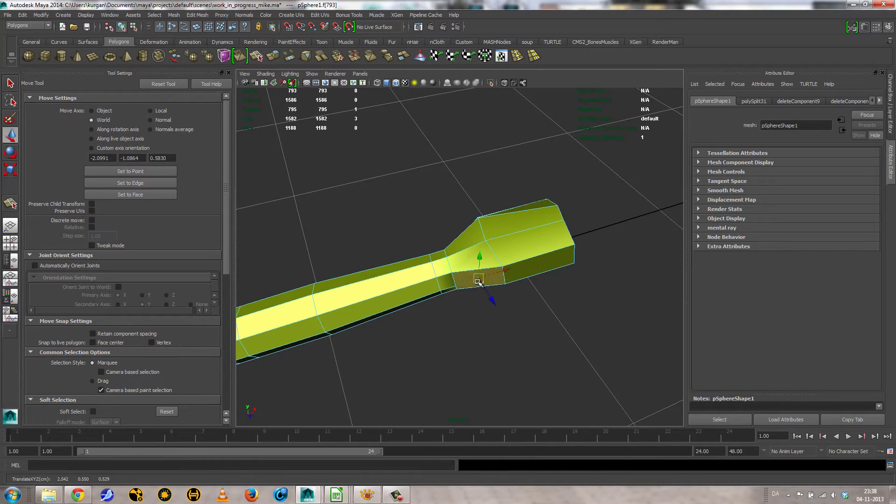
{"action": "left_click", "coordinate": [273, 58]}
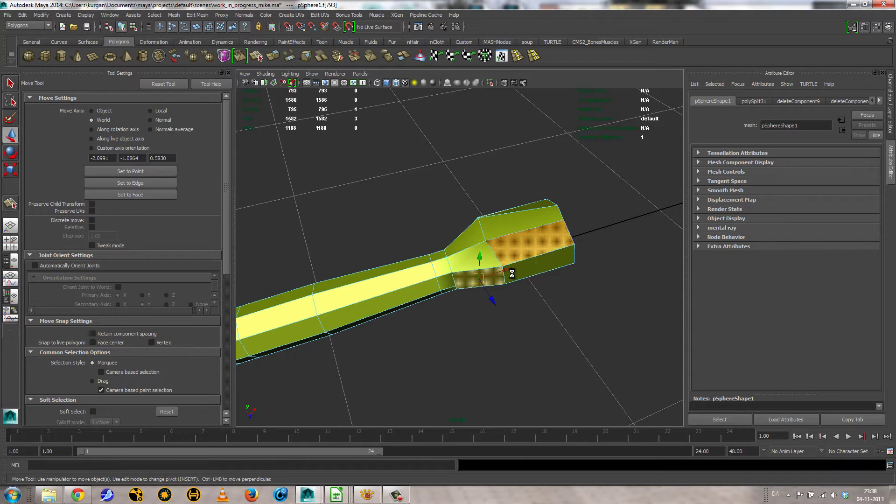
{"action": "left_click_drag", "start_coordinate": [480, 296], "coordinate": [534, 335]}
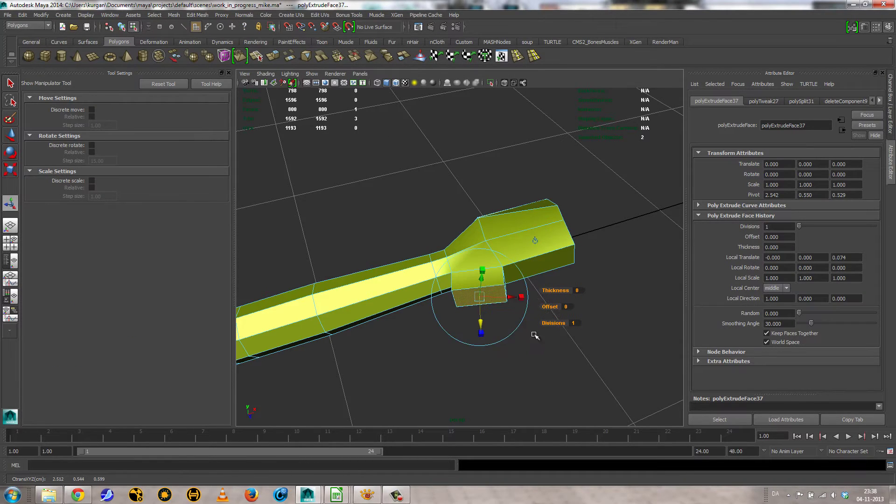
{"action": "left_click", "coordinate": [521, 326]}
{"action": "left_click_drag", "start_coordinate": [468, 329], "coordinate": [519, 332]}
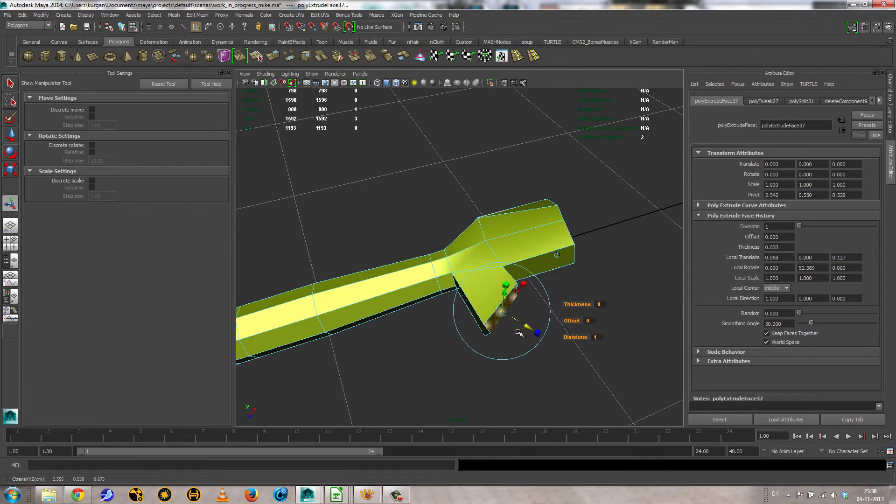
{"action": "left_click_drag", "start_coordinate": [522, 288], "coordinate": [425, 259]}
Split the palm's side face opposite the thumb with a lengthwise cut from the finger end to the wrist-side corner
{"action": "left_click_drag", "start_coordinate": [425, 260], "coordinate": [470, 219], "text": "alt"}
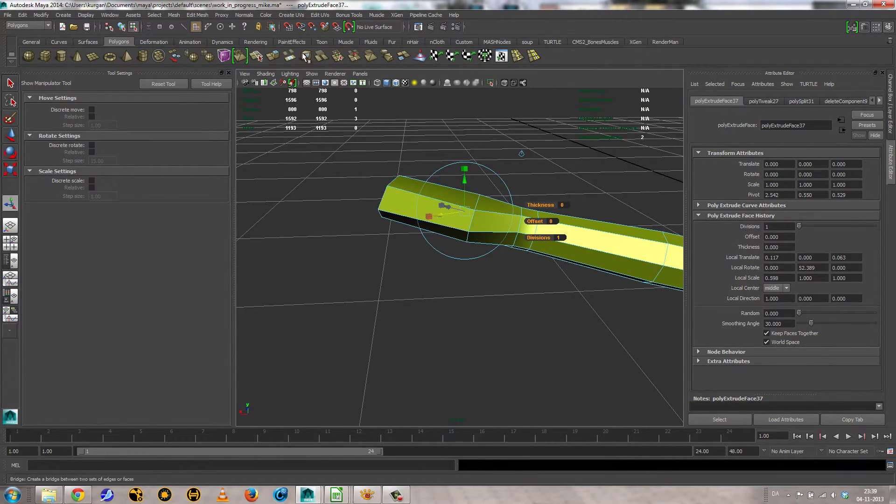
{"action": "left_click", "coordinate": [258, 57]}
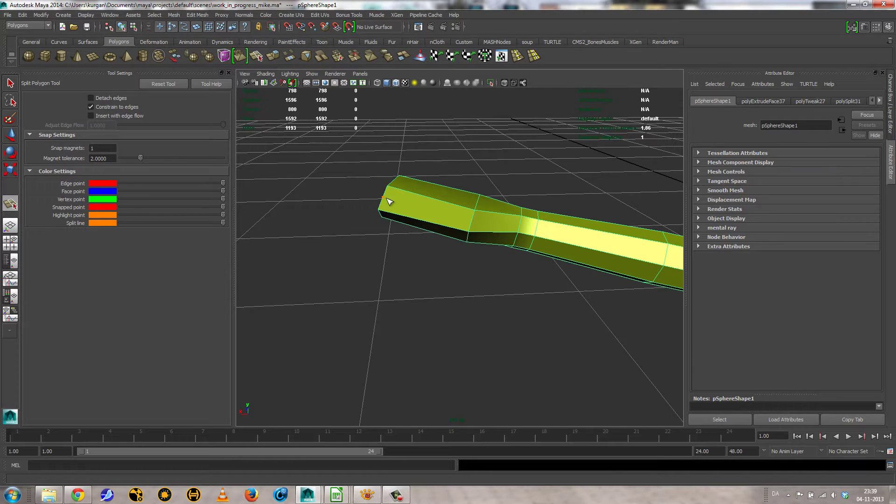
{"action": "key", "text": "Return"}
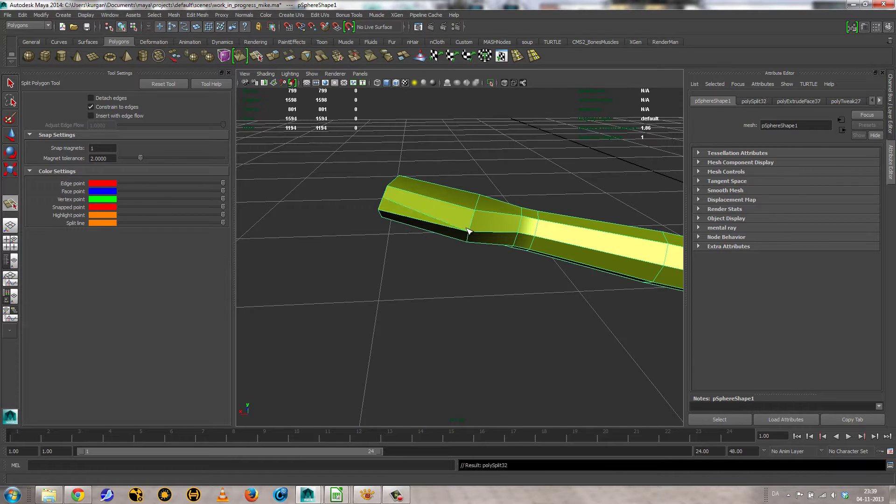
Adjust the vertices along the lengthwise cut on the palm's side opposite the thumb to even out that side
{"action": "left_click_drag", "start_coordinate": [463, 260], "coordinate": [555, 261], "text": "alt"}
{"action": "key", "text": "q"}
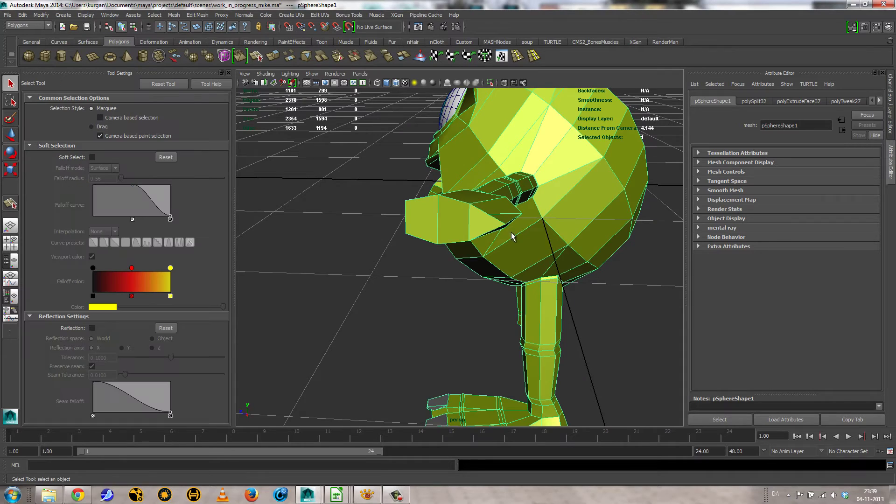
{"action": "right_click", "coordinate": [503, 227]}
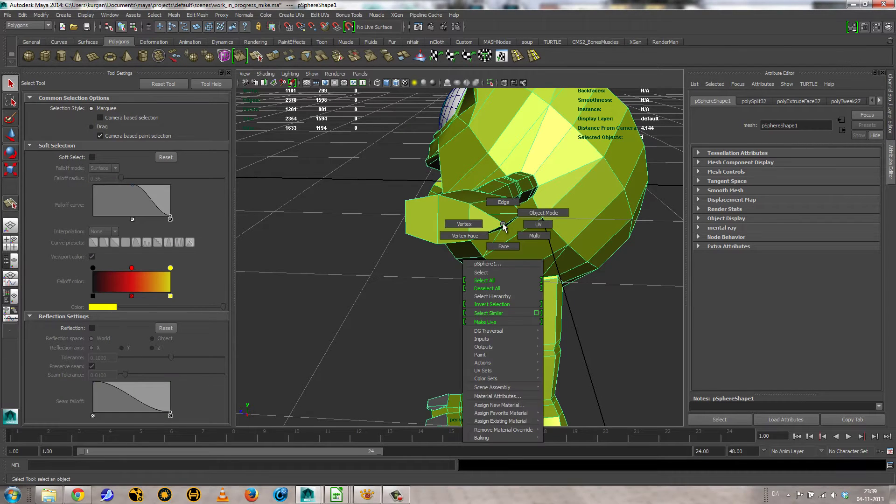
{"action": "left_click", "coordinate": [475, 226]}
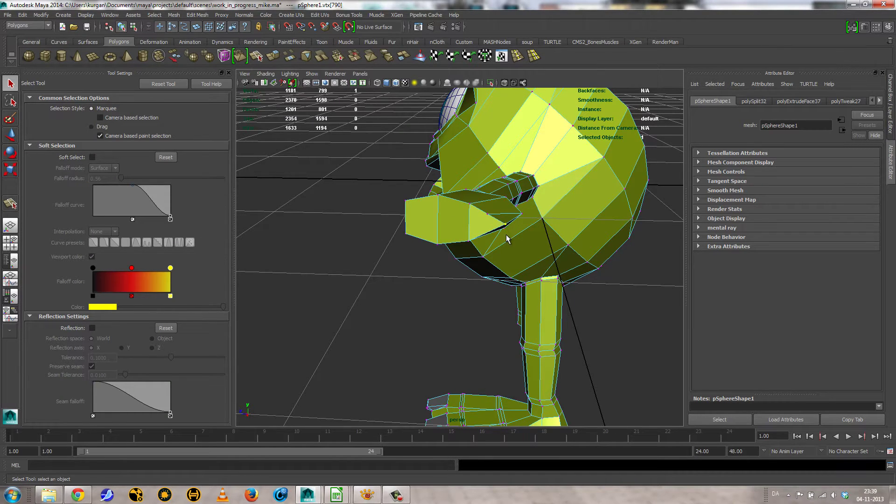
{"action": "key", "text": "w"}
{"action": "left_click_drag", "start_coordinate": [505, 196], "coordinate": [503, 206]}
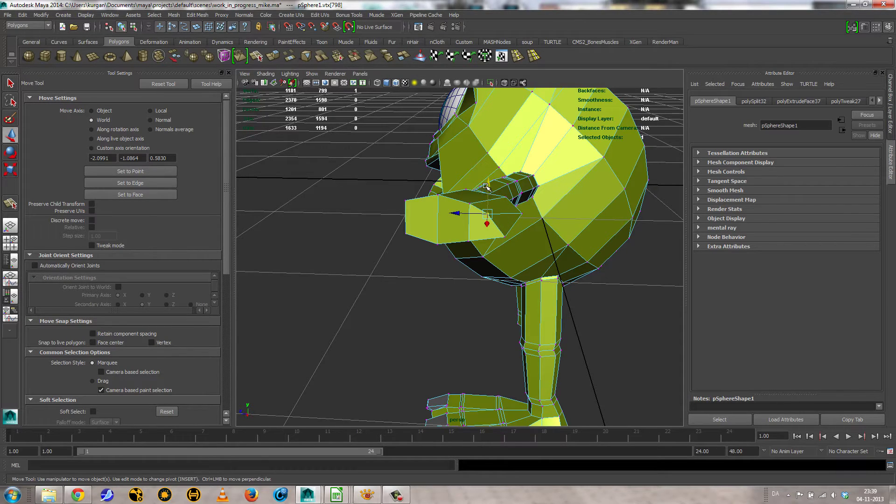
{"action": "left_click_drag", "start_coordinate": [486, 187], "coordinate": [545, 258]}
Reposition the inner upper and lower vertices of the palm's finger end to shape the three finger faces
{"action": "left_click_drag", "start_coordinate": [513, 290], "coordinate": [466, 213], "text": "alt"}
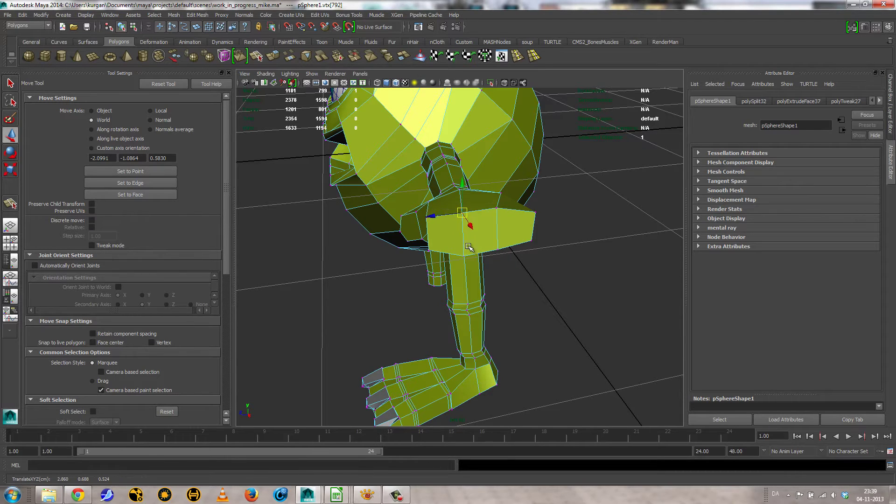
{"action": "left_click_drag", "start_coordinate": [470, 247], "coordinate": [465, 224], "text": "alt"}
{"action": "left_click", "coordinate": [498, 222]}
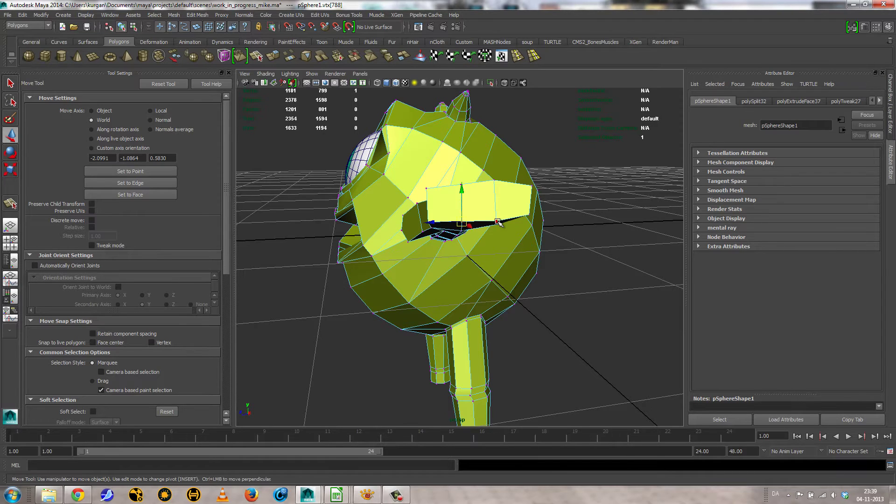
{"action": "left_click", "coordinate": [486, 187]}
{"action": "left_click", "coordinate": [495, 179]}
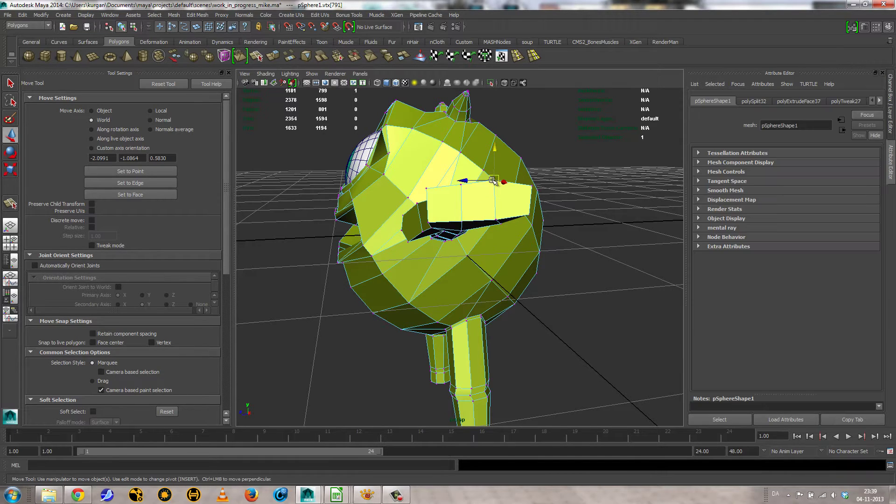
{"action": "left_click_drag", "start_coordinate": [494, 184], "coordinate": [518, 160]}
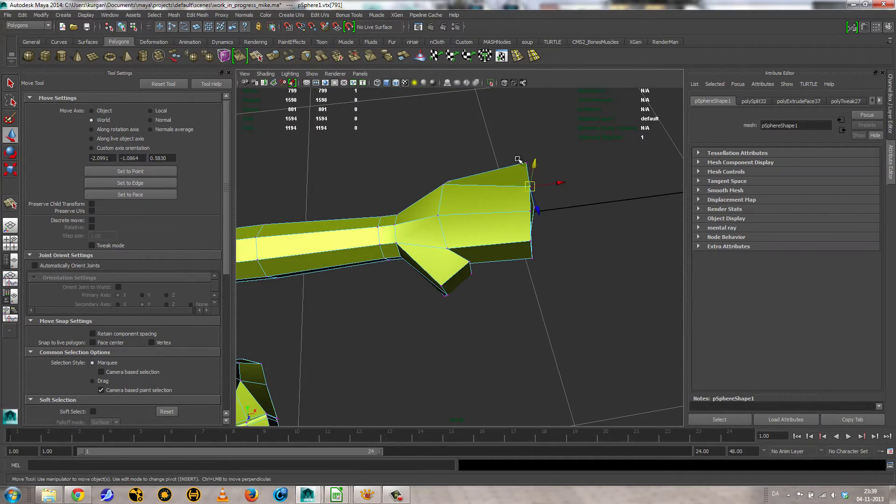
Scale all the palm's finger-end vertices by -1 in X to reverse the slant of the end
{"action": "left_click_drag", "start_coordinate": [549, 288], "coordinate": [568, 305]}
{"action": "key", "text": "r"}
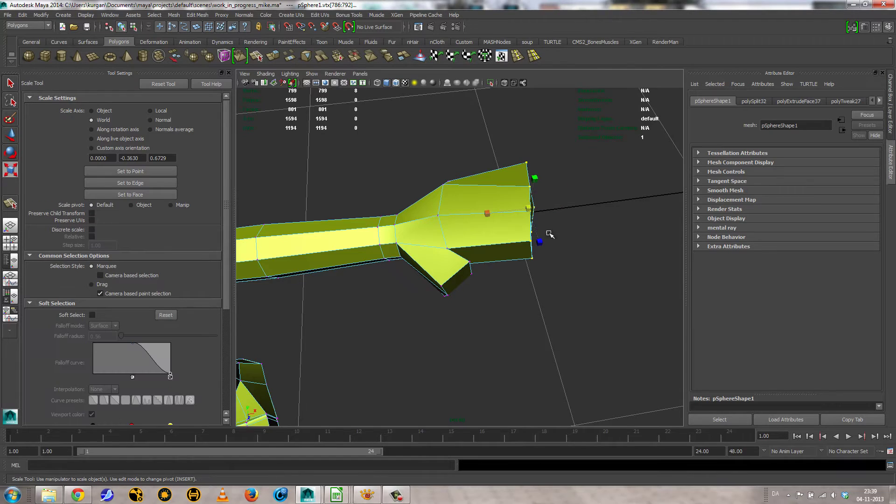
{"action": "left_click_drag", "start_coordinate": [489, 212], "coordinate": [502, 212]}
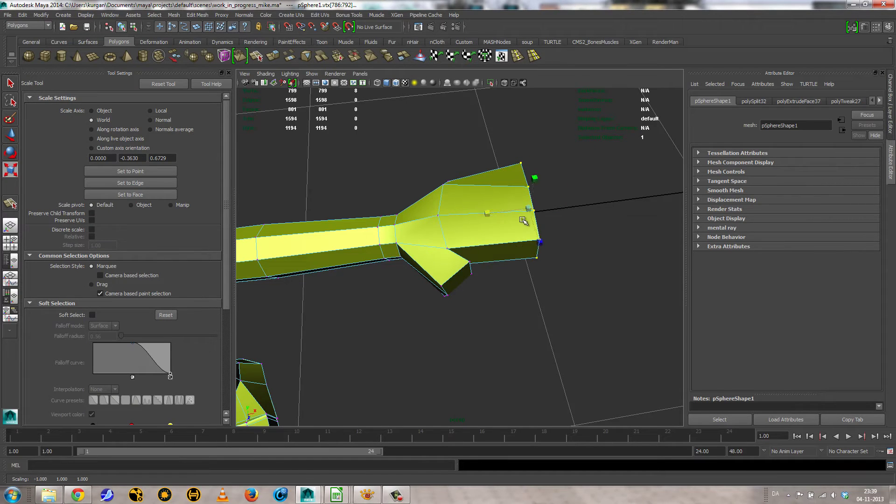
Move individual vertices at the palm's finger end to refine the outline of the three finger faces
{"action": "key", "text": "w"}
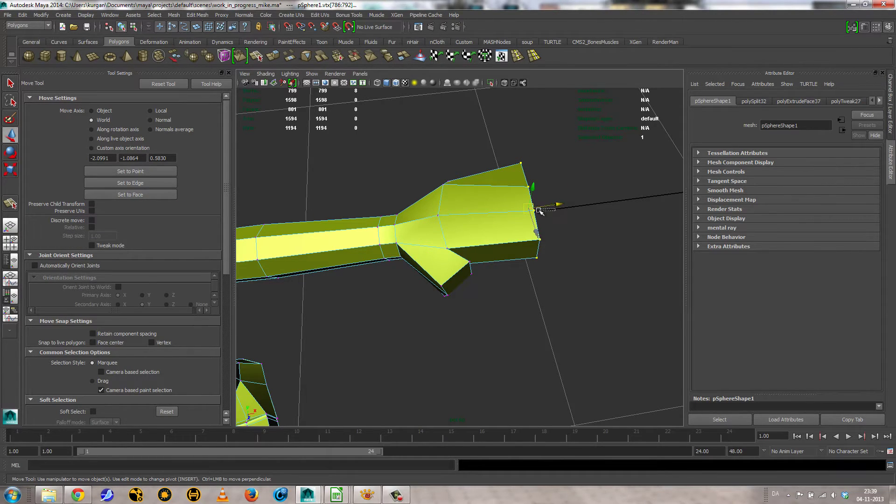
{"action": "left_click", "coordinate": [516, 190]}
{"action": "left_click_drag", "start_coordinate": [547, 233], "coordinate": [585, 255]}
{"action": "left_click", "coordinate": [397, 495]}
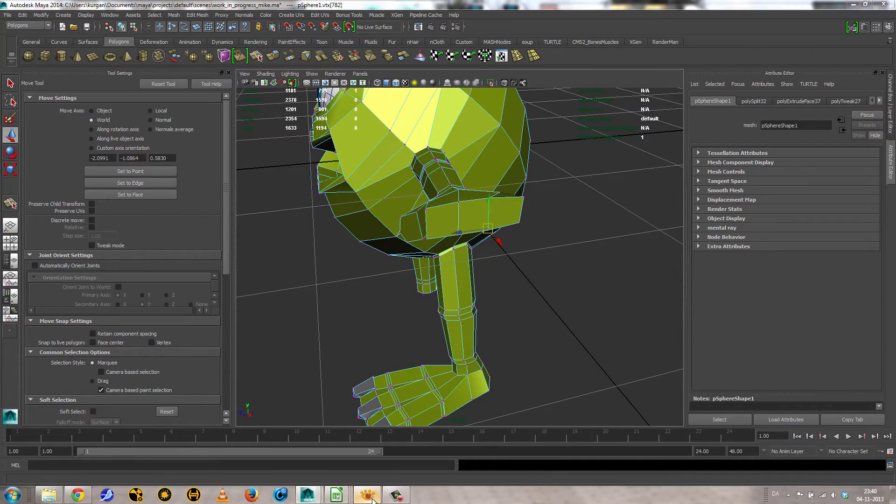
{"action": "left_click_drag", "start_coordinate": [496, 231], "coordinate": [470, 268], "text": "alt"}
{"action": "left_click", "coordinate": [463, 250]}
{"action": "left_click_drag", "start_coordinate": [459, 208], "coordinate": [494, 204]}
Extrude the three finger-end faces separately with Keep Faces Together off, local translate Z 0.023, local scale 0.950 and translate Y 0.005
{"action": "right_click_drag", "start_coordinate": [494, 203], "coordinate": [494, 220]}
{"action": "left_click", "coordinate": [495, 204]}
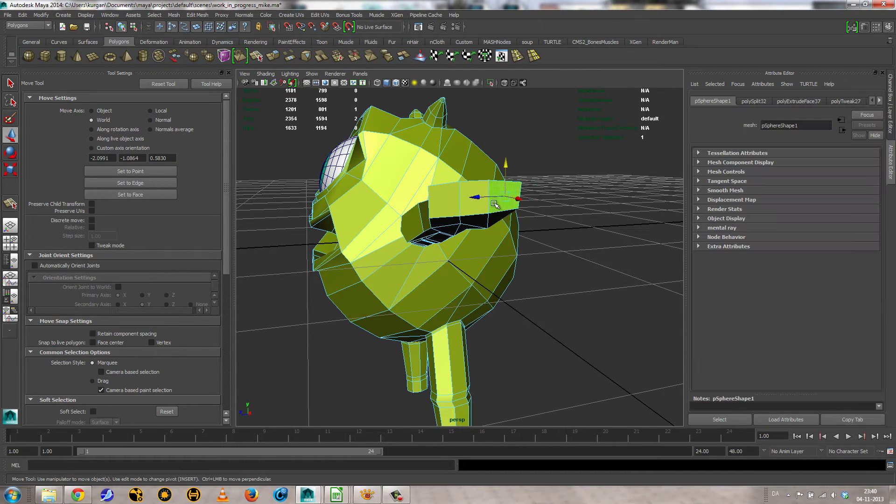
{"action": "left_click", "coordinate": [467, 203], "text": "shift"}
{"action": "left_click", "coordinate": [441, 201], "text": "shift"}
{"action": "left_click_drag", "start_coordinate": [458, 225], "coordinate": [509, 275], "text": "alt"}
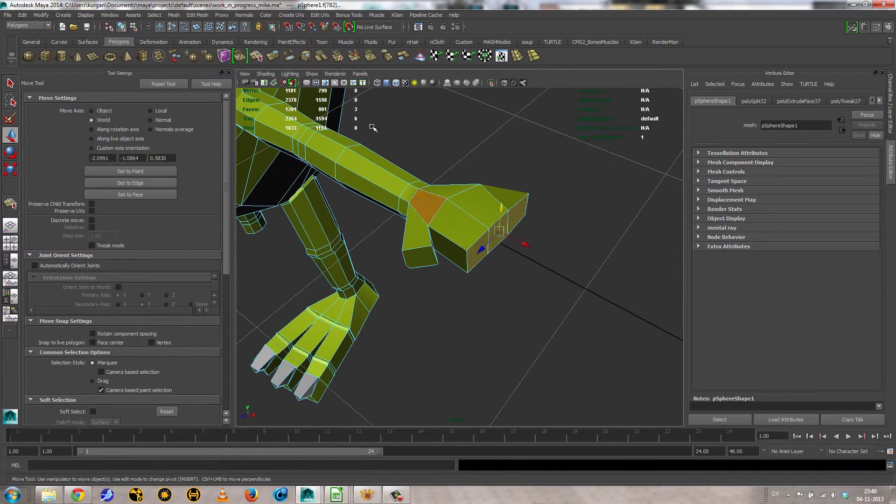
{"action": "left_click", "coordinate": [273, 57]}
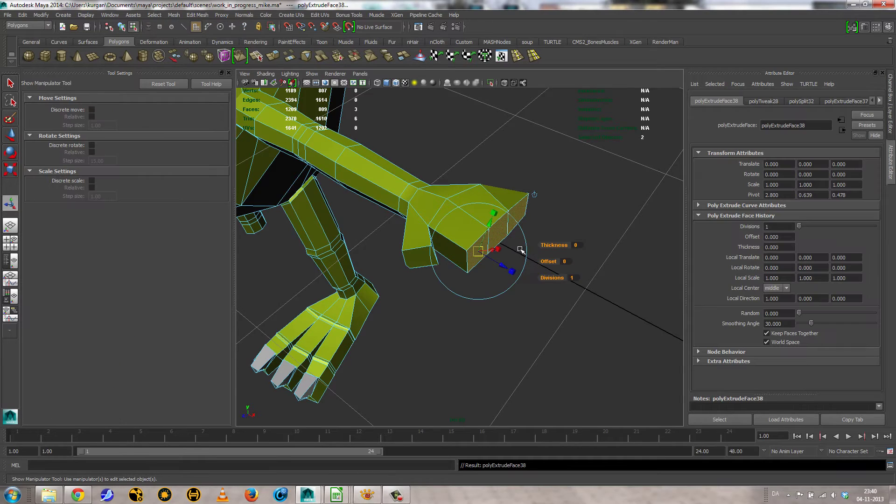
{"action": "mouse_move", "coordinate": [499, 263]}
{"action": "left_mouse_down"}
{"action": "mouse_move", "coordinate": [540, 271]}
{"action": "mouse_move", "coordinate": [484, 281]}
{"action": "mouse_move", "coordinate": [464, 253]}
{"action": "mouse_move", "coordinate": [509, 200]}
{"action": "mouse_move", "coordinate": [486, 211]}
{"action": "mouse_move", "coordinate": [510, 254]}
{"action": "left_mouse_up"}
{"action": "left_click", "coordinate": [778, 332]}
{"action": "left_click", "coordinate": [484, 281]}
{"action": "left_click", "coordinate": [519, 196]}
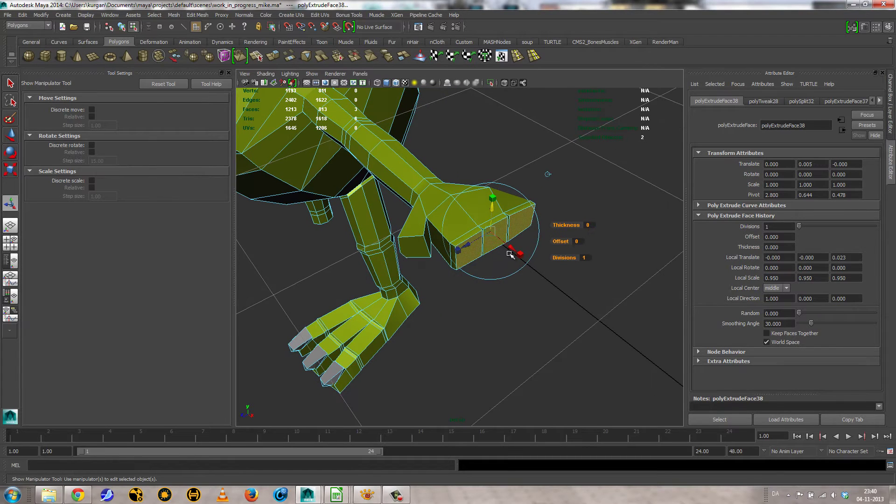
Extrude the three finger-base faces again with local translate Z 0.018 and level them in Y
{"action": "left_click_drag", "start_coordinate": [487, 266], "coordinate": [559, 216]}
{"action": "left_click", "coordinate": [531, 199]}
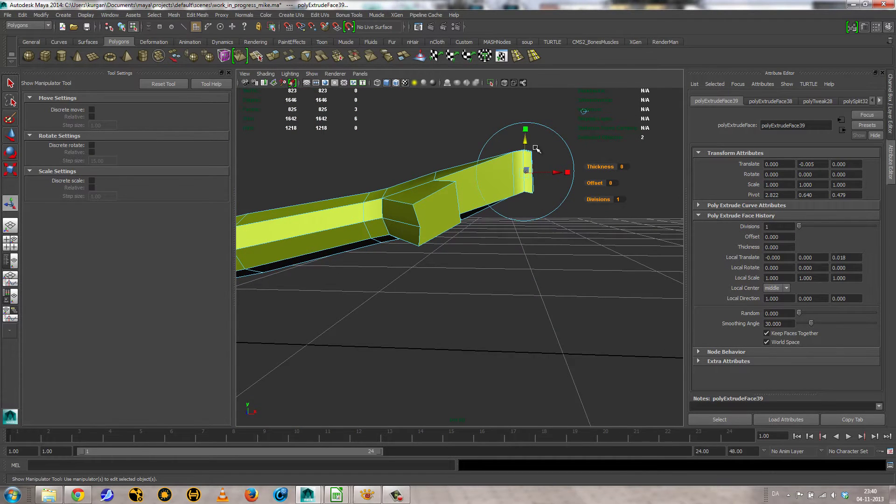
{"action": "left_click_drag", "start_coordinate": [537, 148], "coordinate": [518, 197], "text": "alt"}
{"action": "left_click_drag", "start_coordinate": [485, 170], "coordinate": [484, 169]}
Extrude the first segment of all three fingers with local translate 0.003, 0, 0.189 and local scale 0.967
{"action": "key", "text": "ctrl+e"}
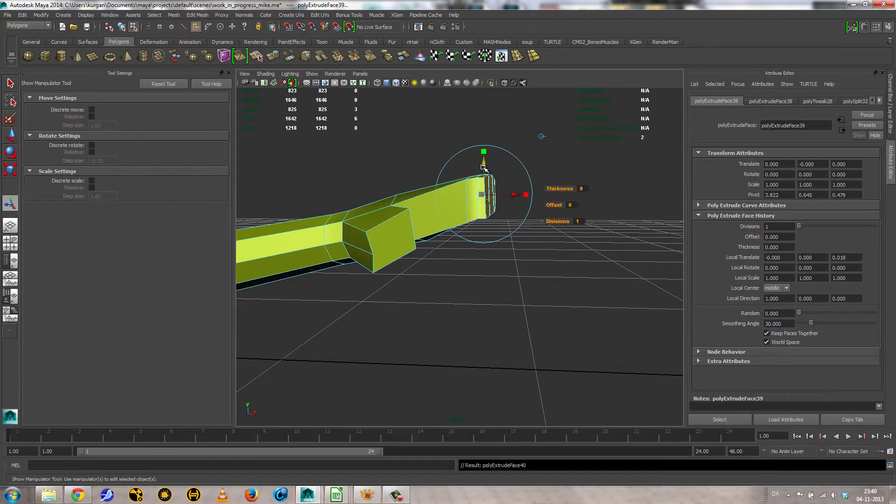
{"action": "left_click_drag", "start_coordinate": [518, 195], "coordinate": [620, 294]}
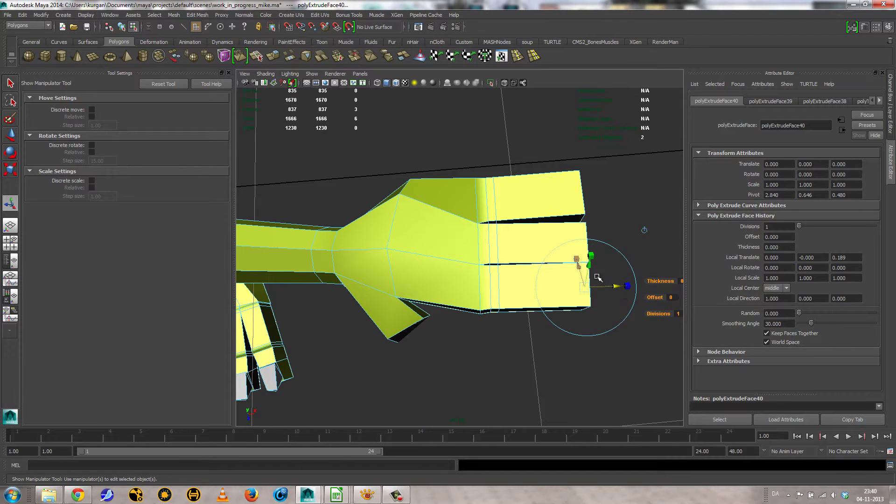
{"action": "left_click_drag", "start_coordinate": [581, 269], "coordinate": [612, 274]}
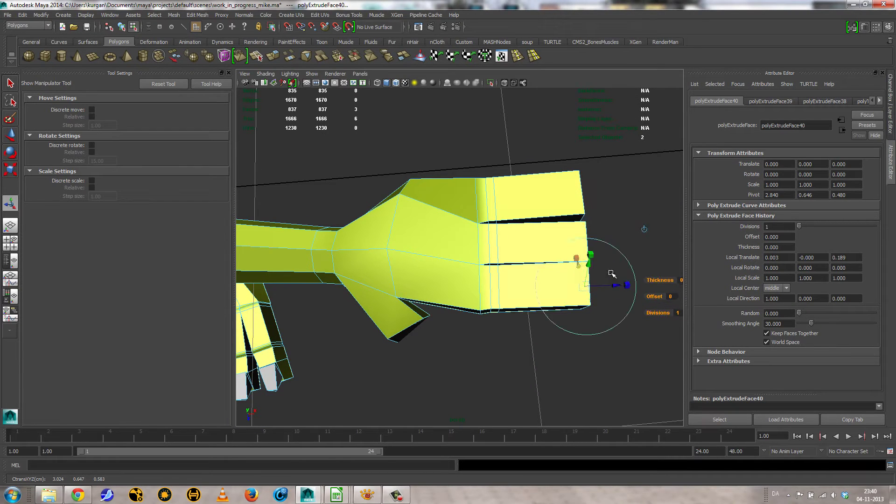
{"action": "left_click", "coordinate": [627, 285]}
{"action": "left_click_drag", "start_coordinate": [584, 285], "coordinate": [527, 258]}
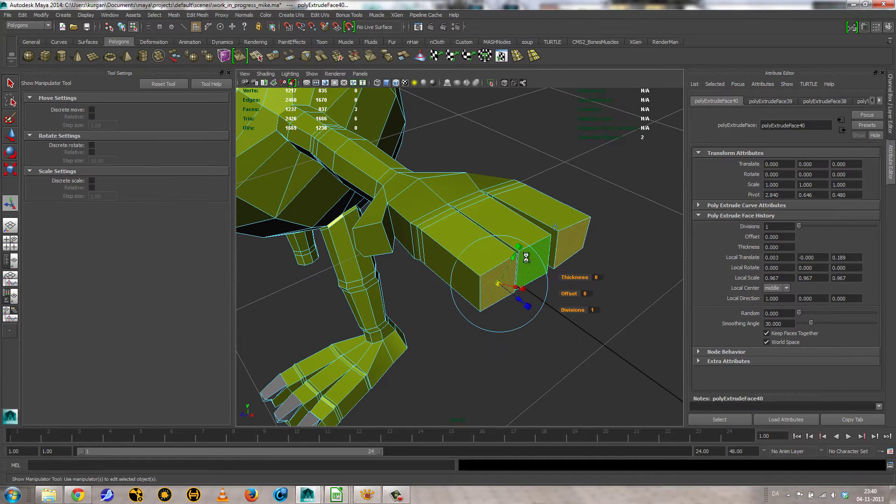
Extrude a short knuckle section on the three fingers with local translate Z 0.015 and translate Y 0.002
{"action": "key", "text": "ctrl+e"}
{"action": "left_click_drag", "start_coordinate": [519, 300], "coordinate": [531, 306]}
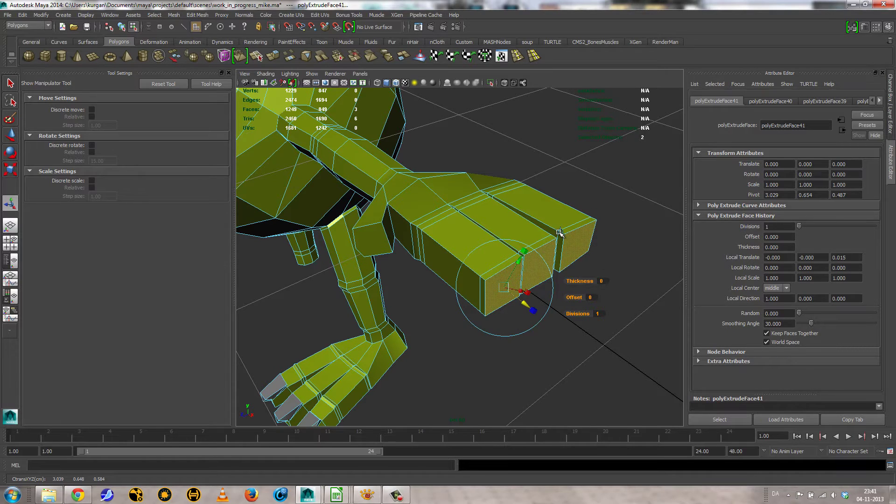
{"action": "left_click", "coordinate": [560, 232]}
{"action": "left_click_drag", "start_coordinate": [540, 235], "coordinate": [539, 234]}
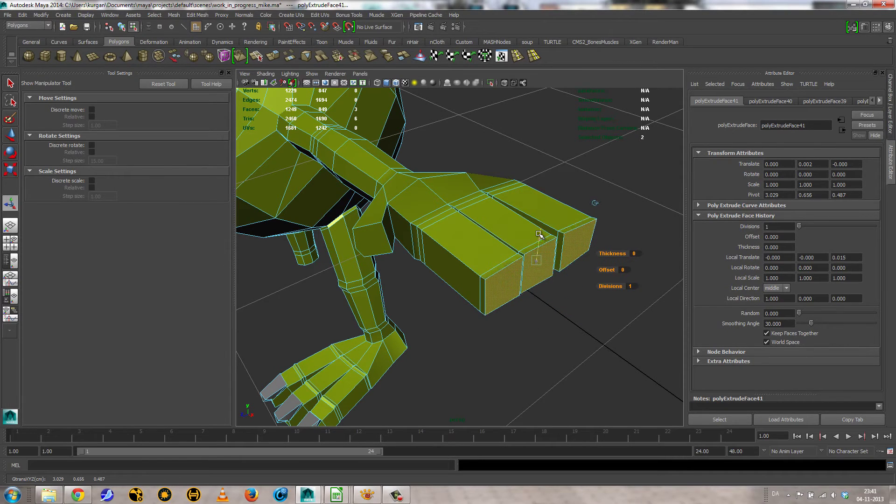
Extrude a second short knuckle section with local translate Z 0.017 and lower its end faces slightly in Y
{"action": "key", "text": "ctrl+e"}
{"action": "left_click_drag", "start_coordinate": [527, 300], "coordinate": [534, 307]}
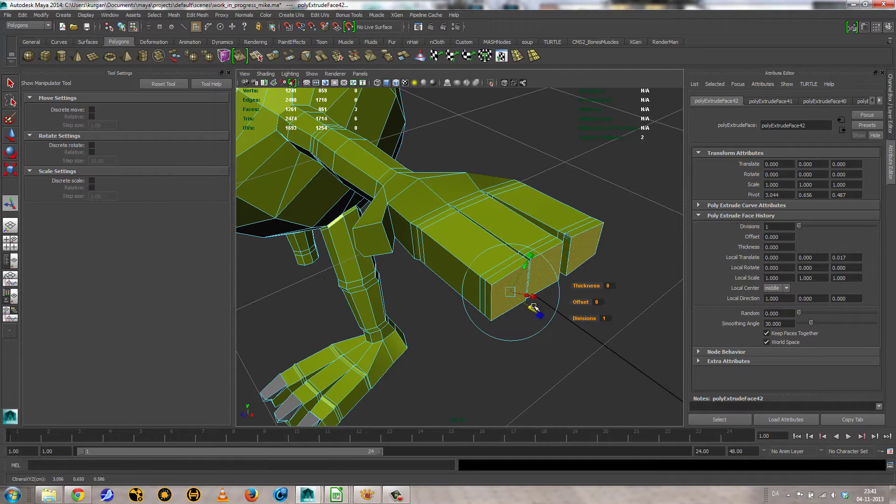
{"action": "left_click", "coordinate": [568, 237]}
{"action": "left_click_drag", "start_coordinate": [547, 241], "coordinate": [547, 244]}
Extrude the middle finger segments with local translate Z 0.138 and compare the hand with the Mike poster in XnView
{"action": "key", "text": "g"}
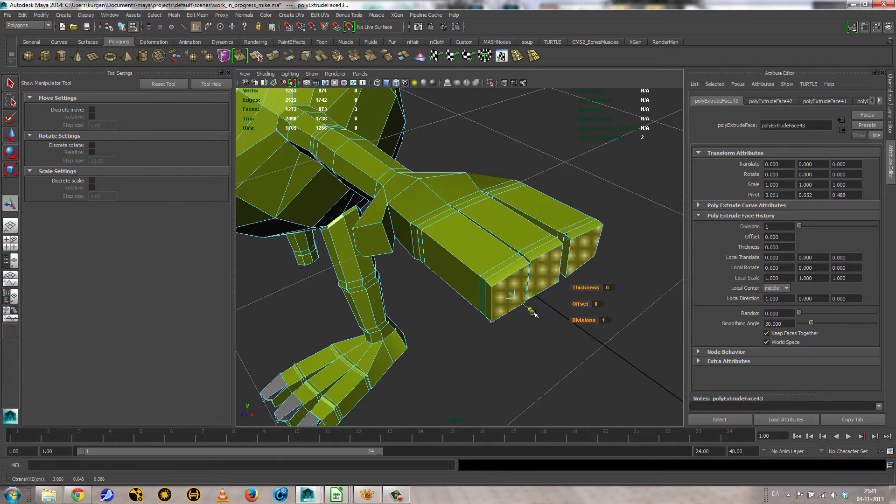
{"action": "left_click_drag", "start_coordinate": [531, 310], "coordinate": [554, 303]}
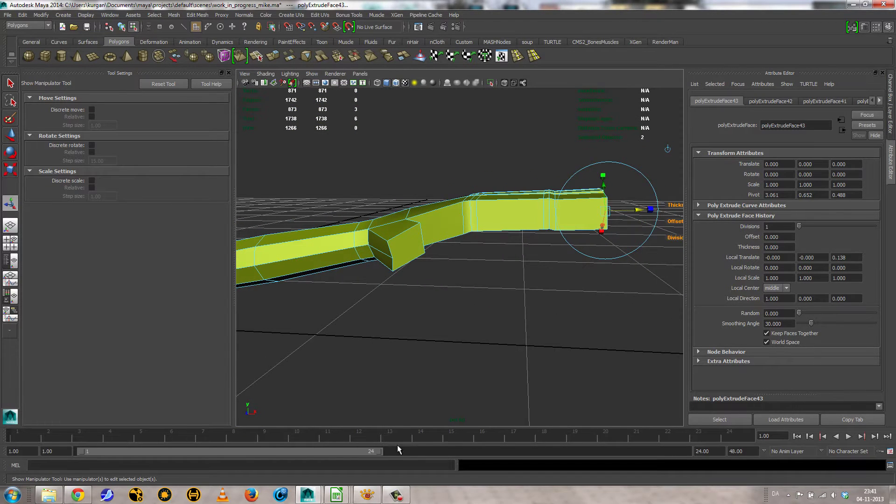
{"action": "left_click", "coordinate": [367, 495]}
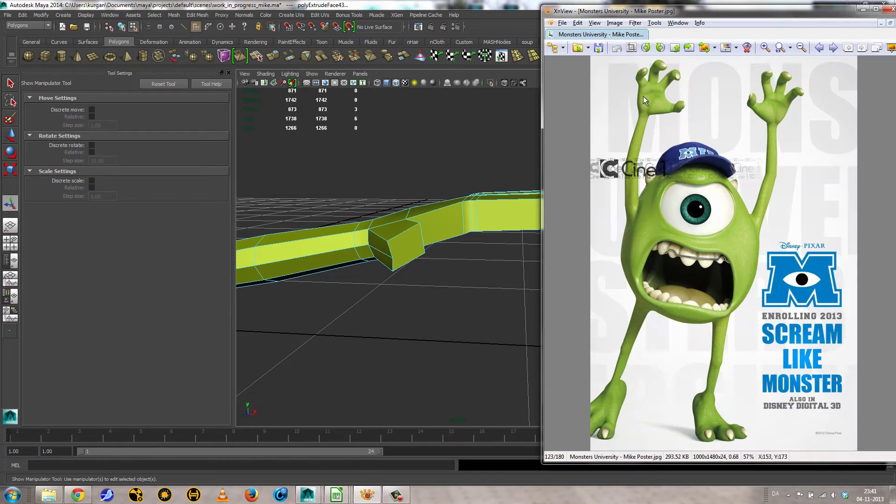
{"action": "left_click_drag", "start_coordinate": [493, 225], "coordinate": [509, 257], "text": "alt"}
{"action": "middle_click_drag", "start_coordinate": [508, 251], "coordinate": [449, 257], "text": "alt"}
{"action": "left_click_drag", "start_coordinate": [470, 276], "coordinate": [420, 248], "text": "alt"}
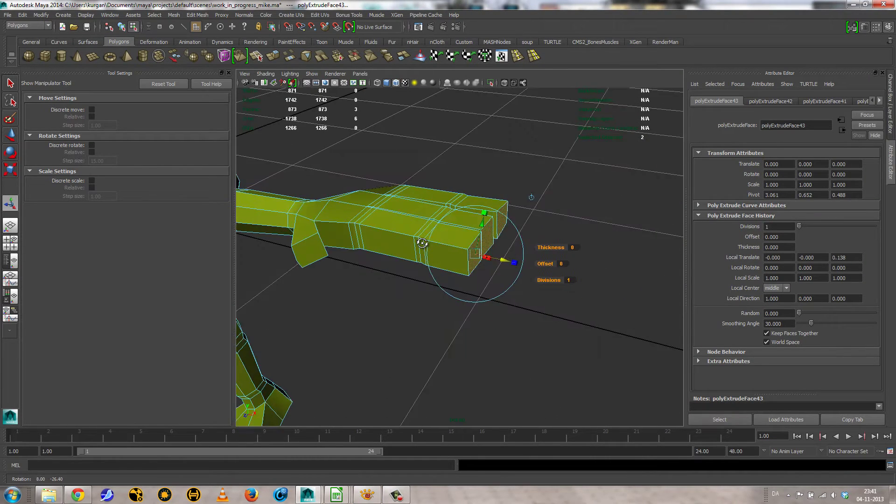
Extrude a short section for the outer knuckle on all fingers with local translate Z 0.019 and translate Y 0.007
{"action": "left_click_drag", "start_coordinate": [509, 261], "coordinate": [509, 261]}
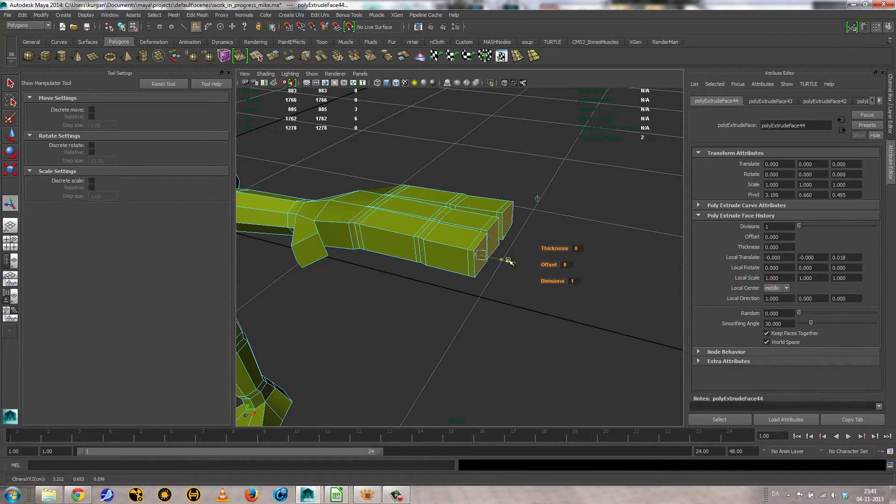
{"action": "left_click", "coordinate": [538, 198]}
{"action": "left_click", "coordinate": [539, 198]}
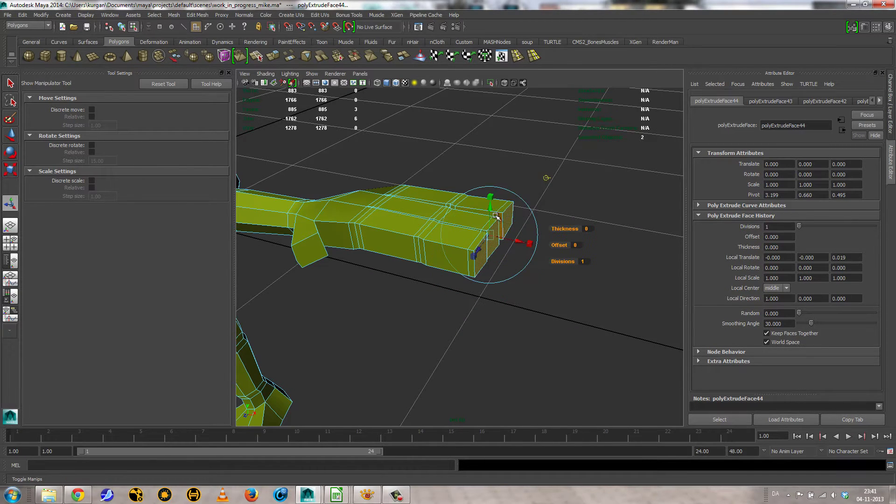
{"action": "left_click_drag", "start_coordinate": [492, 209], "coordinate": [491, 207]}
Extrude the outer knuckle's second section with local translate Z 0.017 and lower its end faces slightly in Y
{"action": "key", "text": "g"}
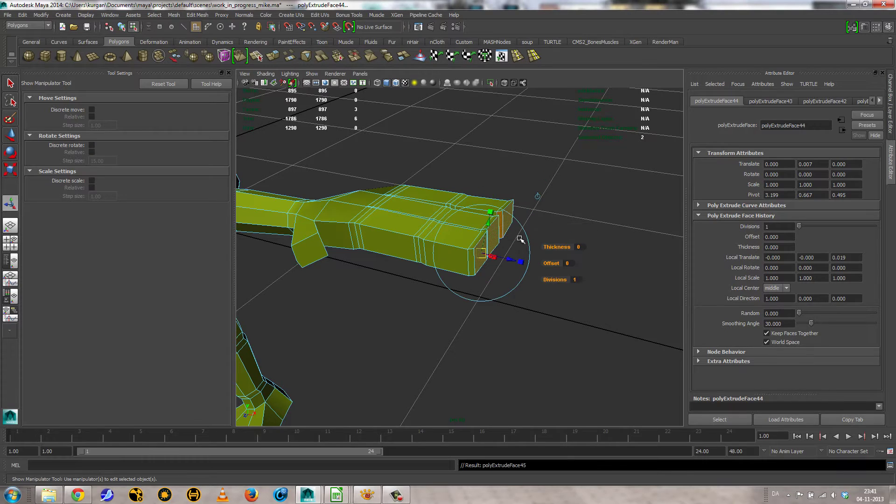
{"action": "left_click_drag", "start_coordinate": [513, 260], "coordinate": [496, 229]}
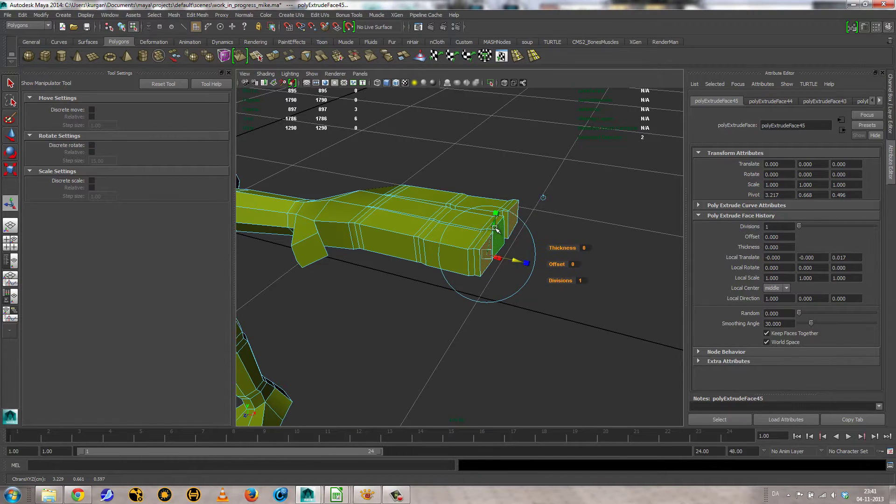
{"action": "left_click", "coordinate": [544, 200]}
Extrude the final finger segments with local translate Z 0.133 and display the mesh in smooth preview
{"action": "key", "text": "g"}
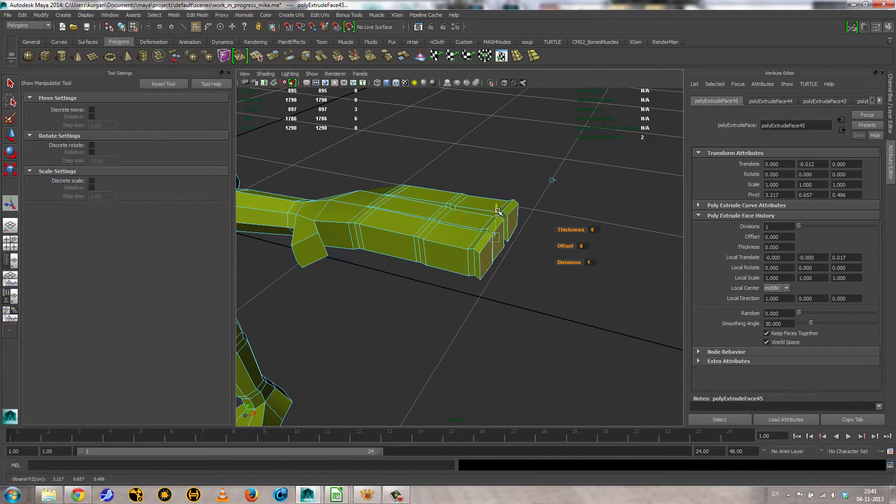
{"action": "left_click_drag", "start_coordinate": [519, 260], "coordinate": [404, 310]}
{"action": "key", "text": "3"}
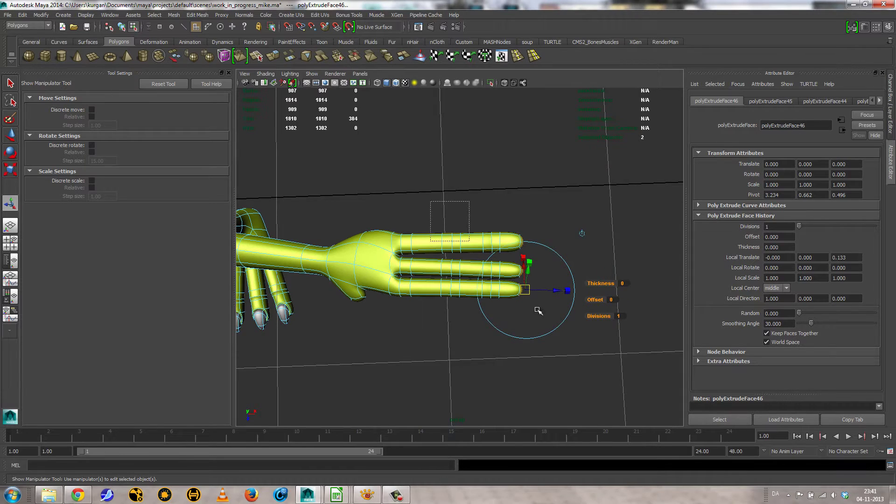
Try to shorten the fingers by moving their outer segments toward the palm, and undo the moves
{"action": "key", "text": "F8"}
{"action": "key", "text": "w"}
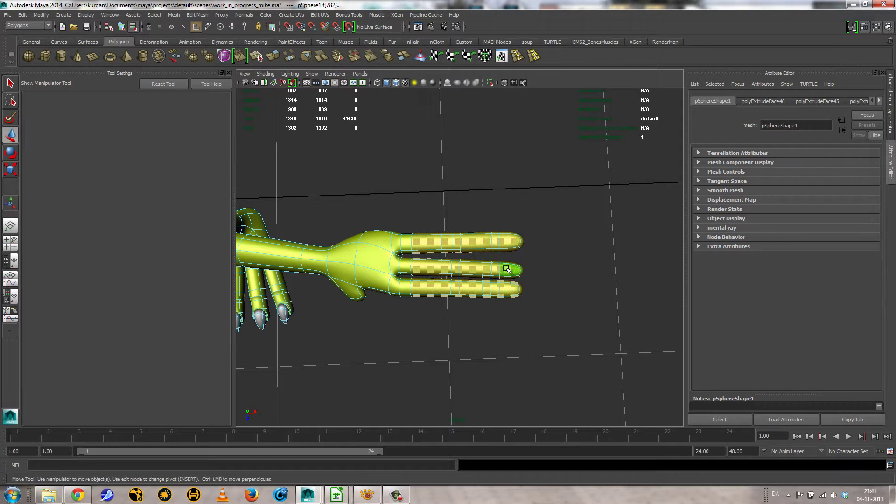
{"action": "left_click_drag", "start_coordinate": [448, 207], "coordinate": [583, 352]}
{"action": "left_click_drag", "start_coordinate": [519, 267], "coordinate": [504, 266]}
{"action": "left_click_drag", "start_coordinate": [457, 216], "coordinate": [572, 358]}
{"action": "left_click_drag", "start_coordinate": [508, 264], "coordinate": [498, 265]}
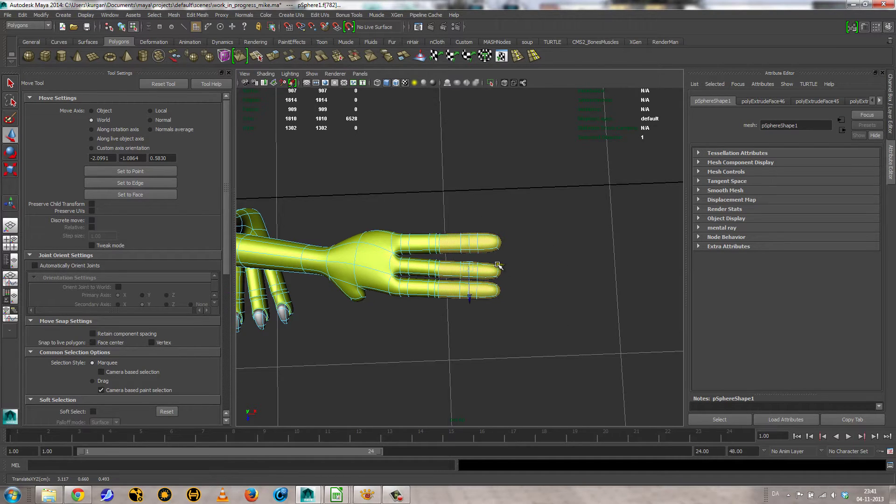
{"action": "key", "text": "ctrl+z"}
{"action": "key", "text": "ctrl+z"}
{"action": "key", "text": "ctrl+z"}
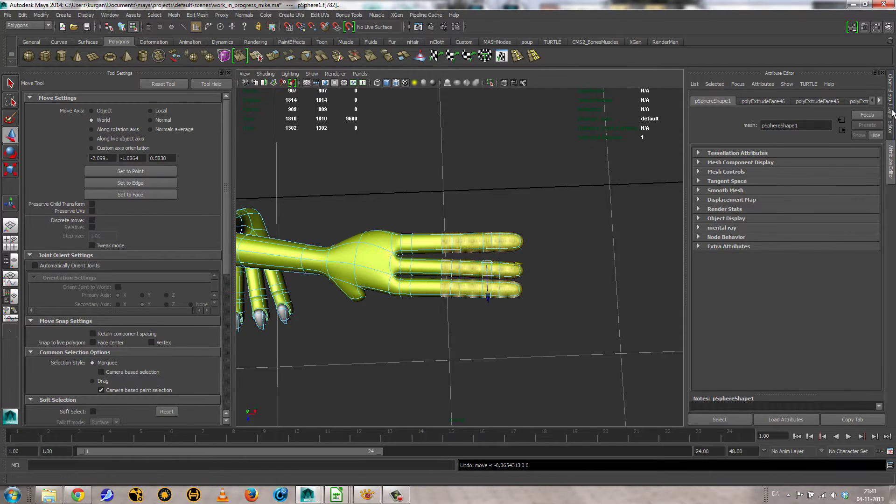
Show the mesh's channels and construction history, and turn the smooth preview off
{"action": "left_click", "coordinate": [891, 115]}
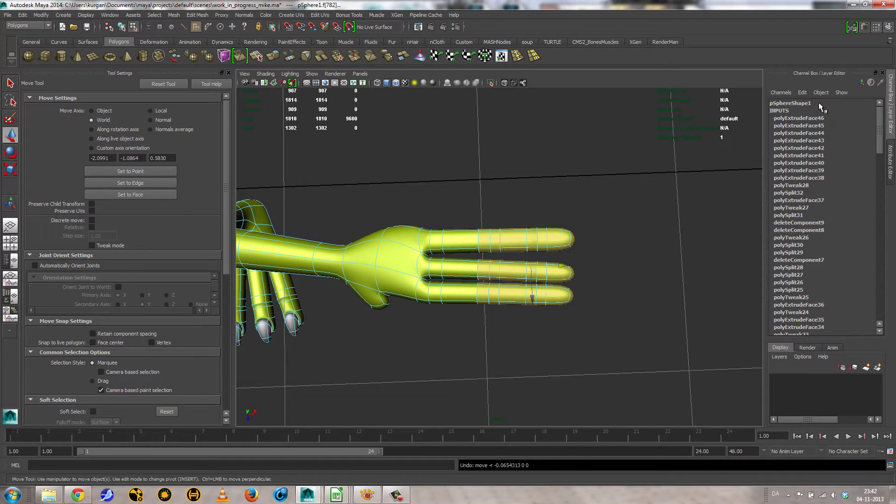
{"action": "key", "text": "1"}
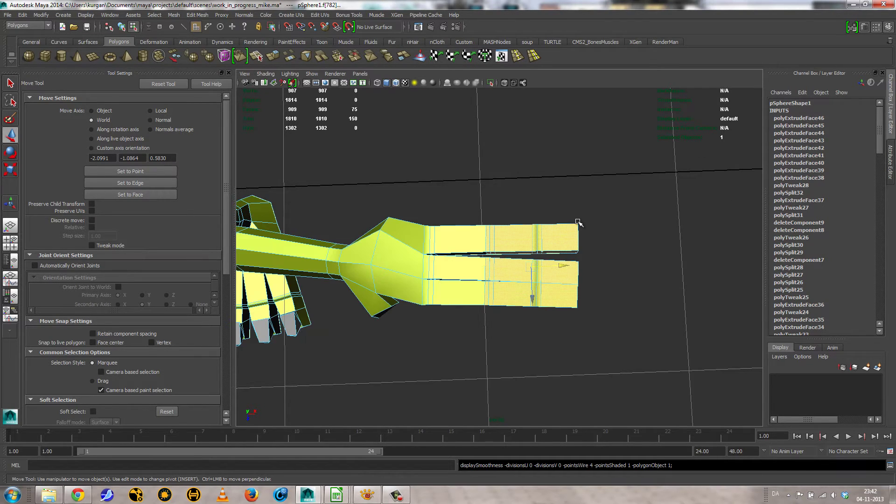
Shorten the finger segments made by polyExtrudeFace43 to a local translate Z of about 0.117
{"action": "left_click", "coordinate": [810, 117]}
{"action": "left_click_drag", "start_coordinate": [639, 249], "coordinate": [275, 255], "text": "alt"}
{"action": "left_click", "coordinate": [5, 206]}
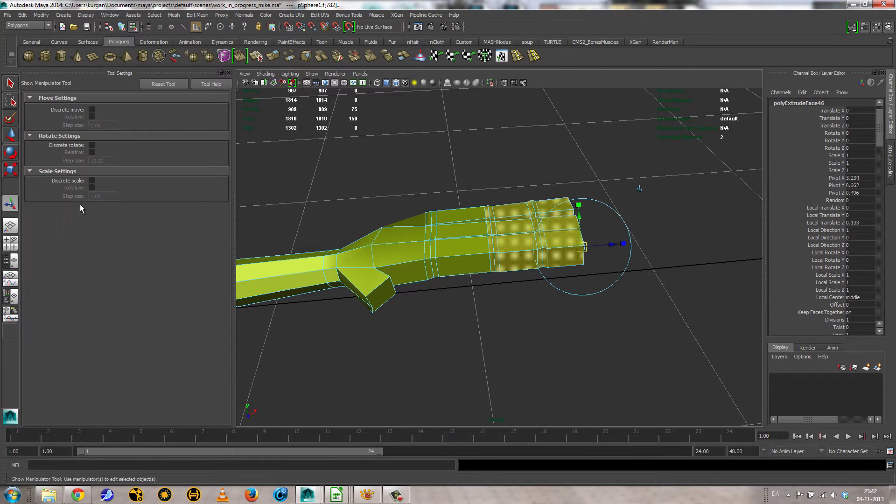
{"action": "scroll", "coordinate": [882, 132], "scroll_direction": "up", "scroll_amount": 5}
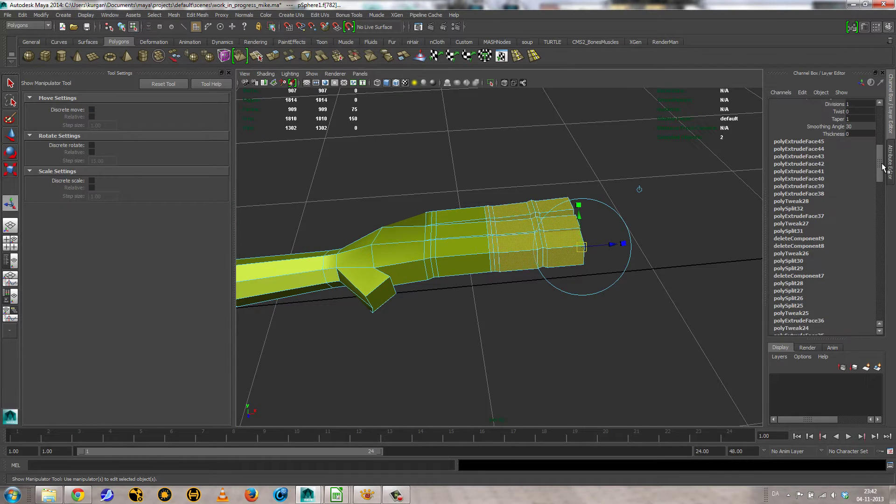
{"action": "left_click", "coordinate": [823, 149]}
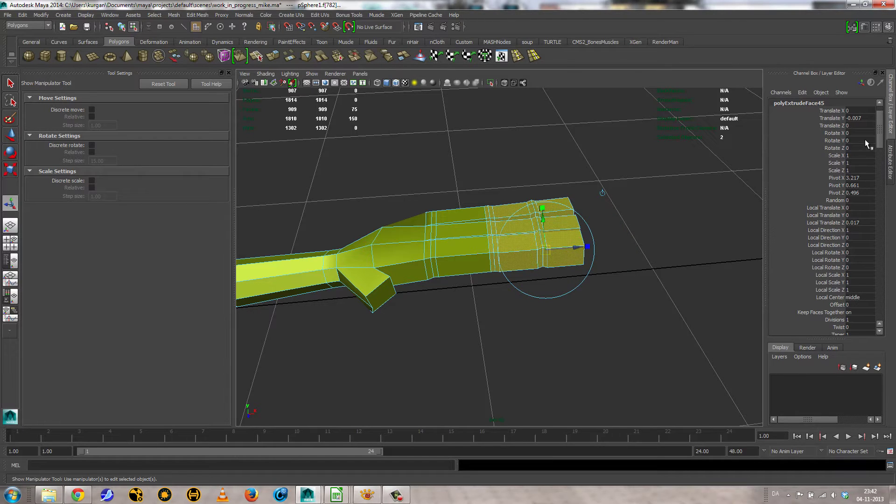
{"action": "left_click_drag", "start_coordinate": [877, 133], "coordinate": [881, 156]}
{"action": "left_click", "coordinate": [821, 220]}
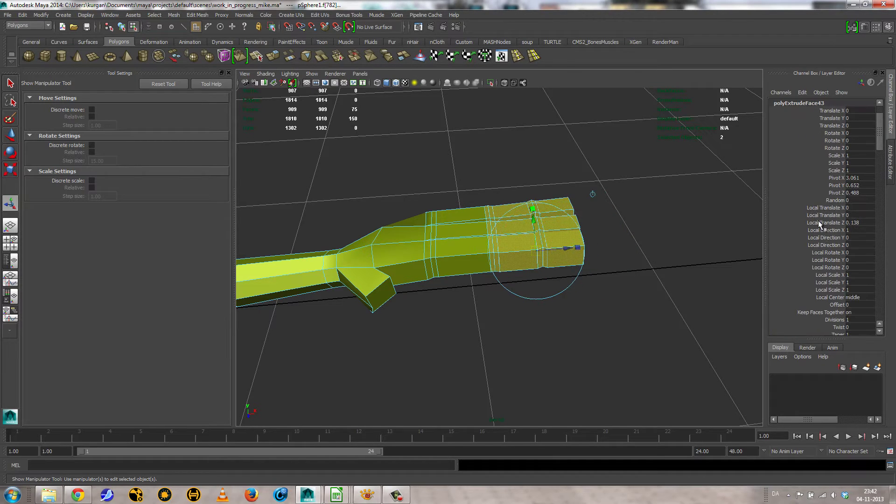
{"action": "left_click_drag", "start_coordinate": [568, 248], "coordinate": [562, 249]}
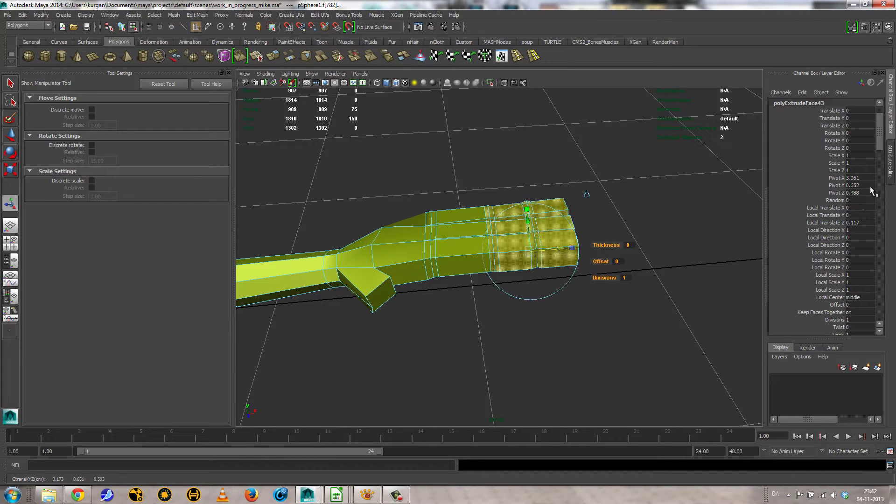
Shorten the finger segments made by polyExtrudeFace40 to a local translate Z of about 0.13
{"action": "left_click_drag", "start_coordinate": [878, 135], "coordinate": [880, 174]}
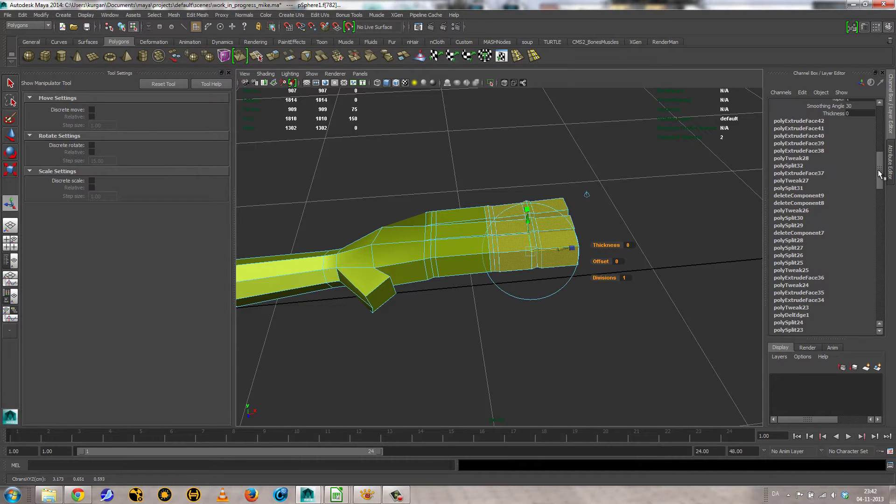
{"action": "left_click", "coordinate": [821, 135]}
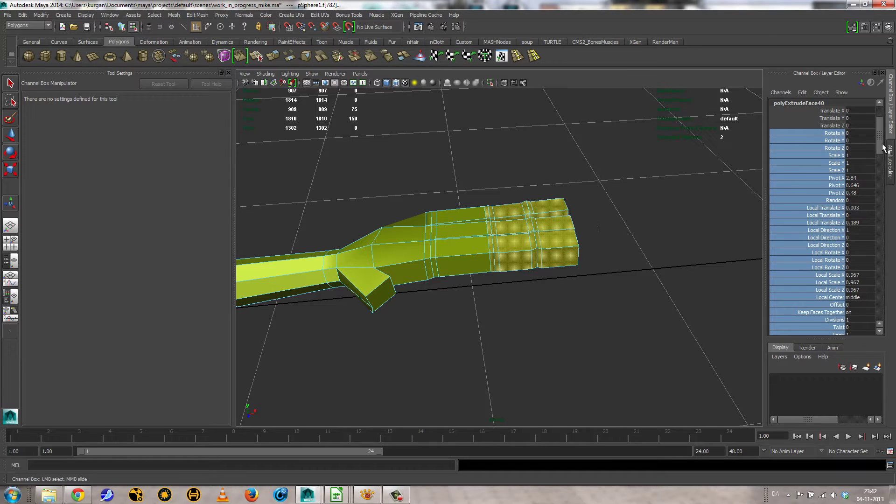
{"action": "mouse_move", "coordinate": [883, 149]}
{"action": "left_mouse_down"}
{"action": "mouse_move", "coordinate": [884, 134]}
{"action": "mouse_move", "coordinate": [879, 154]}
{"action": "left_mouse_up"}
{"action": "left_click", "coordinate": [809, 149]}
{"action": "key", "text": "t"}
{"action": "left_click", "coordinate": [817, 219]}
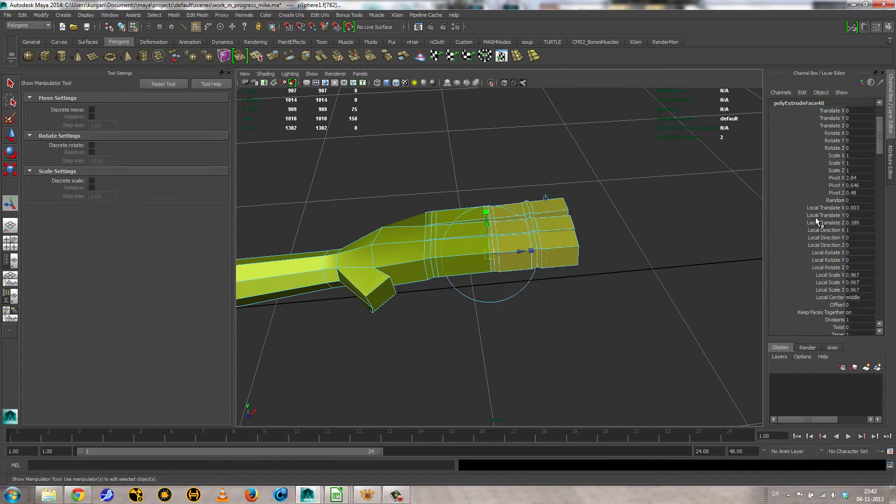
{"action": "left_click_drag", "start_coordinate": [524, 254], "coordinate": [509, 266]}
Preview the hand smoothed and compare its finger proportions with the Mike poster in XnView
{"action": "key", "text": "3"}
{"action": "left_click", "coordinate": [370, 496]}
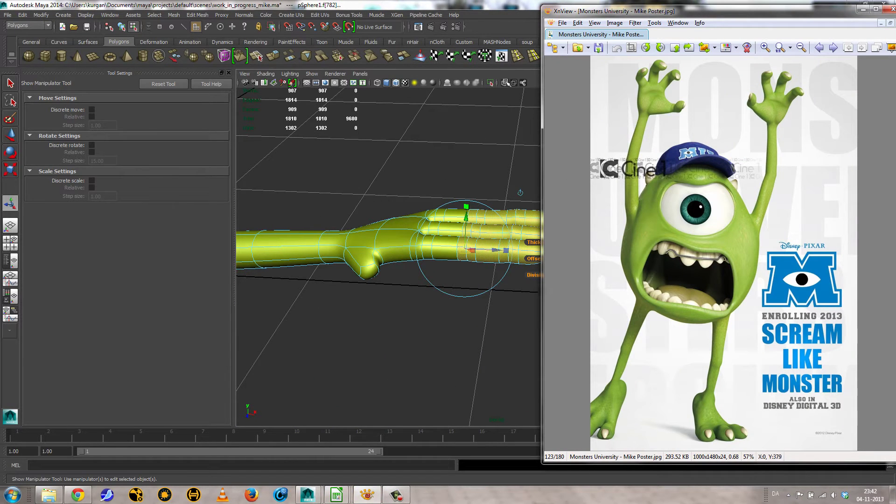
{"action": "left_click", "coordinate": [863, 11]}
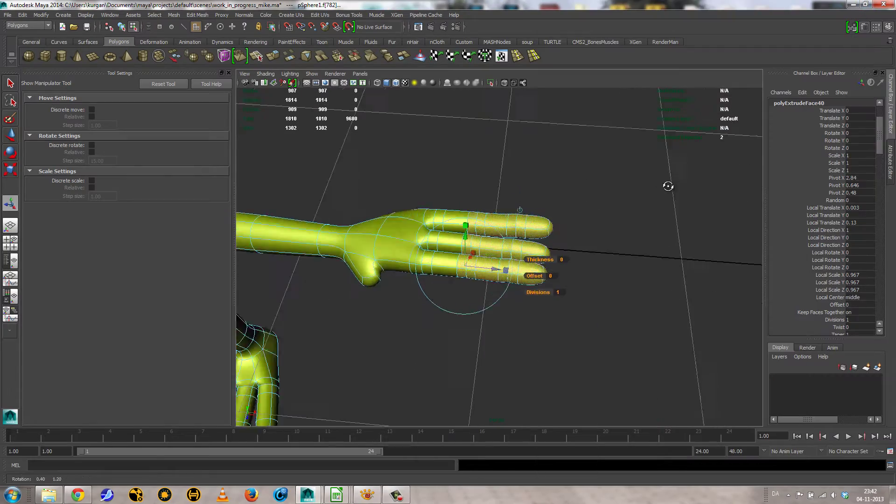
{"action": "left_click_drag", "start_coordinate": [666, 186], "coordinate": [481, 244], "text": "alt"}
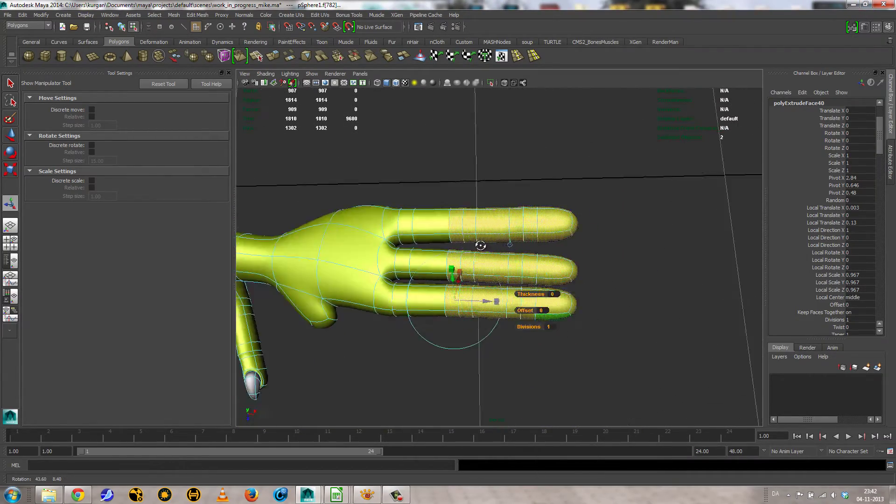
Shorten the outer finger farthest from the thumb by moving its end-segment faces toward the palm
{"action": "left_click", "coordinate": [536, 206]}
{"action": "left_click_drag", "start_coordinate": [503, 195], "coordinate": [587, 243]}
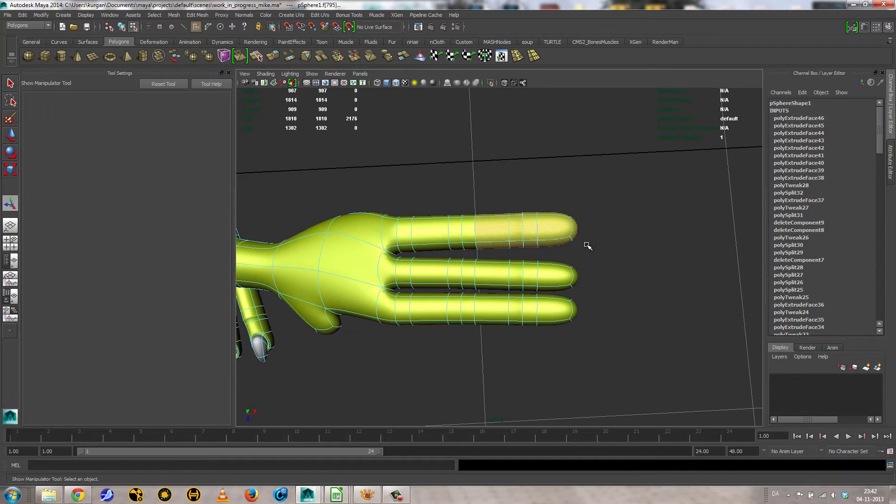
{"action": "key", "text": "space"}
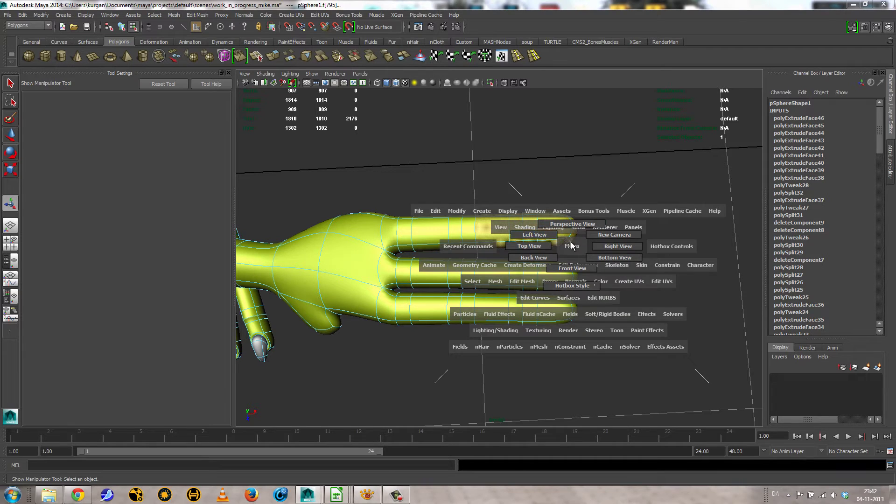
{"action": "mouse_move", "coordinate": [572, 244]}
{"action": "left_mouse_down", "text": "alt"}
{"action": "mouse_move", "coordinate": [552, 250]}
{"action": "mouse_move", "coordinate": [557, 243]}
{"action": "left_mouse_up", "text": "alt"}
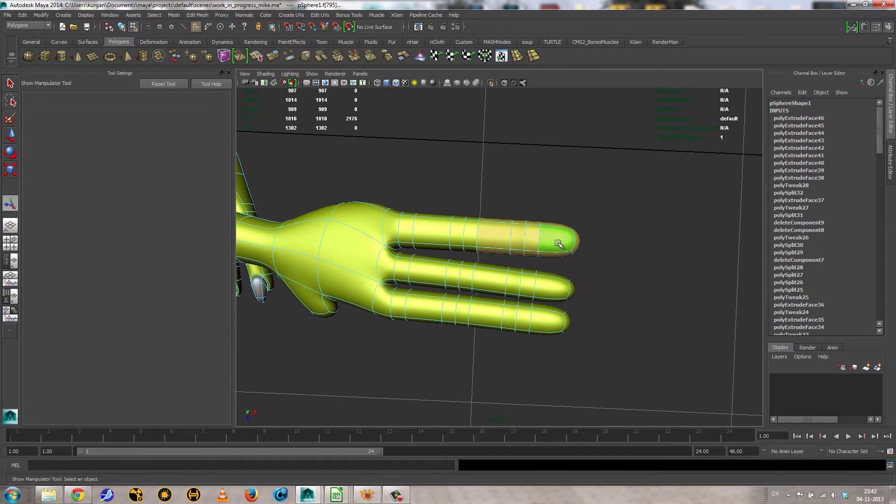
{"action": "key", "text": "w"}
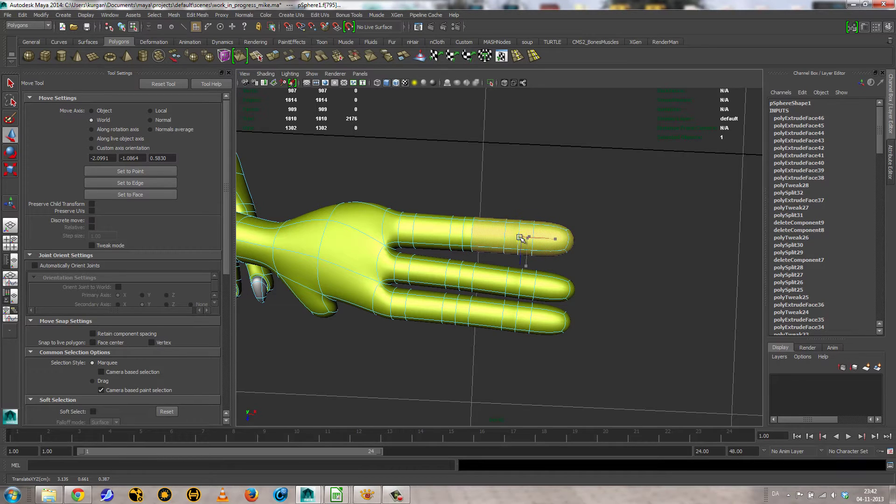
{"action": "left_click_drag", "start_coordinate": [446, 206], "coordinate": [491, 246]}
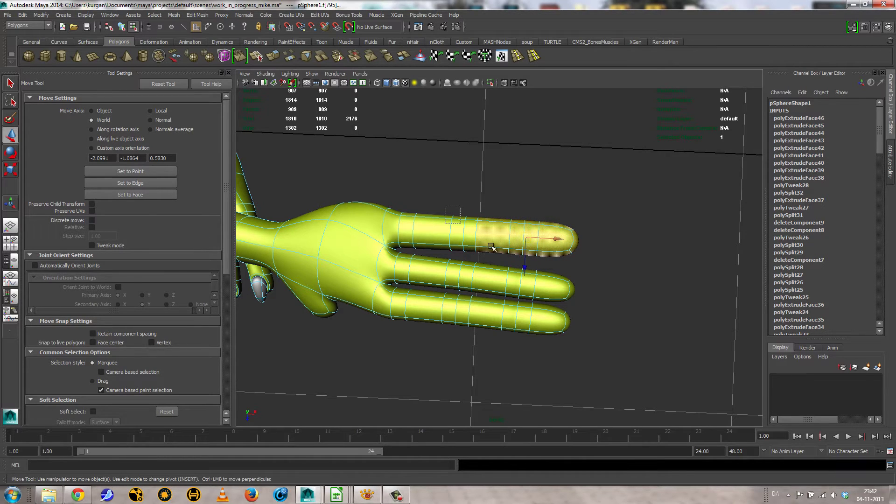
{"action": "left_click_drag", "start_coordinate": [602, 253], "coordinate": [606, 255]}
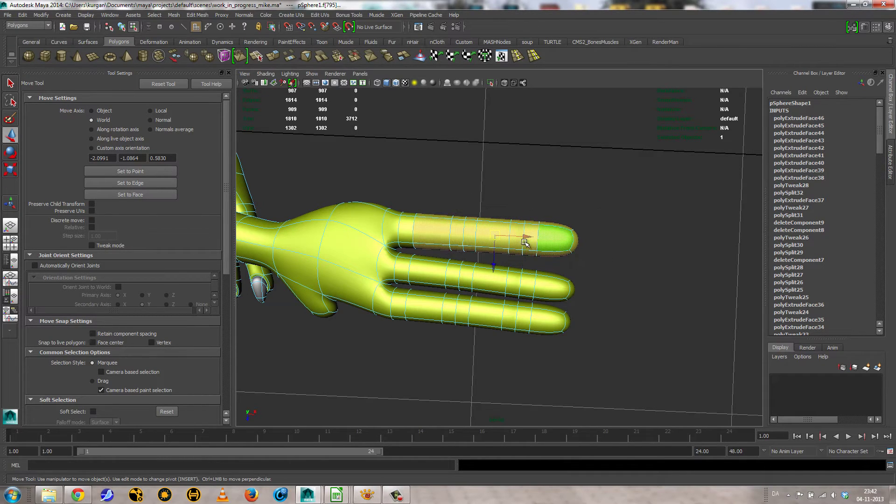
{"action": "left_click", "coordinate": [493, 237]}
{"action": "left_click_drag", "start_coordinate": [460, 210], "coordinate": [606, 258]}
Move the end faces of the finger nearest the thumb toward the palm, and adjust the outermost finger's end faces
{"action": "left_click_drag", "start_coordinate": [523, 239], "coordinate": [595, 301]}
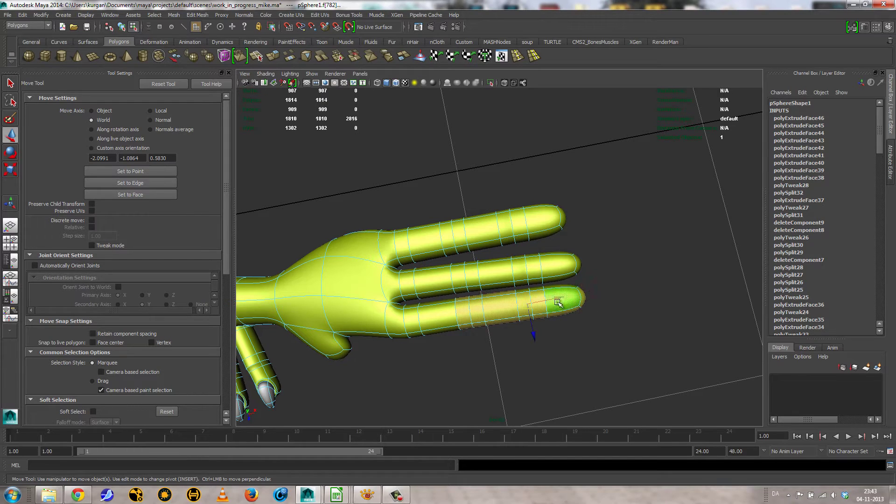
{"action": "mouse_move", "coordinate": [527, 304]}
{"action": "left_mouse_down"}
{"action": "mouse_move", "coordinate": [515, 305]}
{"action": "mouse_move", "coordinate": [525, 306]}
{"action": "left_mouse_up"}
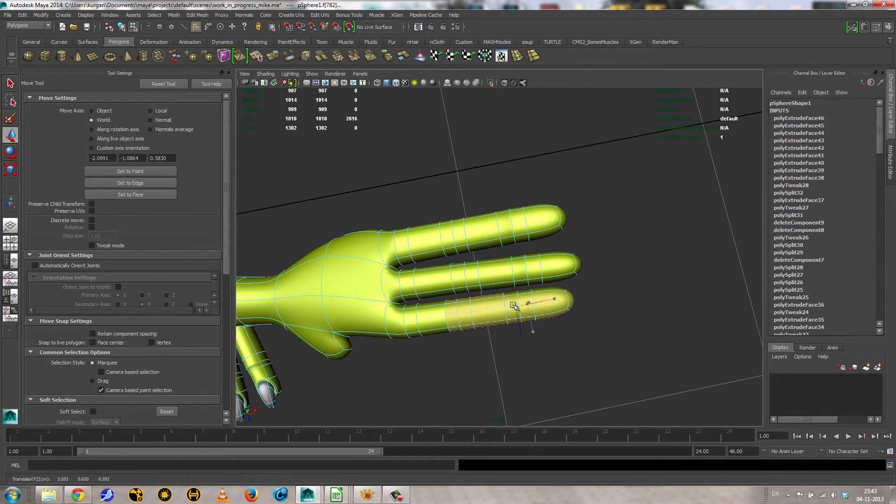
{"action": "left_click_drag", "start_coordinate": [456, 191], "coordinate": [577, 252]}
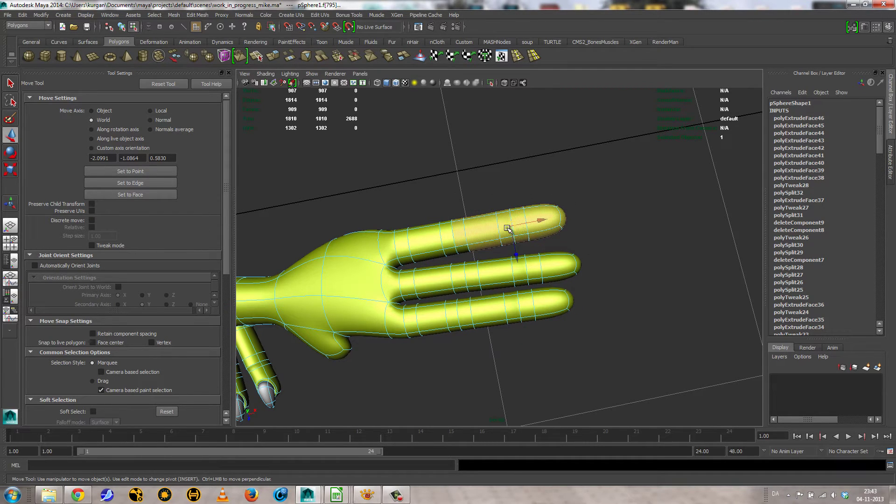
{"action": "left_click_drag", "start_coordinate": [508, 228], "coordinate": [528, 206]}
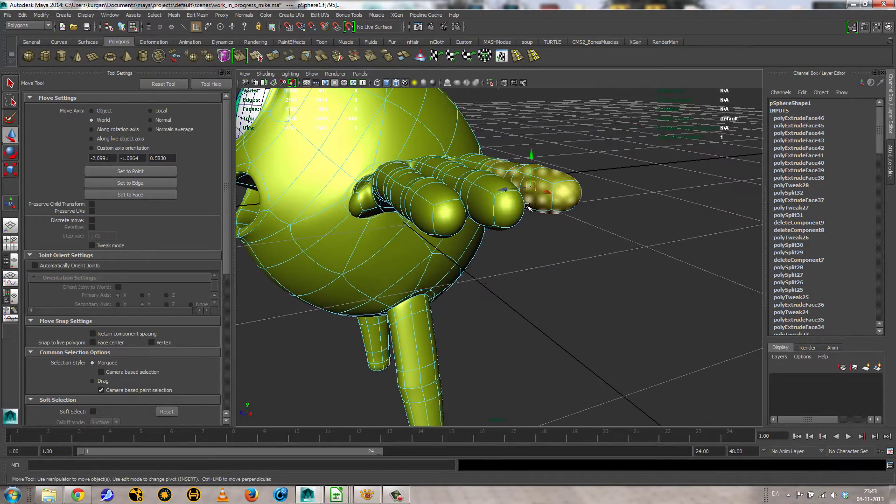
Extrude the thumb's tip face outward with local translate X 0.111 and Z 0.133
{"action": "left_click_drag", "start_coordinate": [440, 238], "coordinate": [490, 229], "text": "alt"}
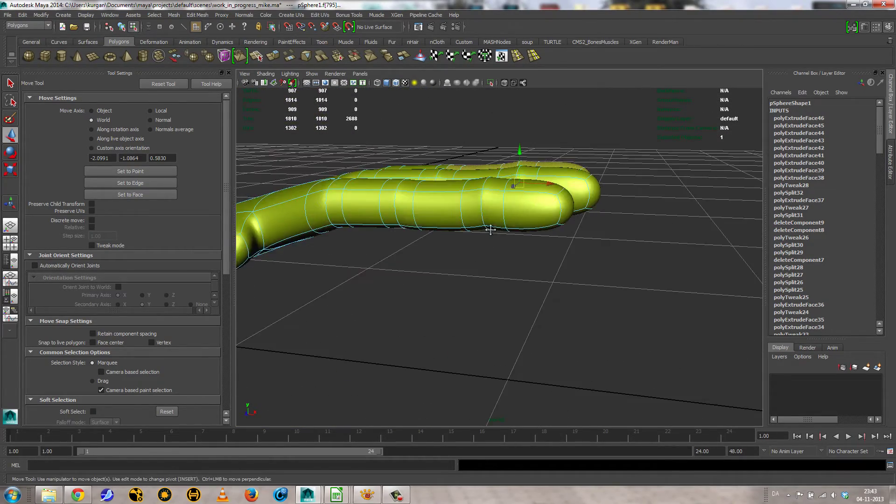
{"action": "middle_click_drag", "start_coordinate": [491, 229], "coordinate": [575, 237], "text": "alt"}
{"action": "middle_click_drag", "start_coordinate": [520, 213], "coordinate": [611, 200], "text": "alt"}
{"action": "right_click", "coordinate": [419, 235]}
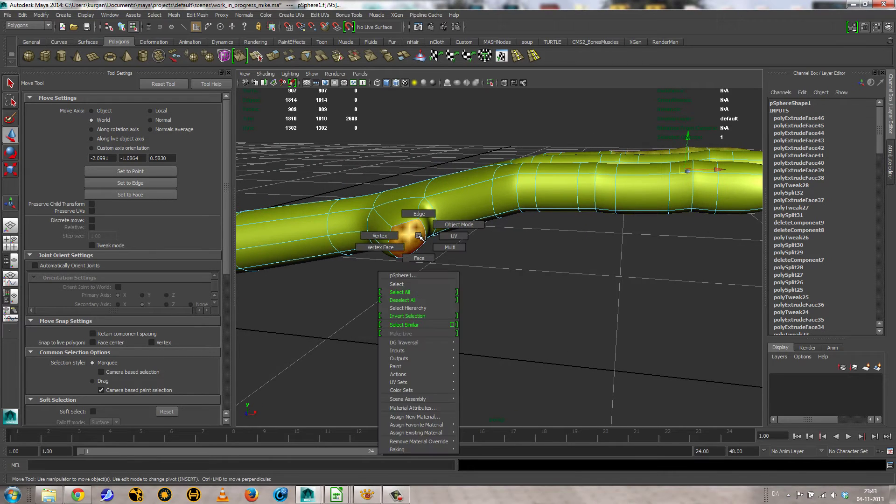
{"action": "left_click", "coordinate": [419, 235]}
{"action": "left_click_drag", "start_coordinate": [437, 241], "coordinate": [481, 207], "text": "alt"}
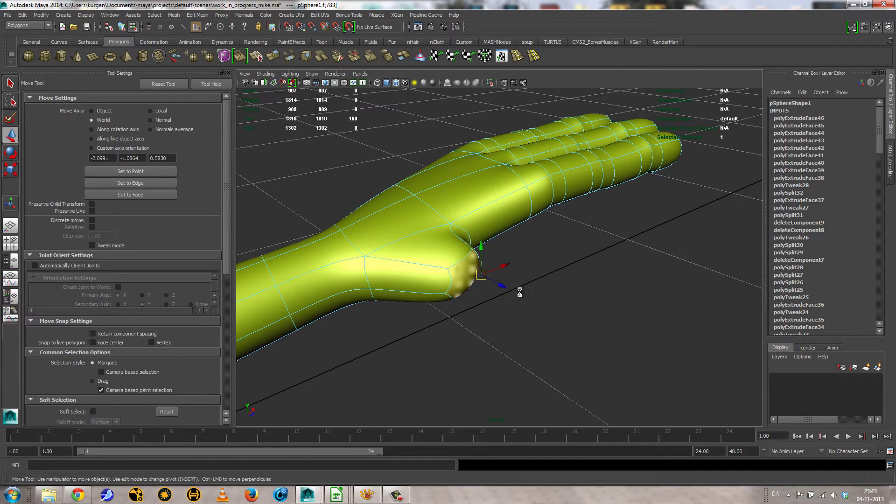
{"action": "left_click_drag", "start_coordinate": [508, 281], "coordinate": [501, 332]}
Show the smoothed mesh with its cage and rotate the extruded thumb face to about 49 degrees on local Y
{"action": "left_click", "coordinate": [605, 296]}
{"action": "key", "text": "2"}
{"action": "left_click", "coordinate": [501, 346]}
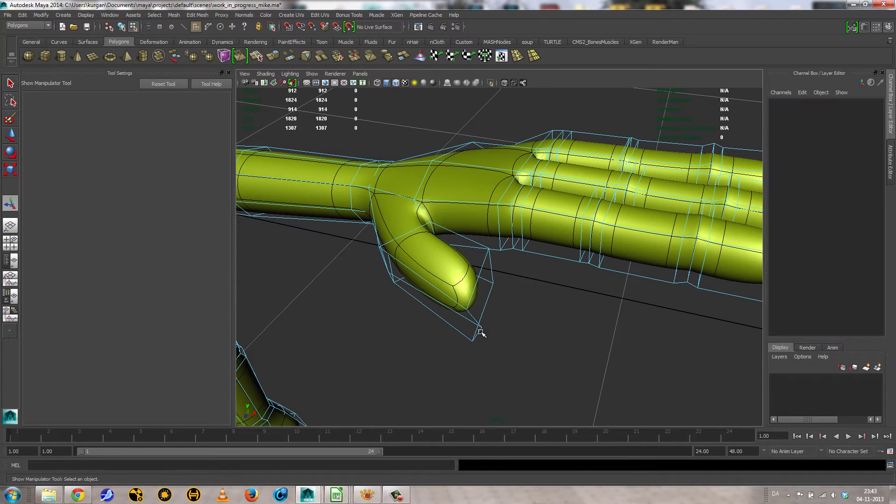
{"action": "key", "text": "ctrl+z"}
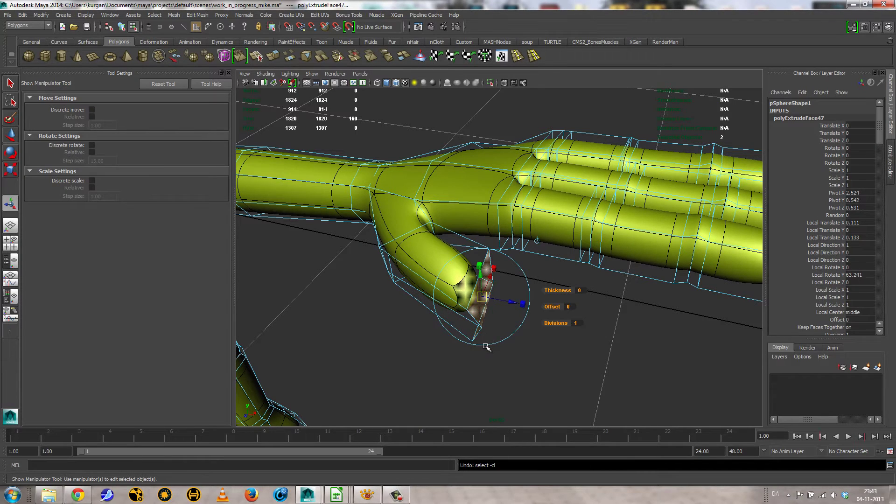
{"action": "left_click_drag", "start_coordinate": [487, 345], "coordinate": [475, 329]}
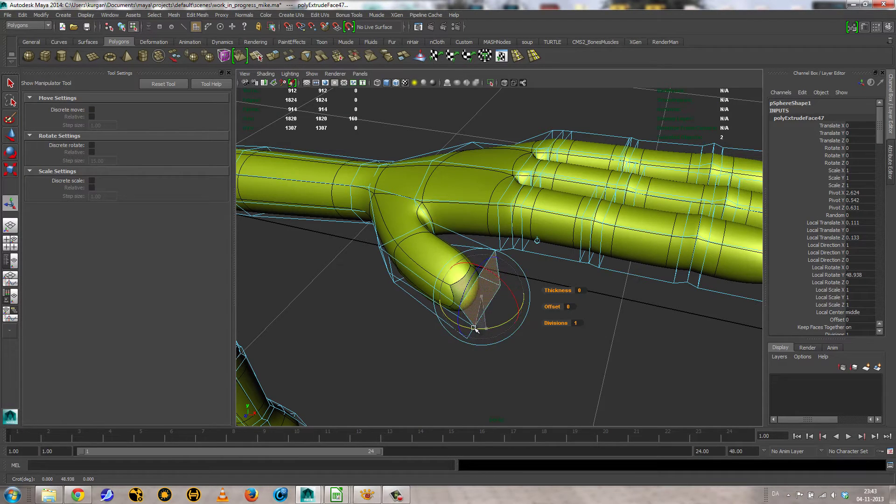
Extrude the thumb's end face three more times to form a knuckle and a final segment with local translate Z 0.163
{"action": "key", "text": "ctrl+e"}
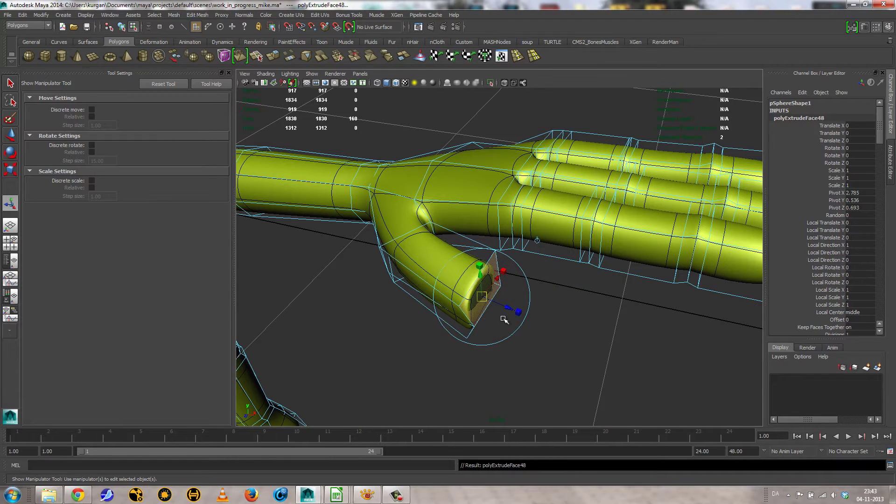
{"action": "left_click_drag", "start_coordinate": [505, 320], "coordinate": [575, 332]}
{"action": "key", "text": "ctrl+e"}
{"action": "key", "text": "ctrl+e"}
{"action": "scroll", "coordinate": [602, 337], "scroll_direction": "down", "scroll_amount": 4}
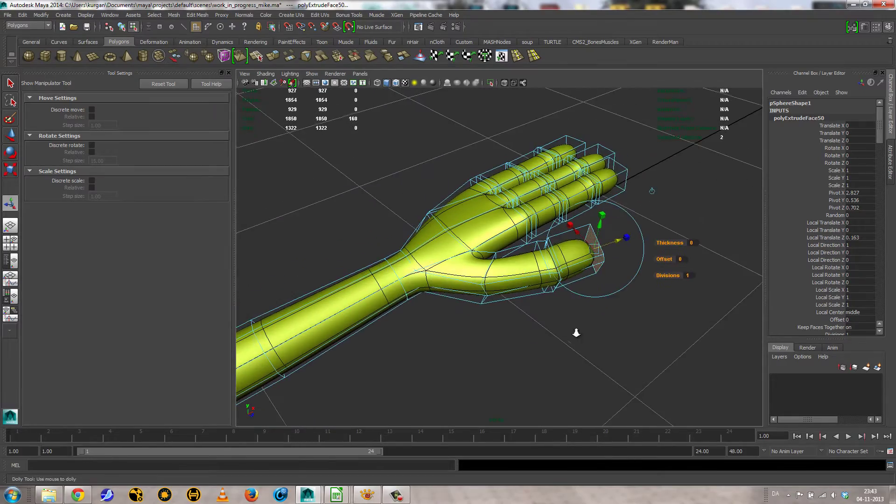
Reshape the web between thumb and palm by moving the vertex pairs at the palm edge and the thumb's inner base
{"action": "scroll", "coordinate": [561, 336], "scroll_direction": "up", "scroll_amount": 5}
{"action": "scroll", "coordinate": [561, 336], "scroll_direction": "up", "scroll_amount": 3}
{"action": "right_click_drag", "start_coordinate": [429, 274], "coordinate": [389, 272]}
{"action": "left_click", "coordinate": [396, 256]}
{"action": "left_click_drag", "start_coordinate": [396, 256], "coordinate": [460, 329], "text": "alt"}
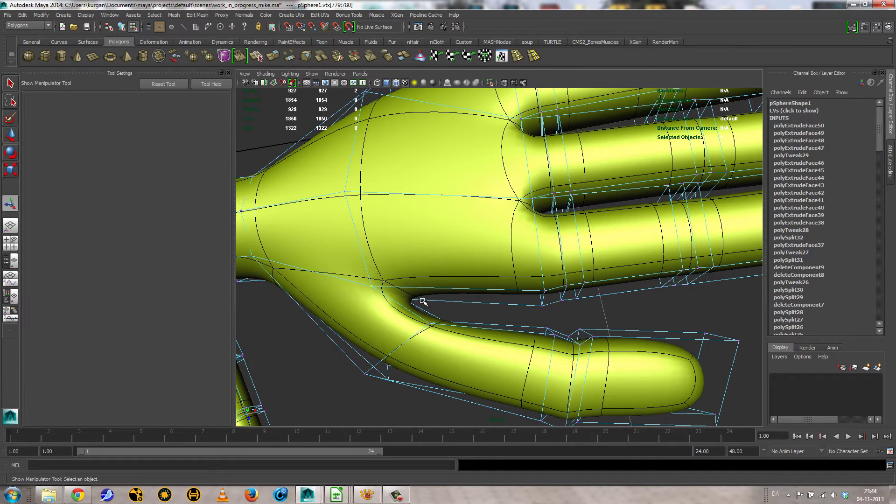
{"action": "key", "text": "w"}
{"action": "left_click_drag", "start_coordinate": [397, 293], "coordinate": [473, 346]}
{"action": "left_click_drag", "start_coordinate": [437, 323], "coordinate": [506, 340]}
{"action": "scroll", "coordinate": [472, 322], "scroll_direction": "down", "scroll_amount": 8}
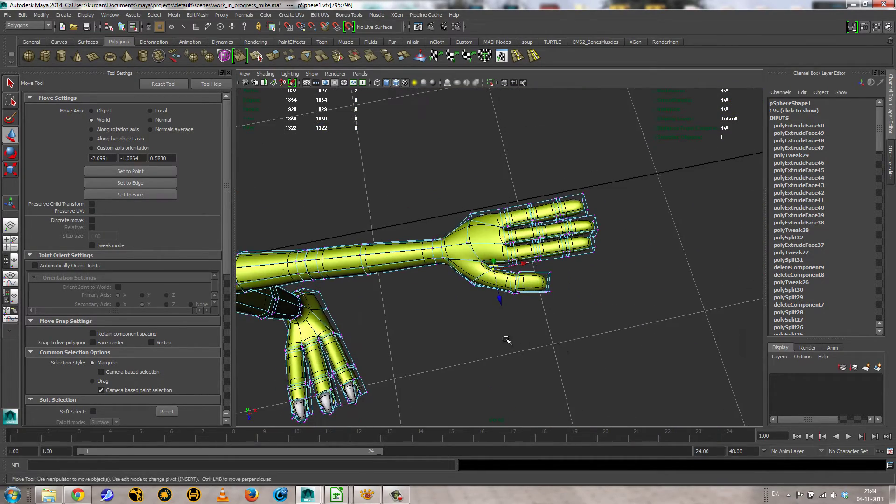
Select all vertices of the thumb's outer segments and shift them slightly toward the fingers
{"action": "scroll", "coordinate": [614, 362], "scroll_direction": "up", "scroll_amount": 6}
{"action": "left_click_drag", "start_coordinate": [518, 285], "coordinate": [648, 367]}
{"action": "left_click_drag", "start_coordinate": [555, 312], "coordinate": [556, 304]}
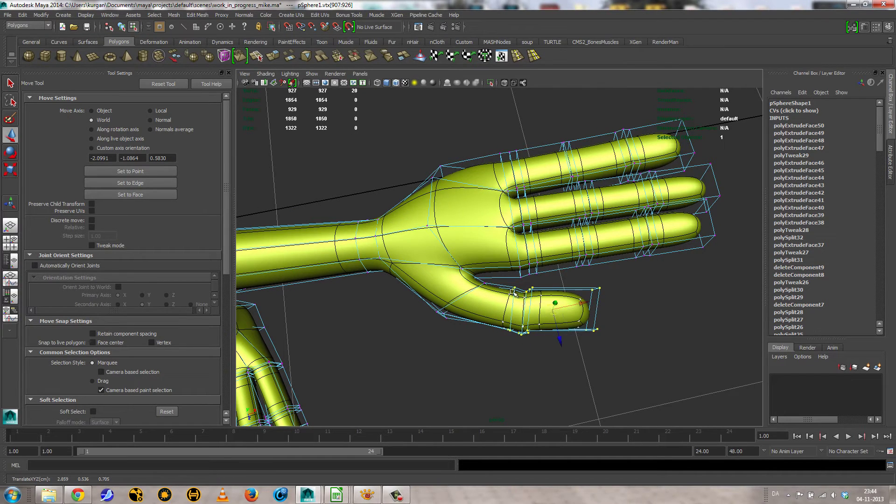
In unsmoothed wireframe display, move the palm-web and inner thumb-base vertex pairs close together
{"action": "left_click_drag", "start_coordinate": [446, 257], "coordinate": [477, 281]}
{"action": "right_click_drag", "start_coordinate": [518, 317], "coordinate": [606, 333], "text": "alt"}
{"action": "key", "text": "4"}
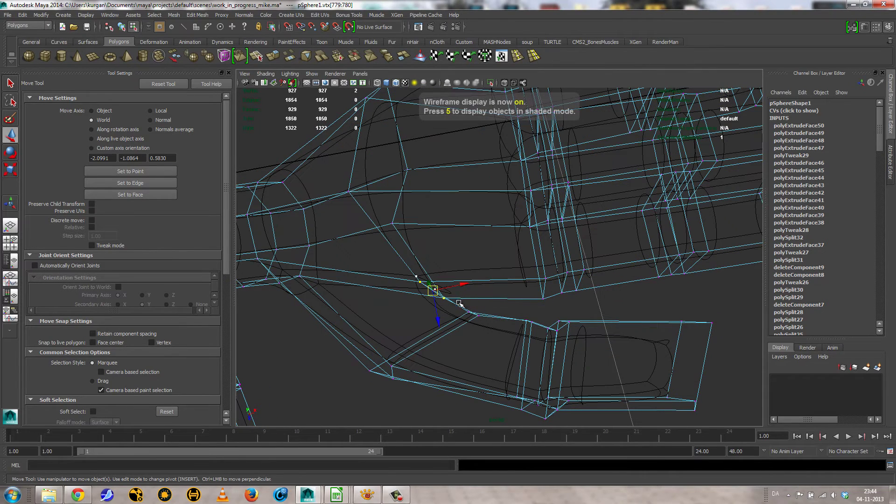
{"action": "left_click", "coordinate": [486, 308]}
{"action": "key", "text": "1"}
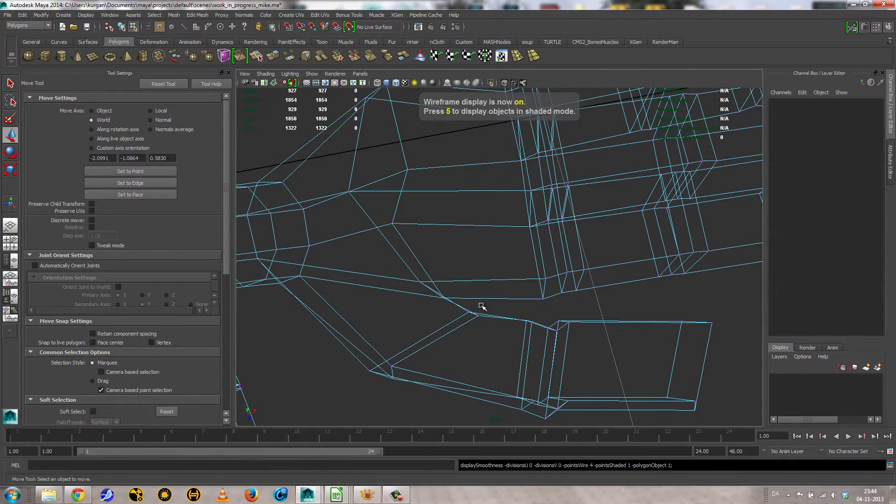
{"action": "left_click_drag", "start_coordinate": [411, 273], "coordinate": [467, 305]}
{"action": "right_click_drag", "start_coordinate": [516, 350], "coordinate": [475, 347], "text": "alt"}
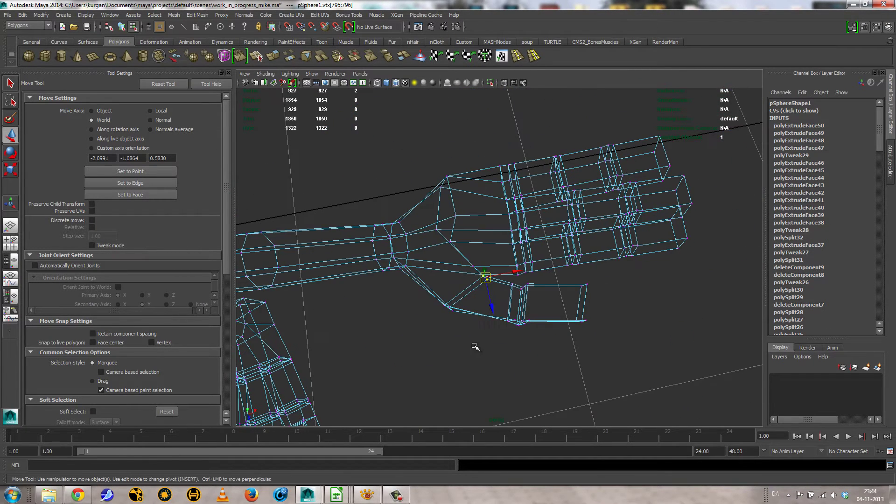
Switch to smoothed shaded display and delete the lengthwise edge run along the outer side of the thumb
{"action": "key", "text": "3"}
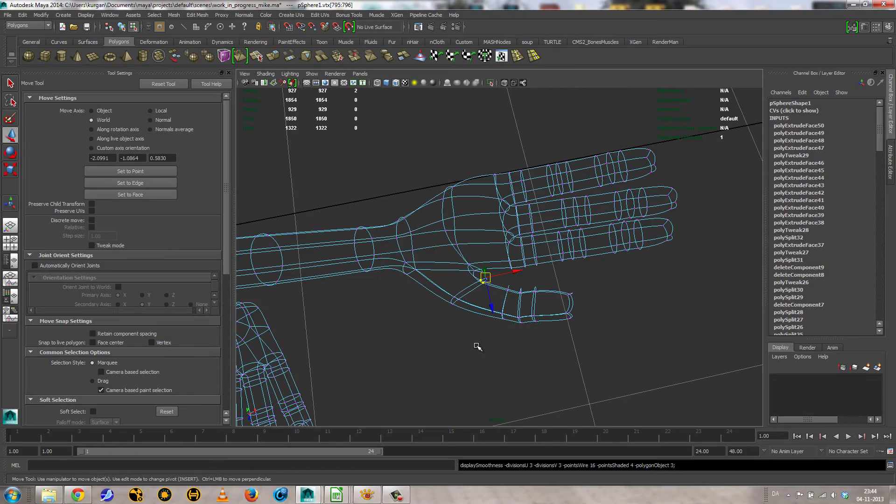
{"action": "key", "text": "5"}
{"action": "mouse_move", "coordinate": [531, 354]}
{"action": "left_mouse_down", "text": "alt"}
{"action": "mouse_move", "coordinate": [478, 334]}
{"action": "mouse_move", "coordinate": [442, 343]}
{"action": "mouse_move", "coordinate": [472, 315]}
{"action": "mouse_move", "coordinate": [517, 293]}
{"action": "mouse_move", "coordinate": [540, 294]}
{"action": "mouse_move", "coordinate": [511, 281]}
{"action": "mouse_move", "coordinate": [524, 264]}
{"action": "mouse_move", "coordinate": [512, 250]}
{"action": "mouse_move", "coordinate": [380, 256]}
{"action": "mouse_move", "coordinate": [445, 219]}
{"action": "left_mouse_up", "text": "alt"}
{"action": "right_click_drag", "start_coordinate": [446, 236], "coordinate": [447, 215]}
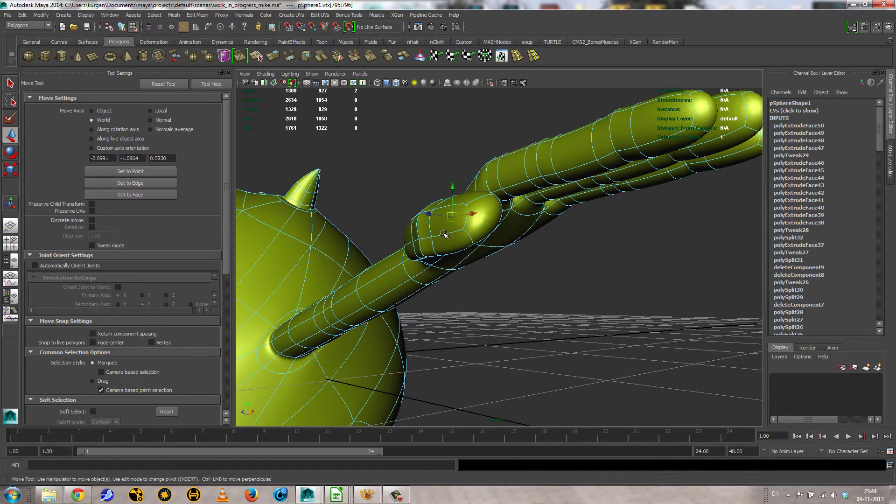
{"action": "left_click", "coordinate": [450, 211]}
{"action": "left_click_drag", "start_coordinate": [450, 211], "coordinate": [523, 248], "text": "alt"}
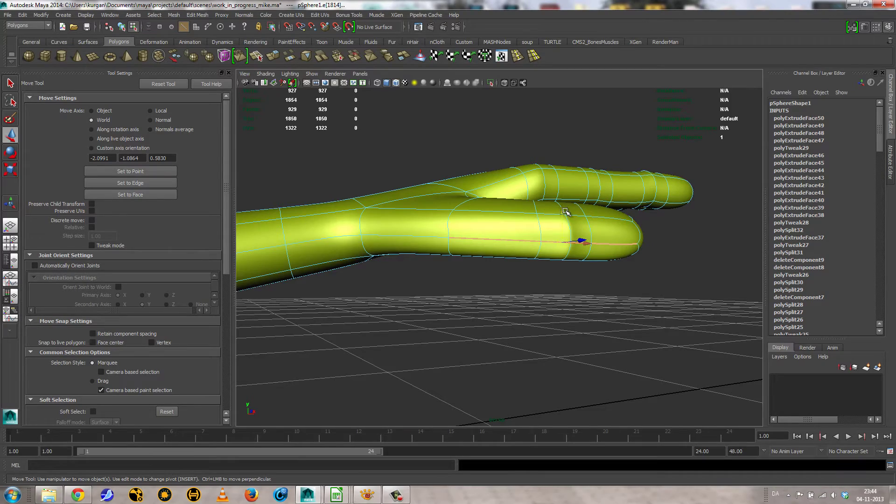
{"action": "middle_click_drag", "start_coordinate": [566, 211], "coordinate": [564, 200]}
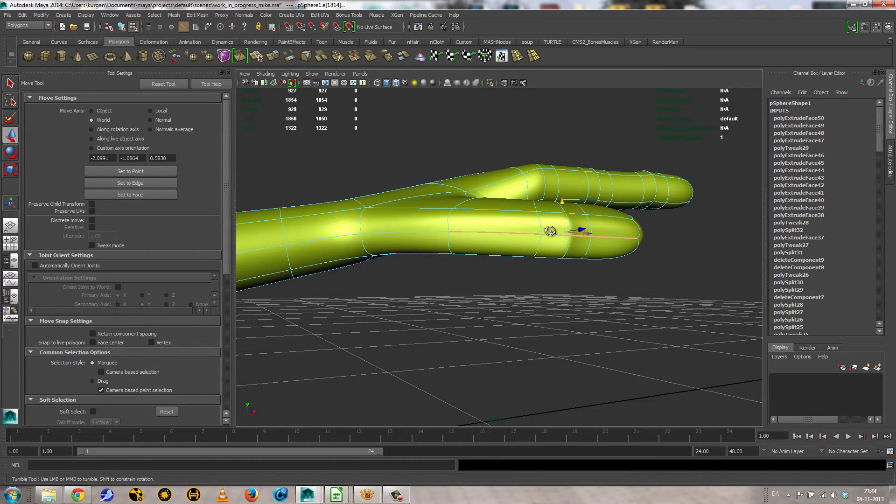
{"action": "left_click_drag", "start_coordinate": [551, 231], "coordinate": [466, 241], "text": "alt"}
{"action": "key", "text": "Delete"}
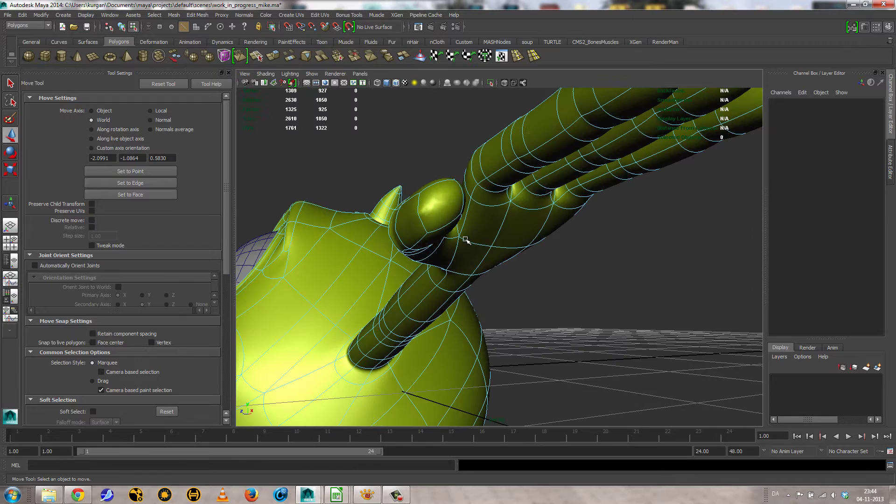
Delete the stray vertices left where the thumb's lengthwise edges were removed
{"action": "right_click_drag", "start_coordinate": [466, 240], "coordinate": [422, 216]}
{"action": "left_click", "coordinate": [419, 212]}
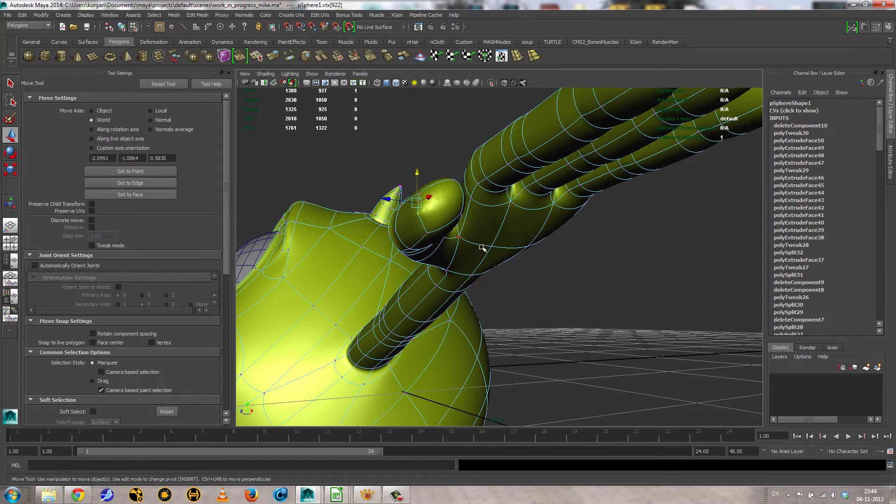
{"action": "left_click", "coordinate": [482, 264]}
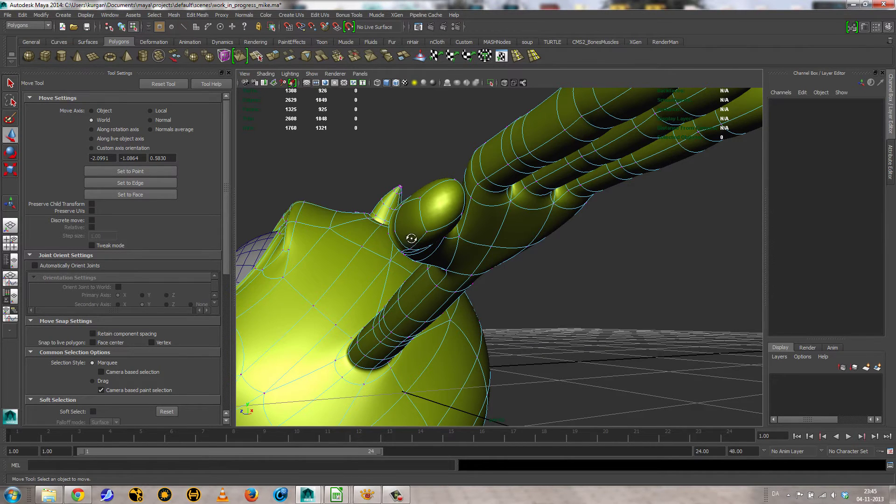
{"action": "left_click_drag", "start_coordinate": [411, 238], "coordinate": [512, 233], "text": "alt"}
{"action": "key", "text": "Delete"}
Select the row of faces along the thumb's outer side and raise them slightly
{"action": "right_click_drag", "start_coordinate": [512, 234], "coordinate": [512, 257]}
{"action": "left_click", "coordinate": [500, 228]}
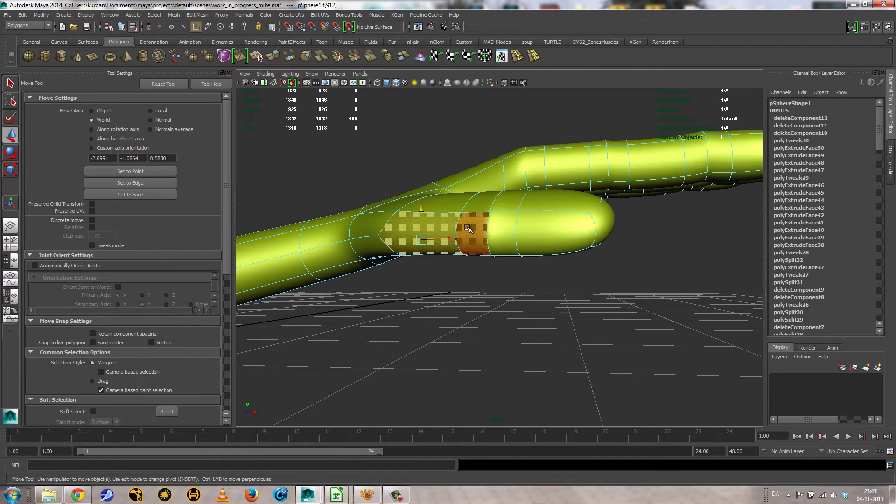
{"action": "left_click", "coordinate": [455, 229]}
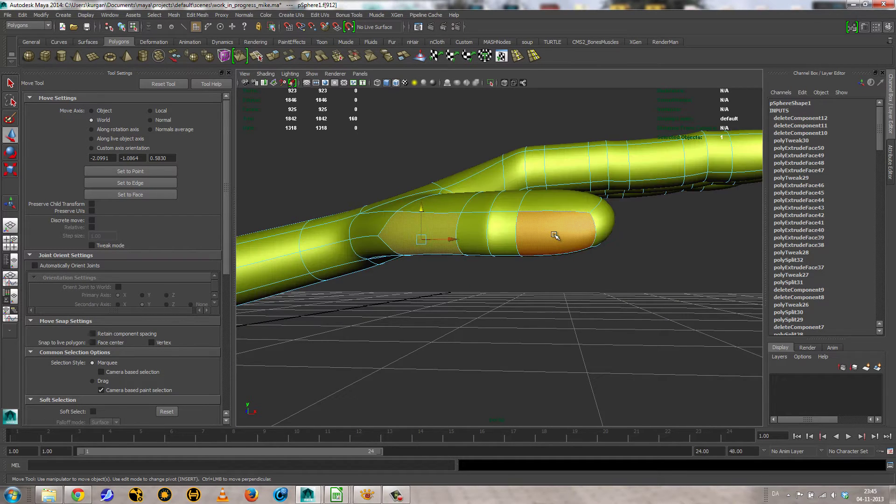
{"action": "double_click", "coordinate": [556, 234], "text": "shift"}
{"action": "left_click", "coordinate": [455, 237]}
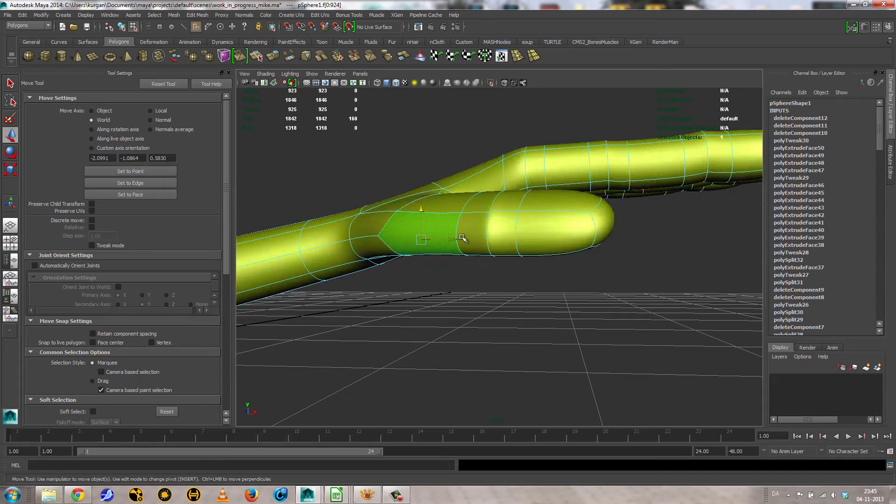
{"action": "double_click", "coordinate": [527, 242], "text": "shift"}
{"action": "left_click", "coordinate": [452, 243]}
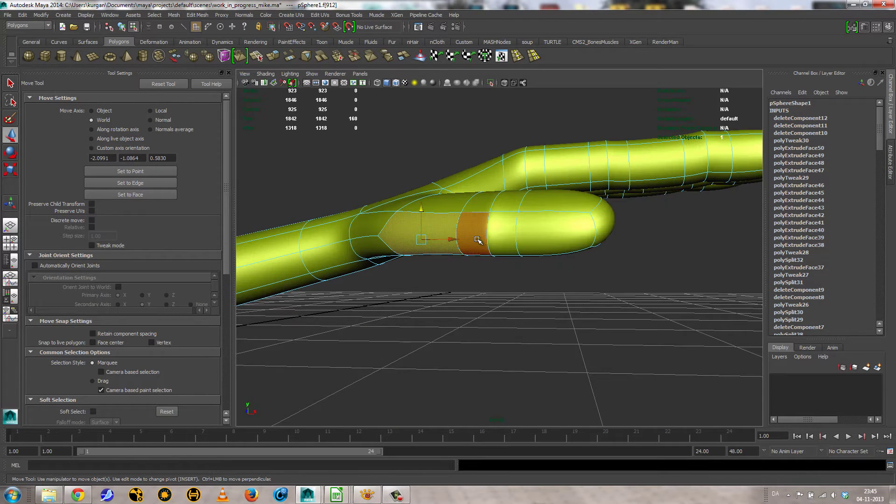
{"action": "double_click", "coordinate": [516, 224], "text": "shift"}
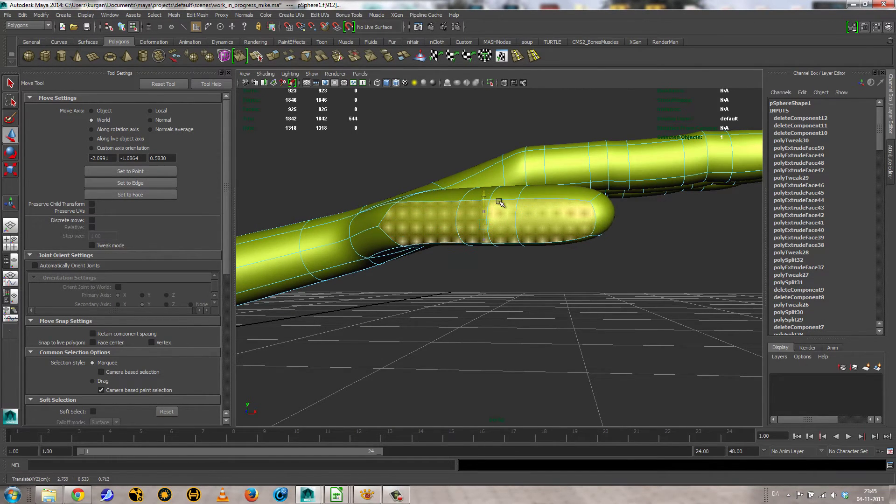
Select the row of faces on the thumb's inner side, facing the fingers, and adjust their height
{"action": "left_click_drag", "start_coordinate": [504, 201], "coordinate": [445, 224], "text": "alt"}
{"action": "double_click", "coordinate": [441, 222]}
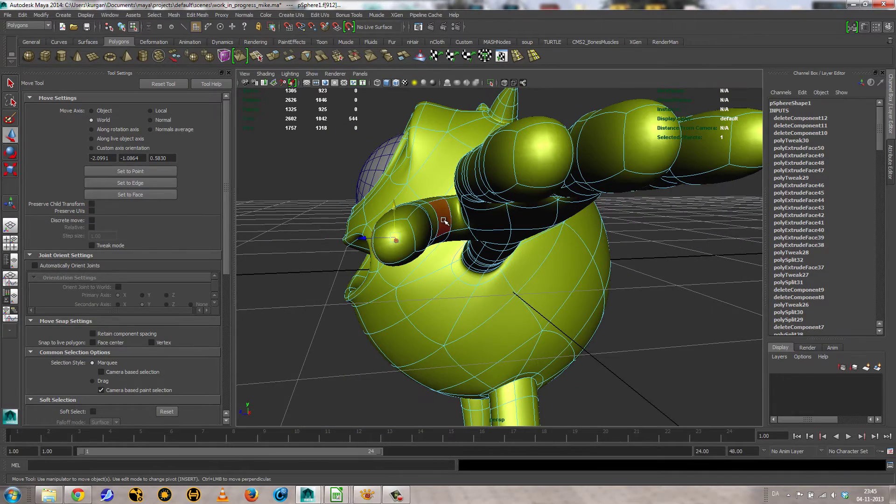
{"action": "left_click", "coordinate": [432, 222], "text": "shift"}
{"action": "left_click", "coordinate": [424, 227], "text": "shift"}
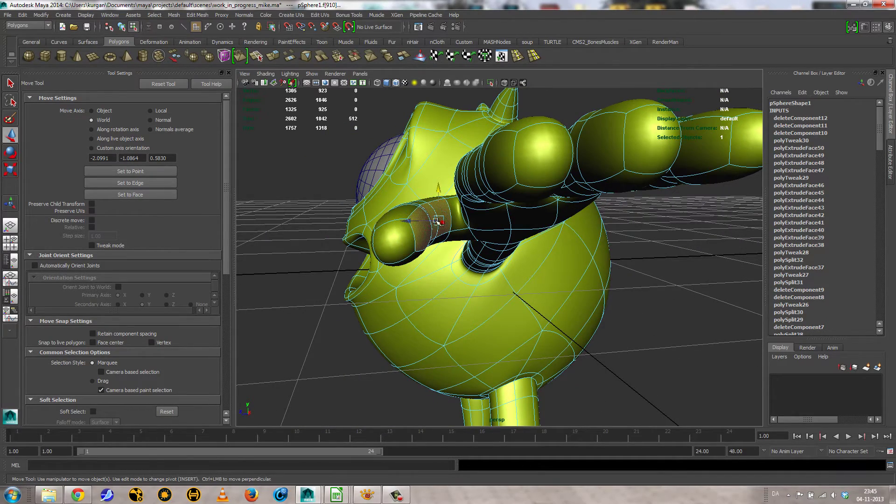
{"action": "left_click_drag", "start_coordinate": [439, 188], "coordinate": [604, 252], "text": "alt"}
{"action": "key", "text": "f"}
{"action": "left_click_drag", "start_coordinate": [537, 243], "coordinate": [552, 255], "text": "alt"}
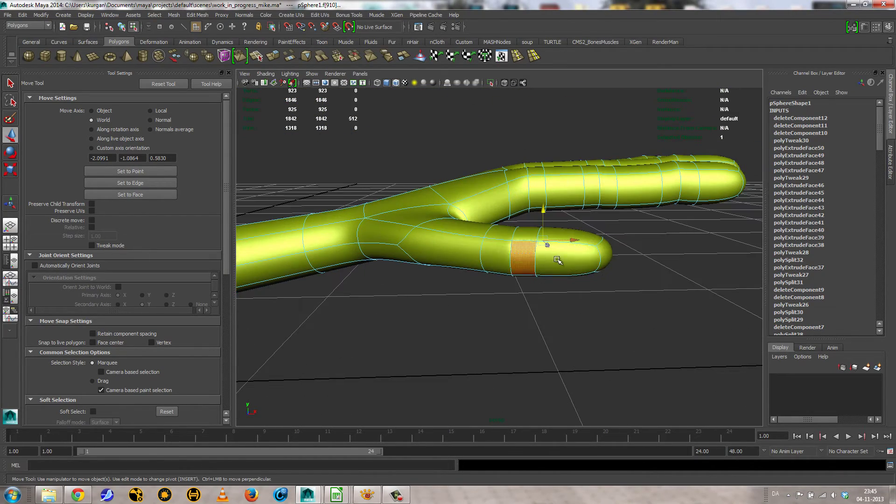
In unsmoothed display, insert one edge loop across the end segment of the thumb and each of the three fingers
{"action": "key", "text": "1"}
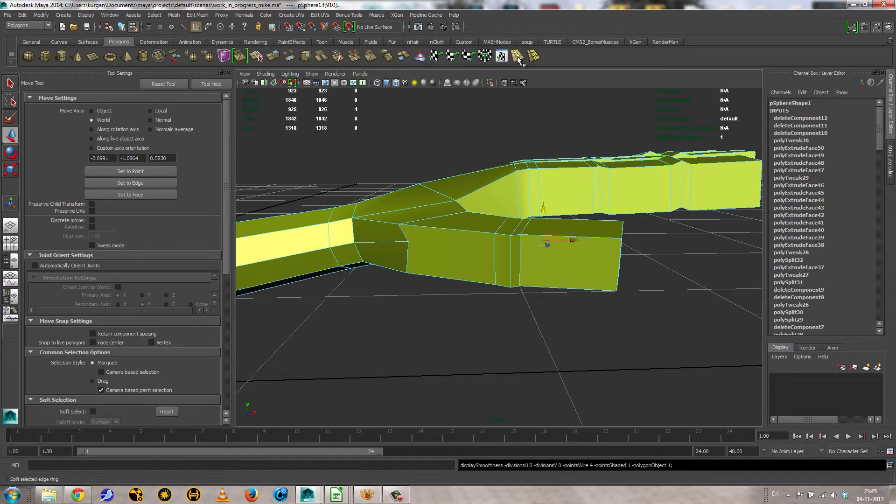
{"action": "left_click", "coordinate": [517, 56]}
{"action": "left_click_drag", "start_coordinate": [571, 238], "coordinate": [566, 237]}
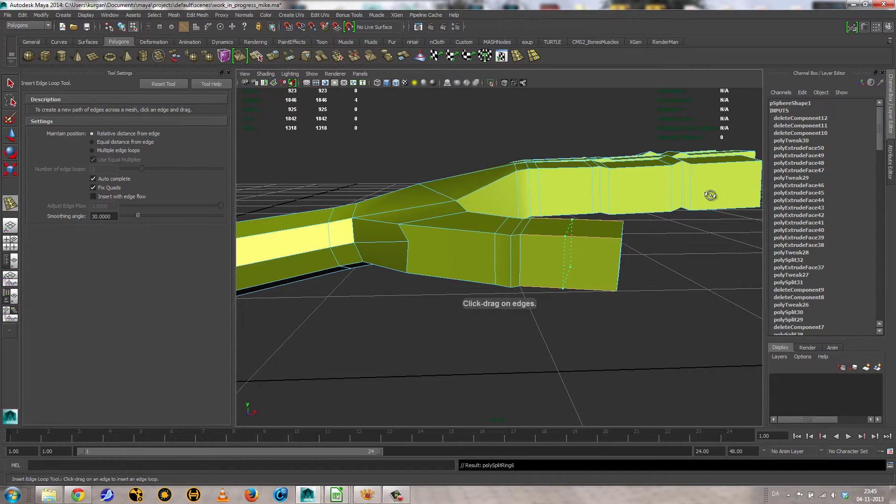
{"action": "left_click_drag", "start_coordinate": [710, 196], "coordinate": [644, 236], "text": "alt"}
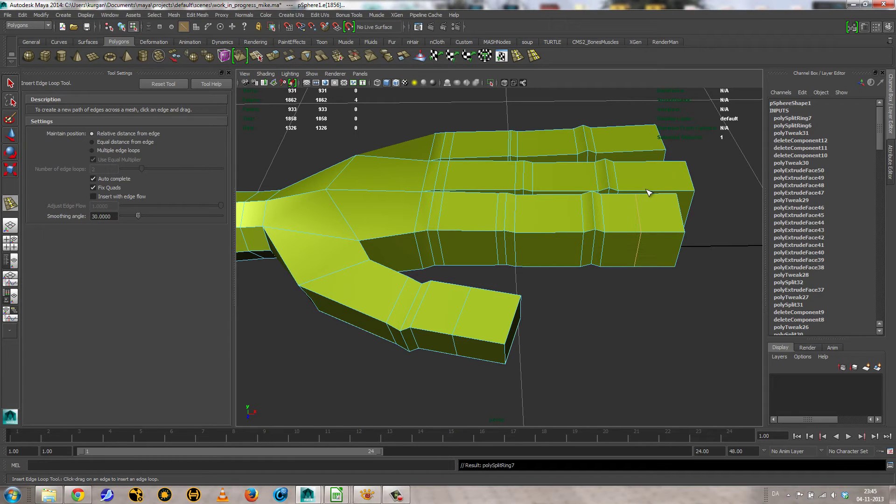
{"action": "left_click_drag", "start_coordinate": [649, 192], "coordinate": [648, 192]}
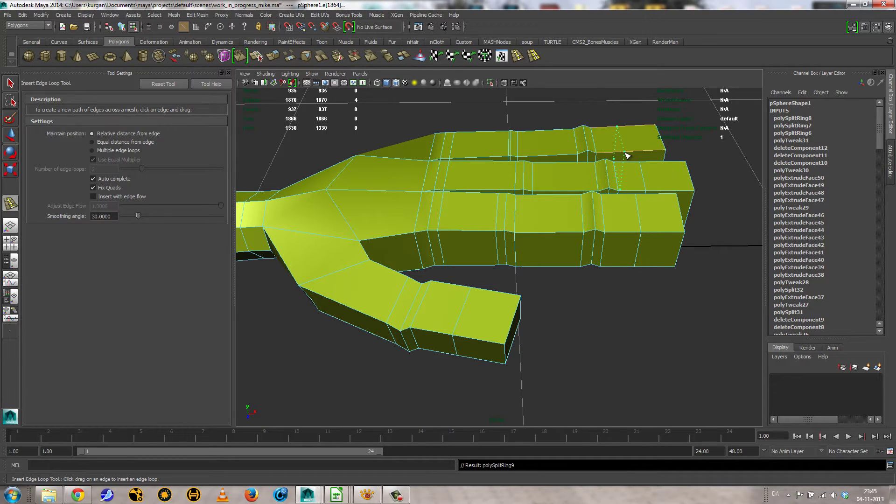
{"action": "left_click_drag", "start_coordinate": [626, 155], "coordinate": [627, 155]}
Reshape the tips of the fingers and thumb by moving their end edges in wireframe display
{"action": "key", "text": "4"}
{"action": "left_click_drag", "start_coordinate": [681, 233], "coordinate": [620, 238], "text": "alt"}
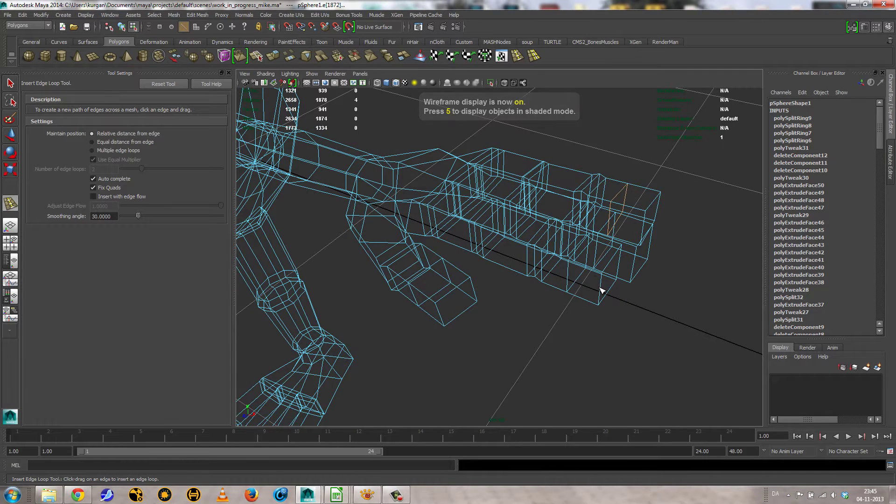
{"action": "right_click_drag", "start_coordinate": [599, 278], "coordinate": [610, 271]}
{"action": "key", "text": "q"}
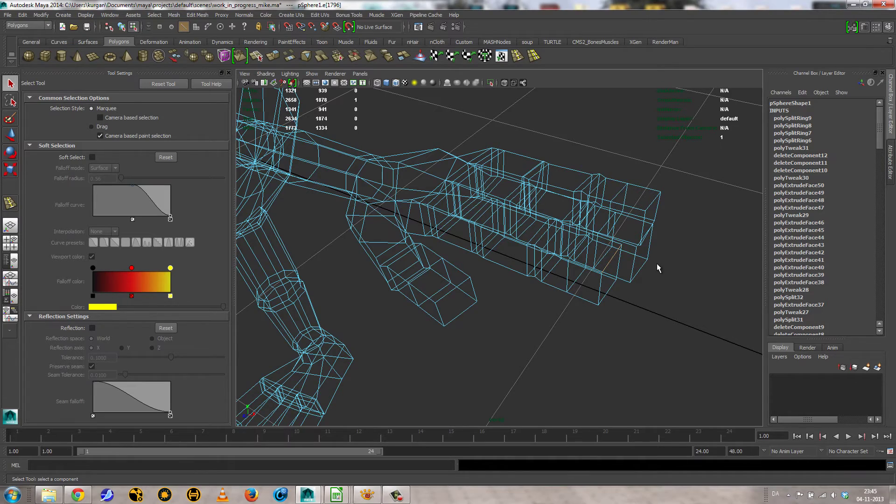
{"action": "left_click_drag", "start_coordinate": [640, 267], "coordinate": [623, 276], "text": "alt"}
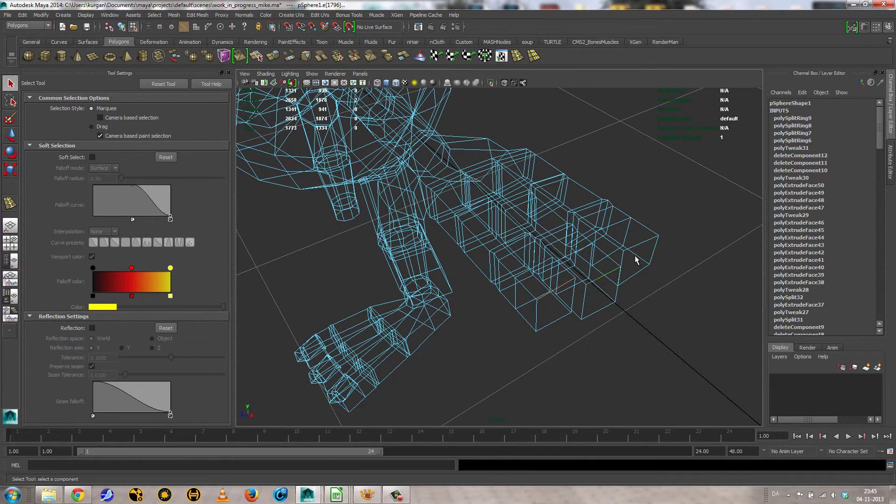
{"action": "key", "text": "w"}
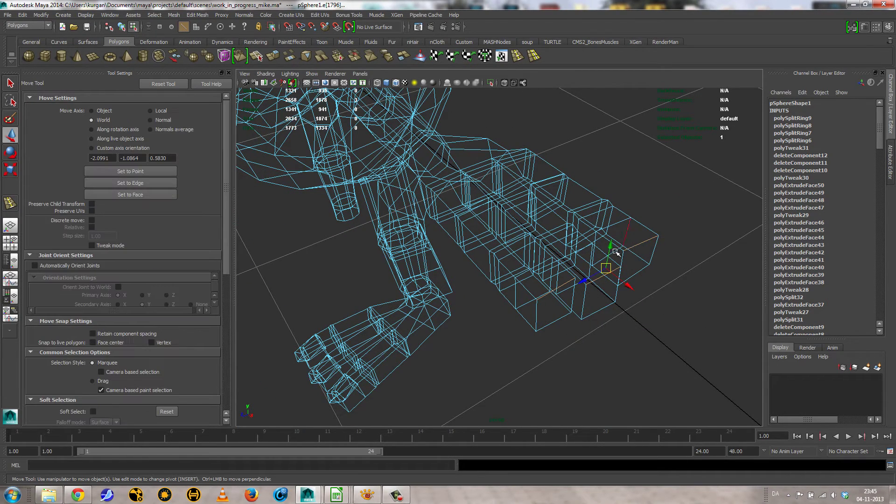
{"action": "mouse_move", "coordinate": [608, 259]}
{"action": "left_mouse_down"}
{"action": "mouse_move", "coordinate": [527, 312]}
{"action": "mouse_move", "coordinate": [492, 290]}
{"action": "mouse_move", "coordinate": [447, 289]}
{"action": "mouse_move", "coordinate": [491, 295]}
{"action": "mouse_move", "coordinate": [540, 283]}
{"action": "mouse_move", "coordinate": [524, 286]}
{"action": "mouse_move", "coordinate": [529, 309]}
{"action": "left_mouse_up"}
{"action": "key", "text": "5"}
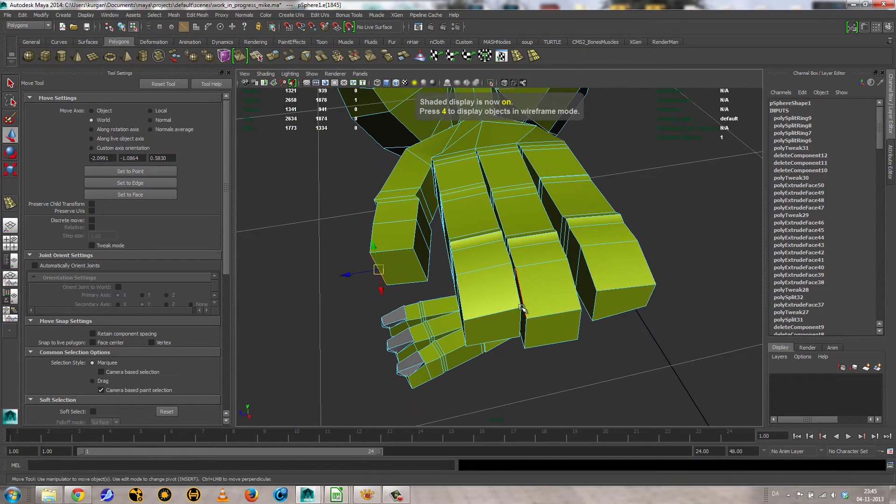
In smoothed display, extrude the top faces of the three fingertips and scale them inward to outline the nails
{"action": "key", "text": "3"}
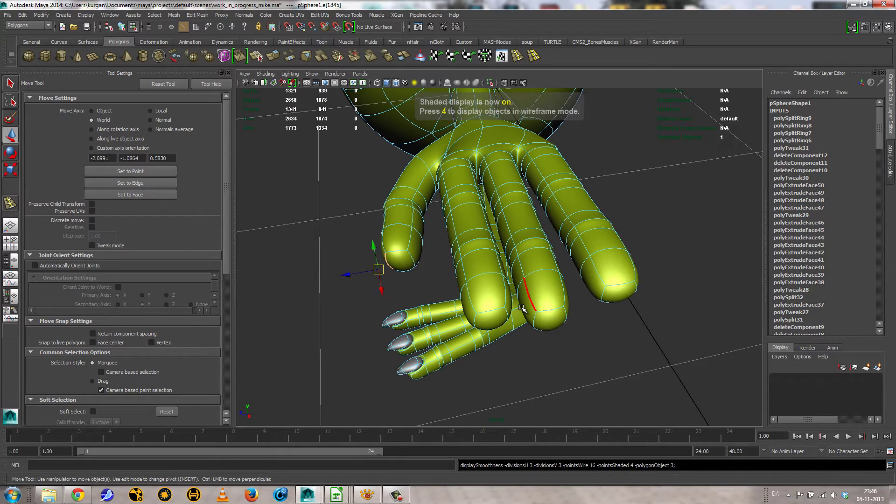
{"action": "mouse_move", "coordinate": [522, 308]}
{"action": "left_mouse_down", "text": "alt"}
{"action": "mouse_move", "coordinate": [544, 316]}
{"action": "mouse_move", "coordinate": [537, 292]}
{"action": "left_mouse_up", "text": "alt"}
{"action": "right_click_drag", "start_coordinate": [536, 292], "coordinate": [537, 307]}
{"action": "left_click", "coordinate": [531, 283]}
{"action": "left_click", "coordinate": [584, 271], "text": "shift"}
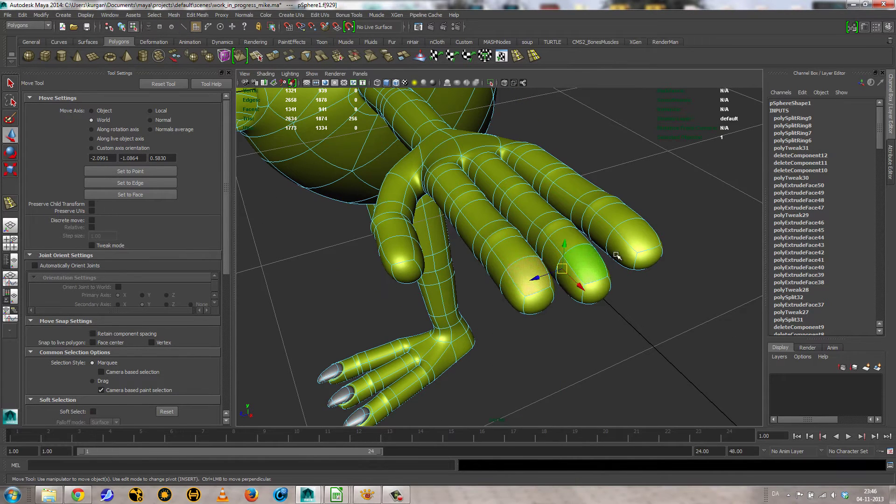
{"action": "left_click", "coordinate": [636, 237], "text": "shift"}
{"action": "left_click_drag", "start_coordinate": [487, 239], "coordinate": [513, 259], "text": "alt"}
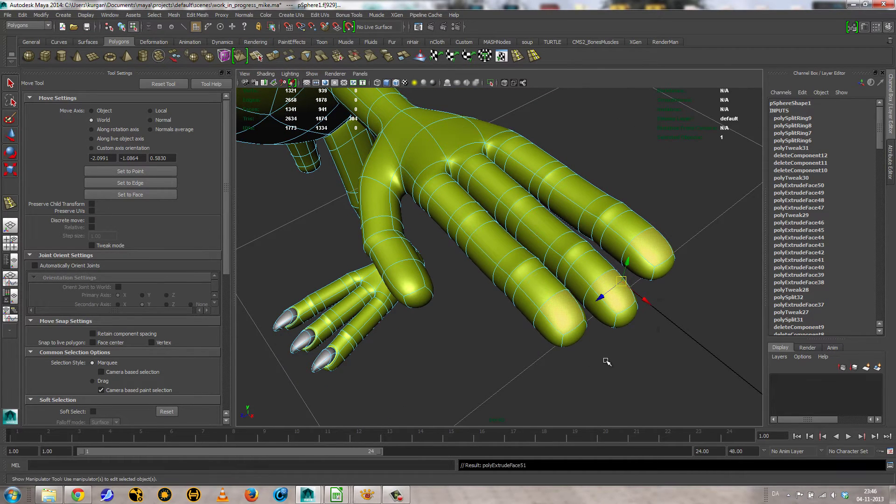
{"action": "left_click_drag", "start_coordinate": [607, 361], "coordinate": [610, 345], "text": "alt"}
{"action": "left_click", "coordinate": [615, 298]}
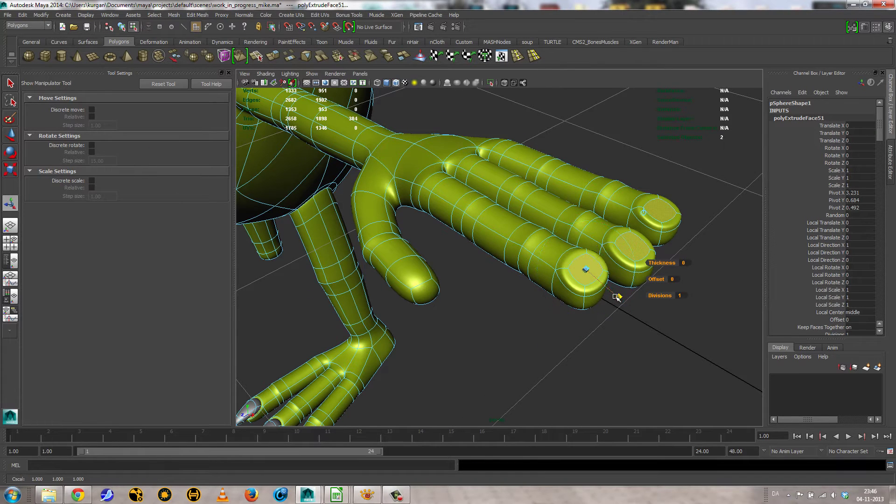
{"action": "left_click_drag", "start_coordinate": [585, 270], "coordinate": [596, 255]}
Extrude the three nail faces again with local translate Z 0.018 and local rotate Y 16.909
{"action": "key", "text": "ctrl+e"}
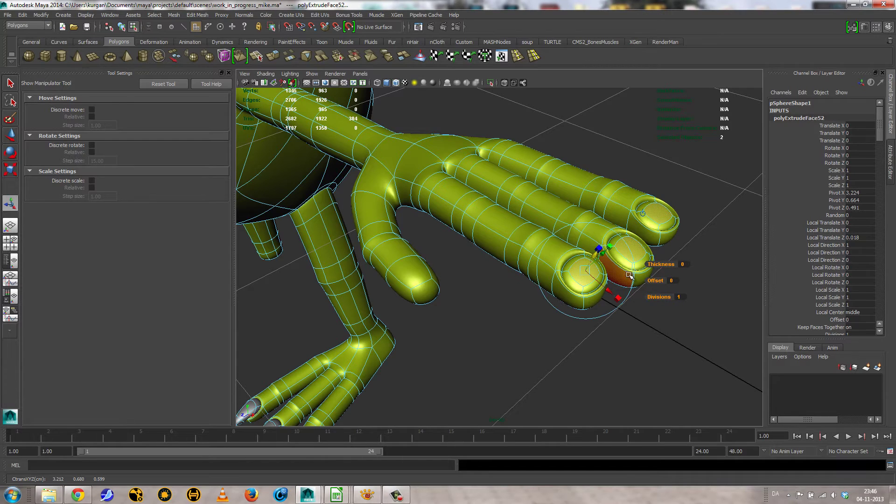
{"action": "left_click", "coordinate": [631, 262]}
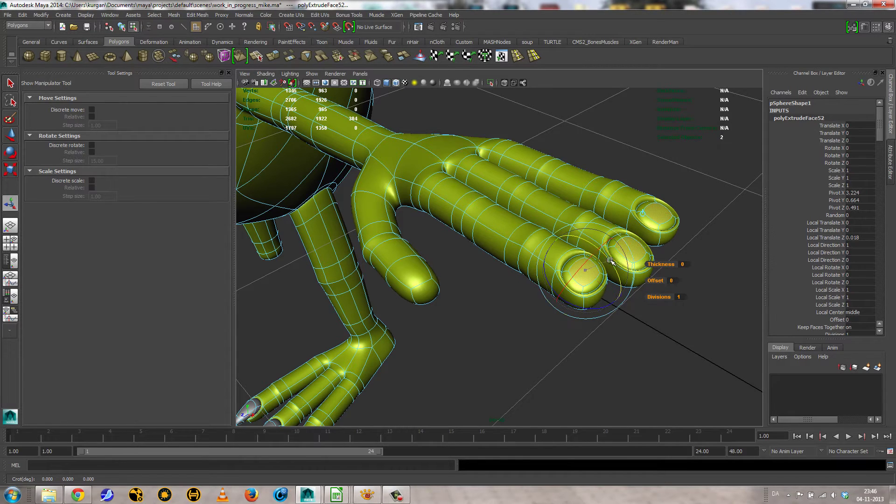
{"action": "left_click_drag", "start_coordinate": [611, 261], "coordinate": [618, 267]}
Extrude the nail faces with local translate X 0.051 and Z 0.059, local rotate Y 70.821 and local scale X 0.405
{"action": "key", "text": "ctrl+e"}
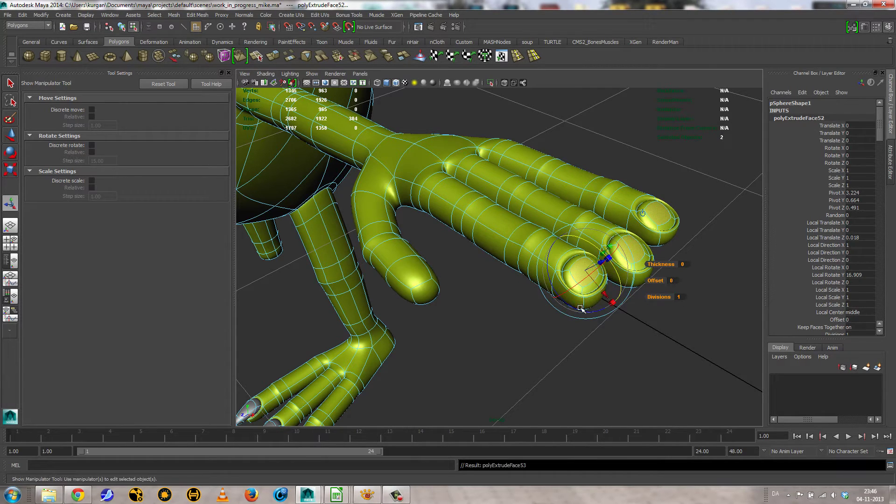
{"action": "left_click_drag", "start_coordinate": [606, 266], "coordinate": [672, 181], "text": "alt"}
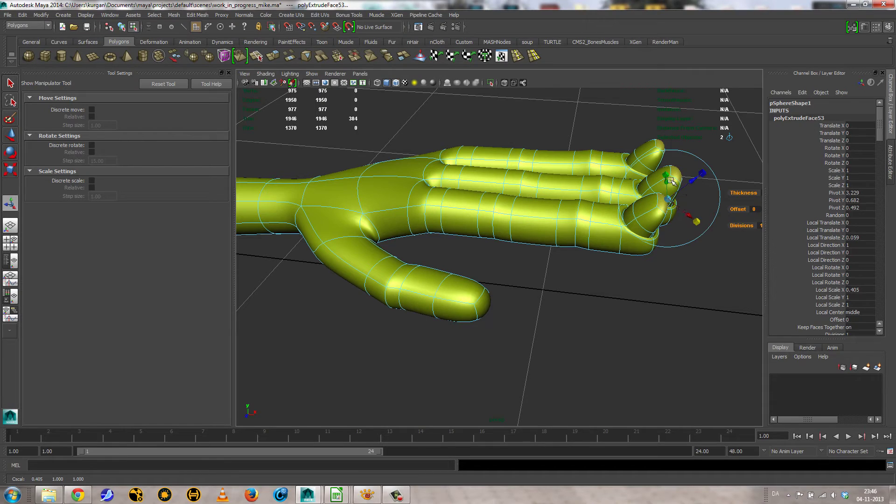
{"action": "left_click_drag", "start_coordinate": [686, 215], "coordinate": [783, 226]}
{"action": "left_click", "coordinate": [741, 200]}
{"action": "left_click_drag", "start_coordinate": [697, 245], "coordinate": [708, 220], "text": "alt"}
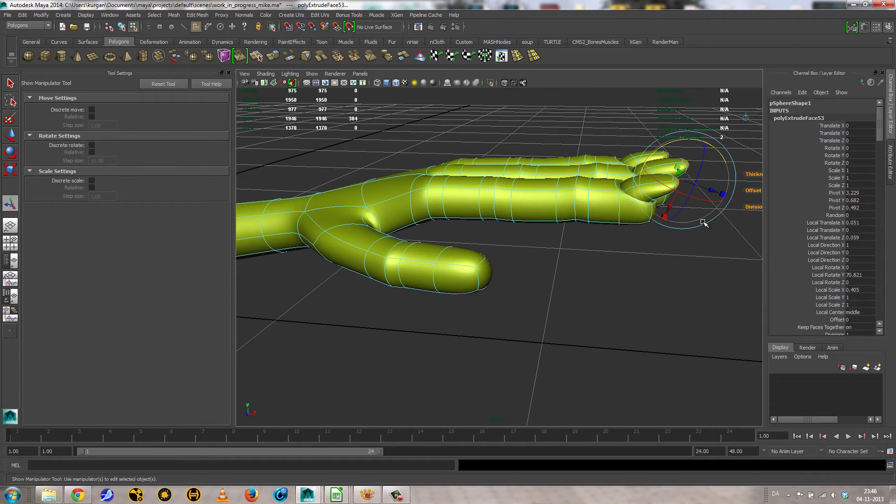
Lower the end faces of the three fingernails and set their extrusion's local scale Y to 0.417
{"action": "key", "text": "w"}
{"action": "left_click_drag", "start_coordinate": [684, 144], "coordinate": [706, 183]}
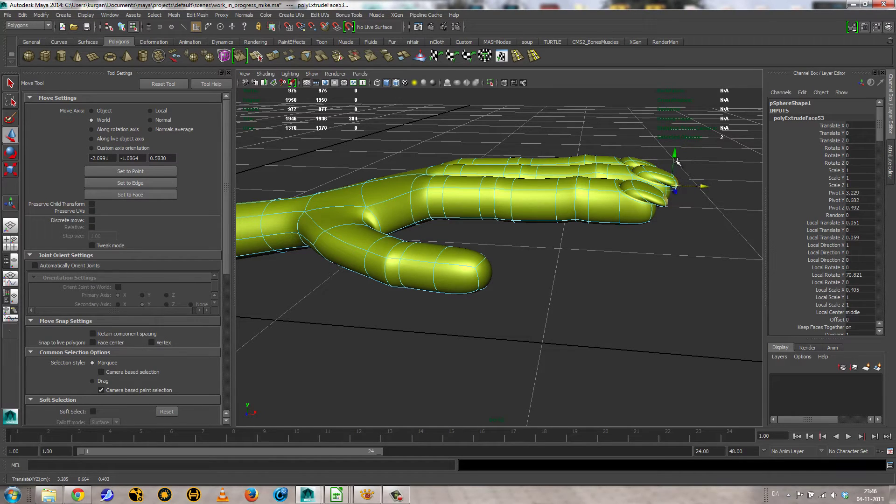
{"action": "left_click_drag", "start_coordinate": [680, 152], "coordinate": [612, 225], "text": "alt"}
{"action": "key", "text": "t"}
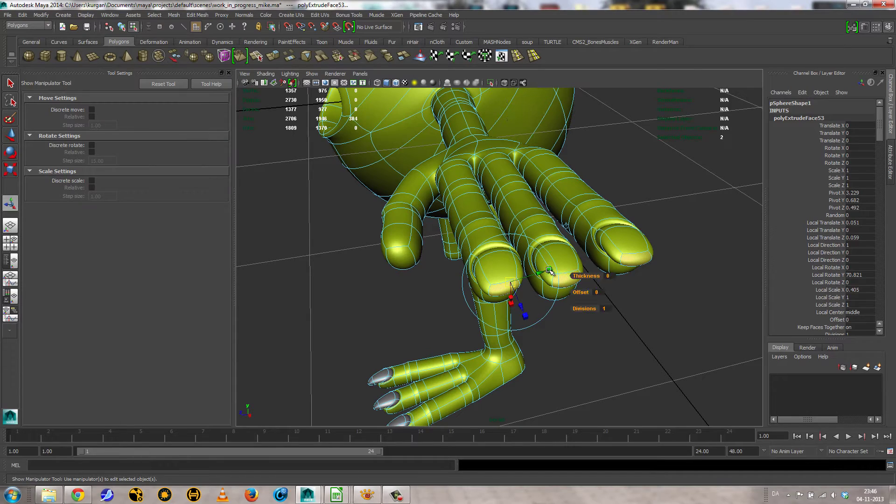
{"action": "left_click_drag", "start_coordinate": [529, 273], "coordinate": [580, 271]}
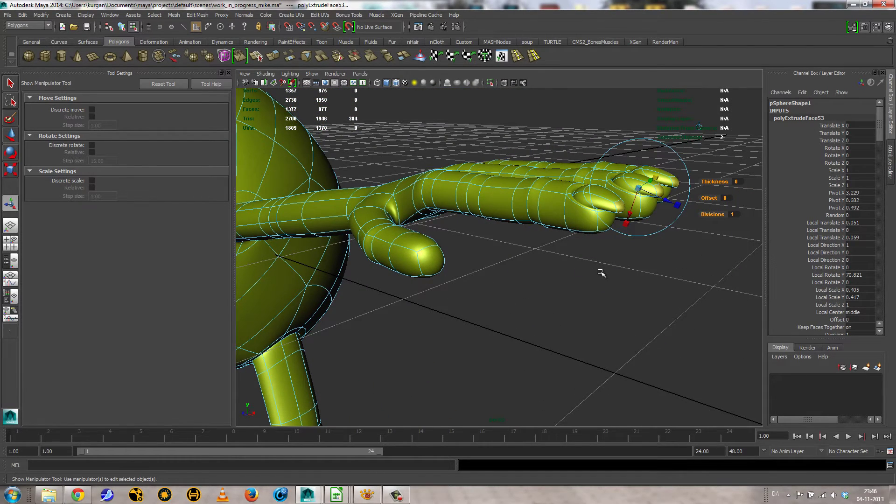
Extrude the nail end faces with local translate X -0.02 and Z 0.024, local rotate Y -36.518 and uniform local scale 0.4
{"action": "key", "text": "1"}
{"action": "middle_click_drag", "start_coordinate": [616, 264], "coordinate": [578, 257], "text": "alt"}
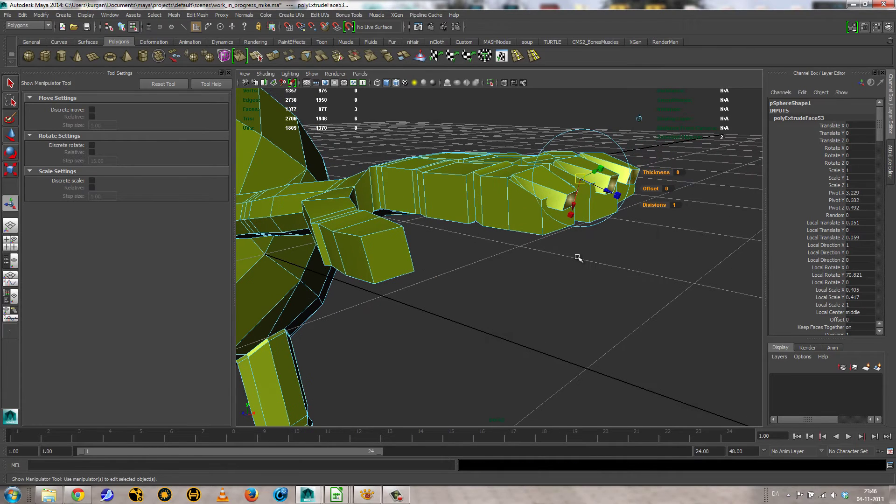
{"action": "key", "text": "g"}
{"action": "left_click_drag", "start_coordinate": [596, 211], "coordinate": [620, 228]}
{"action": "left_click", "coordinate": [620, 187]}
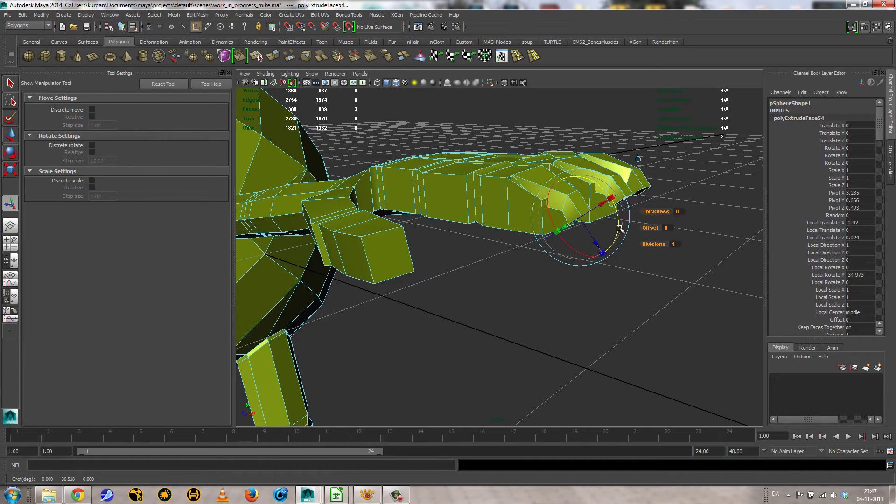
{"action": "left_click", "coordinate": [610, 200]}
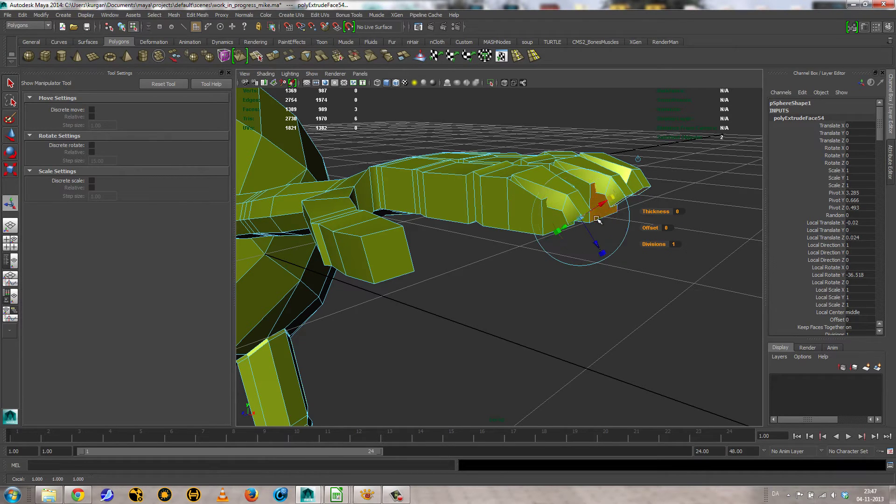
{"action": "left_click_drag", "start_coordinate": [582, 218], "coordinate": [571, 221]}
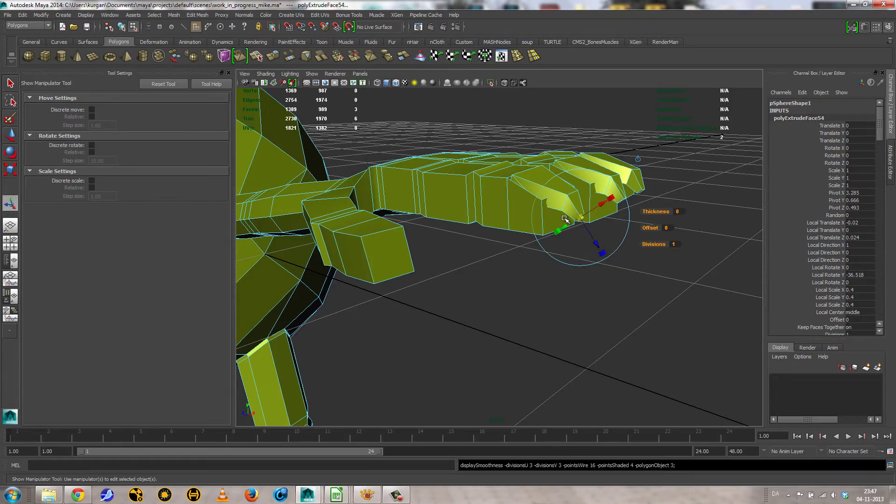
In smoothed display, move the upper cuticle edge of each of the three fingers closer to the nail
{"action": "key", "text": "3"}
{"action": "left_click_drag", "start_coordinate": [625, 227], "coordinate": [597, 254], "text": "alt"}
{"action": "right_click_drag", "start_coordinate": [607, 262], "coordinate": [742, 283], "text": "alt"}
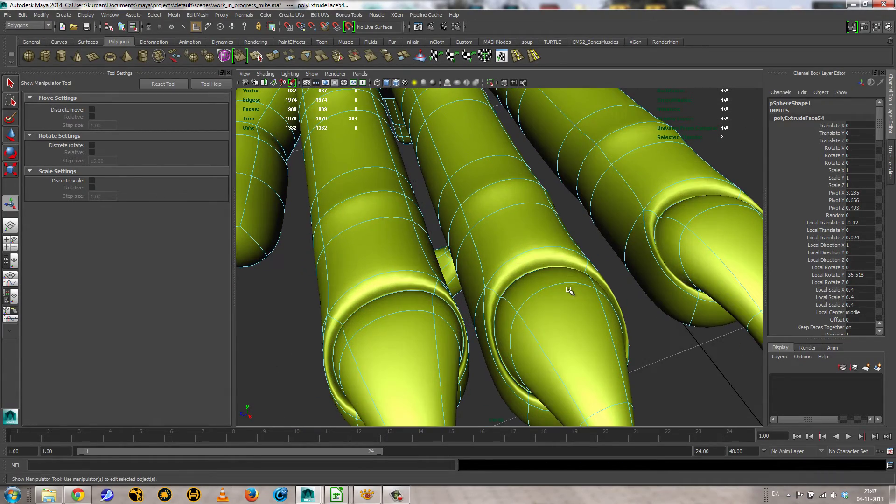
{"action": "right_click_drag", "start_coordinate": [533, 258], "coordinate": [530, 249]}
{"action": "left_click", "coordinate": [529, 250]}
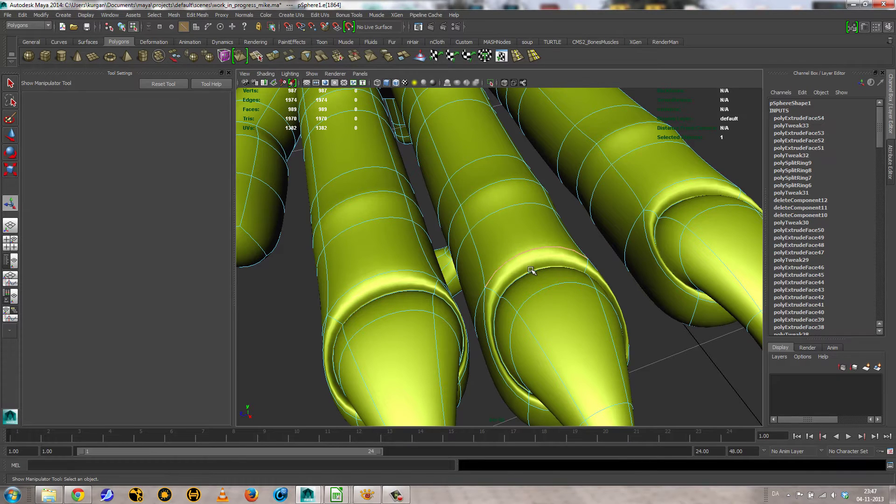
{"action": "key", "text": "w"}
{"action": "left_click_drag", "start_coordinate": [552, 266], "coordinate": [556, 277]}
{"action": "left_click", "coordinate": [396, 271]}
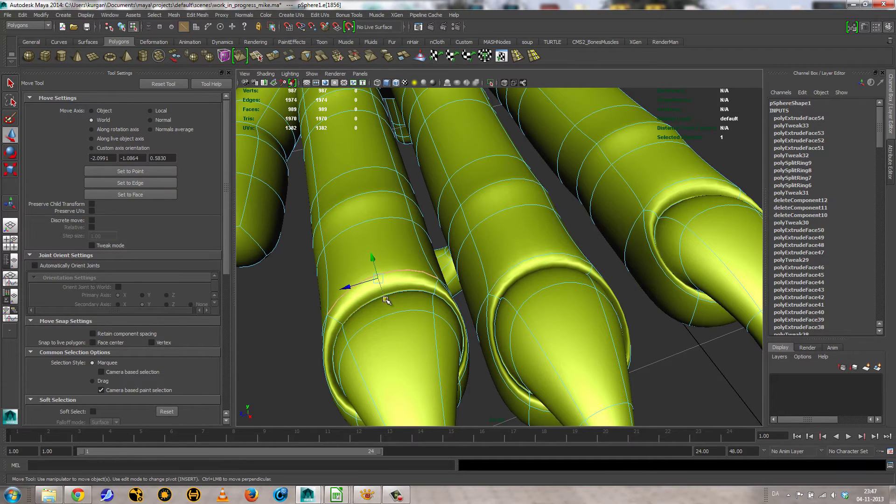
{"action": "left_click_drag", "start_coordinate": [386, 299], "coordinate": [400, 313]}
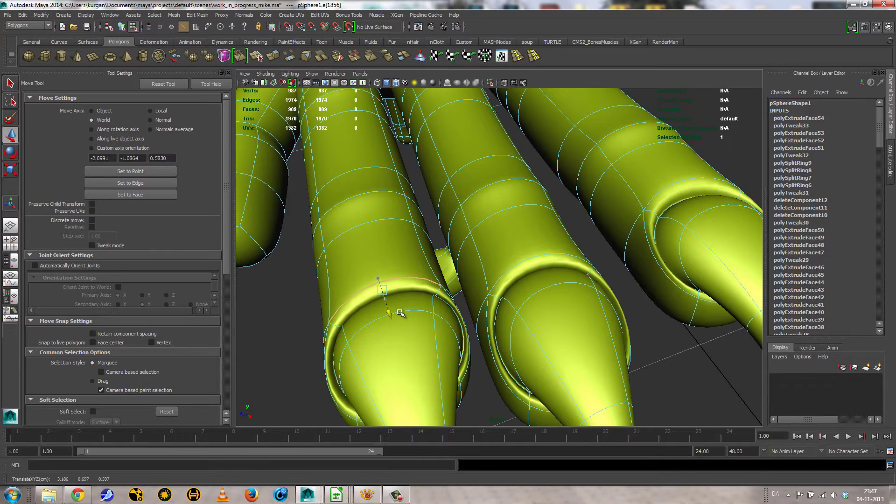
{"action": "left_click", "coordinate": [675, 183]}
{"action": "left_click_drag", "start_coordinate": [714, 195], "coordinate": [723, 207]}
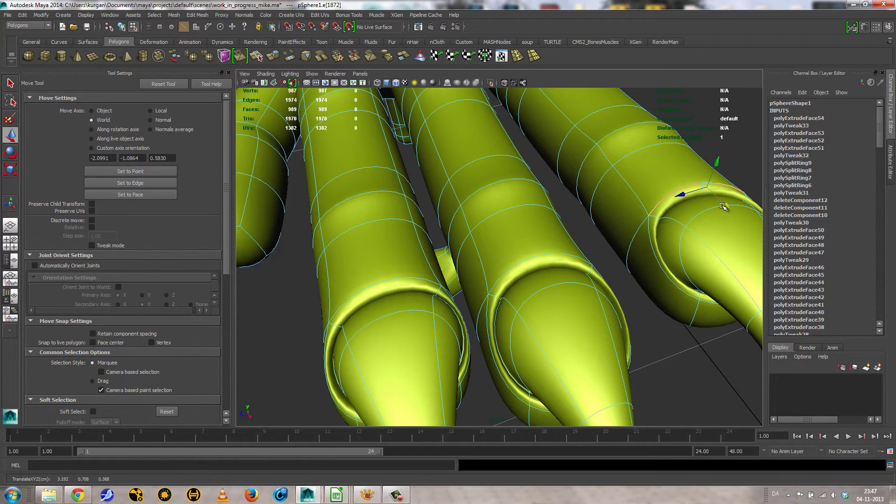
Adjust the side edges of the cuticle rims around the three fingernails so they fit the nails evenly
{"action": "left_click_drag", "start_coordinate": [660, 279], "coordinate": [576, 294], "text": "alt"}
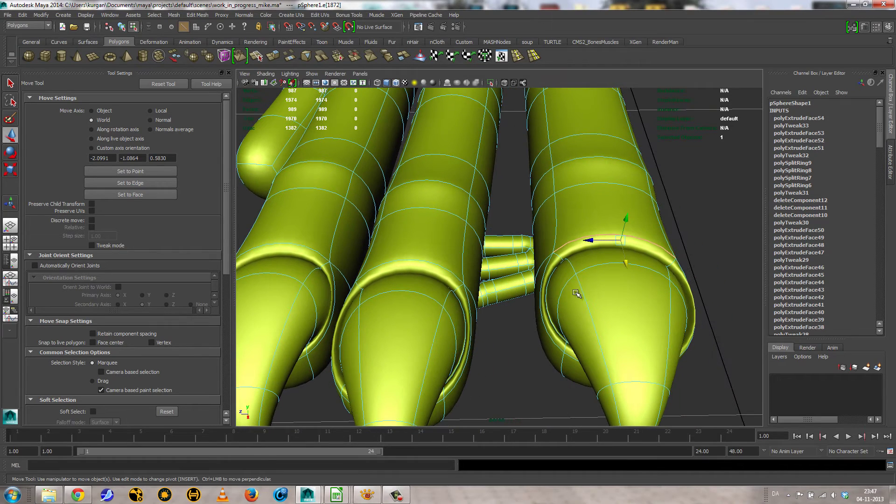
{"action": "left_click", "coordinate": [546, 292]}
{"action": "left_click_drag", "start_coordinate": [518, 302], "coordinate": [523, 301]}
{"action": "left_click_drag", "start_coordinate": [576, 290], "coordinate": [619, 300], "text": "alt"}
{"action": "left_click", "coordinate": [605, 299]}
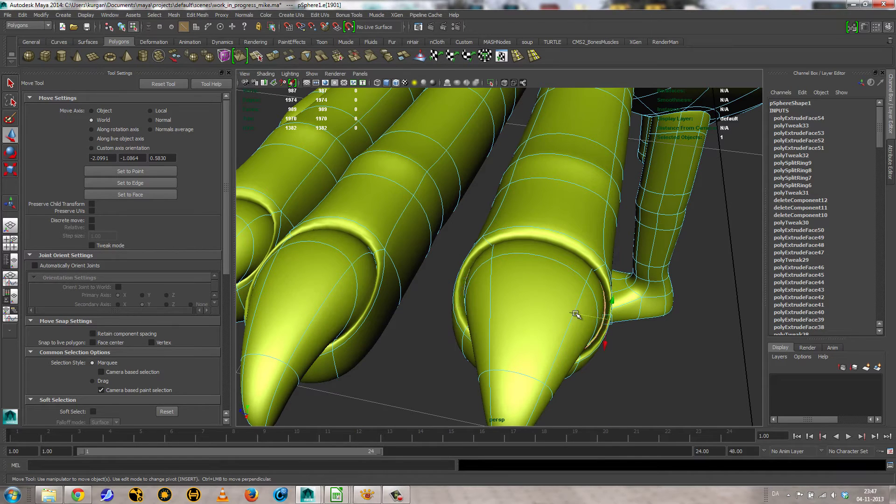
{"action": "mouse_move", "coordinate": [559, 306]}
{"action": "left_mouse_down", "text": "alt"}
{"action": "mouse_move", "coordinate": [582, 309]}
{"action": "mouse_move", "coordinate": [557, 298]}
{"action": "left_mouse_up", "text": "alt"}
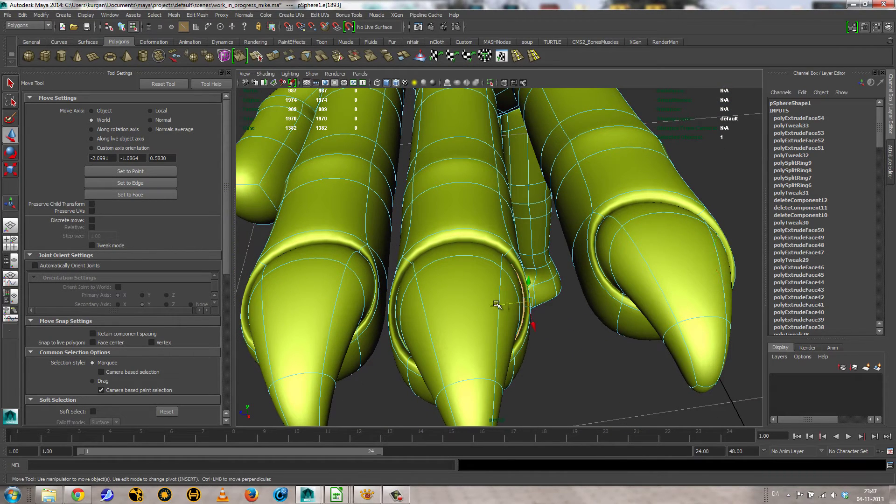
{"action": "mouse_move", "coordinate": [444, 296]}
{"action": "left_mouse_down", "text": "alt"}
{"action": "mouse_move", "coordinate": [463, 308]}
{"action": "mouse_move", "coordinate": [447, 310]}
{"action": "left_mouse_up", "text": "alt"}
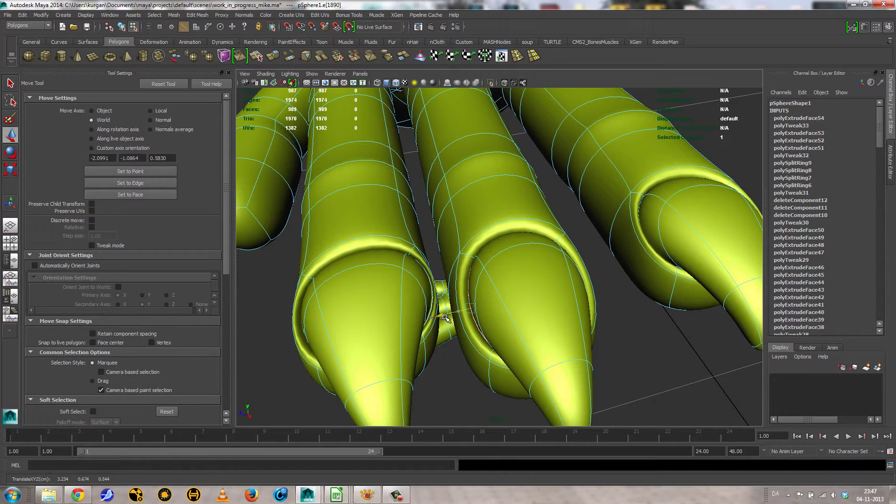
{"action": "left_click_drag", "start_coordinate": [443, 315], "coordinate": [427, 298], "text": "alt"}
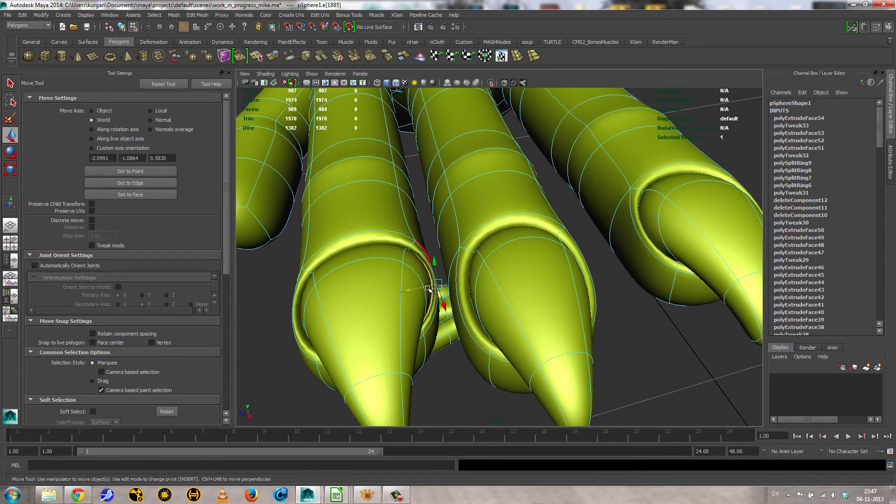
{"action": "left_click_drag", "start_coordinate": [390, 292], "coordinate": [384, 293], "text": "alt"}
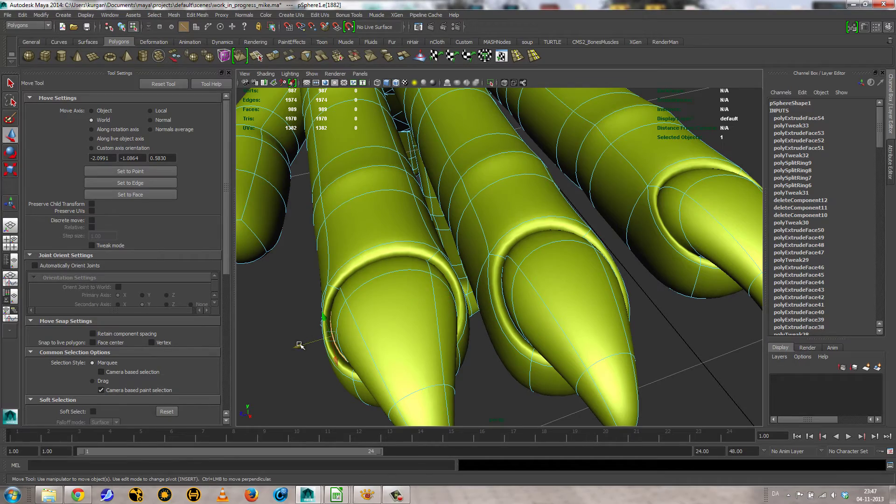
Select the faces of all three fingernails, grow the selection to cover the whole nails, and assign the grey blinn3 material
{"action": "left_click_drag", "start_coordinate": [310, 341], "coordinate": [401, 304], "text": "alt"}
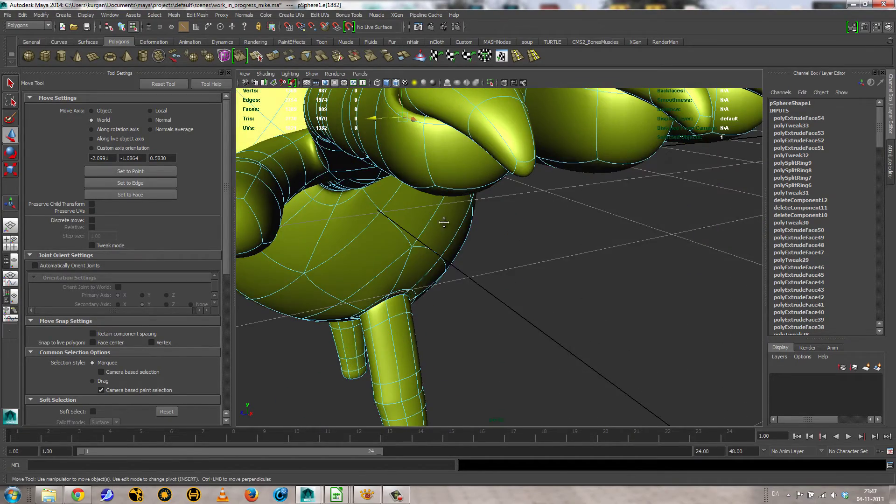
{"action": "left_click_drag", "start_coordinate": [444, 222], "coordinate": [504, 303], "text": "alt"}
{"action": "left_click_drag", "start_coordinate": [453, 230], "coordinate": [462, 213], "text": "alt"}
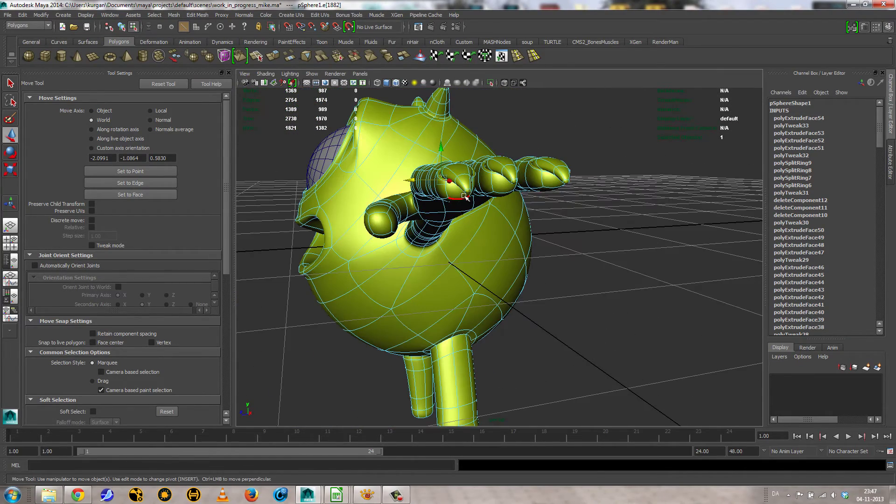
{"action": "right_click", "coordinate": [461, 181]}
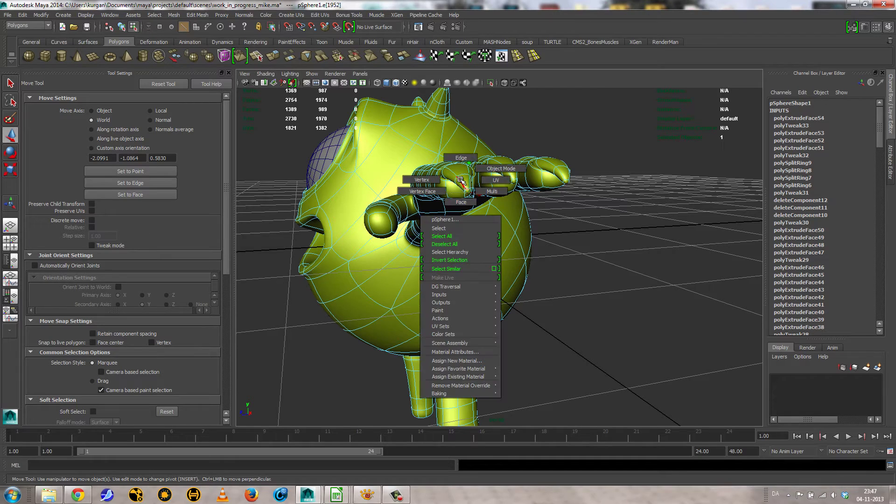
{"action": "left_click", "coordinate": [461, 200]}
{"action": "left_click", "coordinate": [469, 191]}
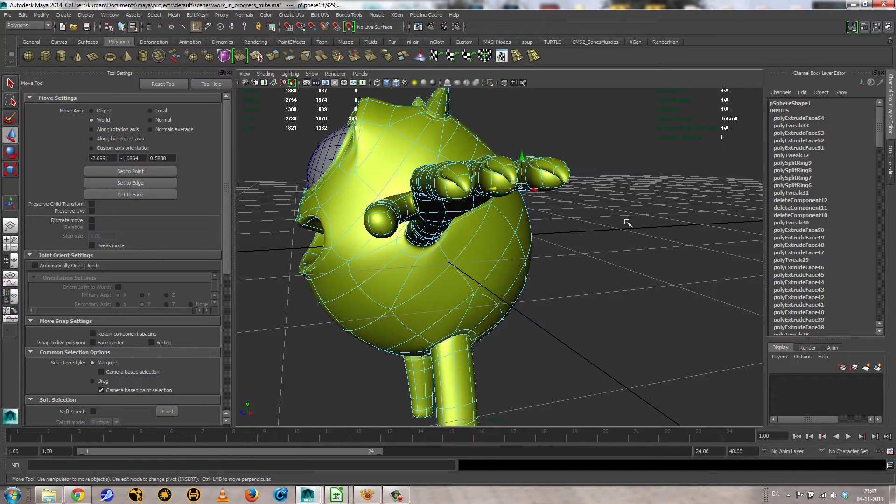
{"action": "key", "text": "greater"}
{"action": "key", "text": "greater"}
{"action": "key", "text": "greater"}
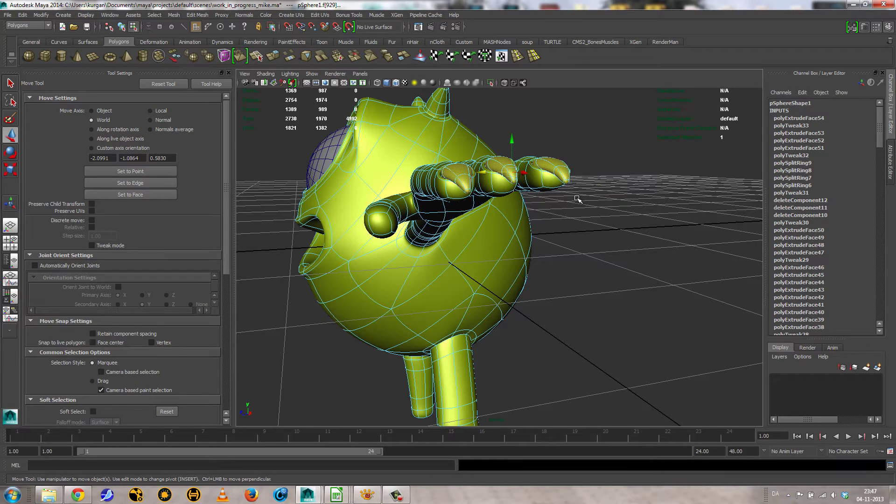
{"action": "key", "text": "f"}
{"action": "right_click_drag", "start_coordinate": [560, 239], "coordinate": [567, 437]}
{"action": "mouse_move", "coordinate": [636, 447]}
{"action": "right_mouse_down"}
{"action": "mouse_move", "coordinate": [627, 455]}
{"action": "mouse_move", "coordinate": [635, 447]}
{"action": "right_mouse_up"}
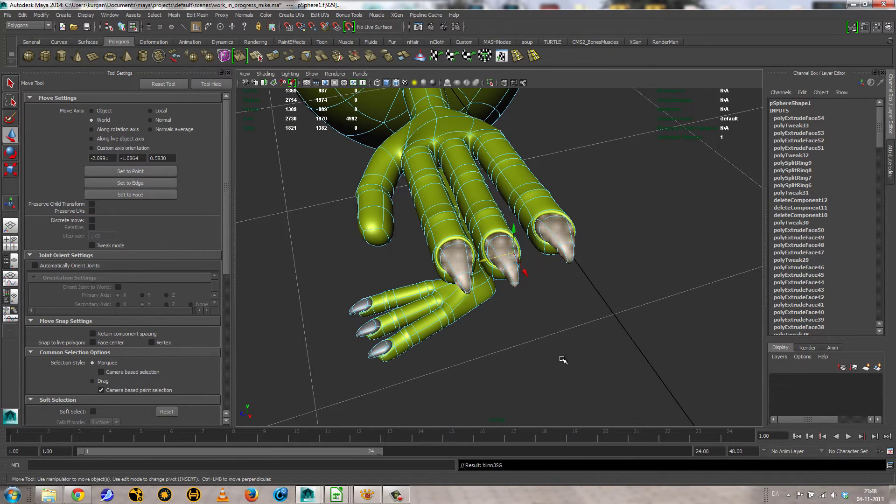
Deselect the nails and move the lower end edge at the tip of the thumb
{"action": "left_click_drag", "start_coordinate": [564, 360], "coordinate": [550, 296], "text": "alt"}
{"action": "left_click", "coordinate": [595, 341]}
{"action": "right_click_drag", "start_coordinate": [550, 296], "coordinate": [471, 253], "text": "alt"}
{"action": "left_click_drag", "start_coordinate": [470, 252], "coordinate": [457, 282], "text": "alt"}
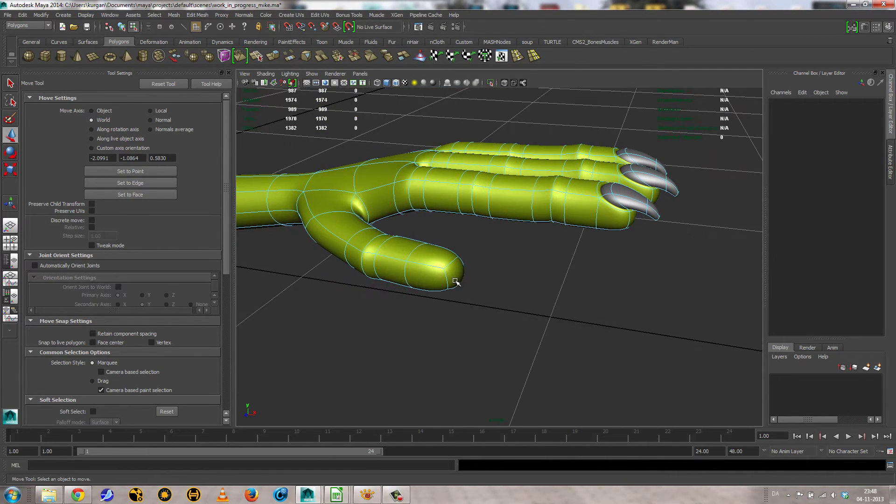
{"action": "mouse_move", "coordinate": [456, 282]}
{"action": "right_mouse_down"}
{"action": "mouse_move", "coordinate": [450, 266]}
{"action": "mouse_move", "coordinate": [446, 283]}
{"action": "right_mouse_up"}
{"action": "left_click", "coordinate": [450, 278]}
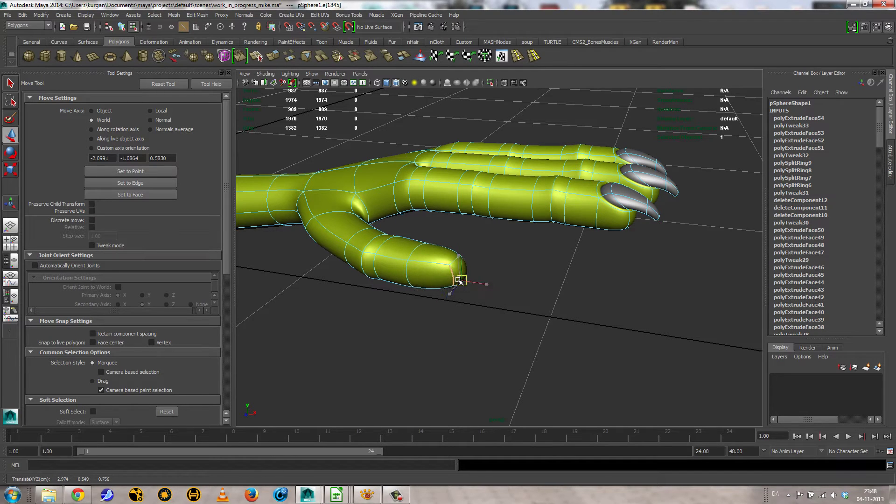
Scale down the outer side face at the tip of the thumb
{"action": "right_click_drag", "start_coordinate": [433, 274], "coordinate": [433, 299]}
{"action": "left_click", "coordinate": [432, 275]}
{"action": "key", "text": "r"}
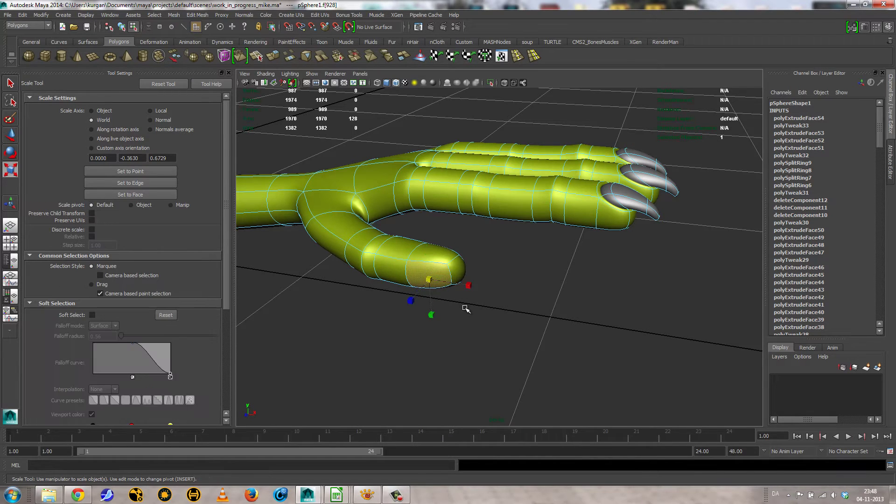
{"action": "left_click_drag", "start_coordinate": [432, 283], "coordinate": [423, 279]}
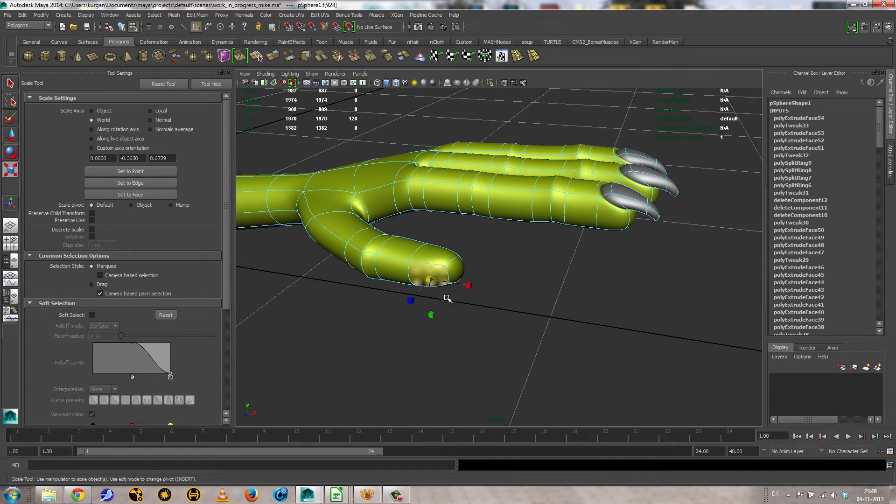
Extrude the thumb's nail face with local translate Z -0.015 and uniform local scale 0.817
{"action": "key", "text": "ctrl+e"}
{"action": "left_click", "coordinate": [469, 285]}
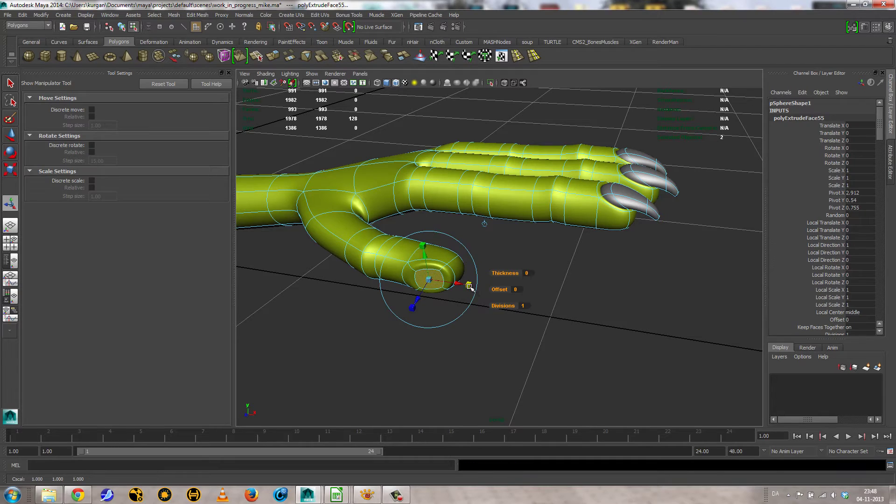
{"action": "left_click_drag", "start_coordinate": [420, 302], "coordinate": [431, 276]}
{"action": "left_click", "coordinate": [473, 280]}
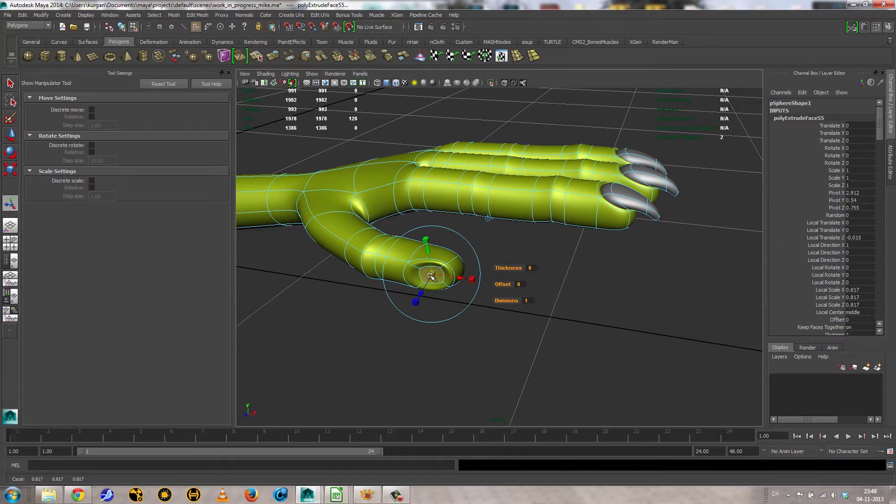
Extrude the thumbnail face again with local translate Z 0.016 and local rotate Y 24.073
{"action": "key", "text": "ctrl+e"}
{"action": "left_click_drag", "start_coordinate": [420, 294], "coordinate": [455, 304]}
{"action": "left_click", "coordinate": [476, 272]}
Extrude the thumbnail face with local translate X 0.056 and Z 0.019, local scale X 0.292 and Y 0.611
{"action": "key", "text": "ctrl+e"}
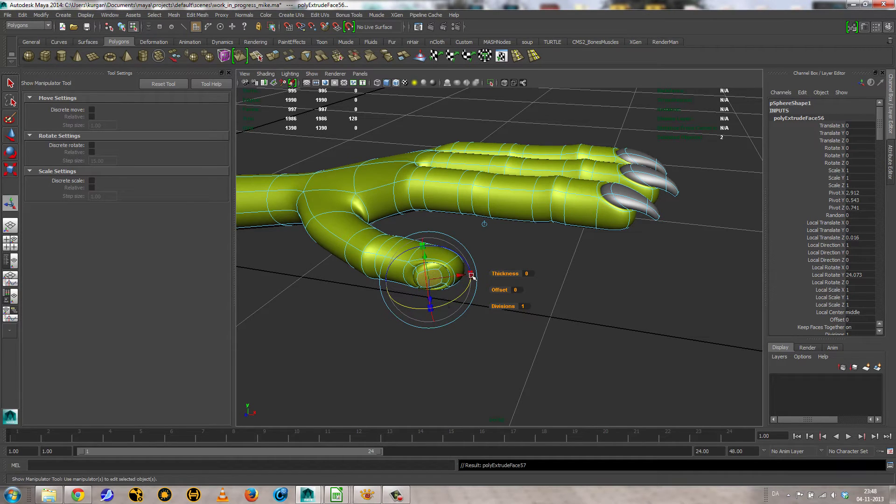
{"action": "left_click_drag", "start_coordinate": [431, 294], "coordinate": [536, 274]}
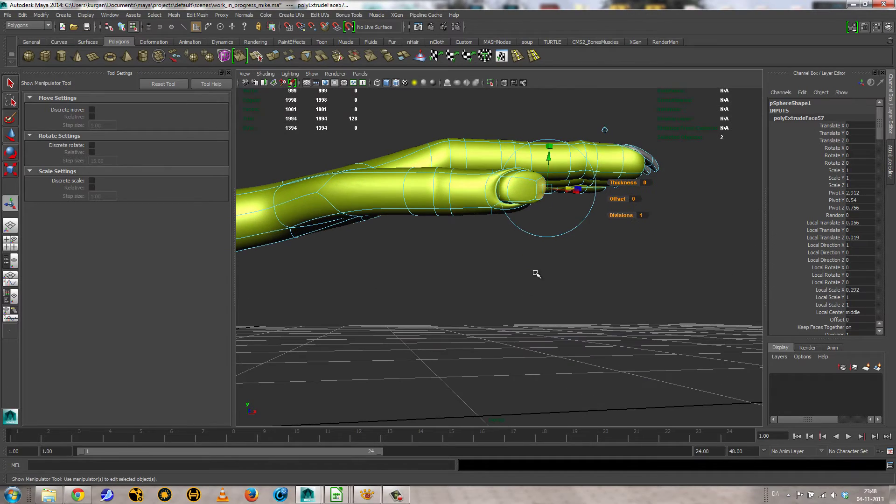
{"action": "middle_click_drag", "start_coordinate": [470, 297], "coordinate": [439, 341], "text": "alt"}
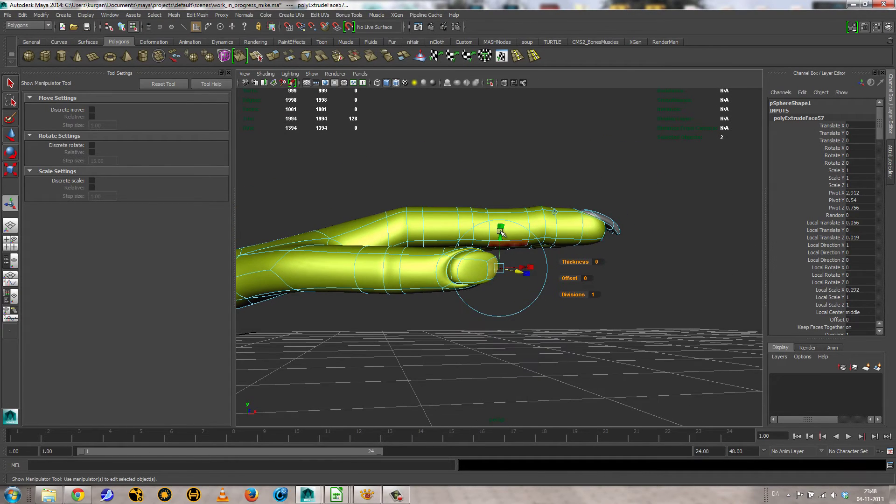
{"action": "left_click_drag", "start_coordinate": [501, 231], "coordinate": [448, 294]}
{"action": "right_click_drag", "start_coordinate": [448, 294], "coordinate": [544, 304], "text": "alt"}
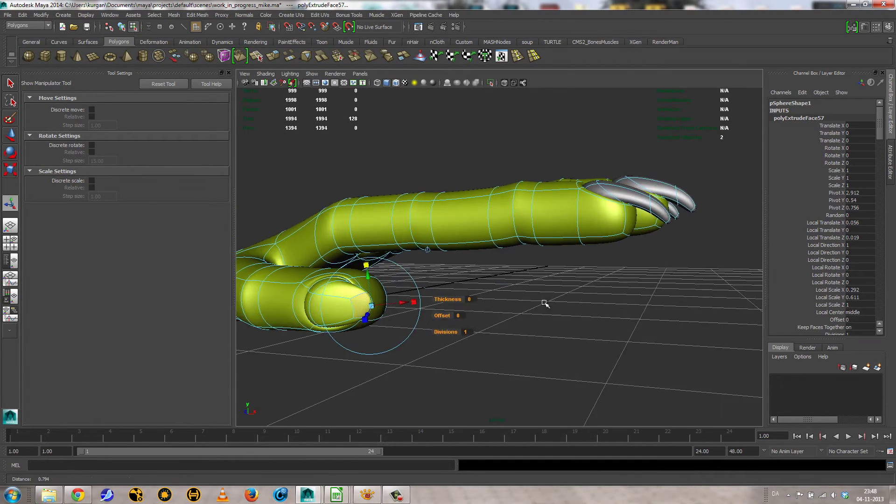
{"action": "left_click_drag", "start_coordinate": [544, 303], "coordinate": [454, 338], "text": "alt"}
{"action": "left_click_drag", "start_coordinate": [509, 312], "coordinate": [504, 319], "text": "alt"}
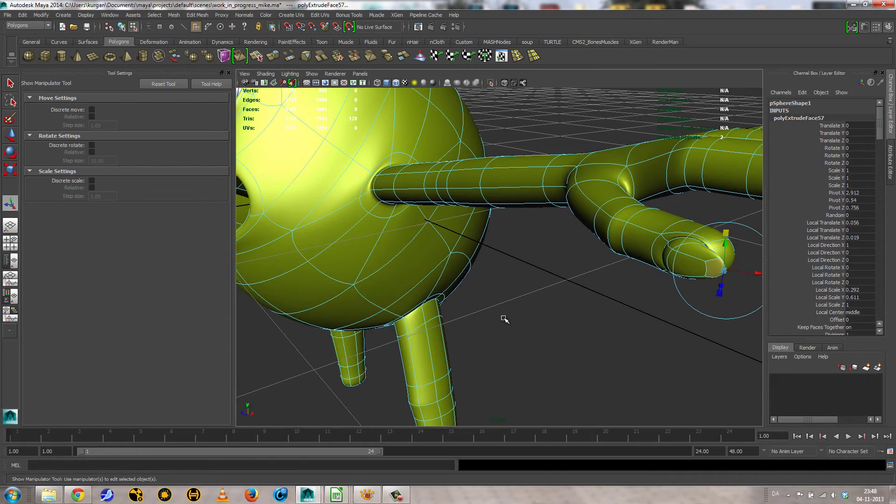
Extrude the thumbnail's tip face with local translate X 0.021 and Z 0.028, local rotate Y 39.889 and uniform local scale 0.333
{"action": "key", "text": "1"}
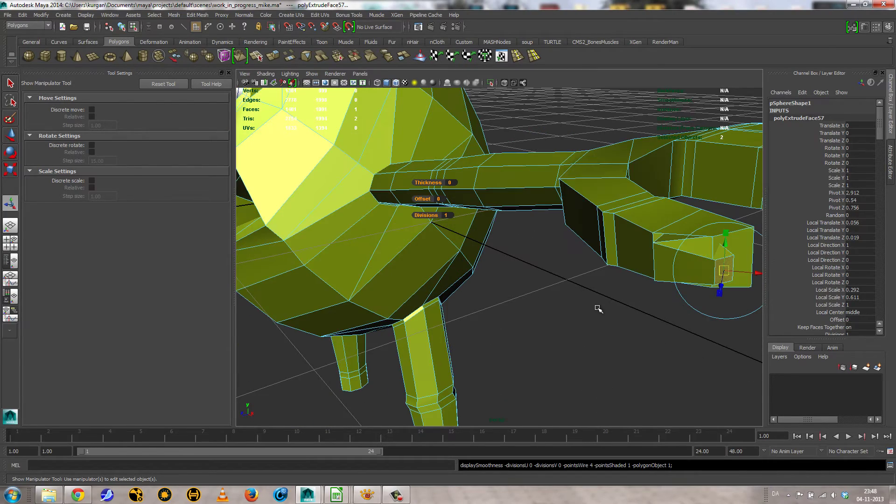
{"action": "left_click_drag", "start_coordinate": [599, 309], "coordinate": [535, 309], "text": "alt"}
{"action": "scroll", "coordinate": [531, 307], "scroll_direction": "up", "scroll_amount": 5}
{"action": "key", "text": "f"}
{"action": "scroll", "coordinate": [522, 312], "scroll_direction": "down", "scroll_amount": 6}
{"action": "scroll", "coordinate": [544, 317], "scroll_direction": "up", "scroll_amount": 6}
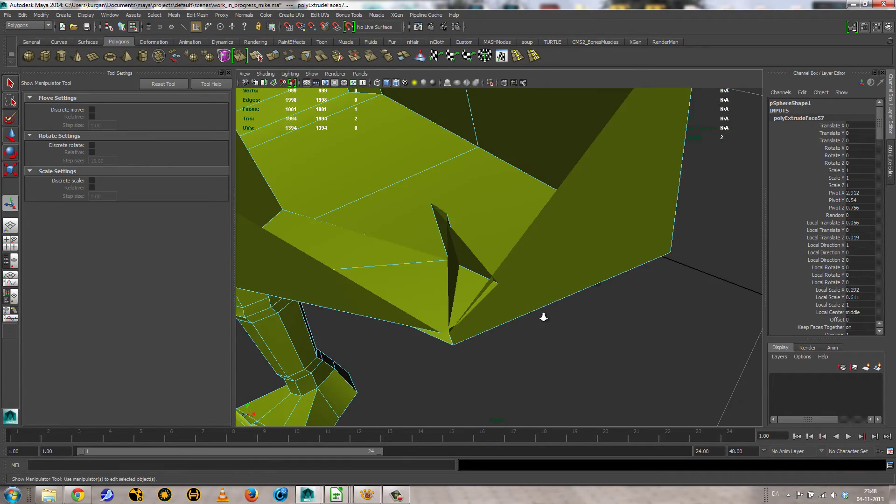
{"action": "scroll", "coordinate": [537, 316], "scroll_direction": "down", "scroll_amount": 3}
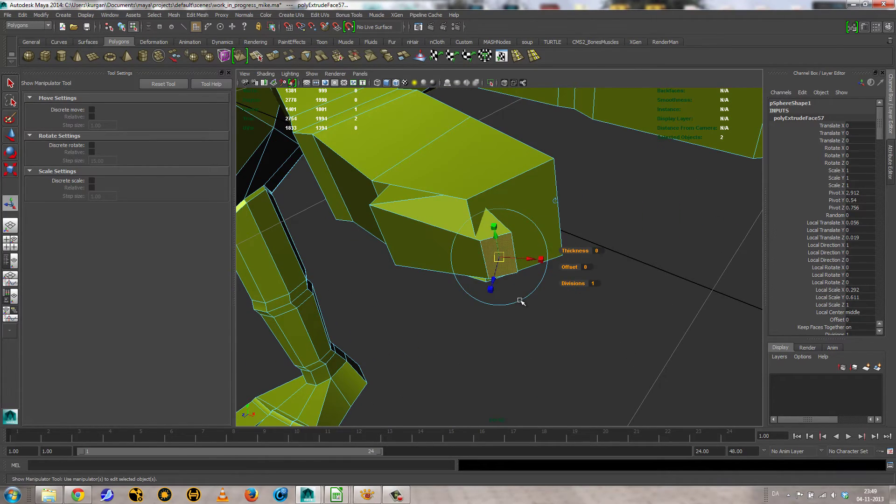
{"action": "left_click", "coordinate": [521, 301]}
{"action": "left_click_drag", "start_coordinate": [506, 291], "coordinate": [572, 233]}
{"action": "key", "text": "ctrl+e"}
{"action": "left_click", "coordinate": [577, 295]}
{"action": "left_click_drag", "start_coordinate": [549, 283], "coordinate": [538, 252]}
{"action": "left_click", "coordinate": [597, 248]}
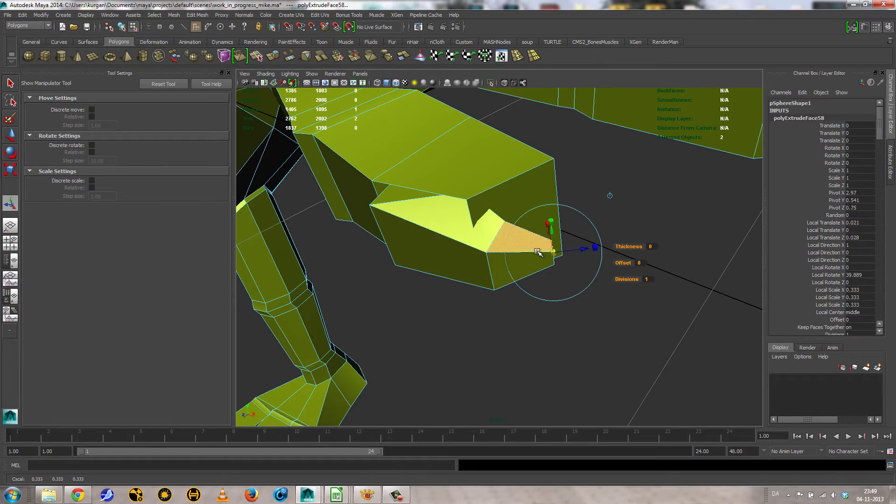
Show the mesh in smoothed shaded display and examine the thumbnail from the side
{"action": "key", "text": "4"}
{"action": "key", "text": "3"}
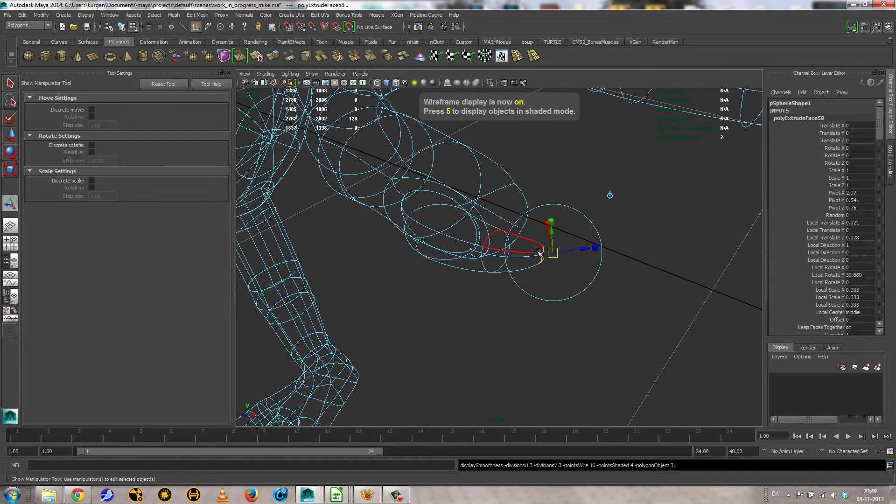
{"action": "key", "text": "5"}
{"action": "left_click_drag", "start_coordinate": [538, 252], "coordinate": [468, 264], "text": "alt"}
{"action": "mouse_move", "coordinate": [468, 265]}
{"action": "middle_mouse_down", "text": "alt"}
{"action": "mouse_move", "coordinate": [470, 234]}
{"action": "mouse_move", "coordinate": [452, 235]}
{"action": "mouse_move", "coordinate": [448, 218]}
{"action": "middle_mouse_up", "text": "alt"}
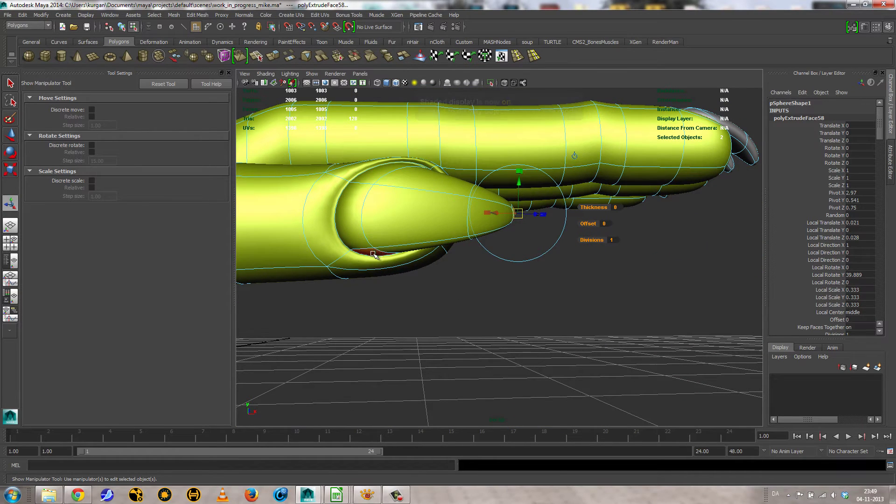
Move the skin edges above and behind the thumbnail closer to the nail
{"action": "right_click_drag", "start_coordinate": [374, 254], "coordinate": [388, 163]}
{"action": "left_click", "coordinate": [388, 162]}
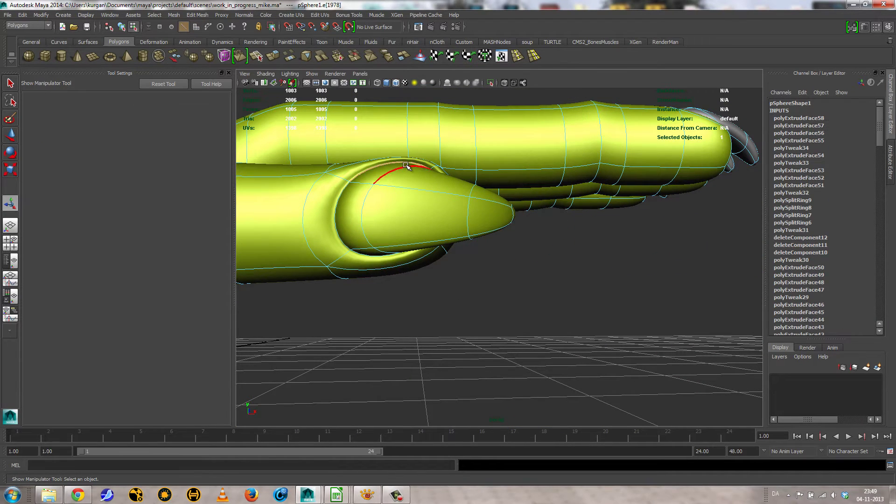
{"action": "key", "text": "w"}
{"action": "left_click_drag", "start_coordinate": [393, 131], "coordinate": [391, 151]}
{"action": "left_click_drag", "start_coordinate": [408, 192], "coordinate": [411, 185], "text": "alt"}
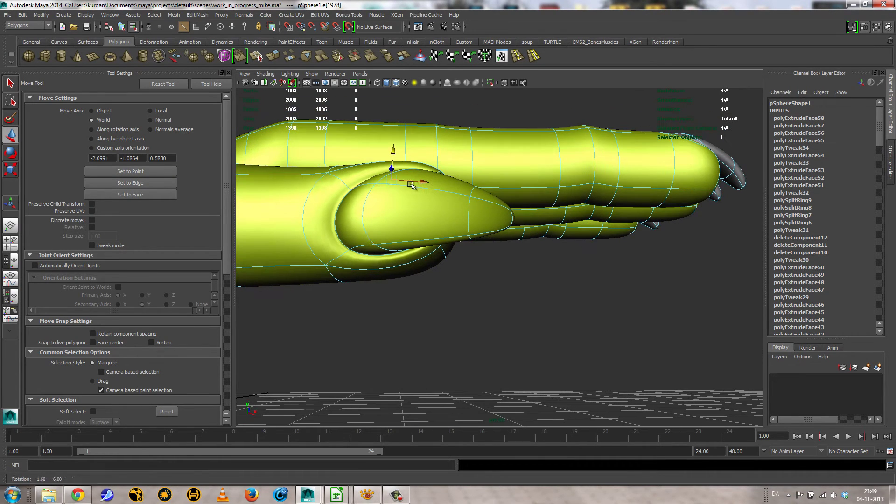
{"action": "left_click", "coordinate": [302, 217]}
{"action": "left_click_drag", "start_coordinate": [346, 216], "coordinate": [374, 220]}
{"action": "left_click", "coordinate": [389, 258]}
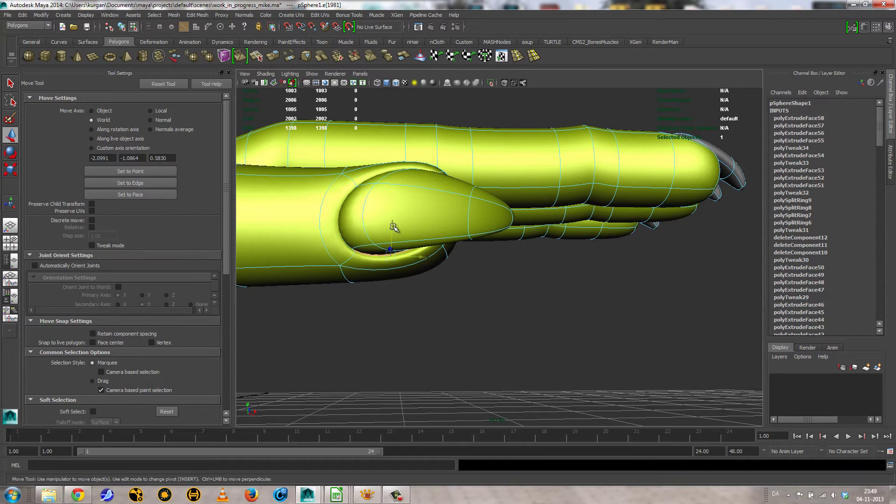
Select the thumbnail's long outer faces together with its tip faces and reposition them on the thumb
{"action": "left_click_drag", "start_coordinate": [400, 215], "coordinate": [428, 212], "text": "alt"}
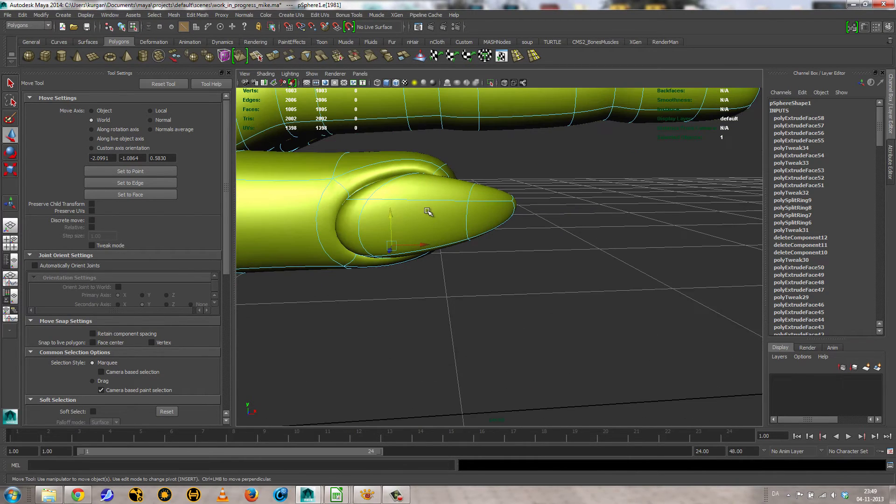
{"action": "right_click_drag", "start_coordinate": [429, 217], "coordinate": [427, 237]}
{"action": "left_click", "coordinate": [424, 226]}
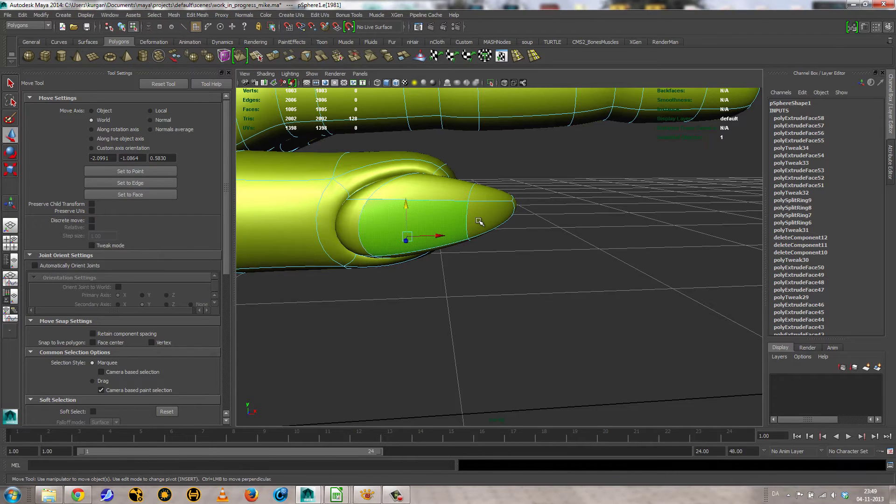
{"action": "left_click", "coordinate": [481, 222], "text": "shift"}
{"action": "left_click_drag", "start_coordinate": [434, 201], "coordinate": [411, 211]}
{"action": "left_click", "coordinate": [404, 211], "text": "shift"}
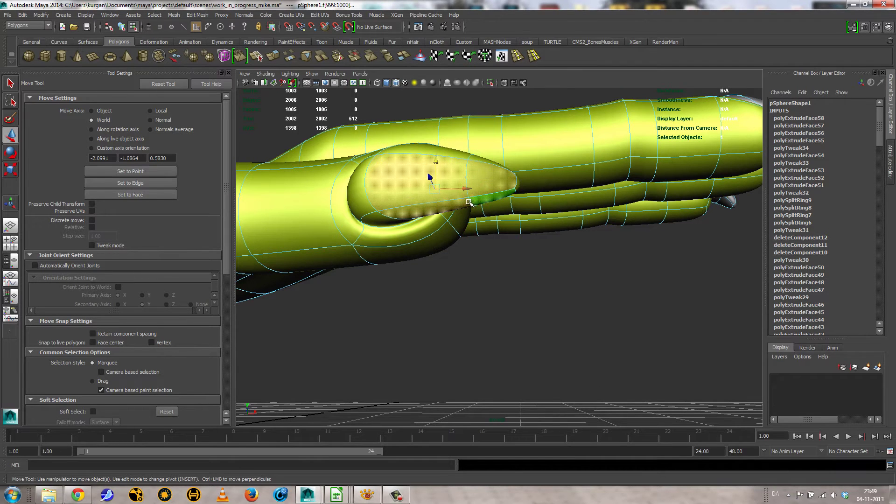
{"action": "left_click_drag", "start_coordinate": [435, 161], "coordinate": [541, 213]}
Pull the faces at the thumbnail's tip back towards the thumb to shorten the point
{"action": "left_click", "coordinate": [528, 214]}
{"action": "left_click_drag", "start_coordinate": [490, 188], "coordinate": [530, 238]}
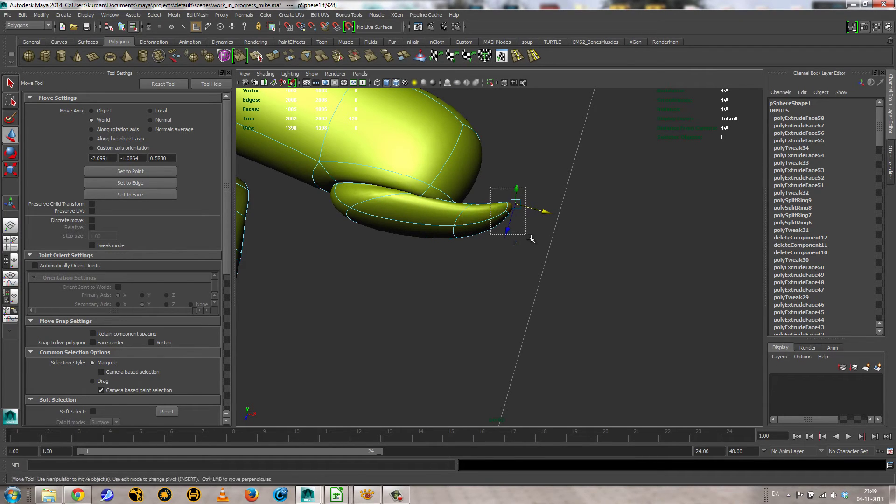
{"action": "left_click", "coordinate": [523, 237]}
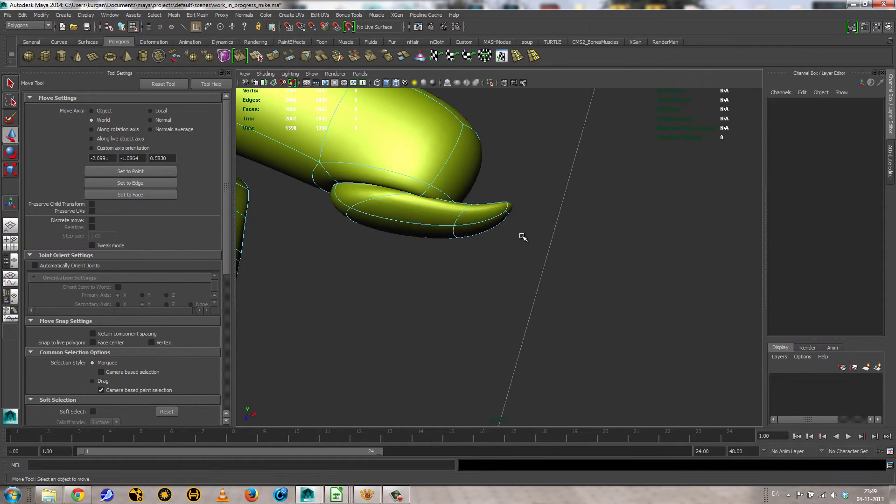
{"action": "left_click", "coordinate": [508, 215]}
{"action": "left_click_drag", "start_coordinate": [520, 232], "coordinate": [514, 229]}
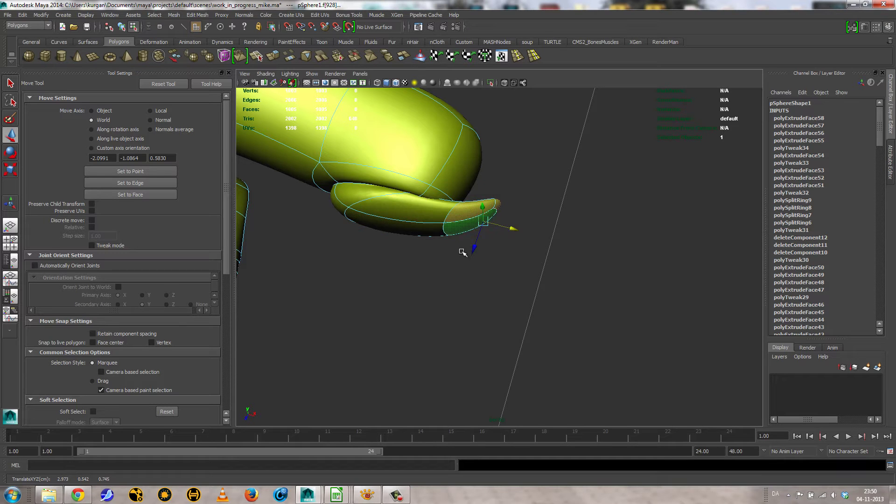
{"action": "left_click_drag", "start_coordinate": [464, 253], "coordinate": [514, 180], "text": "alt"}
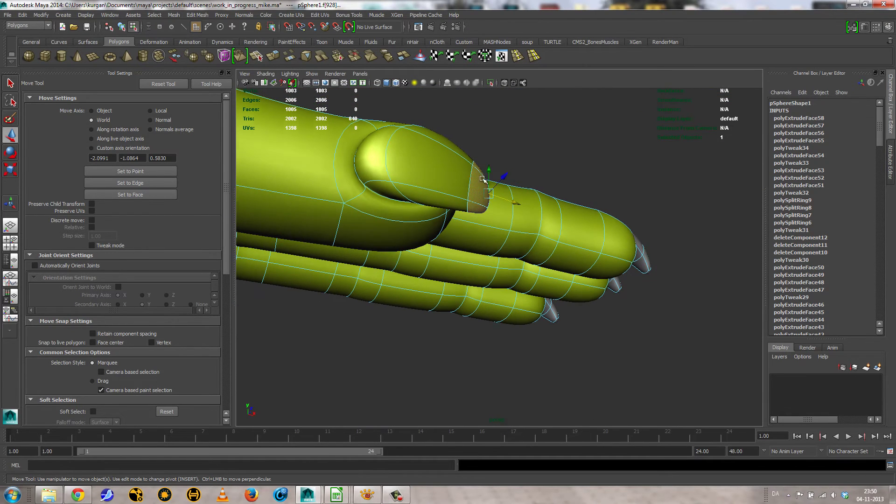
Move the face at the base of the thumbnail down towards the surface of the thumb
{"action": "left_click", "coordinate": [392, 161]}
{"action": "left_click_drag", "start_coordinate": [410, 185], "coordinate": [434, 146], "text": "alt"}
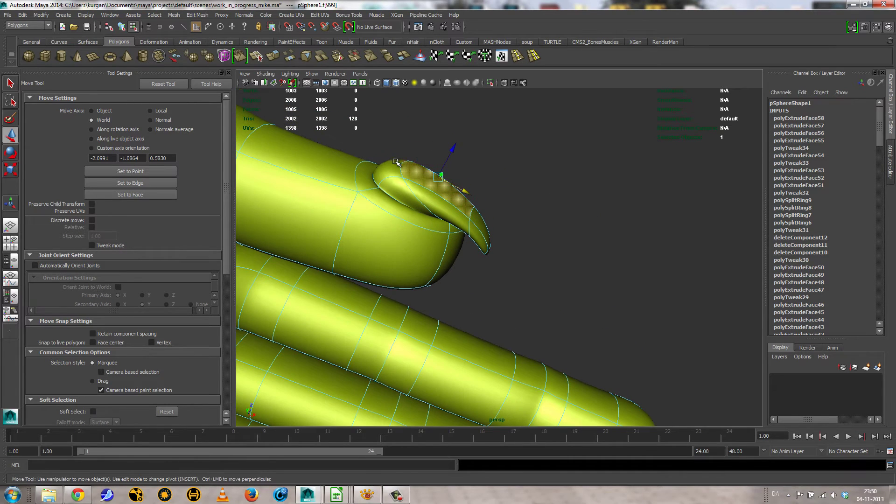
{"action": "left_click", "coordinate": [396, 164]}
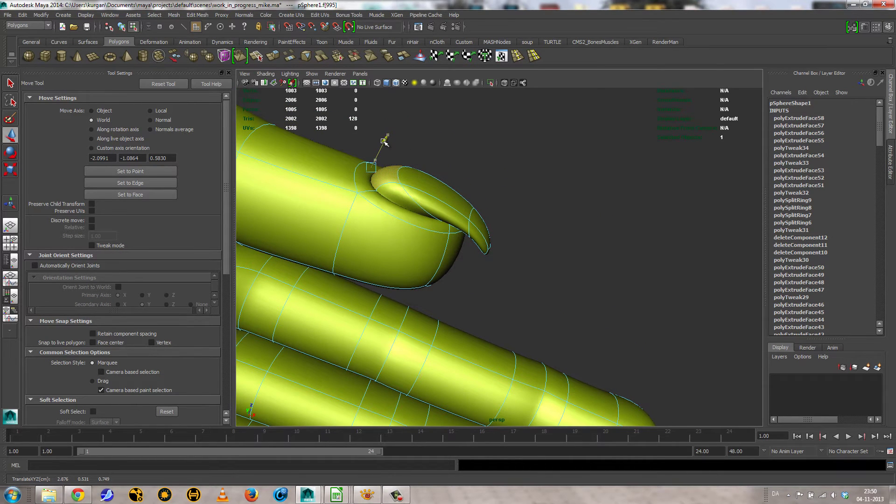
{"action": "left_click_drag", "start_coordinate": [409, 162], "coordinate": [394, 201], "text": "alt"}
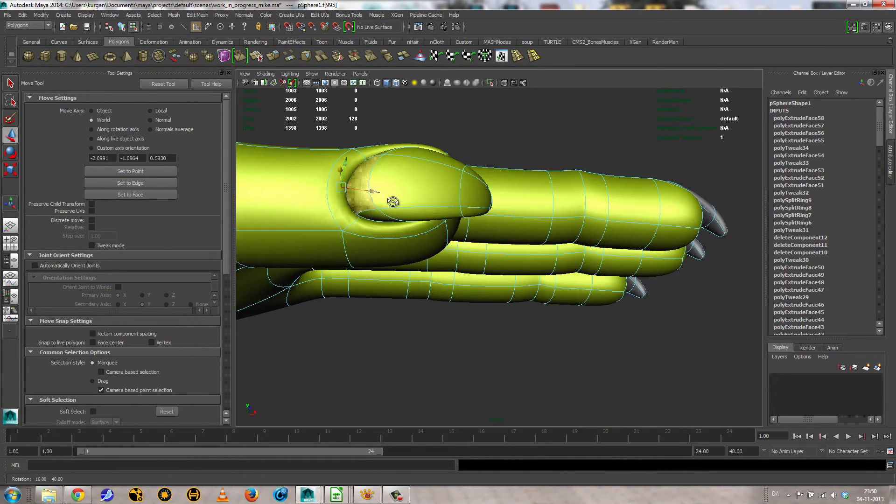
{"action": "left_click_drag", "start_coordinate": [344, 172], "coordinate": [397, 193]}
Grow the selection from the thumbnail's tip face over the whole nail and assign the existing grey nail material
{"action": "left_click", "coordinate": [472, 209]}
{"action": "left_click_drag", "start_coordinate": [471, 210], "coordinate": [474, 231], "text": "alt"}
{"action": "left_click", "coordinate": [492, 263]}
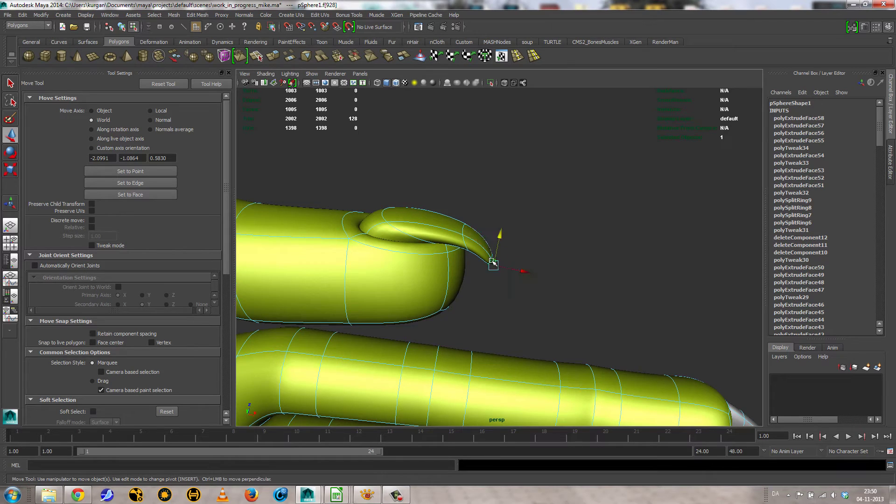
{"action": "key", "text": "shift+period"}
{"action": "key", "text": "shift+period"}
{"action": "key", "text": "shift+period"}
{"action": "key", "text": "shift+period"}
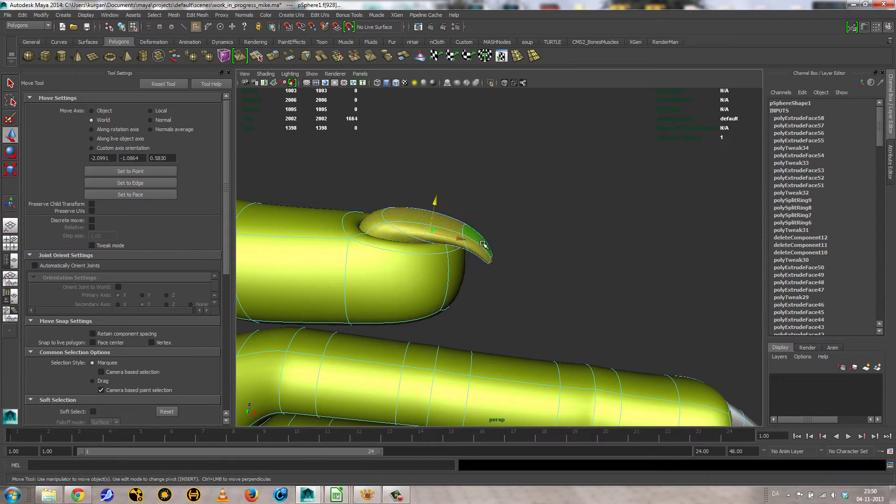
{"action": "right_click_drag", "start_coordinate": [453, 217], "coordinate": [518, 430]}
Select the horn on the same side as the finished hand, from its tip to its base, and assign the grey nail material
{"action": "right_click_drag", "start_coordinate": [551, 344], "coordinate": [486, 383], "text": "alt"}
{"action": "left_click_drag", "start_coordinate": [485, 383], "coordinate": [527, 334], "text": "alt"}
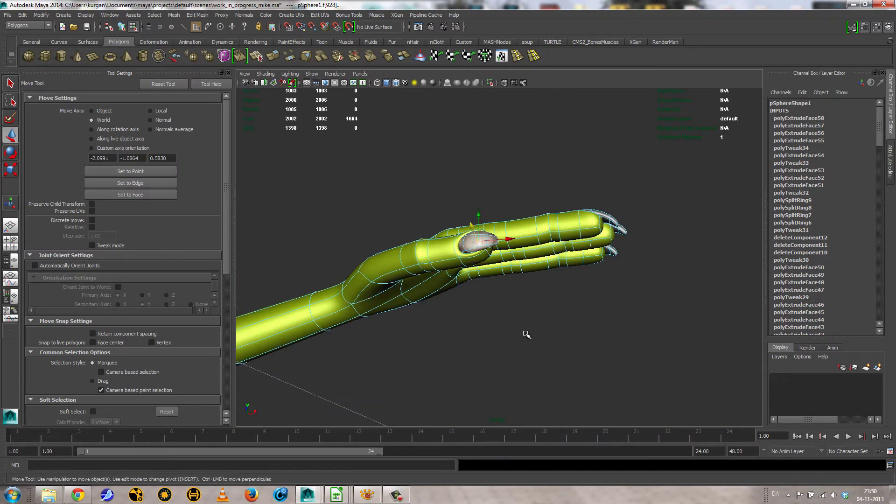
{"action": "right_click_drag", "start_coordinate": [526, 334], "coordinate": [430, 316], "text": "alt"}
{"action": "left_click_drag", "start_coordinate": [430, 316], "coordinate": [385, 316], "text": "alt"}
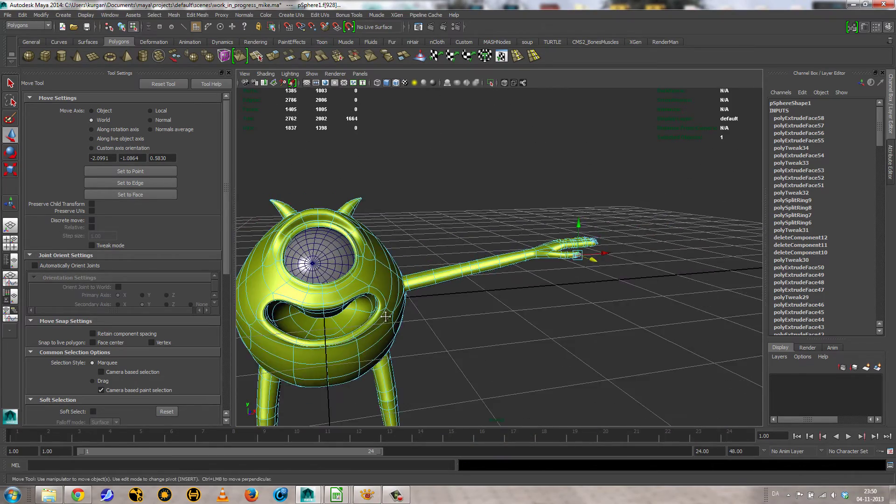
{"action": "middle_click_drag", "start_coordinate": [385, 317], "coordinate": [483, 282], "text": "alt"}
{"action": "left_click_drag", "start_coordinate": [483, 282], "coordinate": [418, 332], "text": "alt"}
{"action": "right_click_drag", "start_coordinate": [418, 332], "coordinate": [632, 296], "text": "alt"}
{"action": "middle_click_drag", "start_coordinate": [518, 287], "coordinate": [572, 368], "text": "alt"}
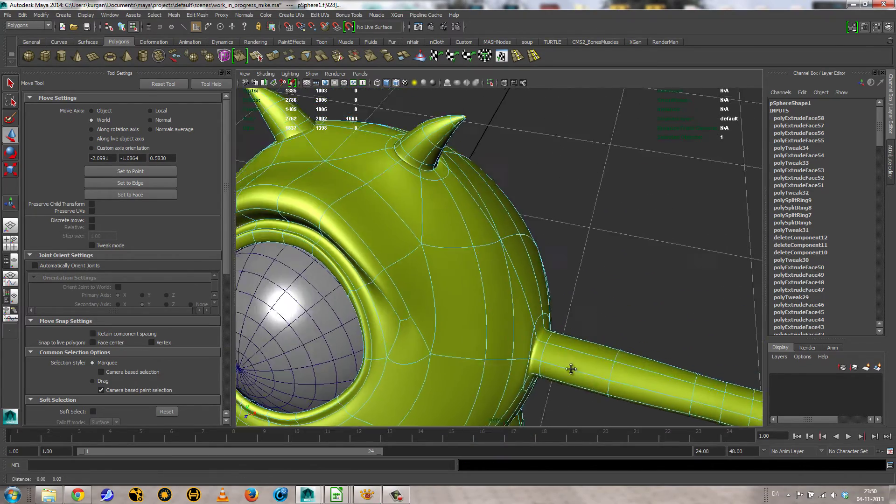
{"action": "left_click_drag", "start_coordinate": [571, 369], "coordinate": [544, 249], "text": "alt"}
{"action": "left_click_drag", "start_coordinate": [500, 211], "coordinate": [525, 179], "text": "alt"}
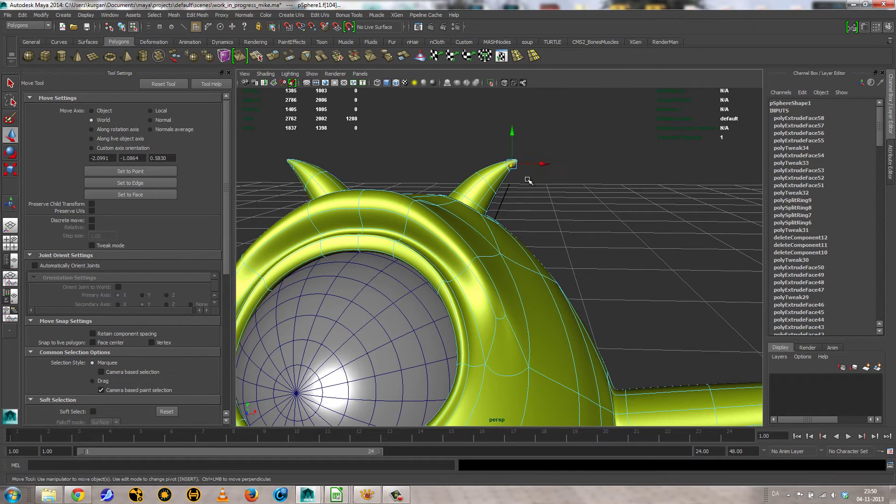
{"action": "key", "text": "shift+period"}
{"action": "left_click_drag", "start_coordinate": [528, 180], "coordinate": [478, 241], "text": "alt"}
{"action": "right_click_drag", "start_coordinate": [490, 227], "coordinate": [496, 343]}
Turn on textured display and examine the whole character, including the eye, mouth, arms and legs
{"action": "key", "text": "6"}
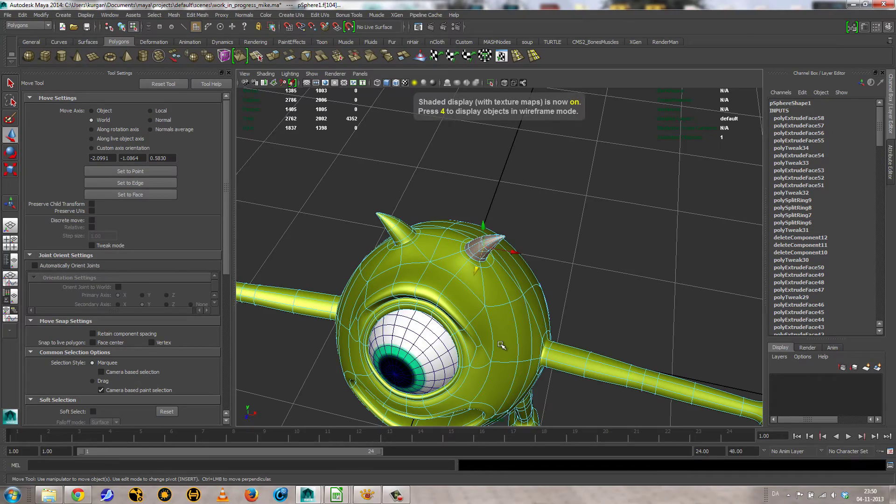
{"action": "left_click_drag", "start_coordinate": [501, 344], "coordinate": [542, 279], "text": "alt"}
{"action": "right_click_drag", "start_coordinate": [543, 279], "coordinate": [508, 304], "text": "alt"}
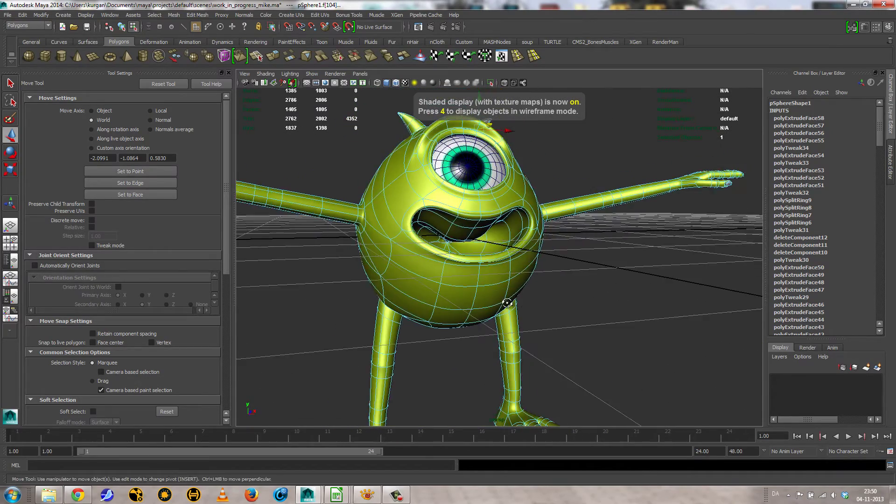
{"action": "left_click_drag", "start_coordinate": [509, 305], "coordinate": [487, 301], "text": "alt"}
{"action": "middle_click_drag", "start_coordinate": [487, 301], "coordinate": [487, 204], "text": "alt"}
{"action": "right_click_drag", "start_coordinate": [518, 269], "coordinate": [536, 285], "text": "alt"}
{"action": "middle_click_drag", "start_coordinate": [477, 266], "coordinate": [510, 333], "text": "alt"}
{"action": "left_click", "coordinate": [456, 251]}
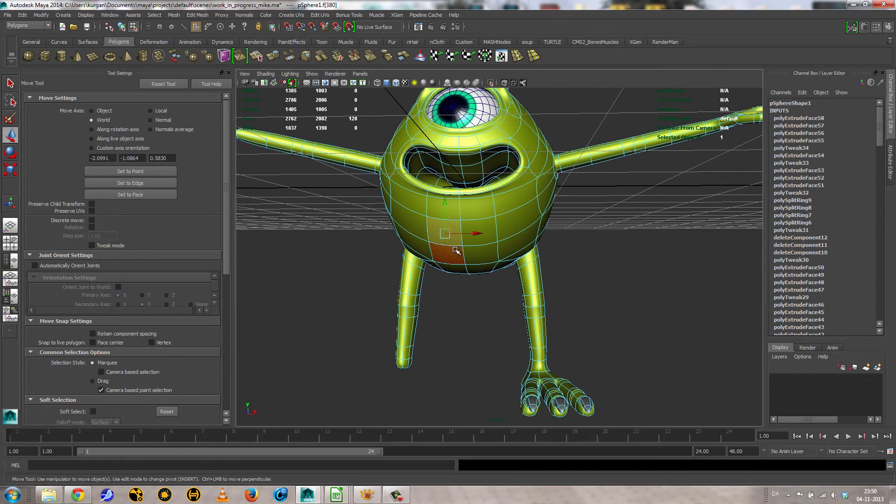
In the front view, delete the unsmoothed body mesh's half that lacks a hand and foot
{"action": "left_click_drag", "start_coordinate": [457, 251], "coordinate": [463, 270], "text": "alt"}
{"action": "key", "text": "space"}
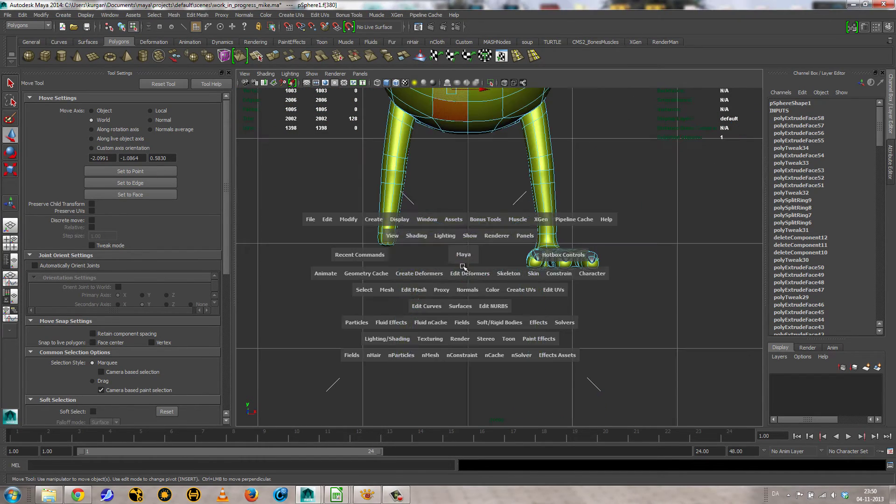
{"action": "middle_click_drag", "start_coordinate": [469, 290], "coordinate": [471, 453], "text": "alt"}
{"action": "right_click_drag", "start_coordinate": [523, 288], "coordinate": [447, 264], "text": "alt"}
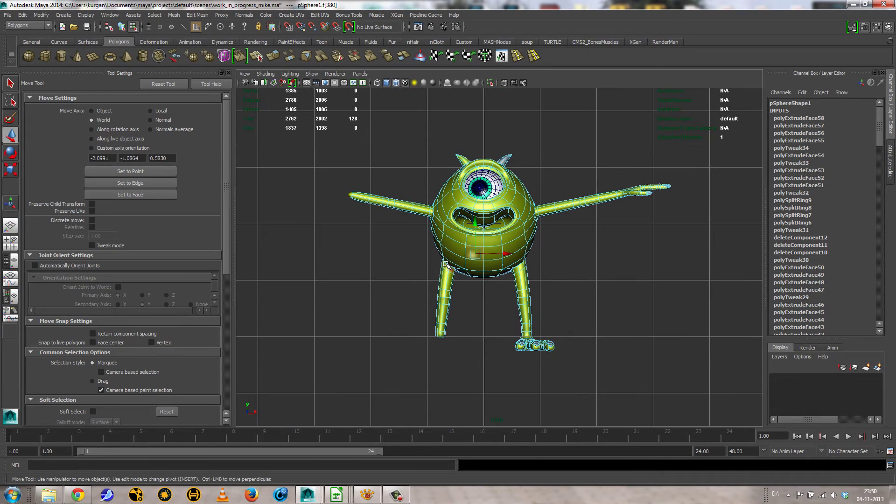
{"action": "key", "text": "1"}
{"action": "left_click_drag", "start_coordinate": [323, 119], "coordinate": [483, 398]}
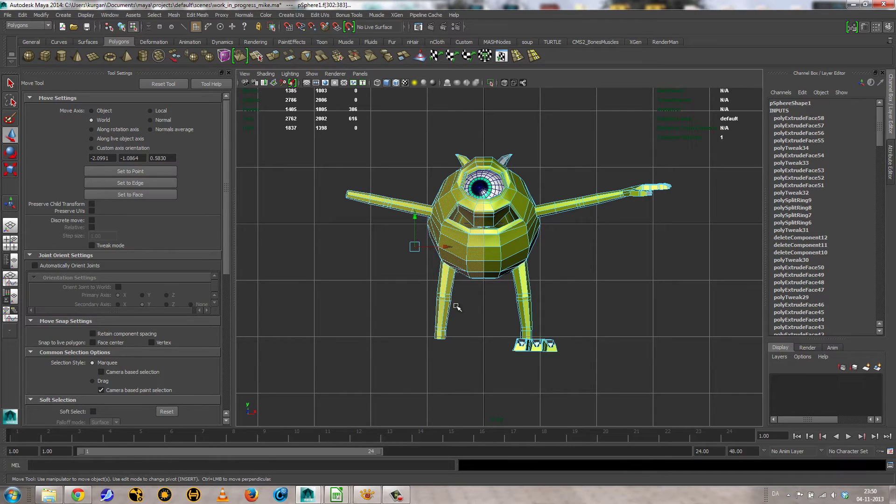
{"action": "key", "text": "Delete"}
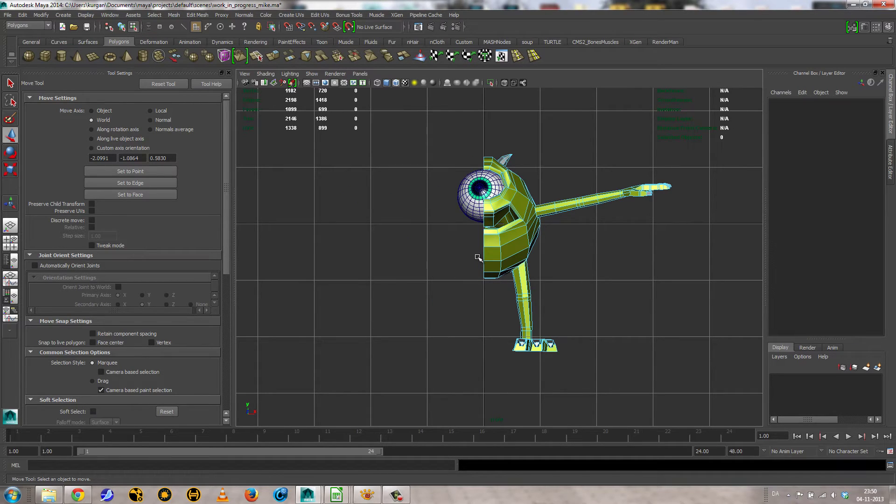
Mirror the remaining half of the body mesh in the -X direction and check the mirror's merge threshold and options
{"action": "key", "text": "4"}
{"action": "right_click_drag", "start_coordinate": [495, 254], "coordinate": [517, 244]}
{"action": "left_click", "coordinate": [507, 244]}
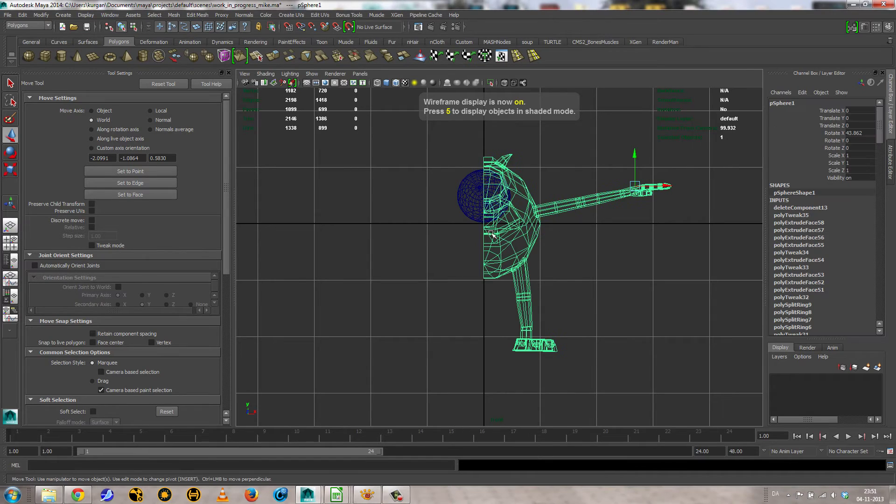
{"action": "left_click", "coordinate": [173, 15]}
{"action": "left_click", "coordinate": [200, 211]}
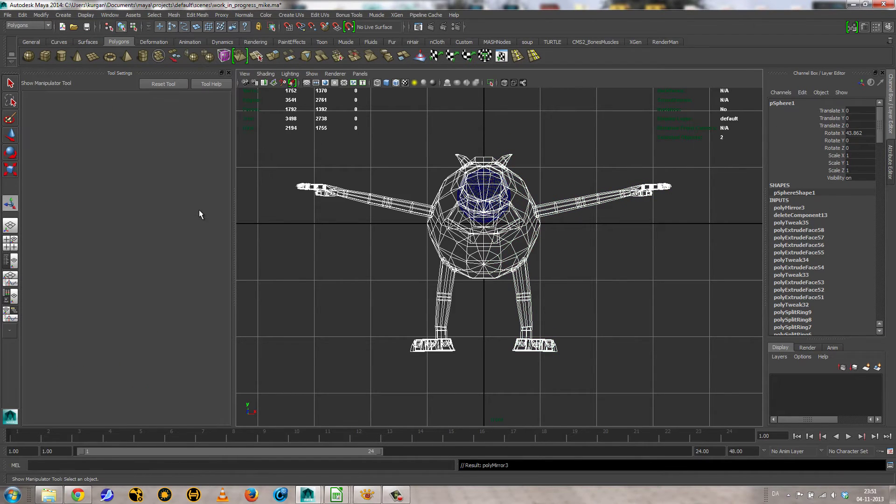
{"action": "left_click", "coordinate": [800, 209]}
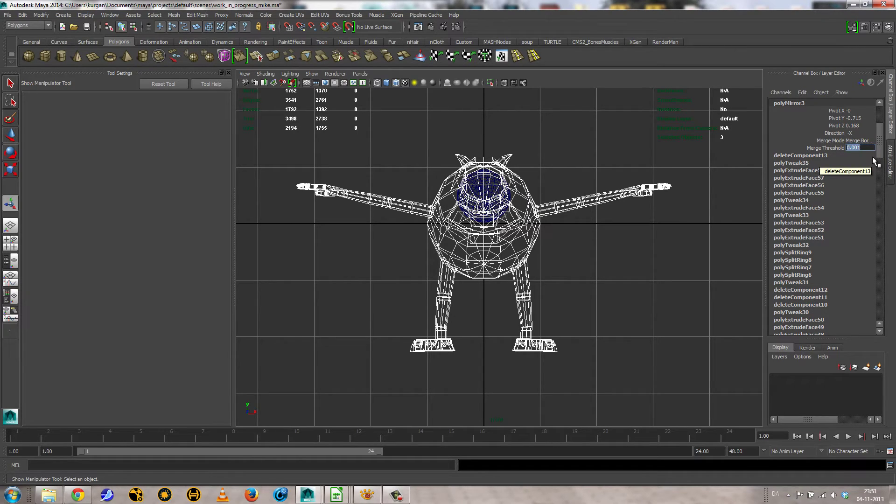
{"action": "middle_click_drag", "start_coordinate": [558, 219], "coordinate": [312, 129], "text": "alt"}
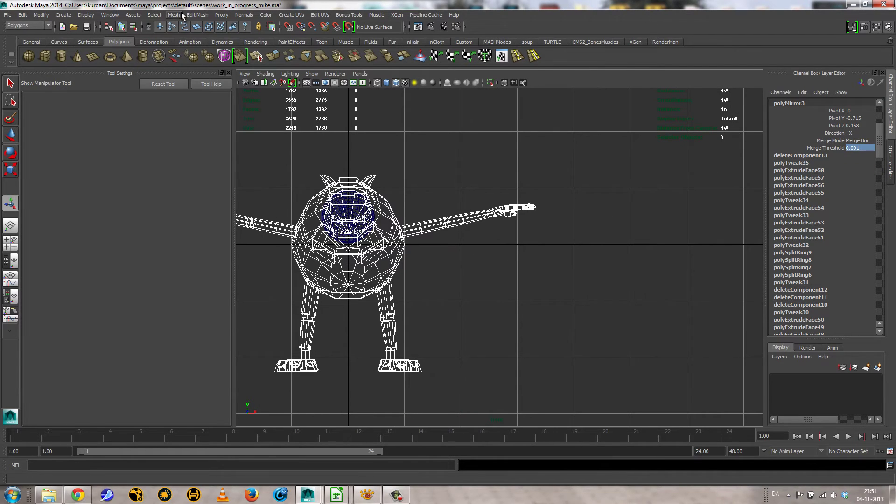
{"action": "left_click", "coordinate": [174, 15]}
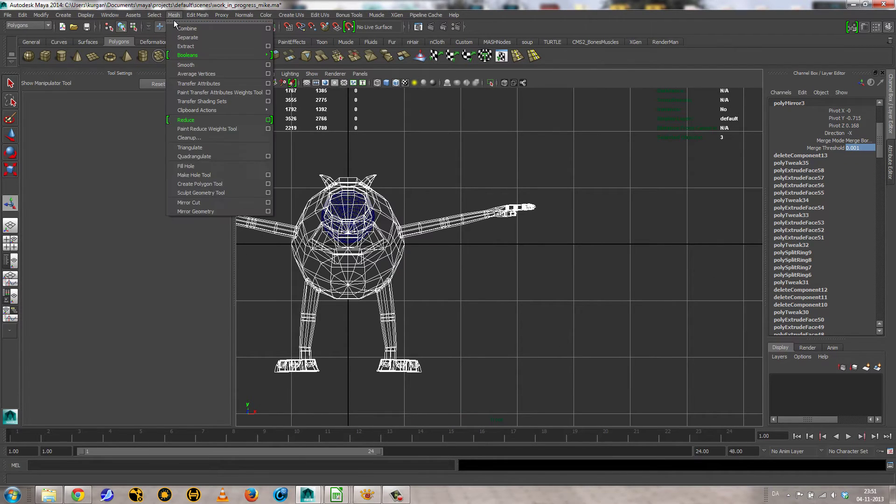
{"action": "left_click", "coordinate": [271, 211]}
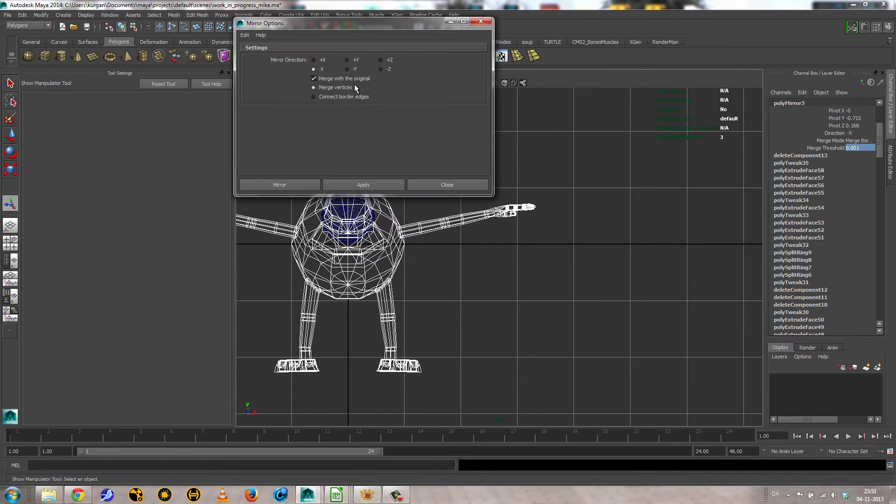
{"action": "left_click", "coordinate": [481, 21]}
Switch to the perspective view and display the mirrored body as a shaded smooth preview
{"action": "scroll", "coordinate": [537, 247], "scroll_direction": "down", "scroll_amount": 3}
{"action": "middle_click_drag", "start_coordinate": [540, 251], "coordinate": [507, 261], "text": "alt"}
{"action": "key", "text": "space"}
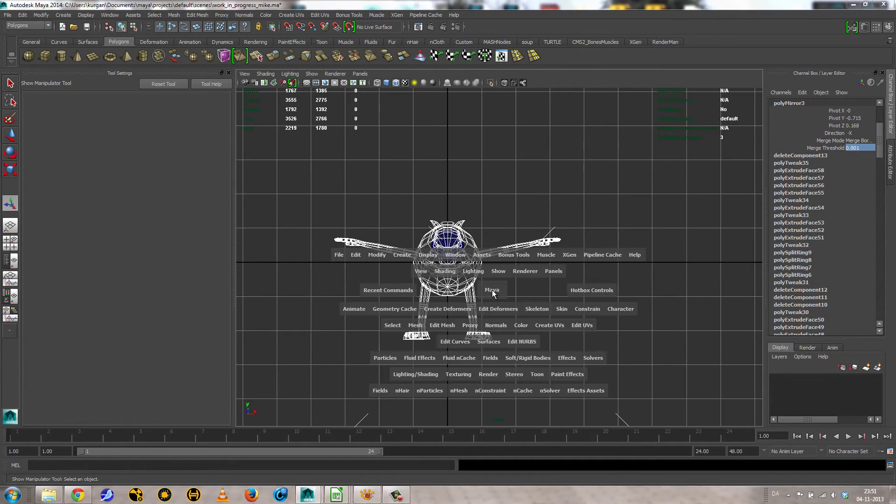
{"action": "mouse_move", "coordinate": [492, 290]}
{"action": "left_mouse_down"}
{"action": "mouse_move", "coordinate": [496, 272]}
{"action": "mouse_move", "coordinate": [513, 292]}
{"action": "mouse_move", "coordinate": [502, 290]}
{"action": "left_mouse_up"}
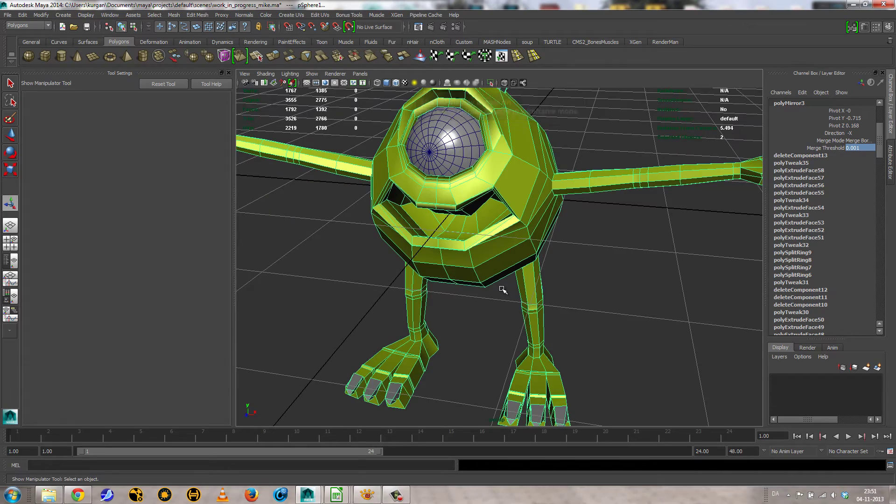
{"action": "key", "text": "5"}
{"action": "key", "text": "3"}
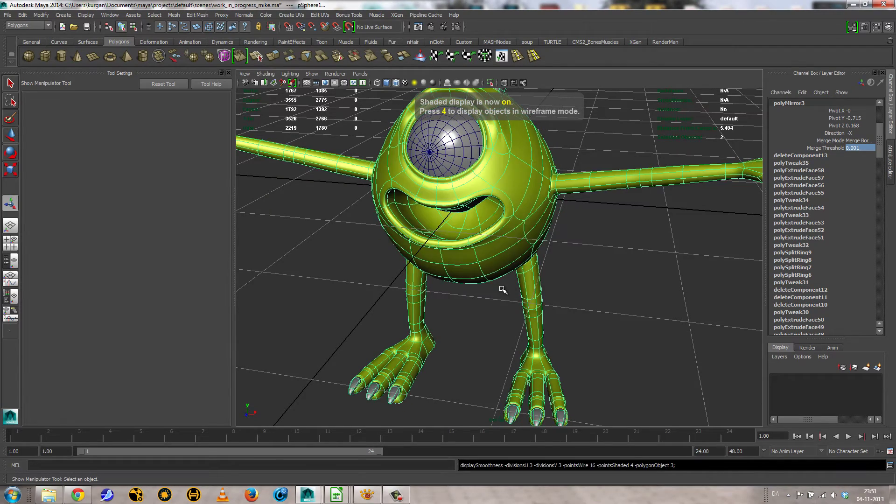
Turn on textured display, deselect the body and hide the wireframe drawn over the shaded character
{"action": "mouse_move", "coordinate": [505, 286]}
{"action": "left_mouse_down", "text": "alt"}
{"action": "mouse_move", "coordinate": [537, 292]}
{"action": "mouse_move", "coordinate": [523, 299]}
{"action": "mouse_move", "coordinate": [567, 317]}
{"action": "mouse_move", "coordinate": [607, 314]}
{"action": "mouse_move", "coordinate": [619, 281]}
{"action": "mouse_move", "coordinate": [525, 260]}
{"action": "left_mouse_up", "text": "alt"}
{"action": "key", "text": "6"}
{"action": "left_click", "coordinate": [615, 294]}
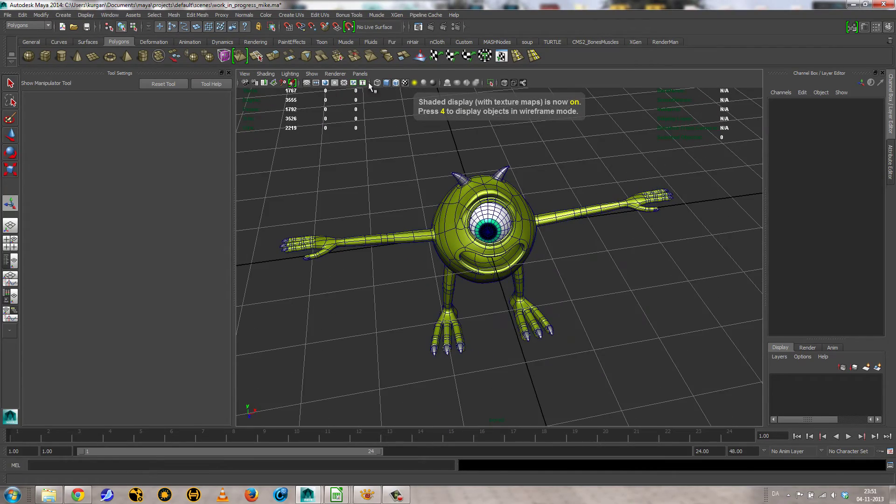
{"action": "left_click", "coordinate": [396, 83]}
Examine the finished character from several angles and compare its mouth with the Mike poster image in XnView
{"action": "left_click_drag", "start_coordinate": [590, 263], "coordinate": [531, 256], "text": "alt"}
{"action": "middle_click_drag", "start_coordinate": [530, 255], "coordinate": [515, 296], "text": "alt"}
{"action": "right_click_drag", "start_coordinate": [481, 296], "coordinate": [539, 290], "text": "alt"}
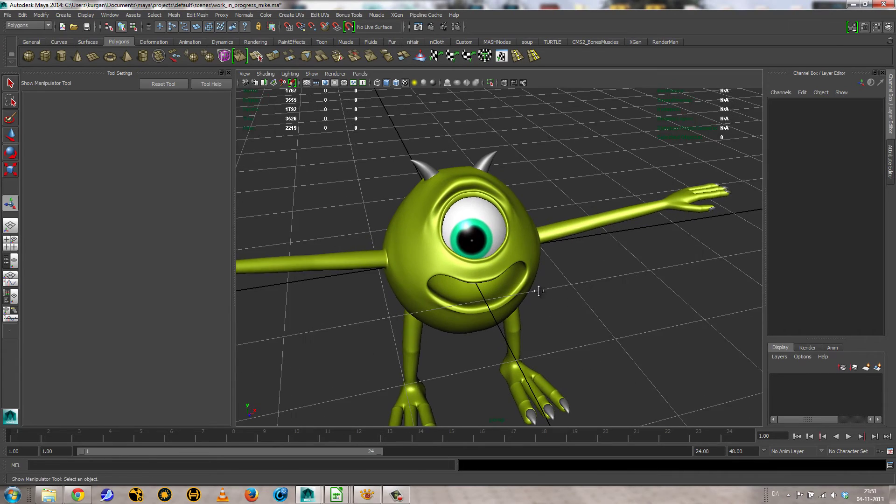
{"action": "middle_click_drag", "start_coordinate": [507, 304], "coordinate": [537, 274], "text": "alt"}
{"action": "right_click_drag", "start_coordinate": [536, 275], "coordinate": [518, 256], "text": "alt"}
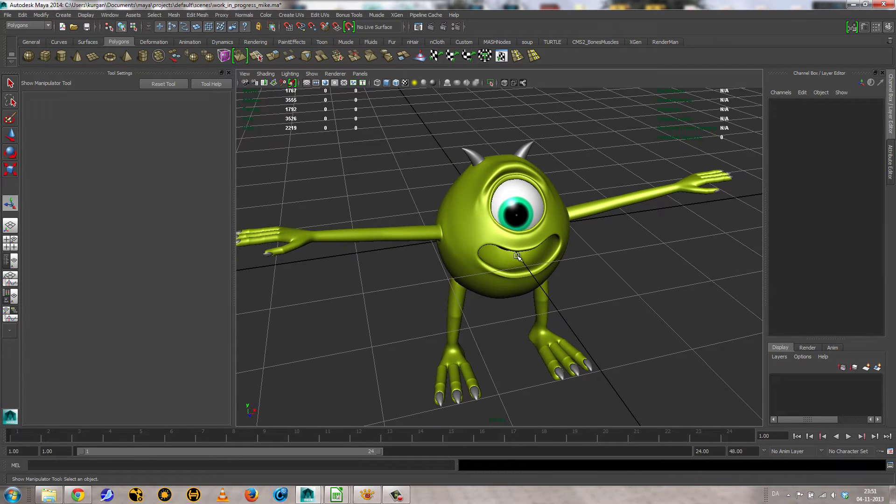
{"action": "left_click_drag", "start_coordinate": [517, 256], "coordinate": [494, 232], "text": "alt"}
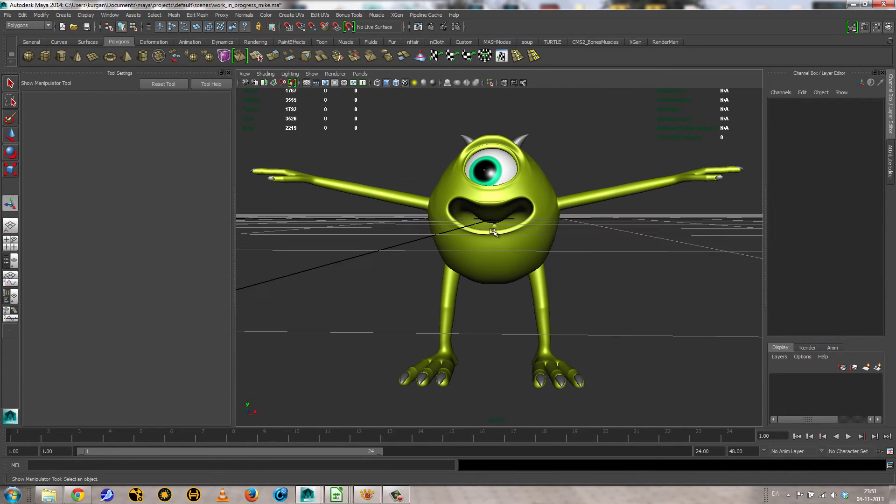
{"action": "left_click", "coordinate": [367, 494]}
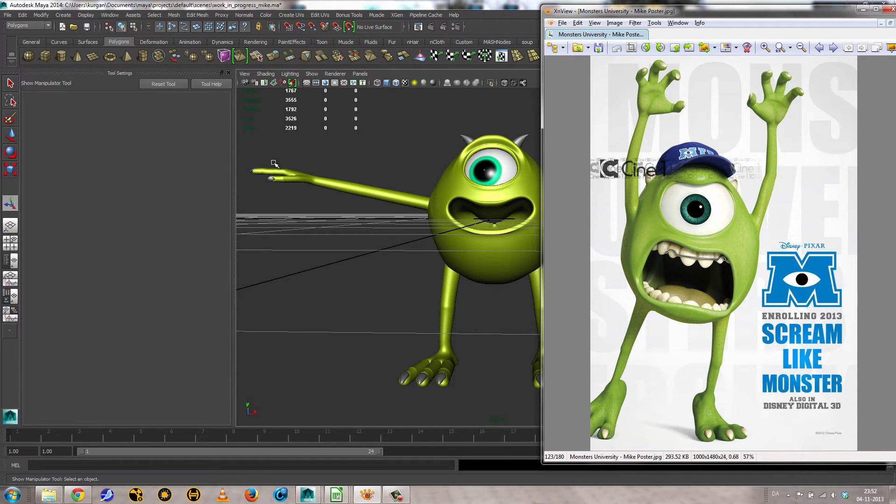
{"action": "left_click", "coordinate": [863, 10]}
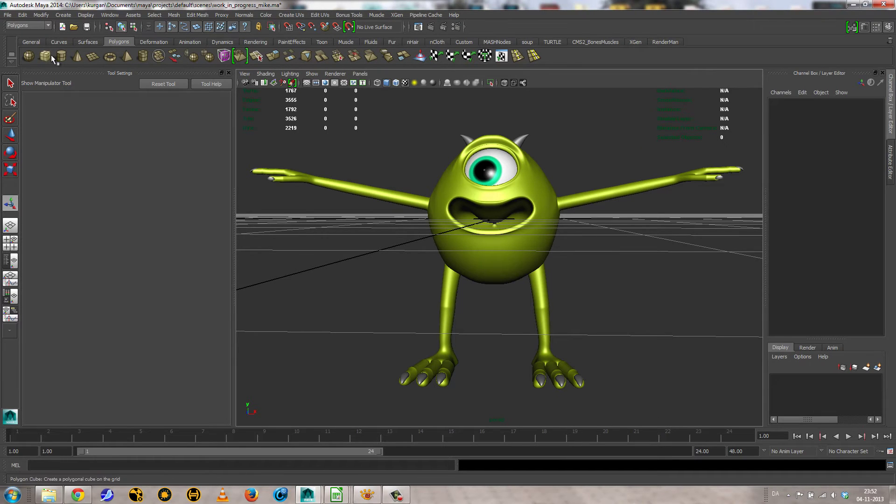
Create a polygon cube and move it straight down between the legs, to a Translate Y of about -1.867
{"action": "left_click", "coordinate": [51, 55]}
{"action": "scroll", "coordinate": [486, 226], "scroll_direction": "down", "scroll_amount": 2}
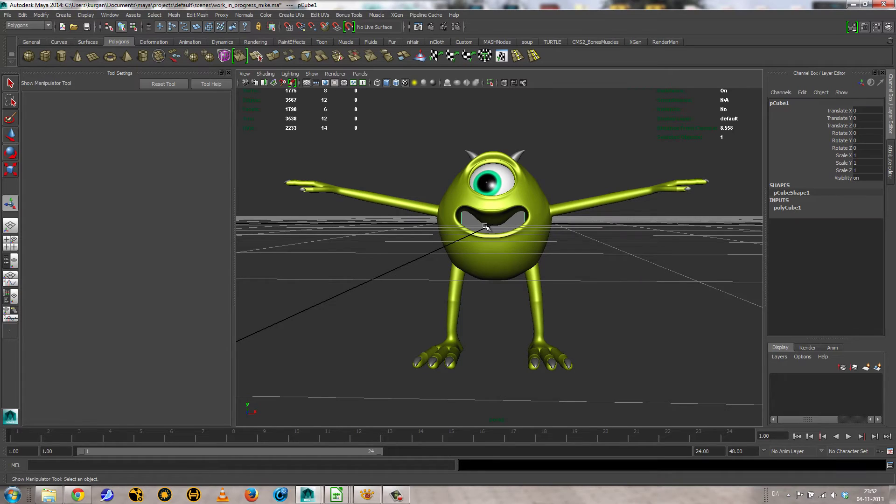
{"action": "key", "text": "w"}
{"action": "left_click_drag", "start_coordinate": [497, 192], "coordinate": [499, 304]}
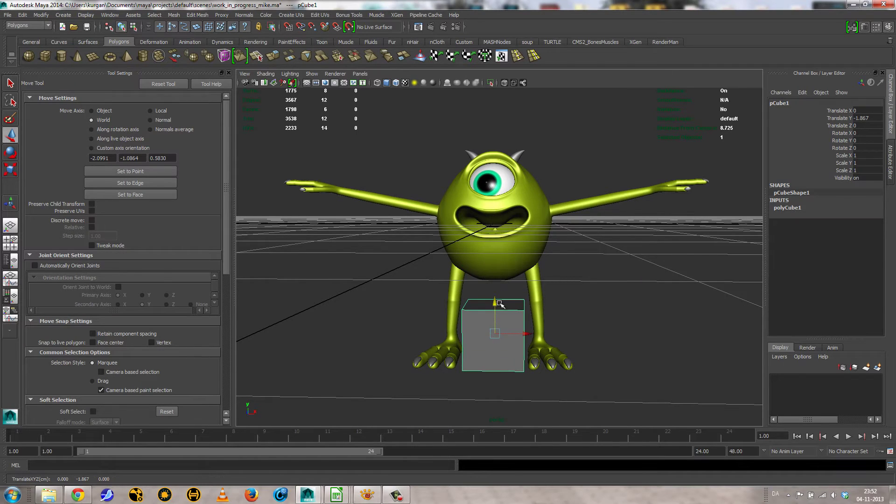
Shape the cube into a long thin bar with width 2.5, height 0.2 and depth 0.2
{"action": "left_click", "coordinate": [784, 210]}
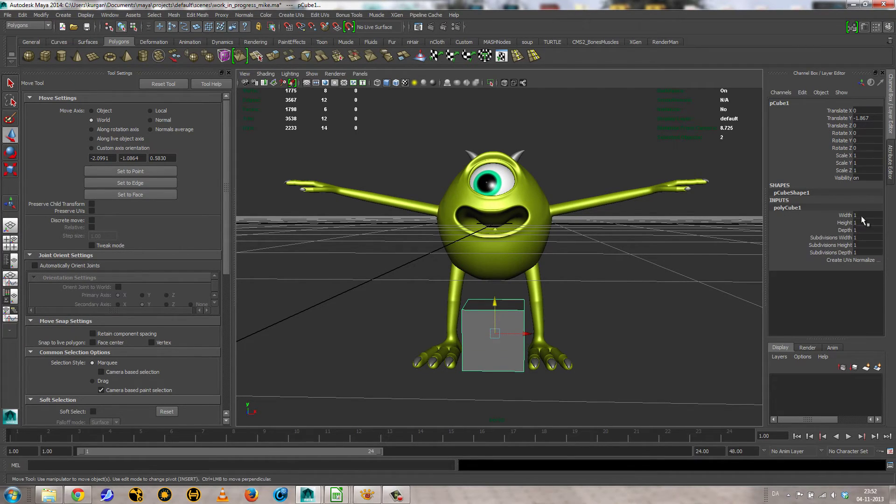
{"action": "left_click", "coordinate": [845, 215]}
{"action": "middle_click_drag", "start_coordinate": [613, 251], "coordinate": [619, 256]}
{"action": "left_click_drag", "start_coordinate": [619, 257], "coordinate": [742, 254], "text": "alt"}
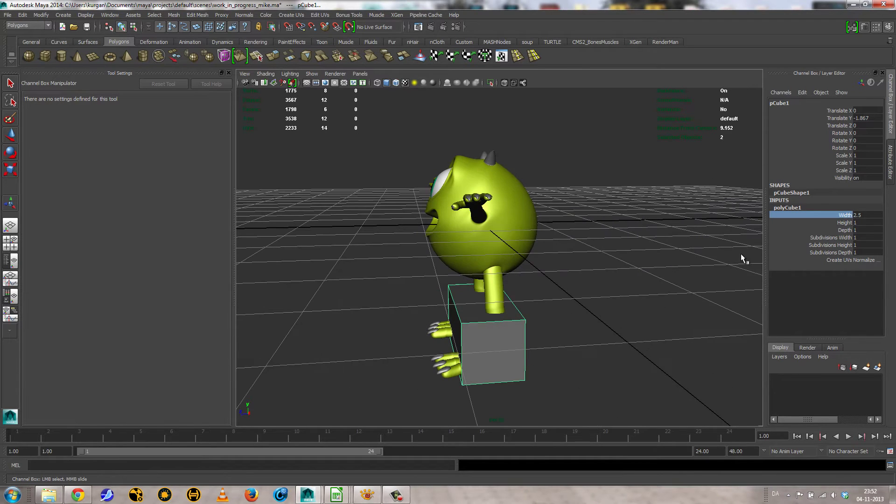
{"action": "left_click", "coordinate": [846, 223]}
{"action": "middle_click_drag", "start_coordinate": [641, 257], "coordinate": [625, 261]}
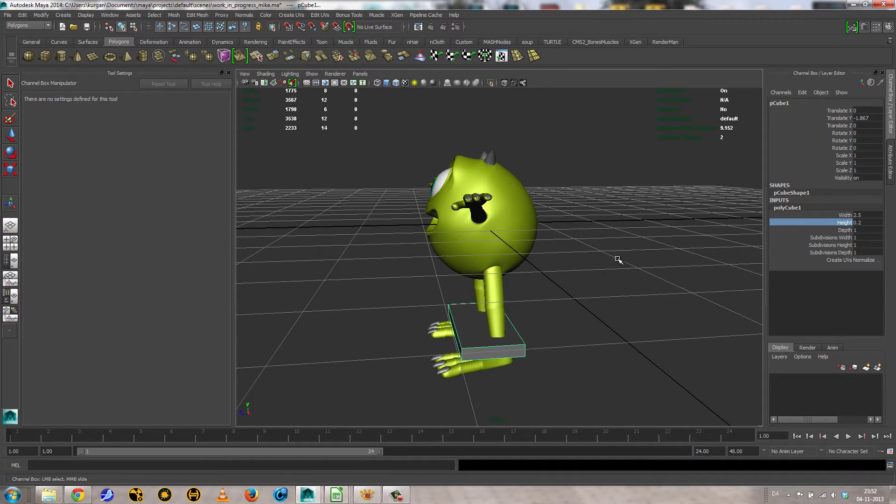
{"action": "left_click", "coordinate": [846, 230]}
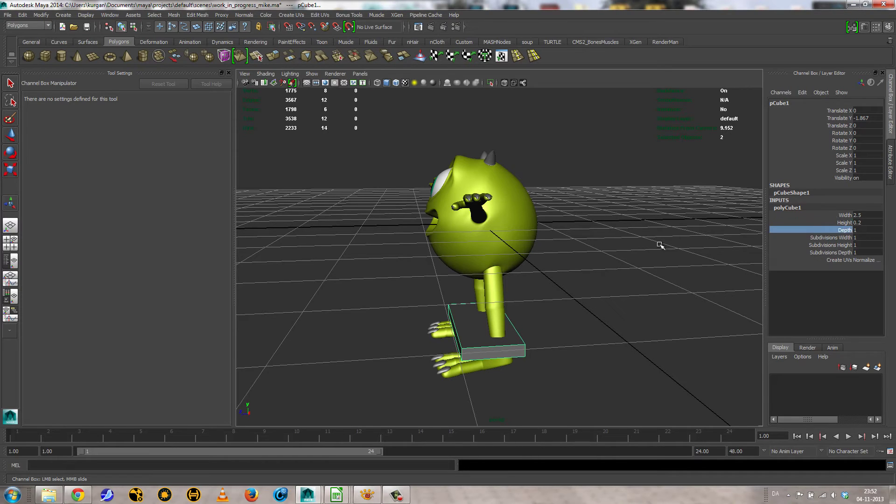
{"action": "middle_click_drag", "start_coordinate": [658, 245], "coordinate": [656, 246]}
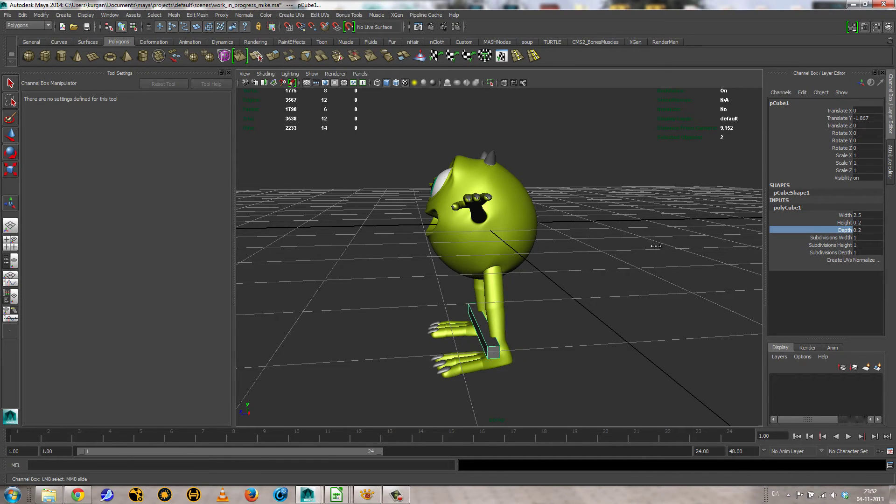
Set the bar's width subdivisions to 10
{"action": "left_click_drag", "start_coordinate": [516, 258], "coordinate": [574, 280], "text": "alt"}
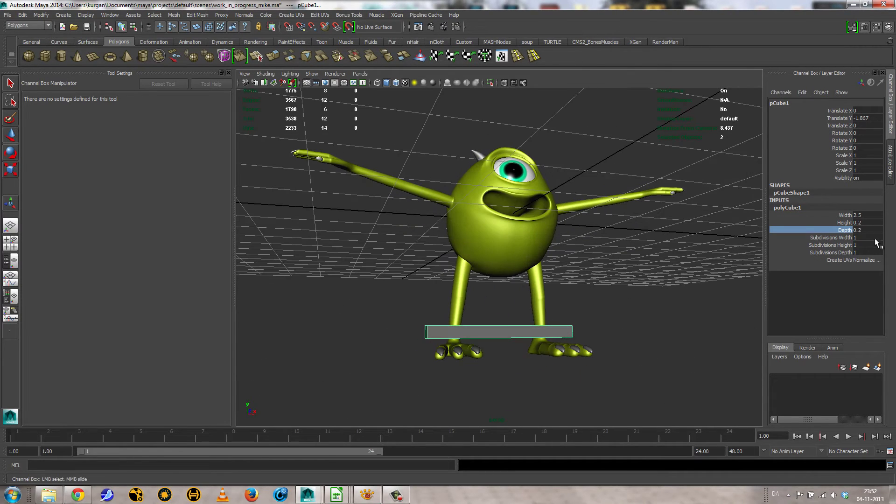
{"action": "left_click", "coordinate": [832, 238]}
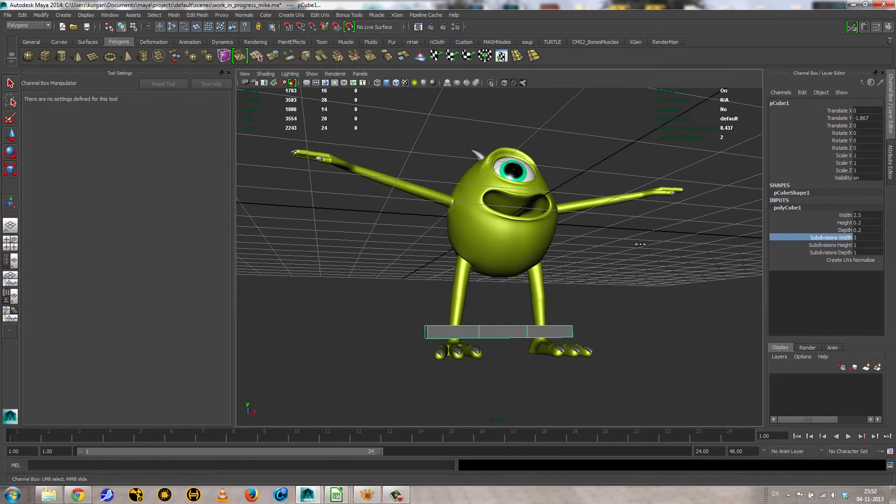
{"action": "middle_click_drag", "start_coordinate": [640, 244], "coordinate": [687, 248]}
{"action": "left_click_drag", "start_coordinate": [671, 252], "coordinate": [614, 267], "text": "alt"}
{"action": "right_click_drag", "start_coordinate": [614, 267], "coordinate": [707, 284], "text": "alt"}
{"action": "middle_click_drag", "start_coordinate": [696, 282], "coordinate": [703, 213], "text": "alt"}
Try selecting every other top face along the ten-segment bar, starting from one end
{"action": "right_click_drag", "start_coordinate": [402, 284], "coordinate": [402, 306]}
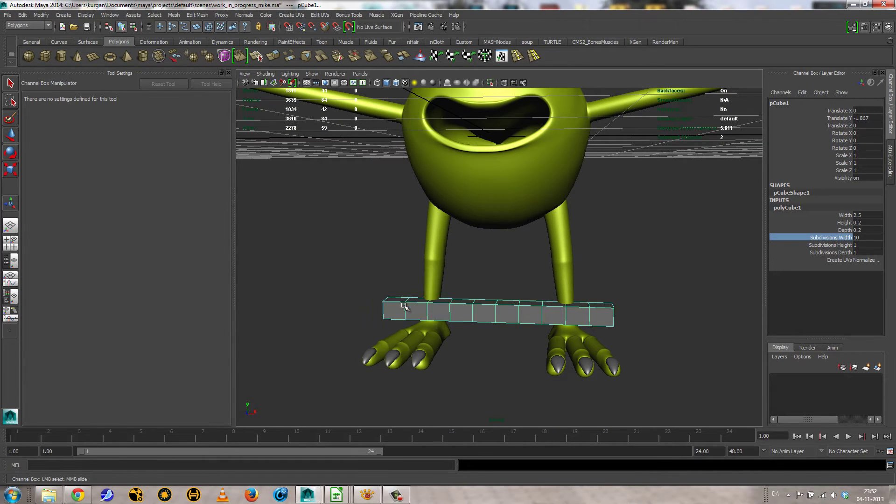
{"action": "left_click_drag", "start_coordinate": [440, 270], "coordinate": [452, 287], "text": "alt"}
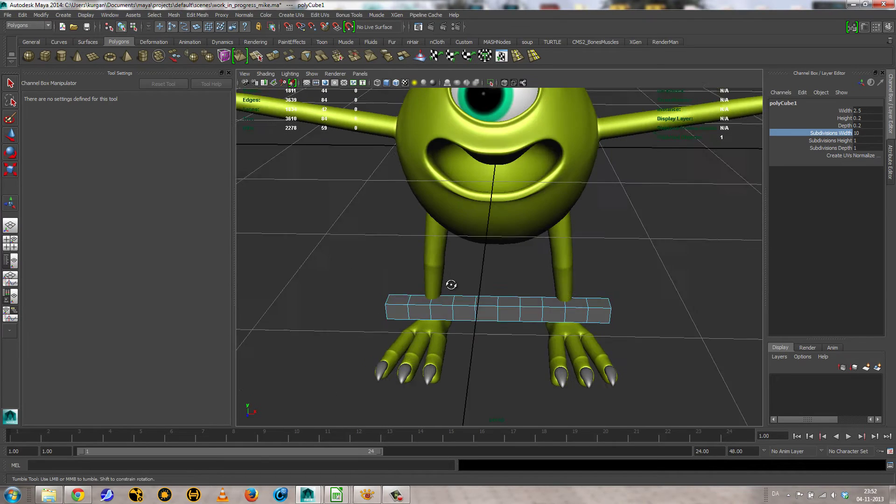
{"action": "right_click_drag", "start_coordinate": [399, 283], "coordinate": [398, 303]}
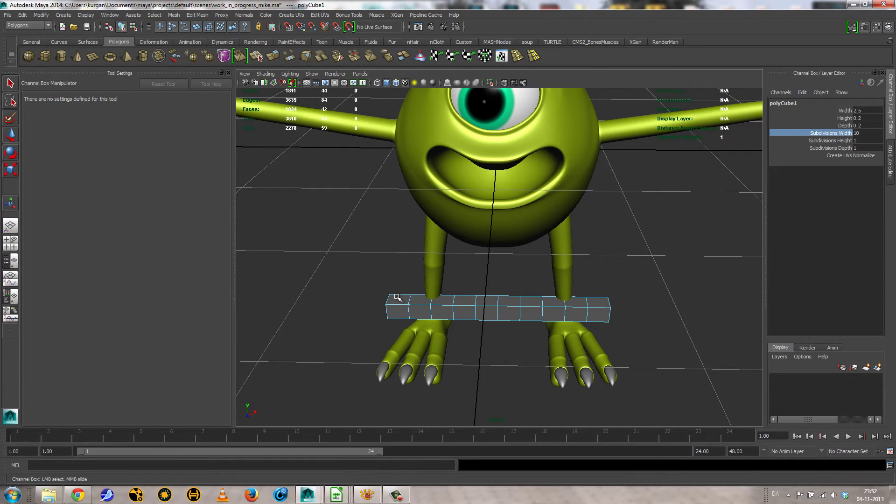
{"action": "left_click", "coordinate": [398, 299]}
{"action": "key", "text": "w"}
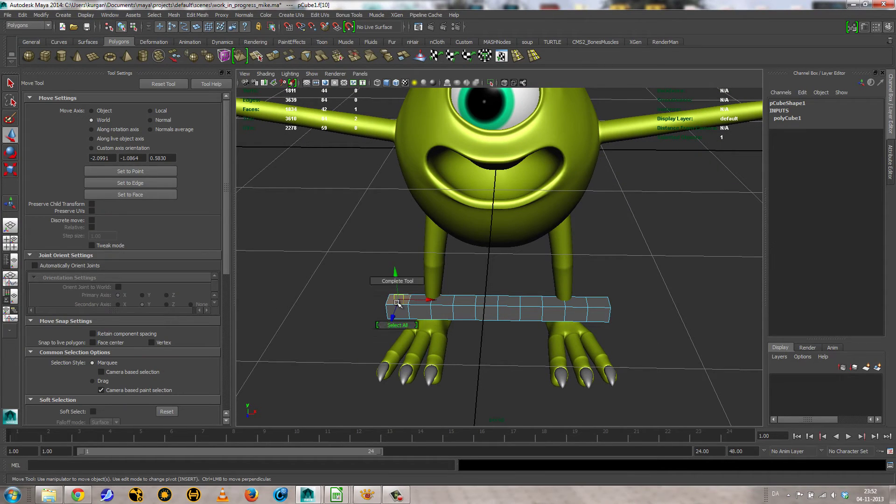
{"action": "left_click", "coordinate": [443, 302], "text": "shift"}
{"action": "left_click", "coordinate": [492, 302], "text": "shift"}
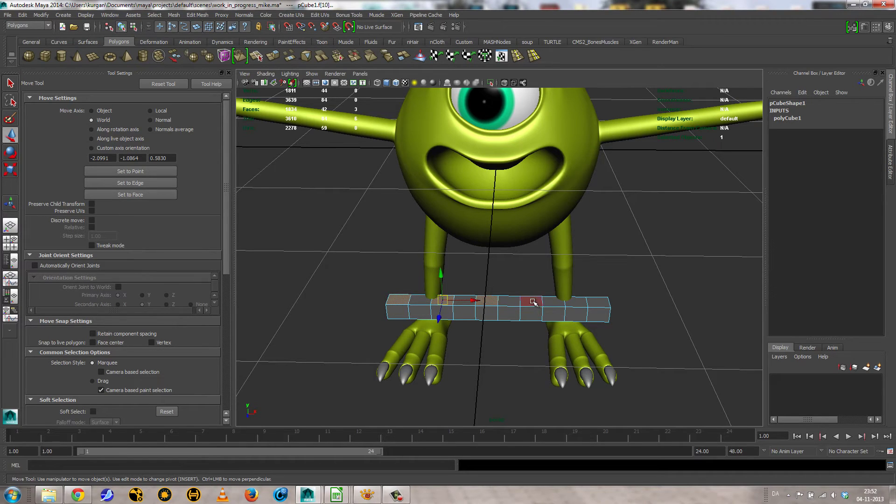
{"action": "left_click", "coordinate": [534, 302], "text": "shift"}
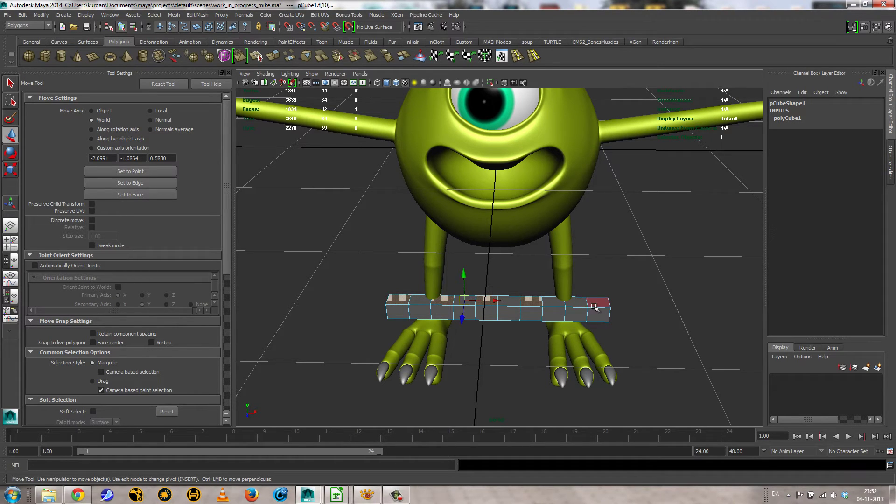
Return the bar to object mode and set its width subdivisions to 11
{"action": "right_click_drag", "start_coordinate": [598, 308], "coordinate": [608, 275]}
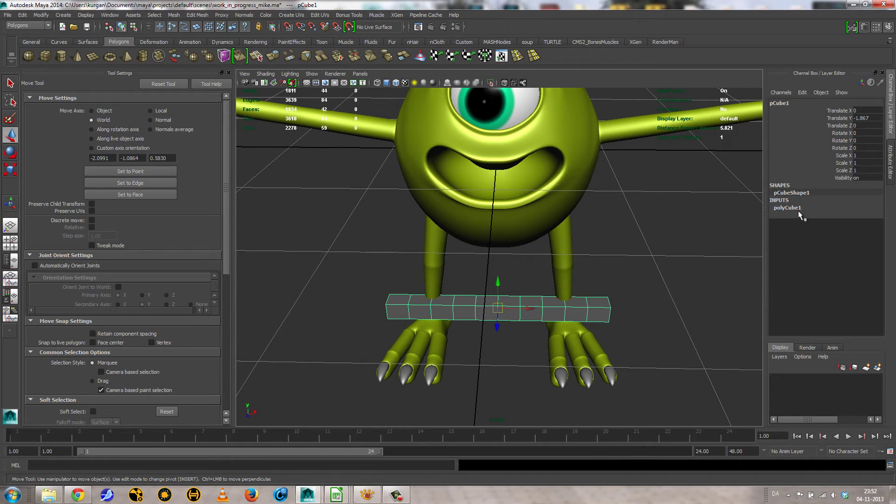
{"action": "left_click", "coordinate": [793, 209]}
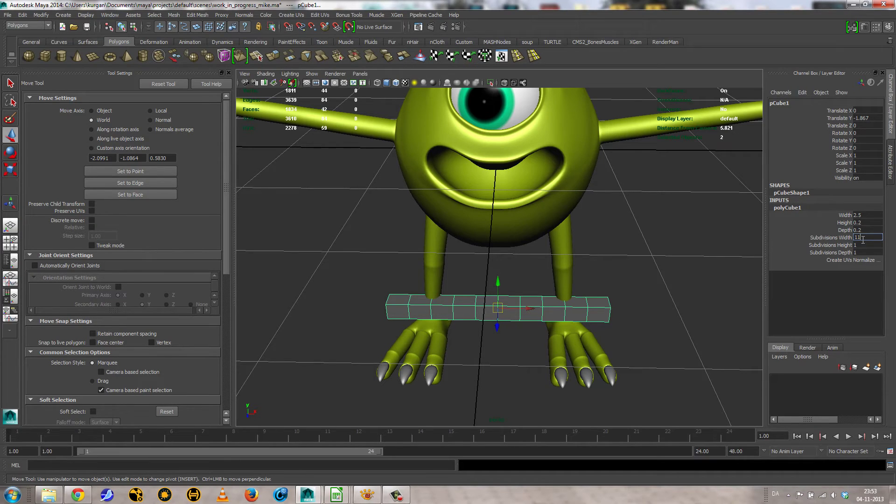
{"action": "key", "text": "Return"}
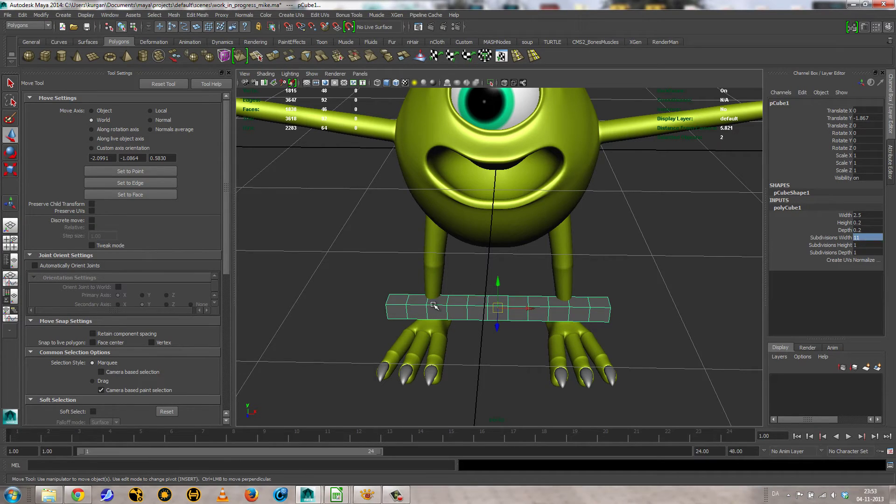
Select every other top face along the eleven-segment bar, starting and finishing at its two ends
{"action": "right_click_drag", "start_coordinate": [434, 306], "coordinate": [433, 309]}
{"action": "left_click", "coordinate": [397, 301]}
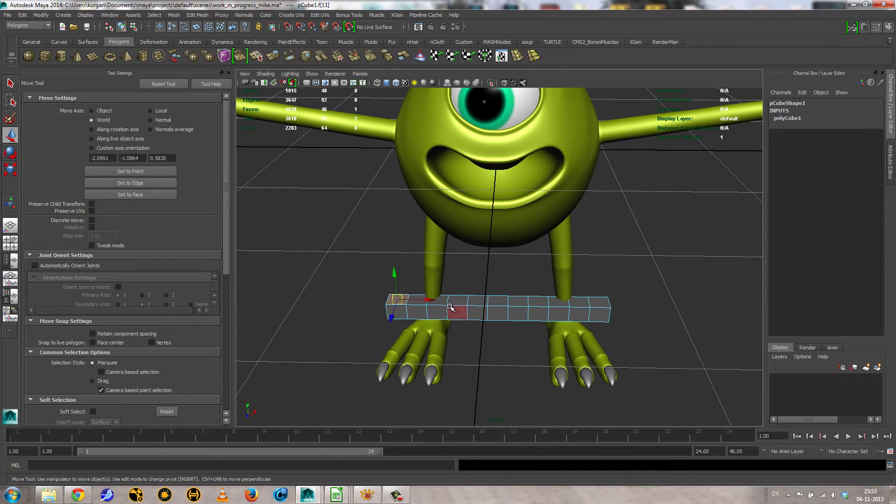
{"action": "left_click", "coordinate": [438, 301], "text": "shift"}
{"action": "left_click", "coordinate": [476, 302], "text": "shift"}
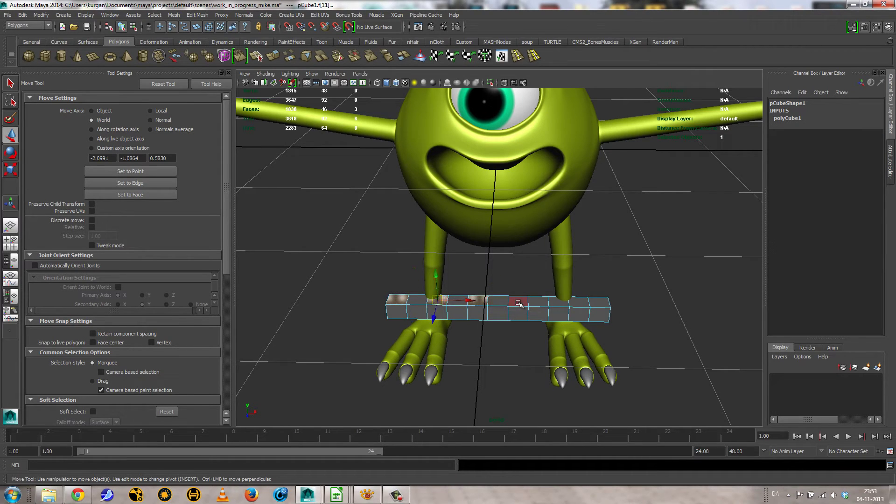
{"action": "left_click", "coordinate": [518, 301], "text": "shift"}
{"action": "left_click", "coordinate": [558, 302], "text": "shift"}
{"action": "left_click", "coordinate": [597, 303], "text": "shift"}
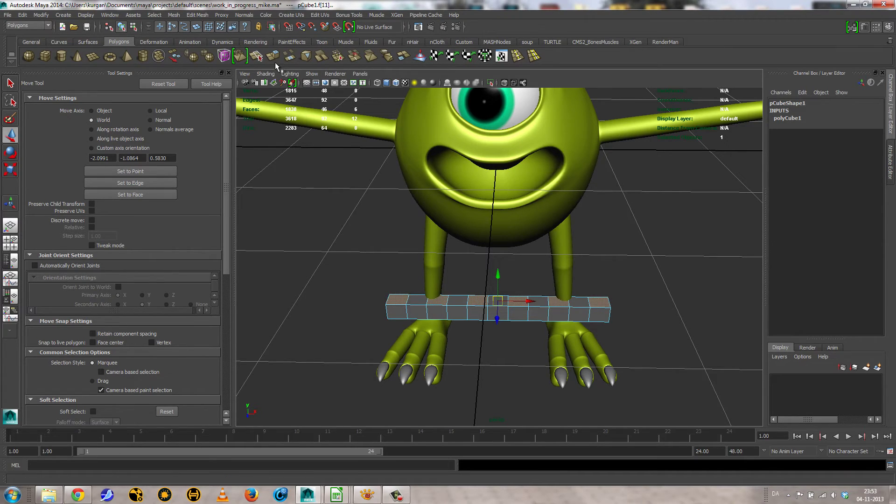
Extrude the six selected faces upward about 0.263, taper their tips to about 0.559 by 0.51, and preview the teeth smoothed
{"action": "key", "text": "ctrl+e"}
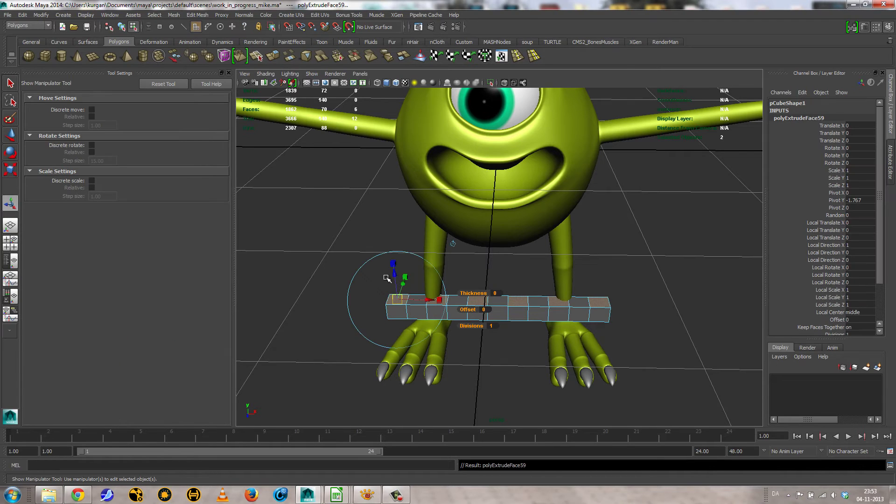
{"action": "left_click_drag", "start_coordinate": [395, 276], "coordinate": [396, 252]}
{"action": "left_click_drag", "start_coordinate": [437, 282], "coordinate": [421, 282]}
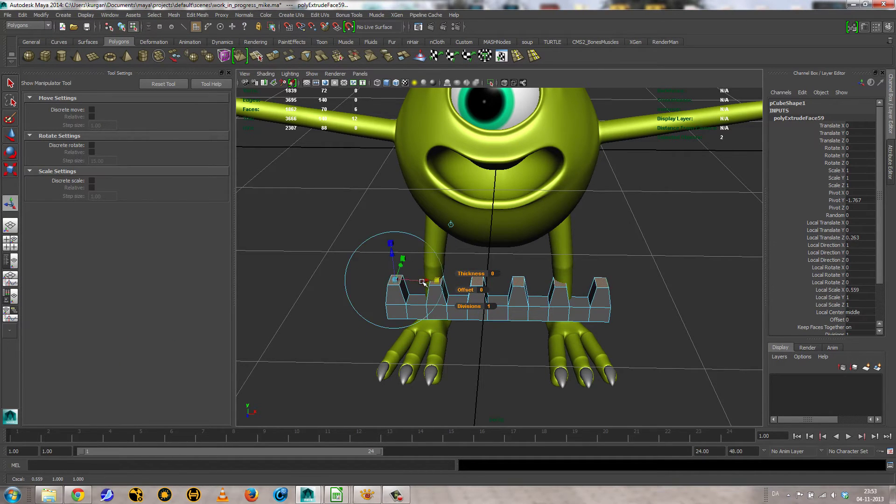
{"action": "left_click_drag", "start_coordinate": [488, 313], "coordinate": [549, 239], "text": "alt"}
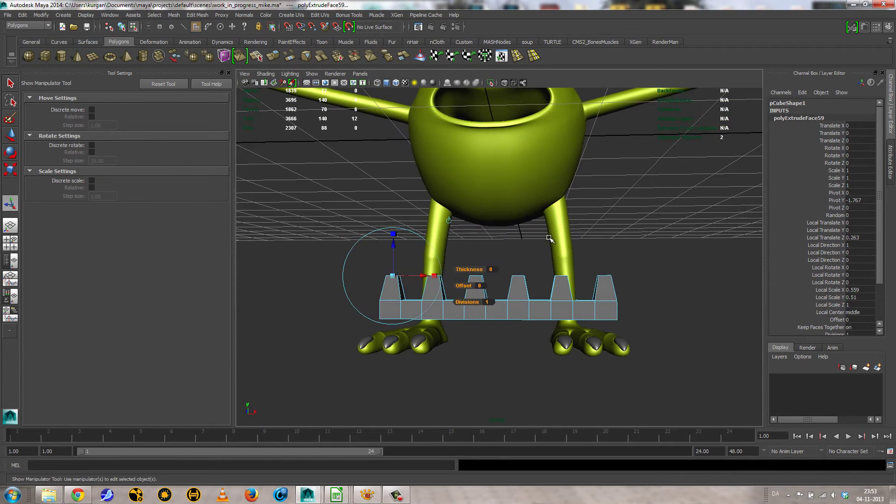
{"action": "right_click_drag", "start_coordinate": [549, 239], "coordinate": [600, 250], "text": "alt"}
{"action": "key", "text": "3"}
{"action": "key", "text": "1"}
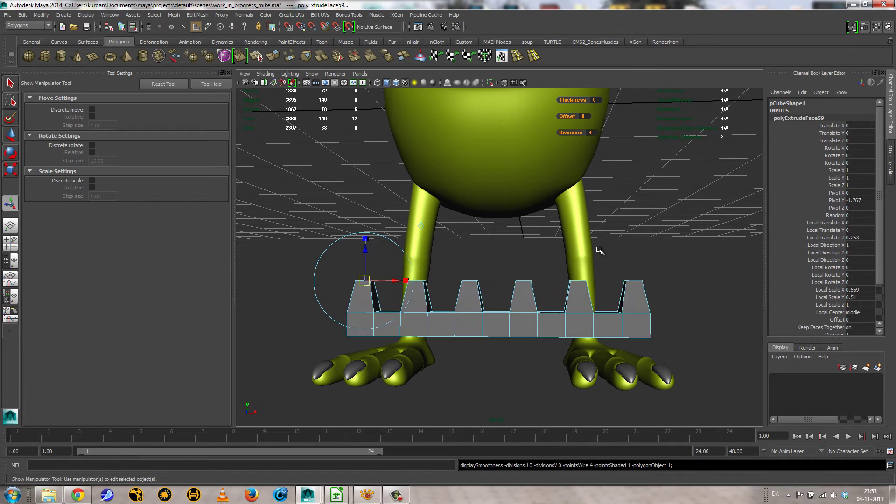
{"action": "key", "text": "3"}
{"action": "key", "text": "1"}
Scale each of the five gap segments between the teeth along X into a narrow strip so the tooth bases widen
{"action": "left_click_drag", "start_coordinate": [517, 311], "coordinate": [498, 332], "text": "alt"}
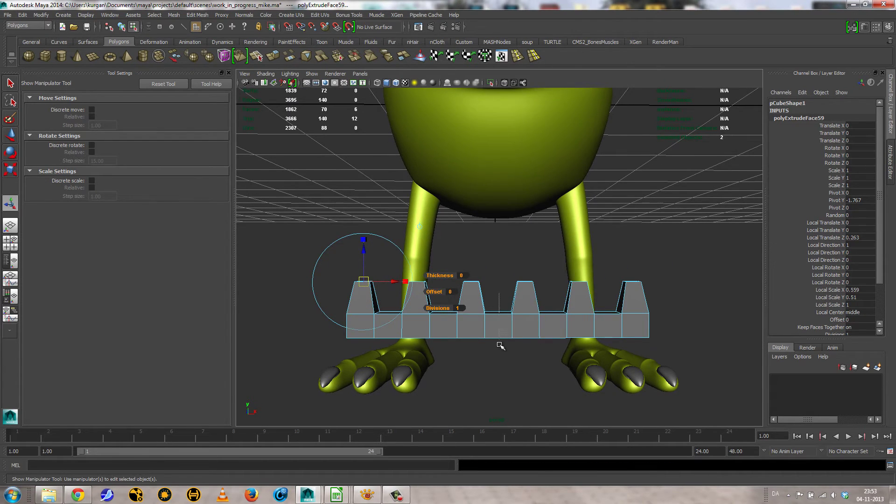
{"action": "left_click", "coordinate": [499, 344]}
{"action": "key", "text": "r"}
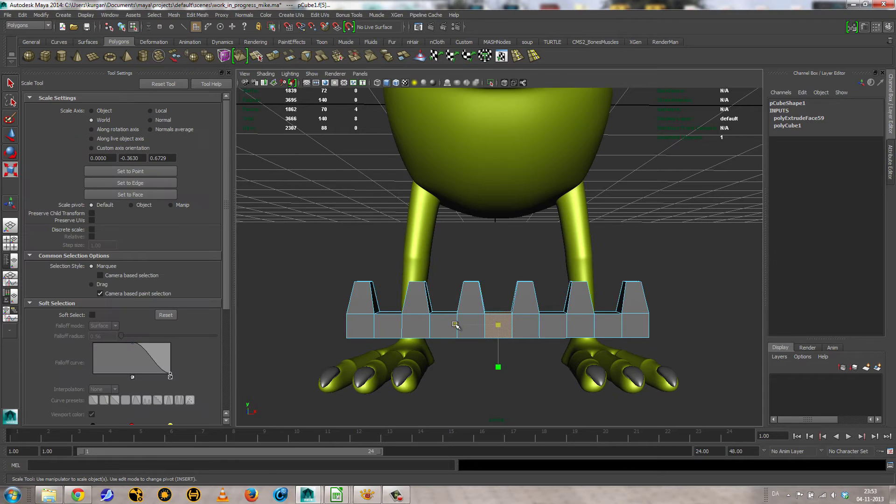
{"action": "left_click_drag", "start_coordinate": [457, 325], "coordinate": [488, 326]}
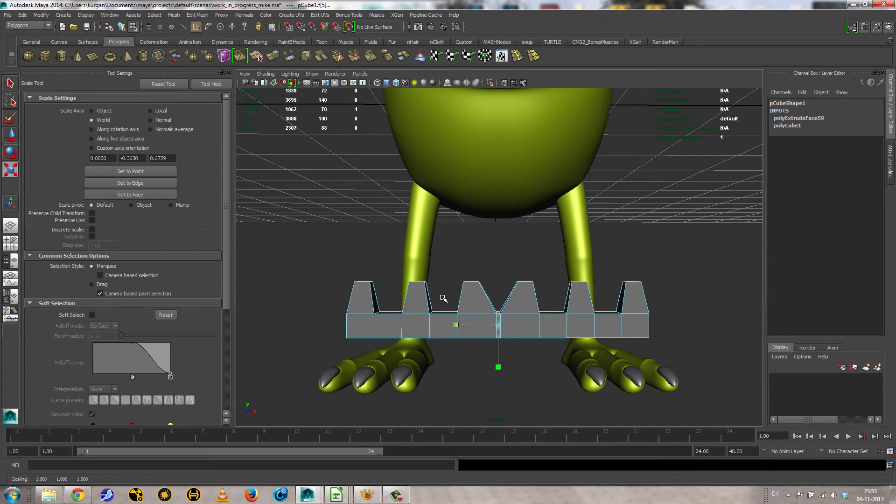
{"action": "left_click", "coordinate": [443, 326]}
{"action": "left_click_drag", "start_coordinate": [403, 325], "coordinate": [436, 330]}
{"action": "left_click", "coordinate": [390, 325]}
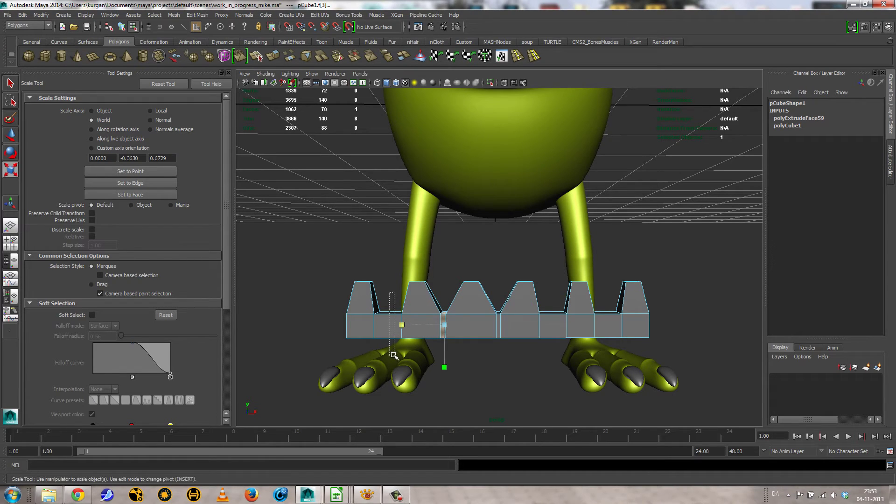
{"action": "left_click_drag", "start_coordinate": [348, 326], "coordinate": [406, 336]}
{"action": "left_click", "coordinate": [553, 326]}
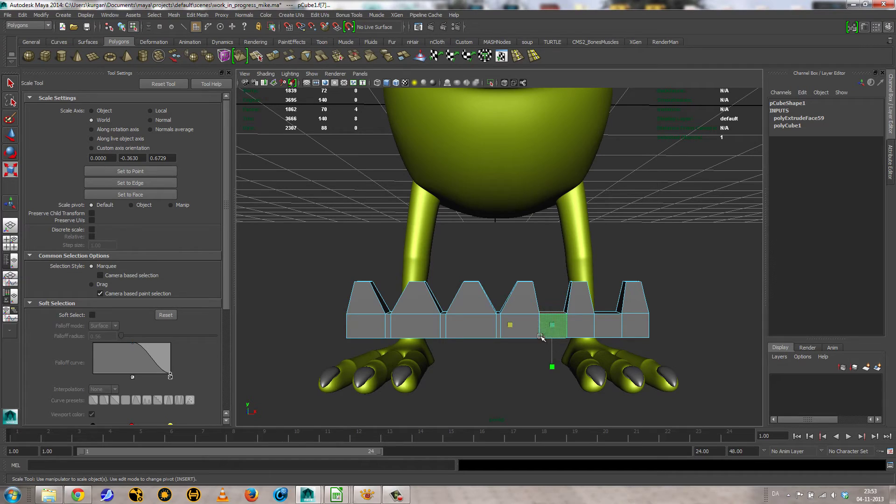
{"action": "left_click_drag", "start_coordinate": [511, 325], "coordinate": [545, 323]}
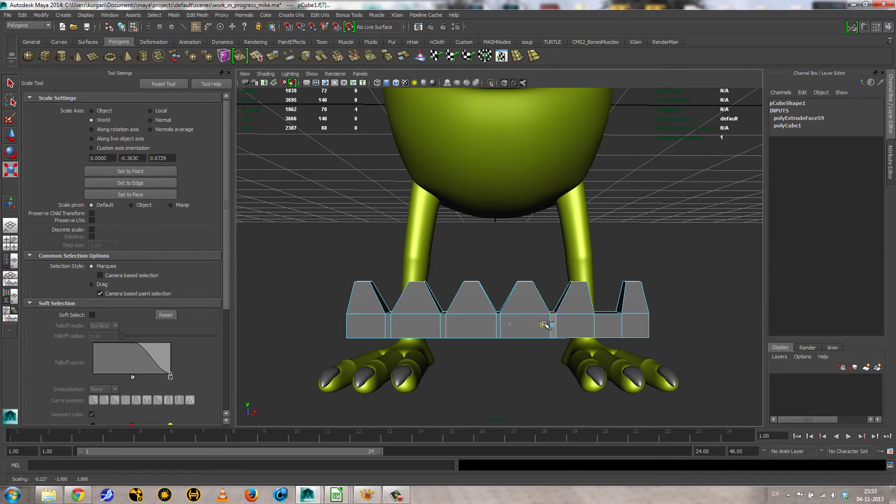
{"action": "left_click", "coordinate": [604, 327]}
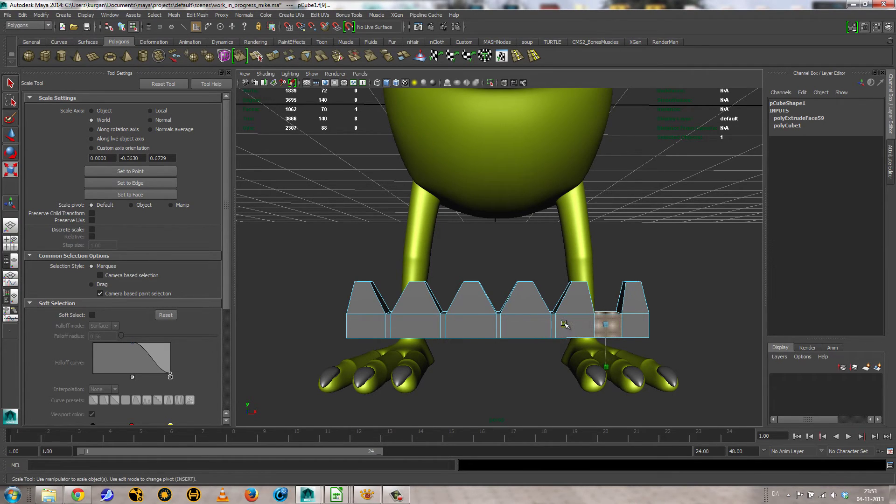
{"action": "left_click_drag", "start_coordinate": [565, 324], "coordinate": [600, 324]}
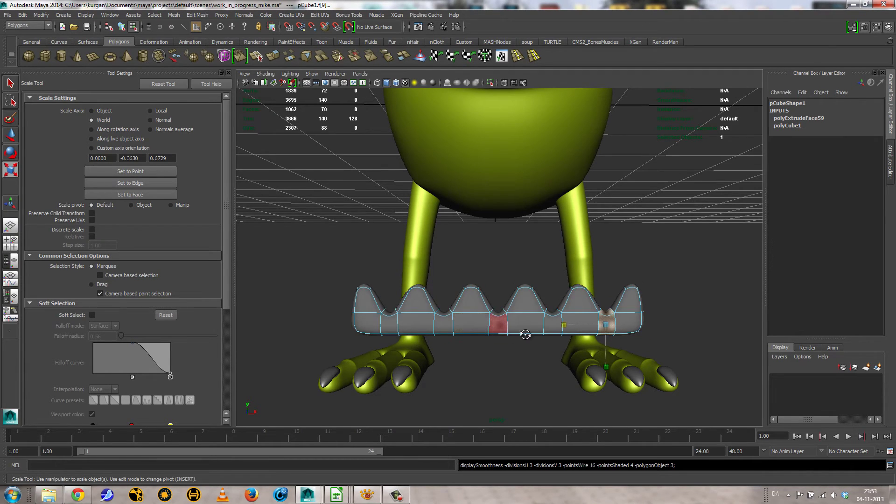
Examine the tooth row up close and compare its shape with the Mike poster reference image in XnView
{"action": "left_click_drag", "start_coordinate": [525, 332], "coordinate": [586, 354], "text": "alt"}
{"action": "scroll", "coordinate": [581, 341], "scroll_direction": "up", "scroll_amount": 4}
{"action": "key", "text": "1"}
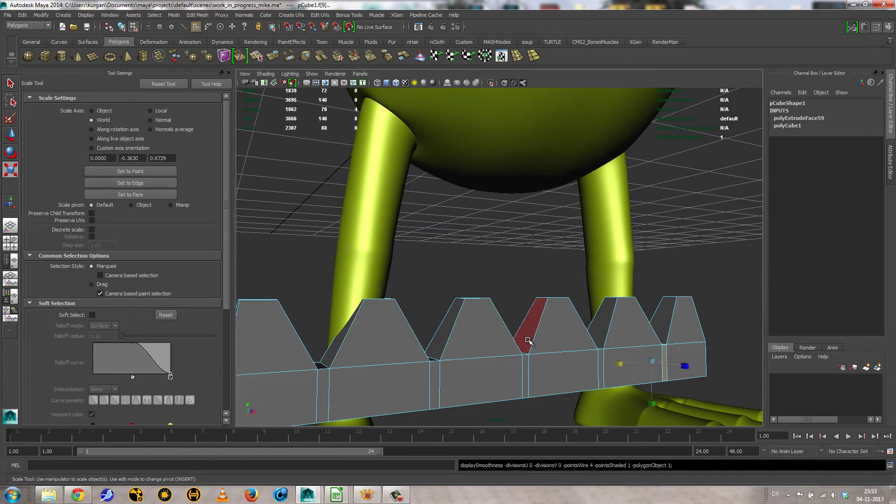
{"action": "left_click_drag", "start_coordinate": [498, 339], "coordinate": [467, 378], "text": "alt"}
{"action": "left_click", "coordinate": [386, 495]}
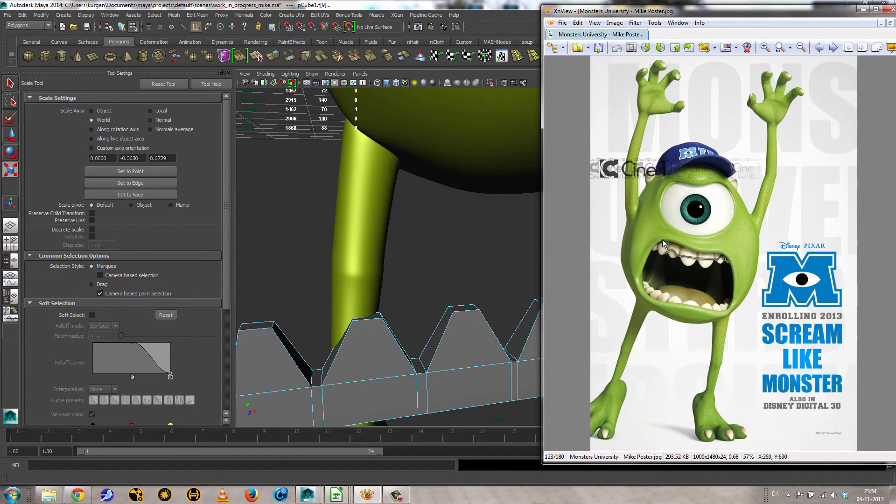
Return the tooth row to object mode and move it up and forward to the mouth, at about Y -0.091 and Z 0.794
{"action": "mouse_move", "coordinate": [476, 316]}
{"action": "left_mouse_down", "text": "alt"}
{"action": "mouse_move", "coordinate": [438, 300]}
{"action": "mouse_move", "coordinate": [473, 321]}
{"action": "left_mouse_up", "text": "alt"}
{"action": "left_click", "coordinate": [473, 320]}
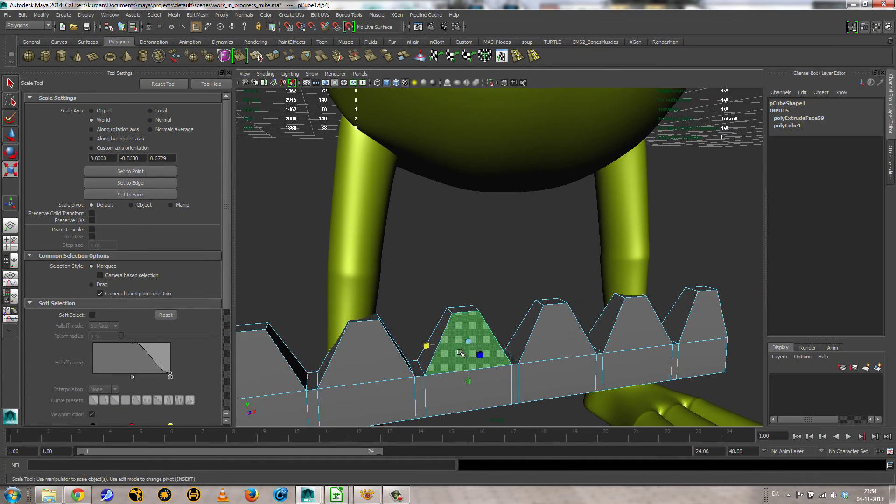
{"action": "right_click_drag", "start_coordinate": [460, 282], "coordinate": [497, 269]}
{"action": "left_click", "coordinate": [461, 361]}
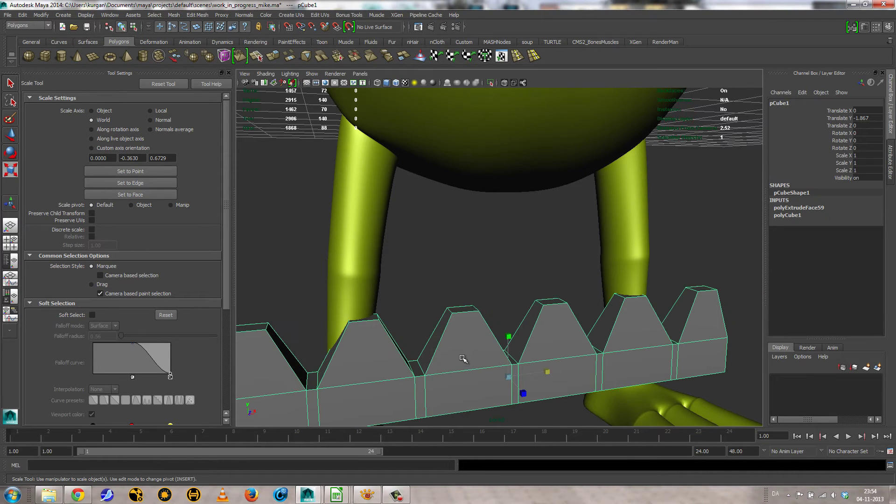
{"action": "right_click_drag", "start_coordinate": [614, 324], "coordinate": [448, 319], "text": "alt"}
{"action": "left_click_drag", "start_coordinate": [485, 317], "coordinate": [461, 307], "text": "alt"}
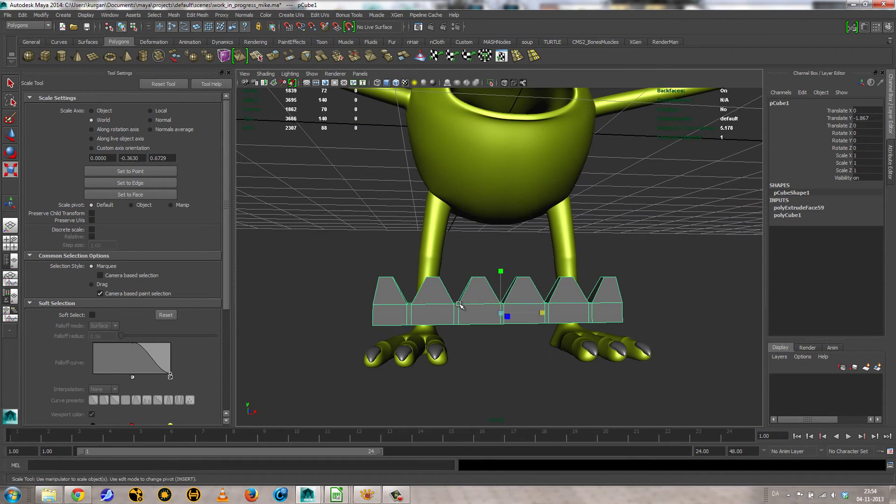
{"action": "key", "text": "w"}
{"action": "left_click_drag", "start_coordinate": [506, 144], "coordinate": [598, 156]}
{"action": "left_click_drag", "start_coordinate": [537, 129], "coordinate": [519, 161]}
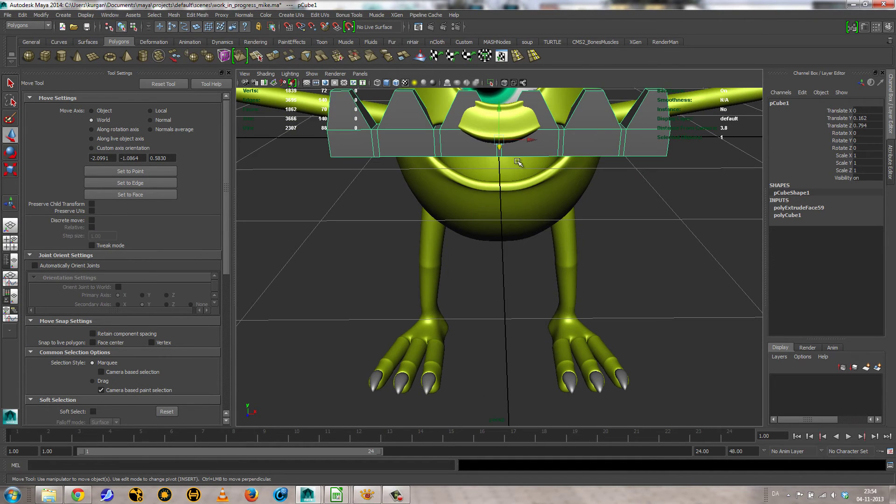
{"action": "right_click_drag", "start_coordinate": [537, 168], "coordinate": [486, 159], "text": "alt"}
{"action": "left_click_drag", "start_coordinate": [500, 136], "coordinate": [599, 293]}
Scale the tooth row uniformly to about 0.607, display it smoothed, and lower it to about Y -0.157
{"action": "key", "text": "r"}
{"action": "middle_click_drag", "start_coordinate": [599, 292], "coordinate": [554, 286]}
{"action": "key", "text": "3"}
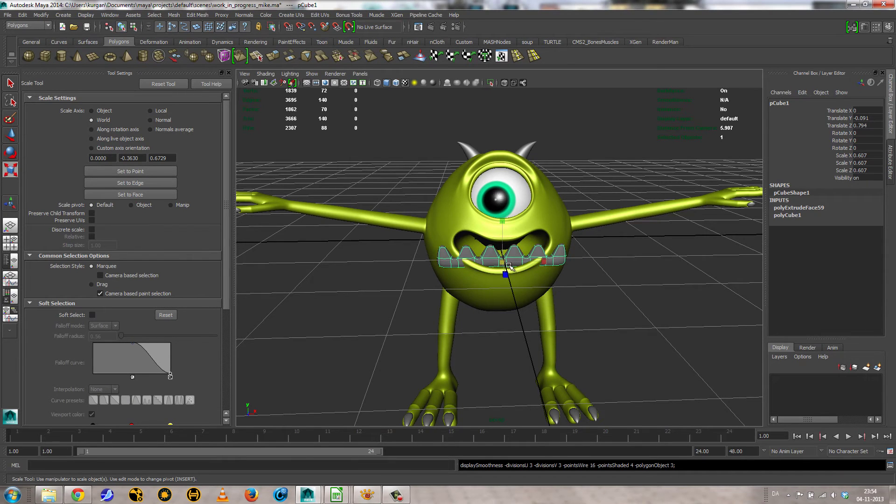
{"action": "left_click_drag", "start_coordinate": [510, 299], "coordinate": [523, 301], "text": "alt"}
{"action": "key", "text": "w"}
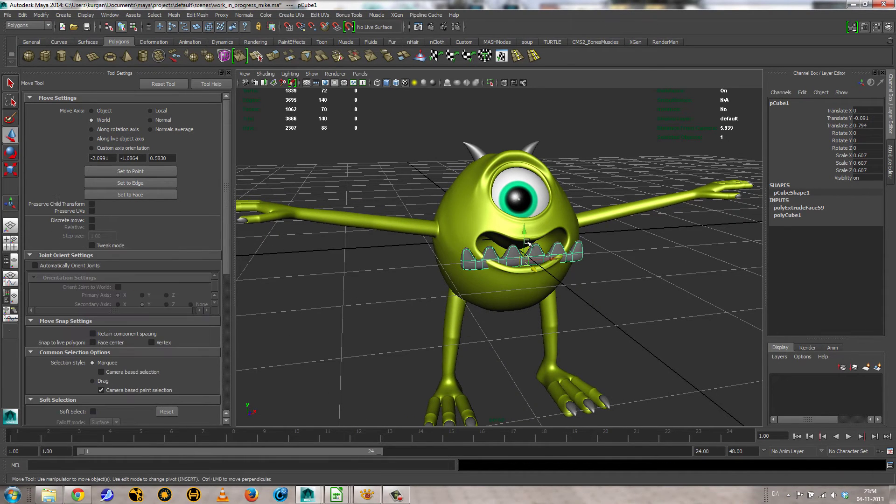
{"action": "left_click_drag", "start_coordinate": [525, 233], "coordinate": [598, 266]}
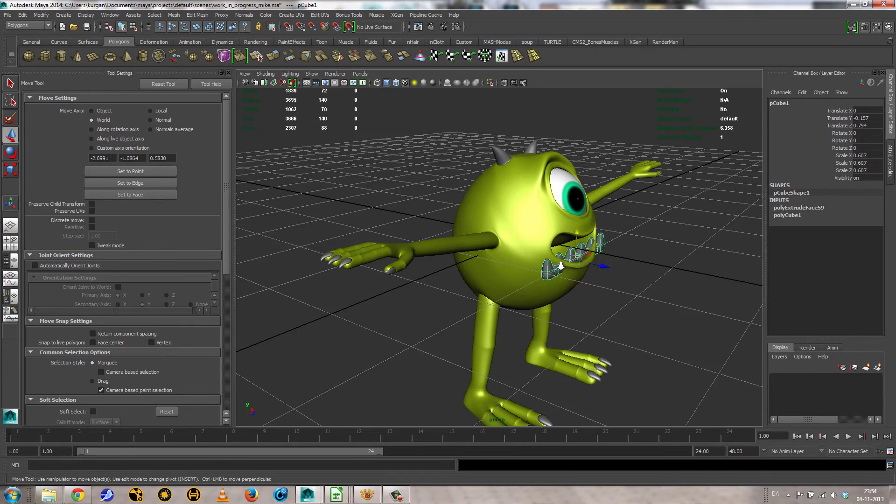
Select the row of front faces along the teeth's base, move it slightly forward to thicken the teeth, and return to object mode
{"action": "right_click_drag", "start_coordinate": [598, 266], "coordinate": [649, 304], "text": "alt"}
{"action": "left_click_drag", "start_coordinate": [649, 304], "coordinate": [523, 303], "text": "alt"}
{"action": "right_click_drag", "start_coordinate": [523, 304], "coordinate": [587, 302], "text": "alt"}
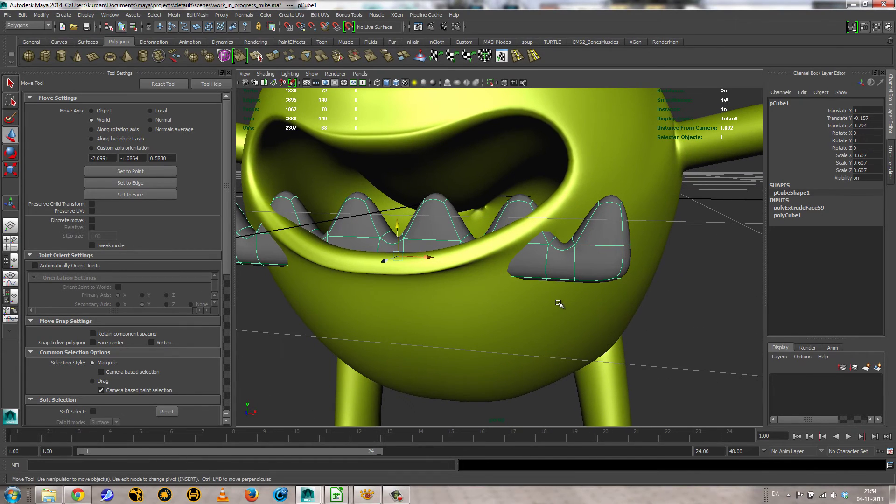
{"action": "right_click_drag", "start_coordinate": [535, 221], "coordinate": [466, 215], "text": "alt"}
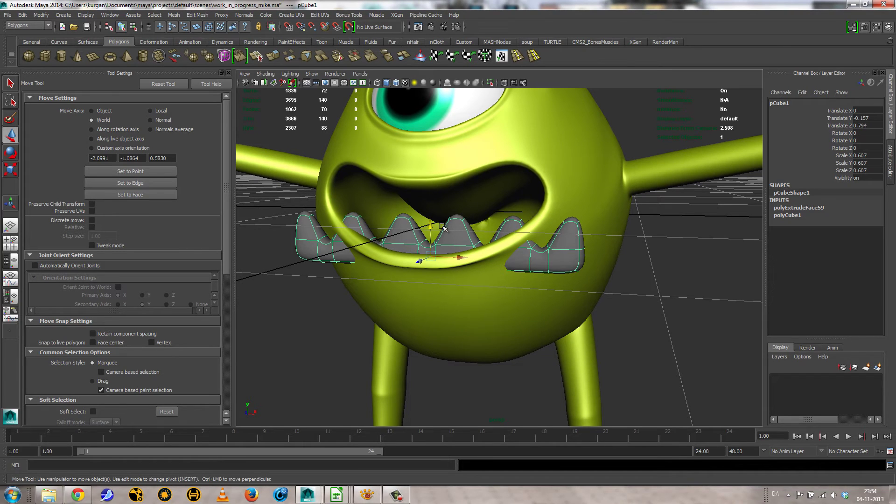
{"action": "left_click_drag", "start_coordinate": [396, 242], "coordinate": [479, 251], "text": "alt"}
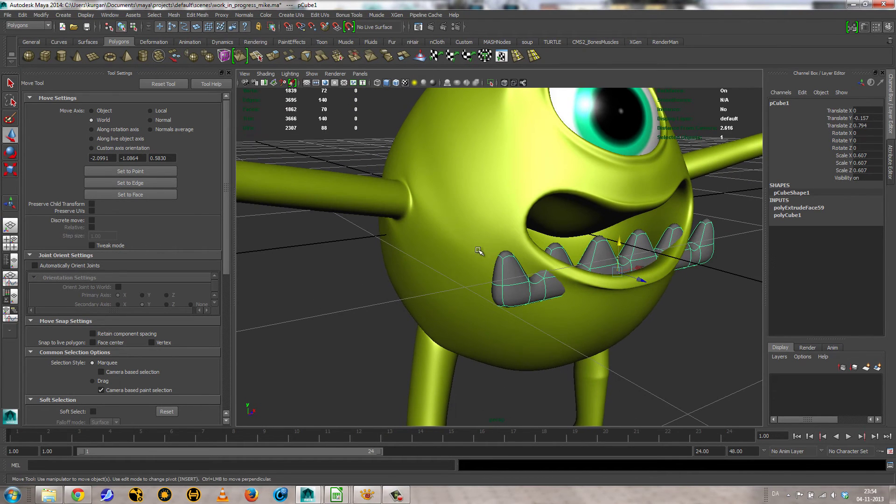
{"action": "mouse_move", "coordinate": [515, 276]}
{"action": "left_mouse_down", "text": "alt"}
{"action": "mouse_move", "coordinate": [563, 282]}
{"action": "mouse_move", "coordinate": [525, 277]}
{"action": "left_mouse_up", "text": "alt"}
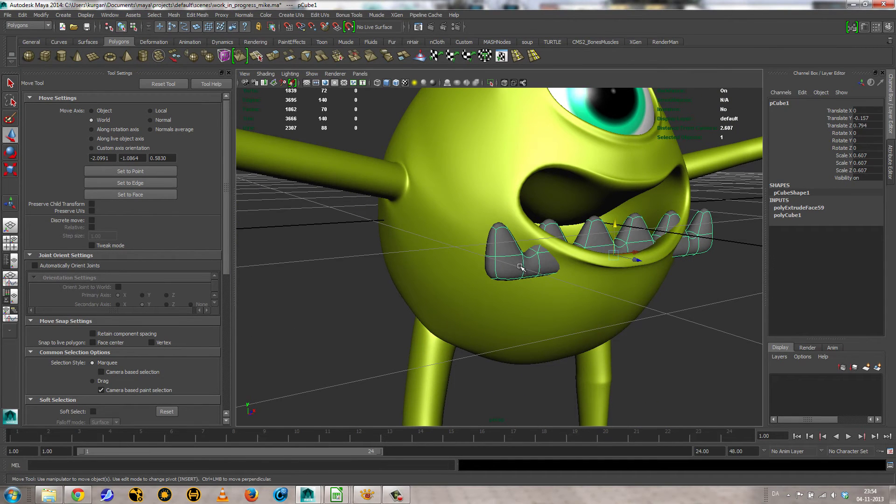
{"action": "right_click_drag", "start_coordinate": [521, 268], "coordinate": [523, 293]}
{"action": "left_click", "coordinate": [511, 267]}
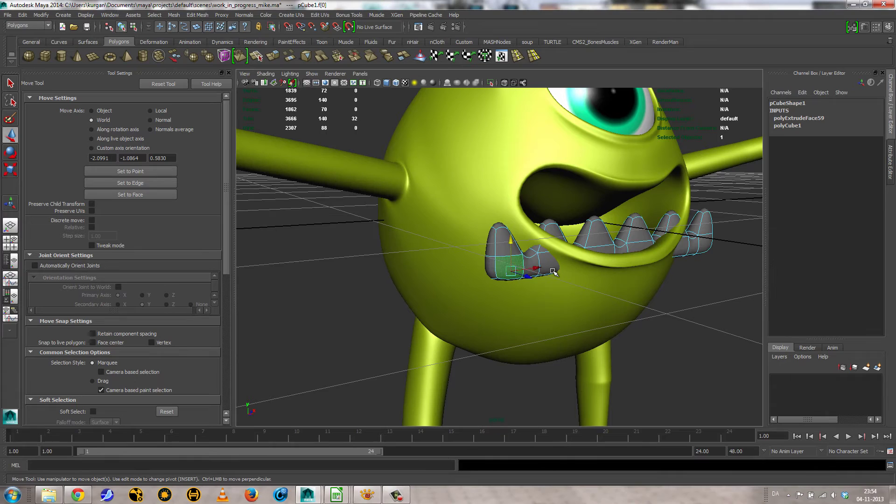
{"action": "double_click", "coordinate": [701, 246], "text": "shift"}
{"action": "left_click_drag", "start_coordinate": [644, 263], "coordinate": [652, 263]}
{"action": "right_click_drag", "start_coordinate": [560, 268], "coordinate": [550, 266]}
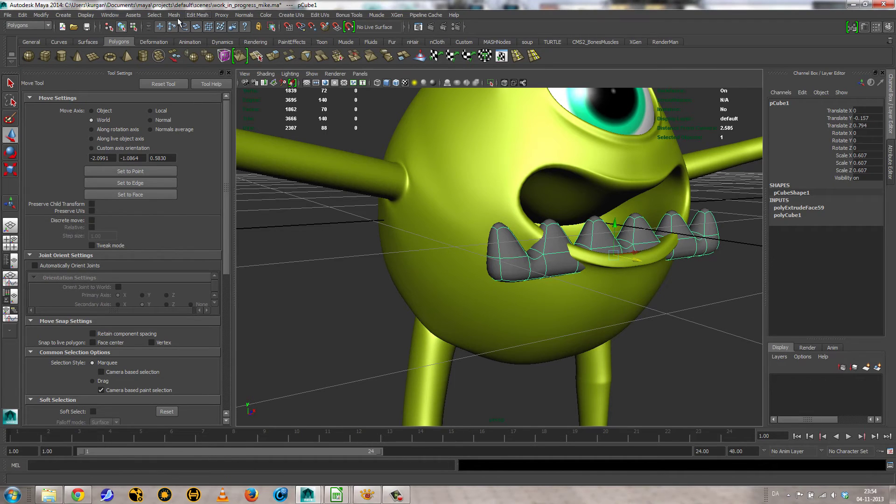
Add a nonlinear Bend deformer to the tooth row and show the scene in wireframe from the front
{"action": "left_click", "coordinate": [28, 26]}
{"action": "left_click", "coordinate": [27, 34]}
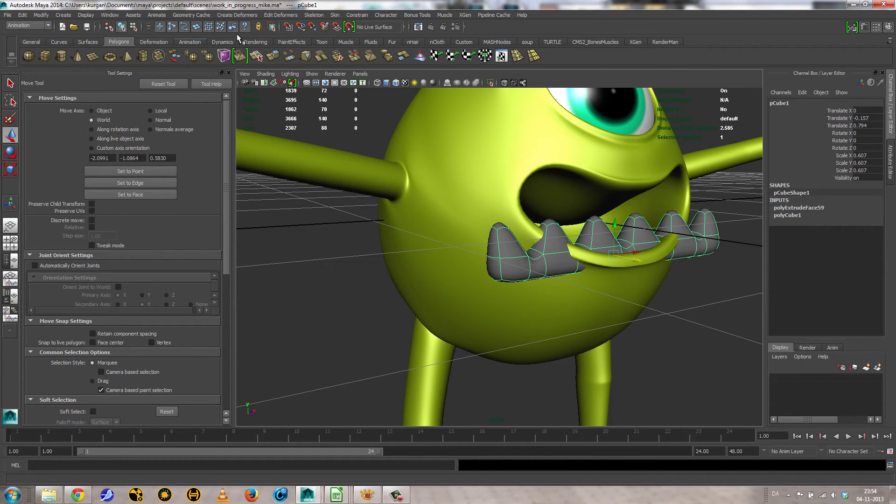
{"action": "left_click", "coordinate": [239, 16]}
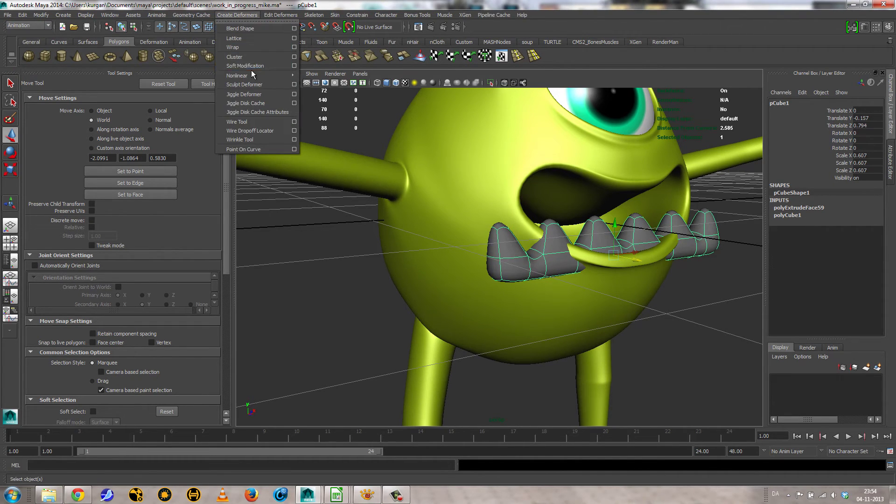
{"action": "mouse_move", "coordinate": [254, 75]}
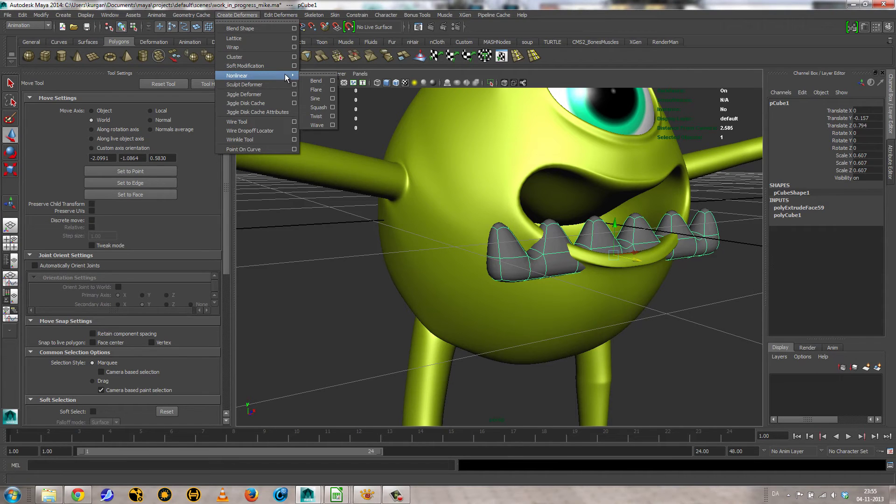
{"action": "left_click", "coordinate": [318, 81]}
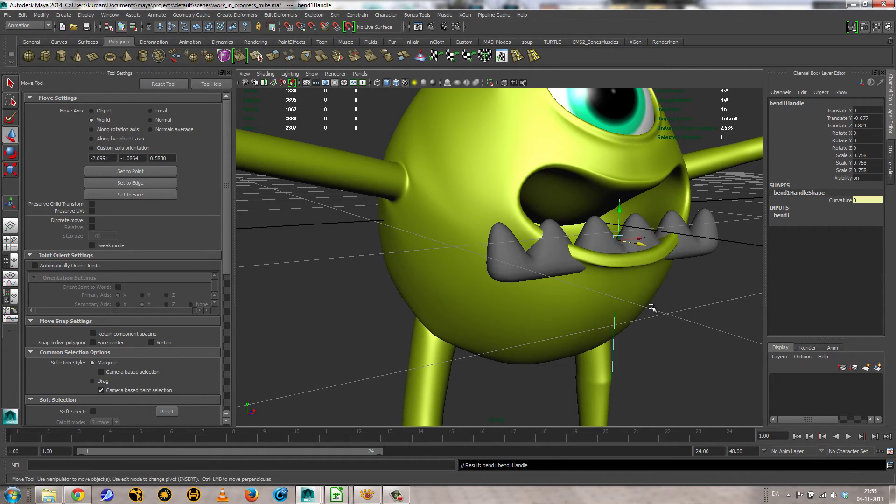
{"action": "left_click_drag", "start_coordinate": [651, 323], "coordinate": [559, 335], "text": "alt"}
{"action": "scroll", "coordinate": [602, 316], "scroll_direction": "up", "scroll_amount": 2}
{"action": "key", "text": "4"}
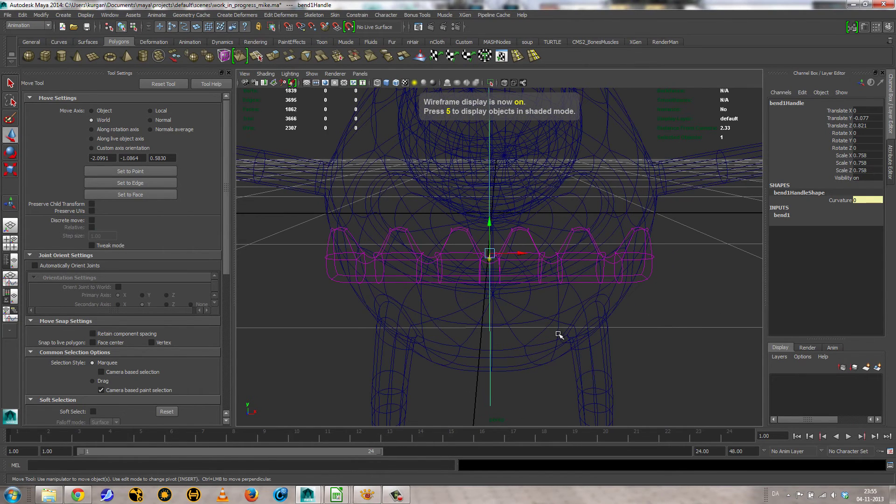
Rotate the bend handle to -90 degrees about Z so that it runs along the length of the tooth row
{"action": "key", "text": "e"}
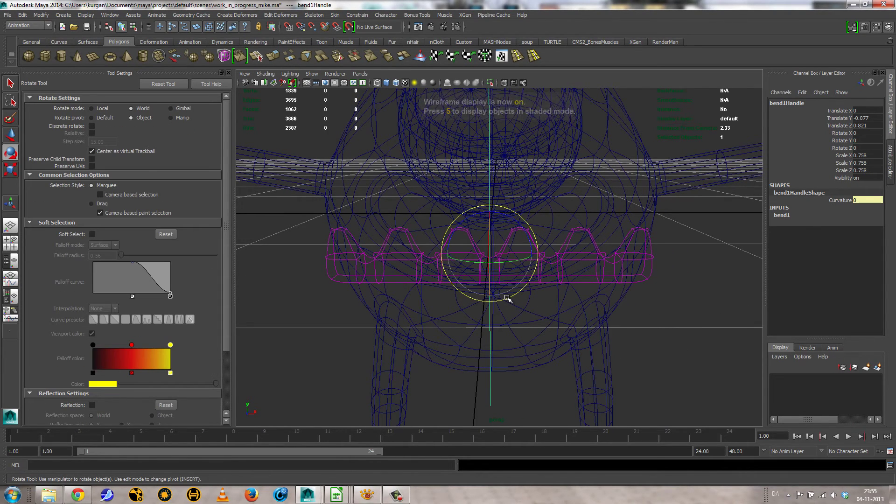
{"action": "left_click_drag", "start_coordinate": [506, 216], "coordinate": [567, 259]}
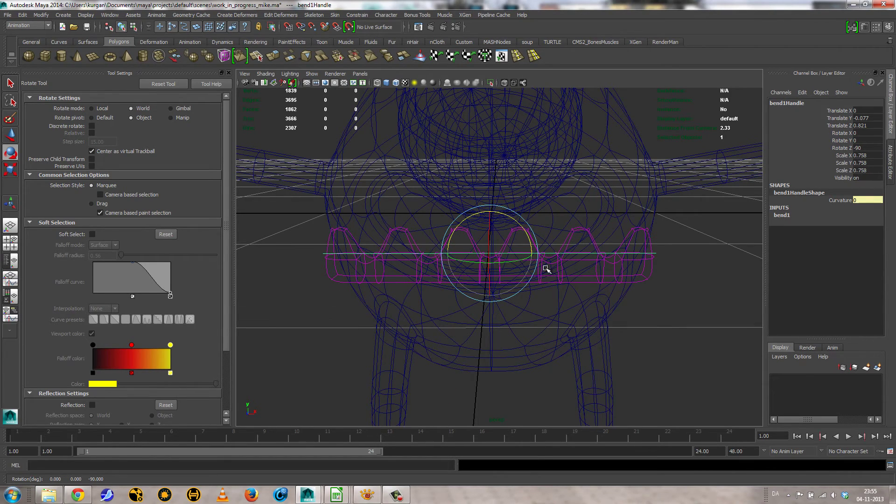
{"action": "left_click_drag", "start_coordinate": [491, 303], "coordinate": [520, 312], "text": "alt"}
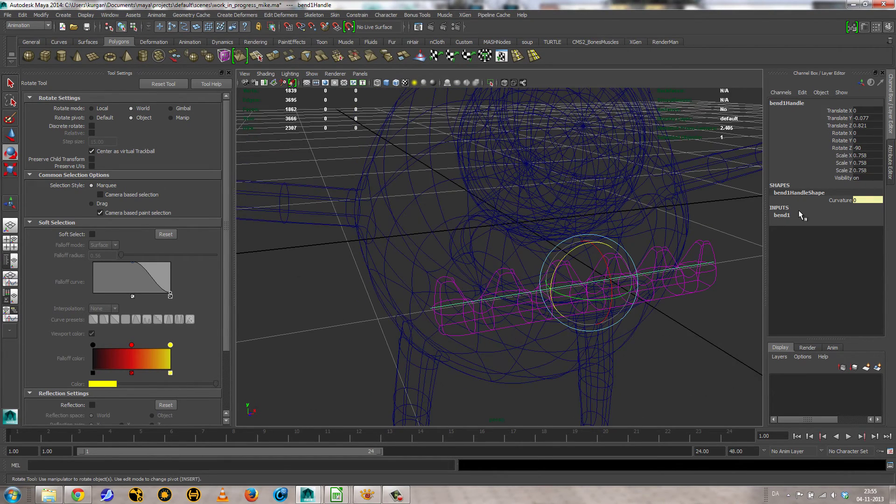
Set the bend curvature to about -77.922 and display the scene shaded with textures
{"action": "left_click", "coordinate": [782, 215]}
{"action": "left_click", "coordinate": [834, 224]}
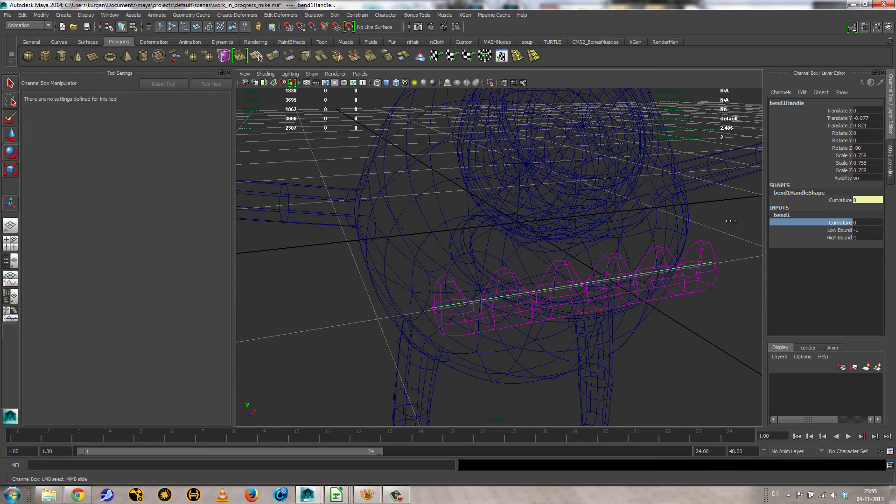
{"action": "middle_click_drag", "start_coordinate": [766, 246], "coordinate": [718, 245]}
{"action": "mouse_move", "coordinate": [718, 245]}
{"action": "left_mouse_down", "text": "alt"}
{"action": "mouse_move", "coordinate": [696, 244]}
{"action": "mouse_move", "coordinate": [700, 238]}
{"action": "mouse_move", "coordinate": [702, 251]}
{"action": "left_mouse_up", "text": "alt"}
{"action": "middle_click_drag", "start_coordinate": [704, 251], "coordinate": [699, 250]}
{"action": "key", "text": "5"}
{"action": "mouse_move", "coordinate": [652, 280]}
{"action": "left_mouse_down", "text": "alt"}
{"action": "mouse_move", "coordinate": [660, 310]}
{"action": "mouse_move", "coordinate": [640, 322]}
{"action": "left_mouse_up", "text": "alt"}
{"action": "key", "text": "6"}
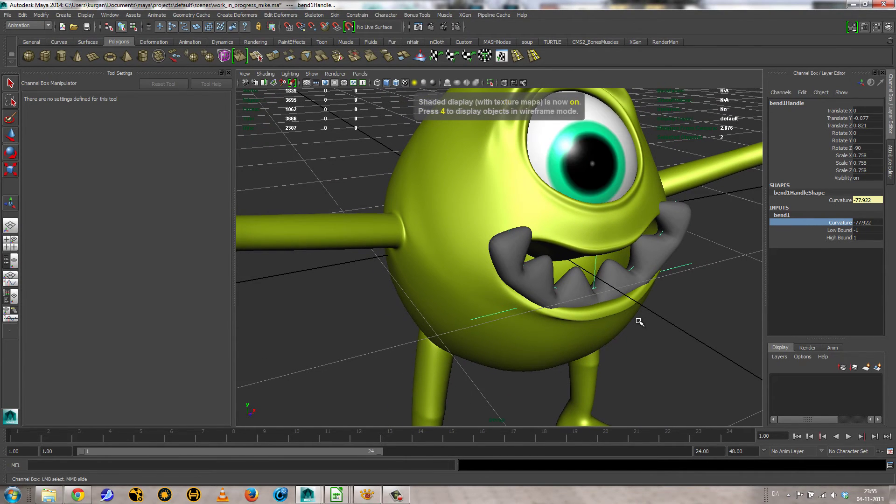
Rotate the bend handle to about -80.327 degrees in Y so the tooth row curves back into the mouth
{"action": "key", "text": "r"}
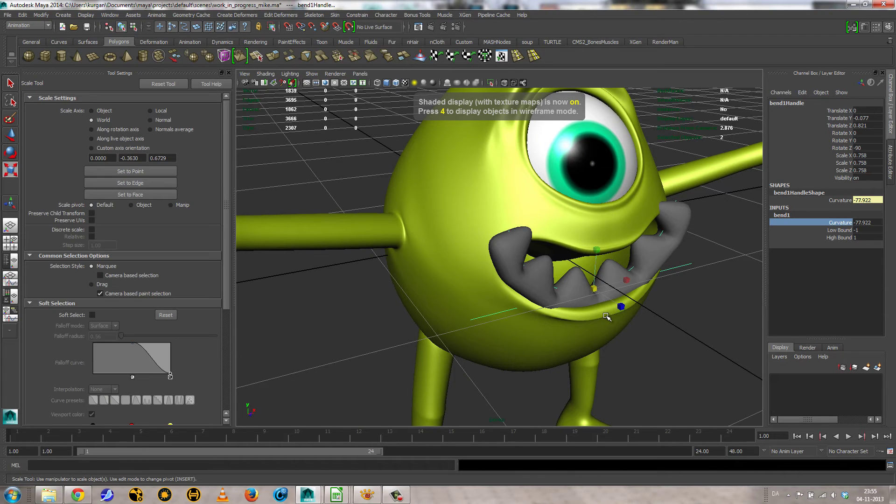
{"action": "key", "text": "e"}
{"action": "left_click_drag", "start_coordinate": [625, 298], "coordinate": [568, 296]}
{"action": "left_click_drag", "start_coordinate": [544, 246], "coordinate": [601, 239]}
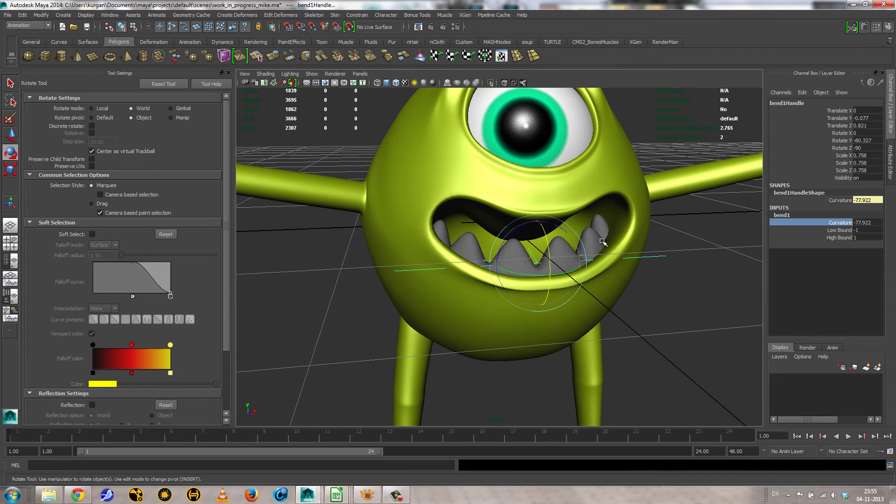
Select the edge loop just inside the body's mouth and scale it up slightly to make room for the teeth
{"action": "left_click", "coordinate": [620, 224]}
{"action": "right_click_drag", "start_coordinate": [613, 250], "coordinate": [663, 252], "text": "alt"}
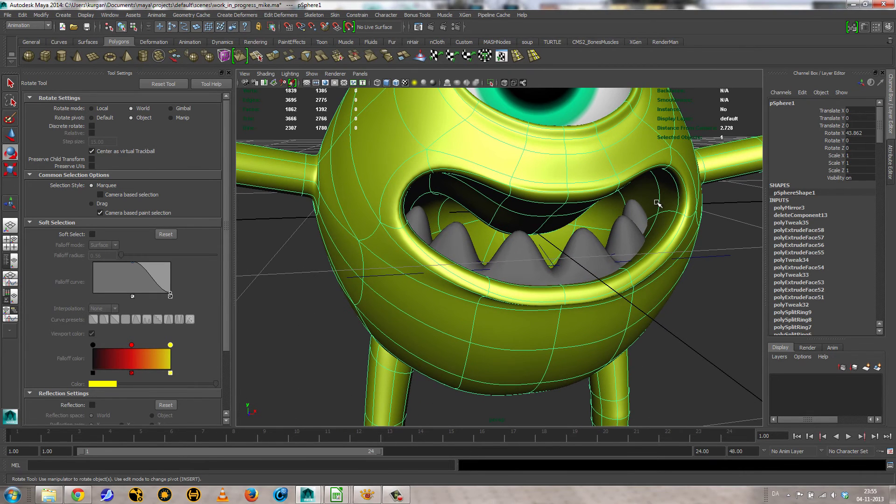
{"action": "right_click_drag", "start_coordinate": [659, 201], "coordinate": [661, 186]}
{"action": "double_click", "coordinate": [659, 200]}
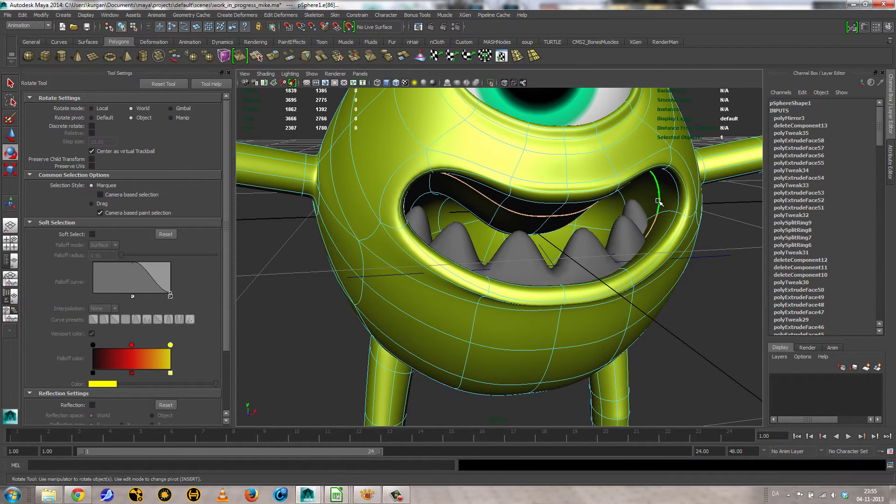
{"action": "key", "text": "r"}
{"action": "left_click_drag", "start_coordinate": [582, 207], "coordinate": [602, 216]}
{"action": "left_click_drag", "start_coordinate": [625, 250], "coordinate": [628, 260], "text": "alt"}
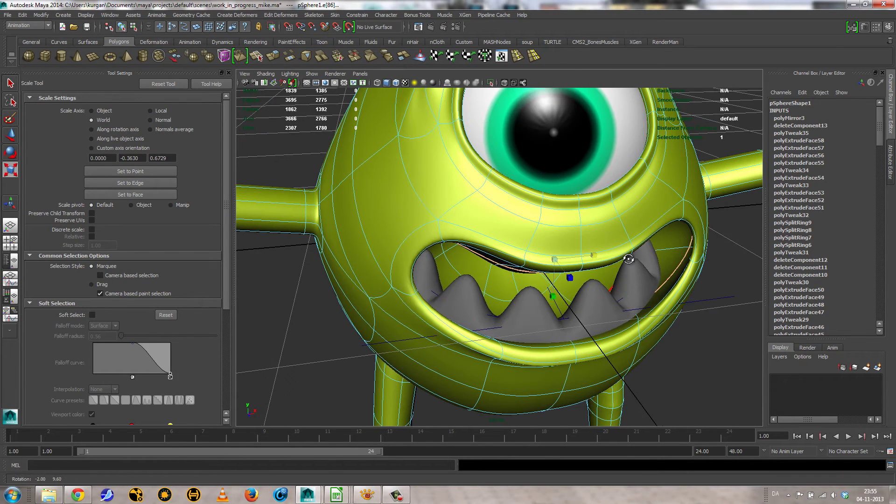
Examine the bend deformer's attributes and manipulator handles on the tooth row
{"action": "left_click", "coordinate": [626, 273]}
{"action": "left_click", "coordinate": [637, 277]}
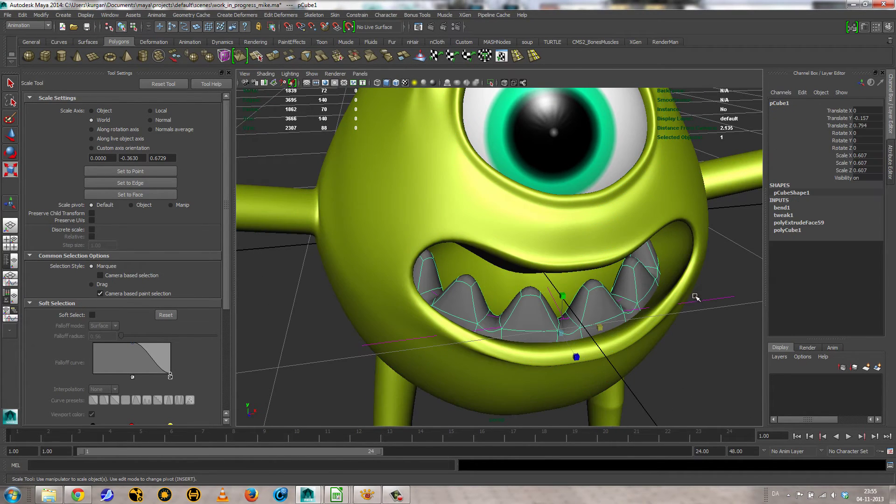
{"action": "left_click", "coordinate": [709, 301]}
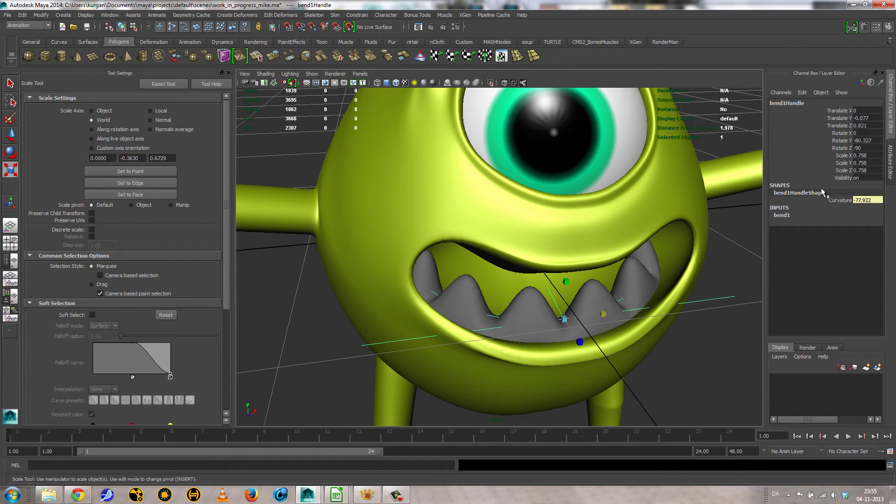
{"action": "left_click", "coordinate": [787, 217]}
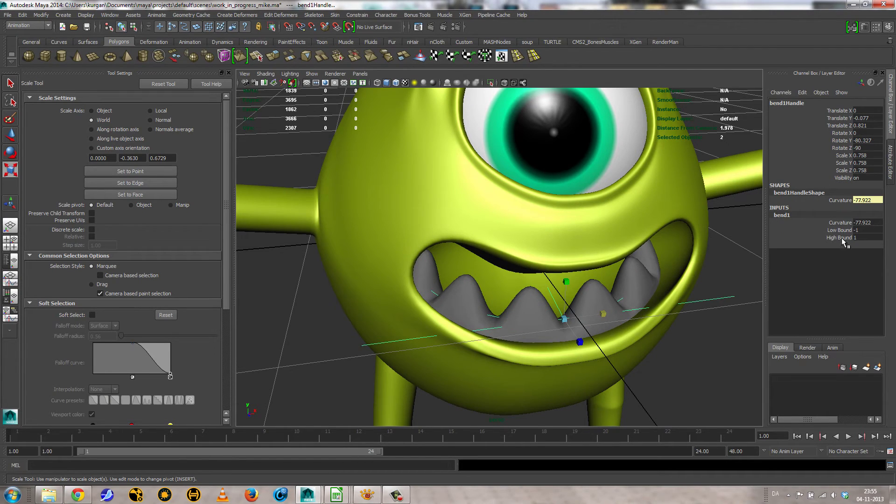
{"action": "double_click", "coordinate": [864, 223]}
{"action": "key", "text": "ctrl+a"}
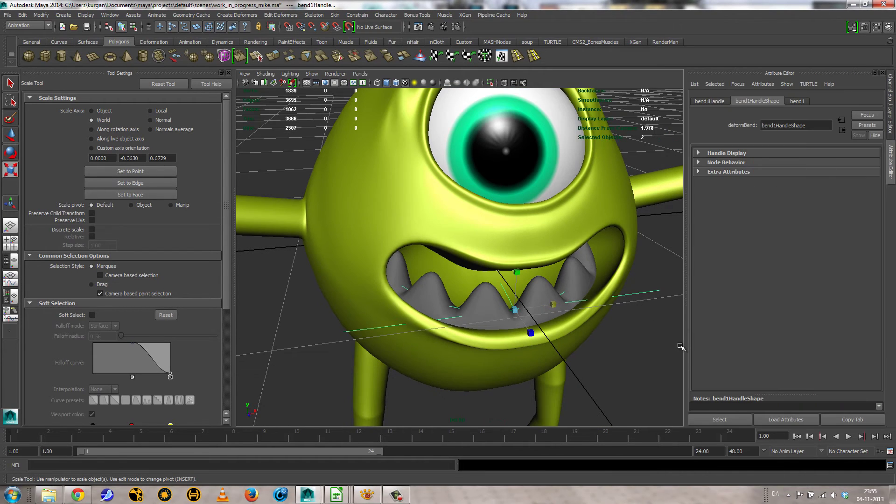
{"action": "key", "text": "t"}
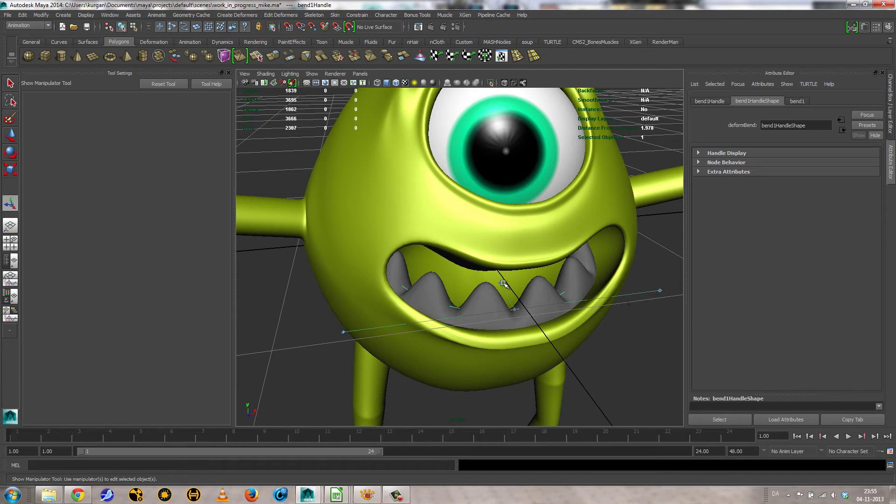
{"action": "left_click_drag", "start_coordinate": [503, 283], "coordinate": [534, 303]}
{"action": "key", "text": "e"}
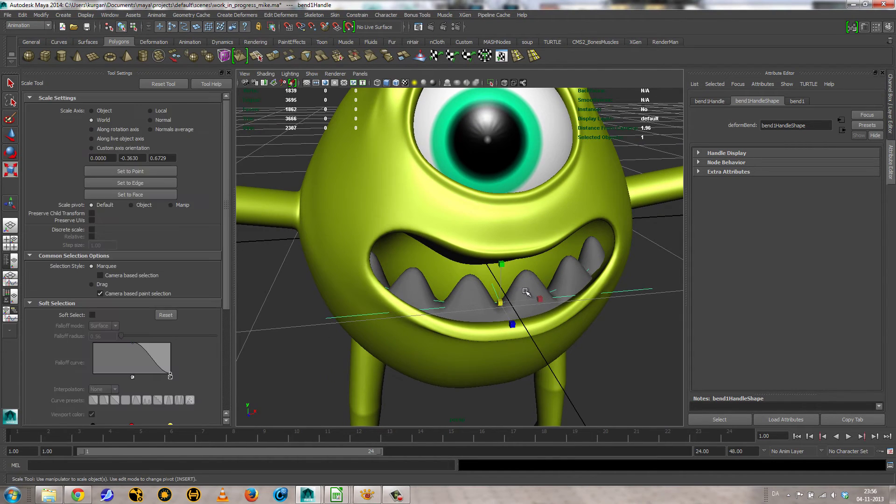
{"action": "left_click_drag", "start_coordinate": [513, 302], "coordinate": [513, 304]}
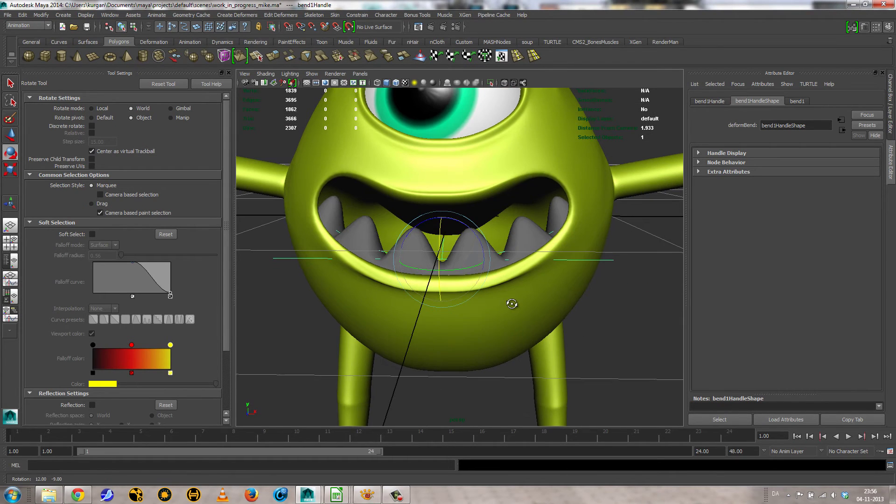
Scale the tooth row uniformly to about 0.527 to fit within the lower lip
{"action": "left_click", "coordinate": [521, 242]}
{"action": "key", "text": "r"}
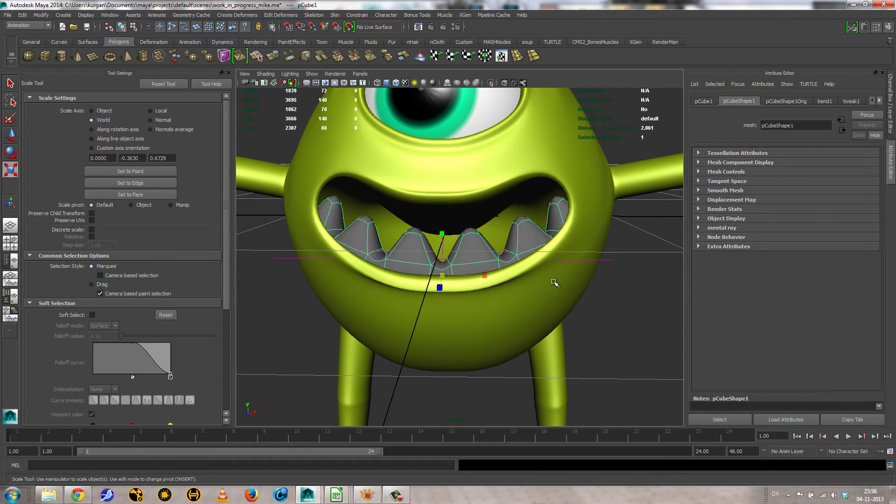
{"action": "middle_click_drag", "start_coordinate": [552, 279], "coordinate": [530, 292]}
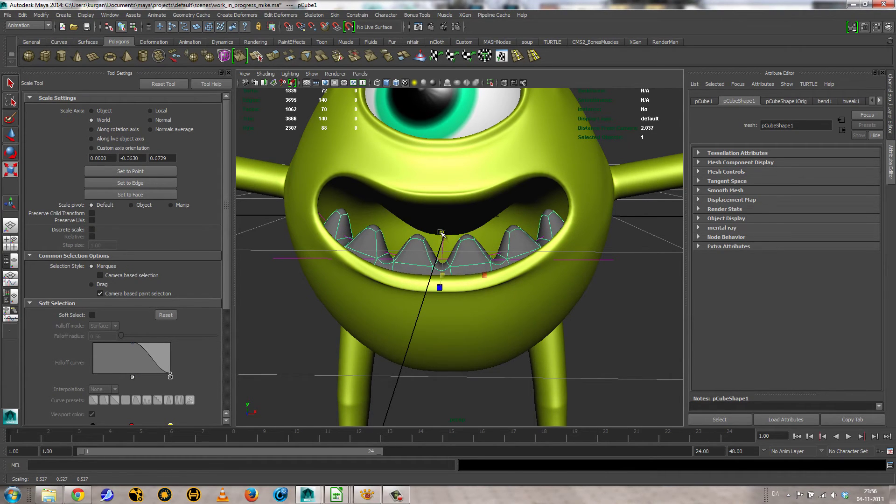
{"action": "left_click_drag", "start_coordinate": [441, 233], "coordinate": [569, 333]}
Duplicate the lower tooth row and rotate the copy about Z to 165 degrees in 15-degree steps
{"action": "key", "text": "ctrl+d"}
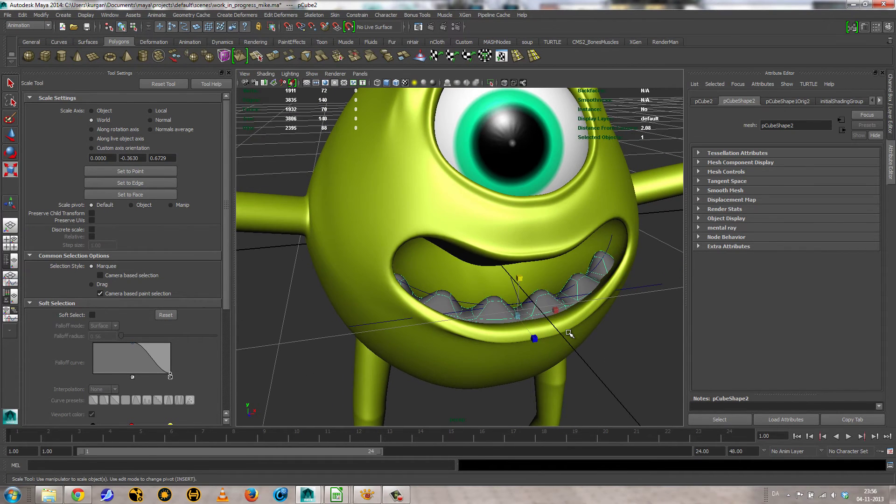
{"action": "key", "text": "e"}
{"action": "left_click_drag", "start_coordinate": [502, 286], "coordinate": [542, 285]}
{"action": "key", "text": "j"}
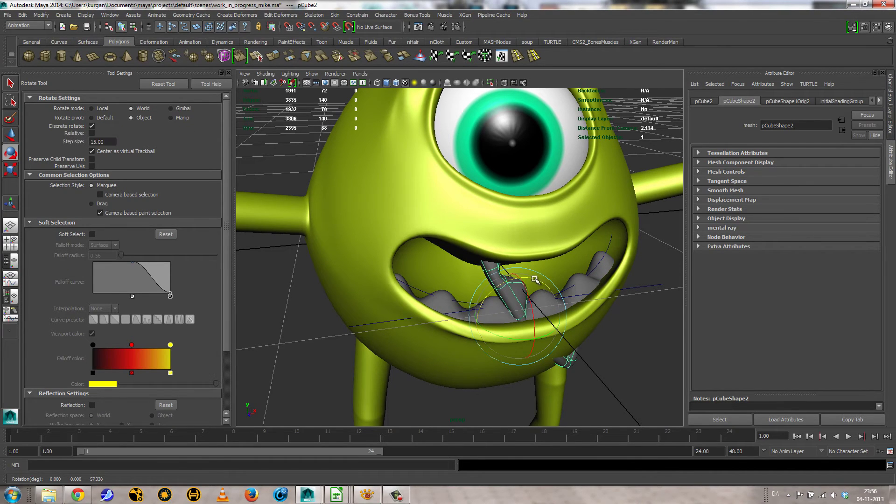
{"action": "left_click_drag", "start_coordinate": [504, 282], "coordinate": [586, 292]}
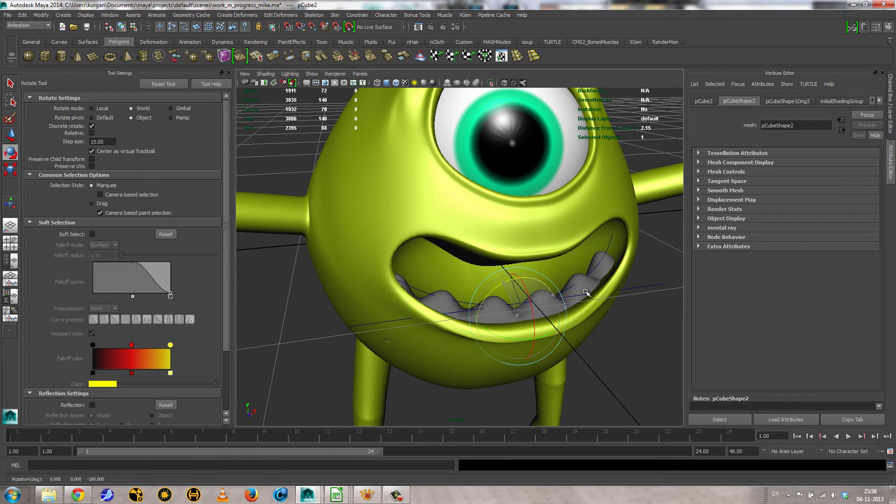
Move the duplicated teeth up to about Y 0.089 and set their Z rotation to 180
{"action": "key", "text": "w"}
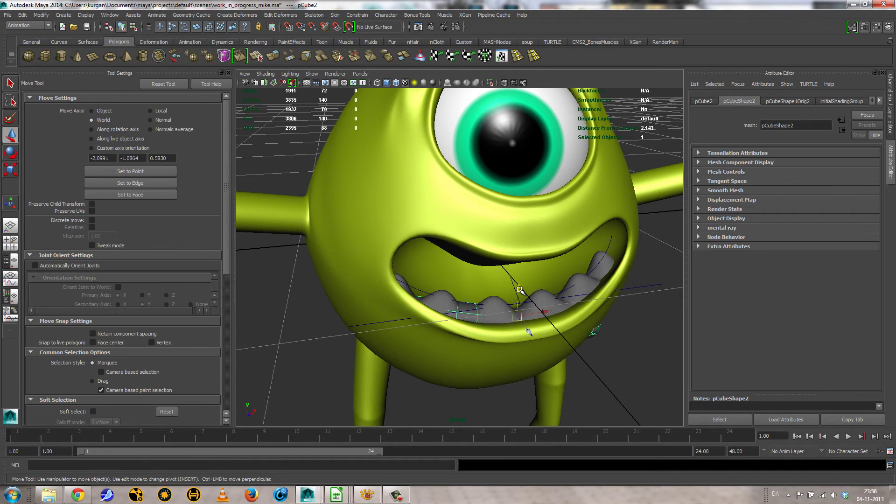
{"action": "left_click_drag", "start_coordinate": [519, 290], "coordinate": [522, 243]}
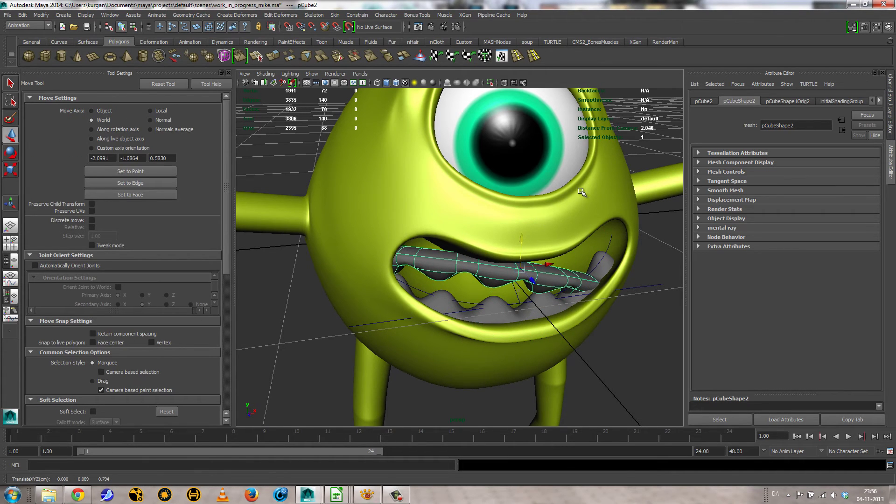
{"action": "left_click", "coordinate": [704, 101]}
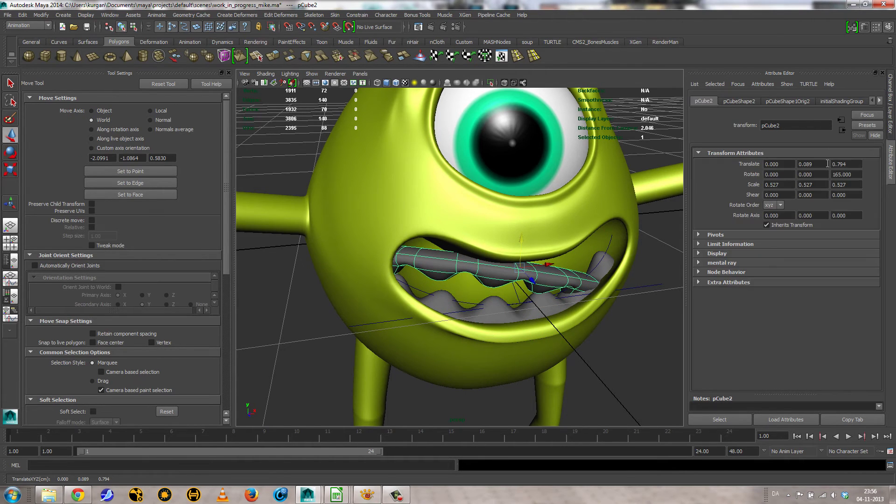
{"action": "left_click", "coordinate": [860, 174]}
{"action": "type", "text": "180"}
{"action": "key", "text": "Return"}
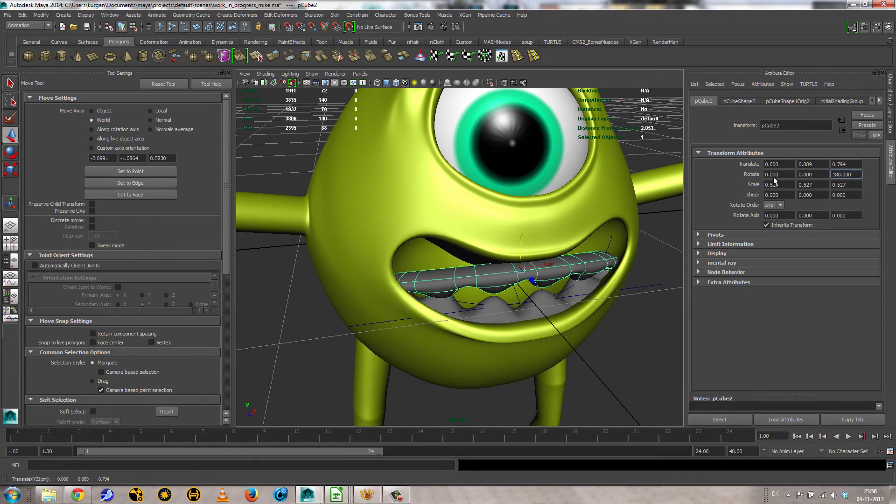
Raise the duplicated teeth to about Y 0.162 to test them against the upper lip and delete the copy
{"action": "left_click_drag", "start_coordinate": [630, 245], "coordinate": [590, 214], "text": "alt"}
{"action": "right_click_drag", "start_coordinate": [576, 224], "coordinate": [605, 198], "text": "alt"}
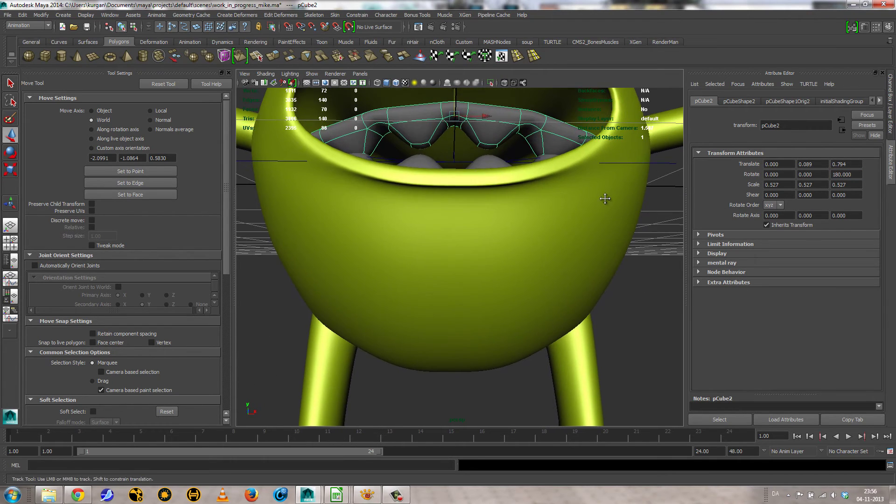
{"action": "middle_click_drag", "start_coordinate": [604, 198], "coordinate": [614, 310], "text": "alt"}
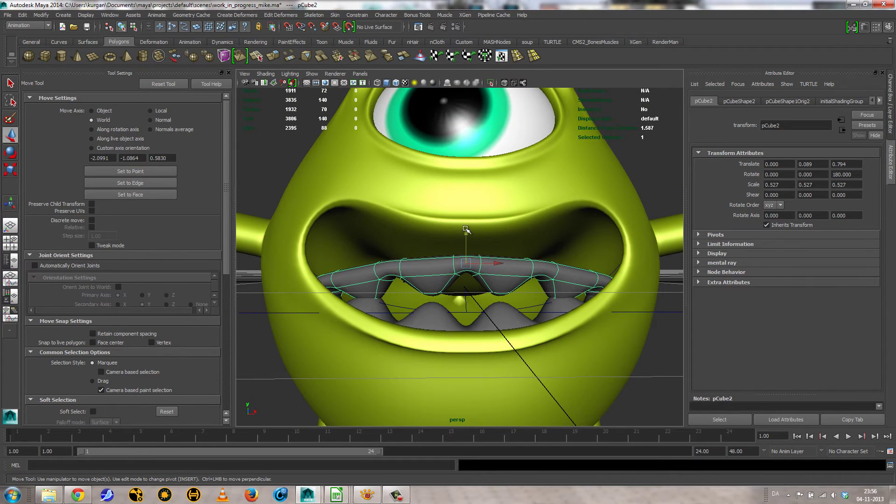
{"action": "left_click_drag", "start_coordinate": [466, 230], "coordinate": [466, 206]}
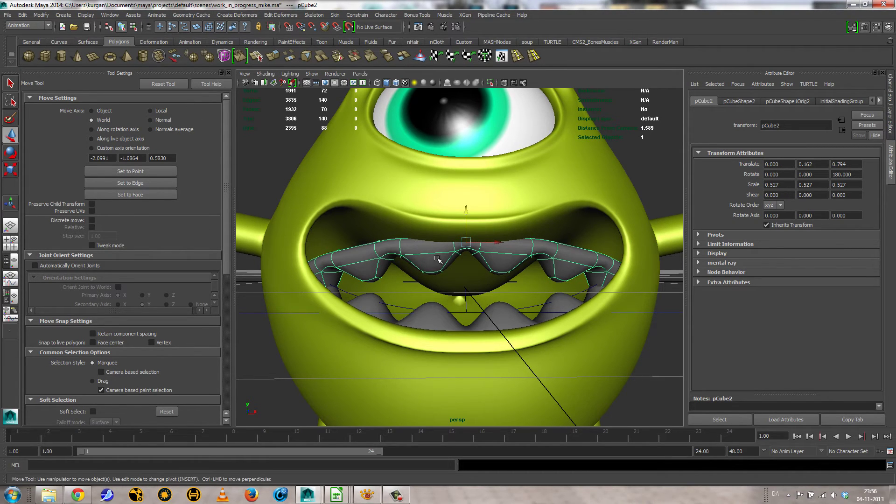
{"action": "middle_click_drag", "start_coordinate": [438, 260], "coordinate": [442, 264], "text": "alt"}
{"action": "key", "text": "Delete"}
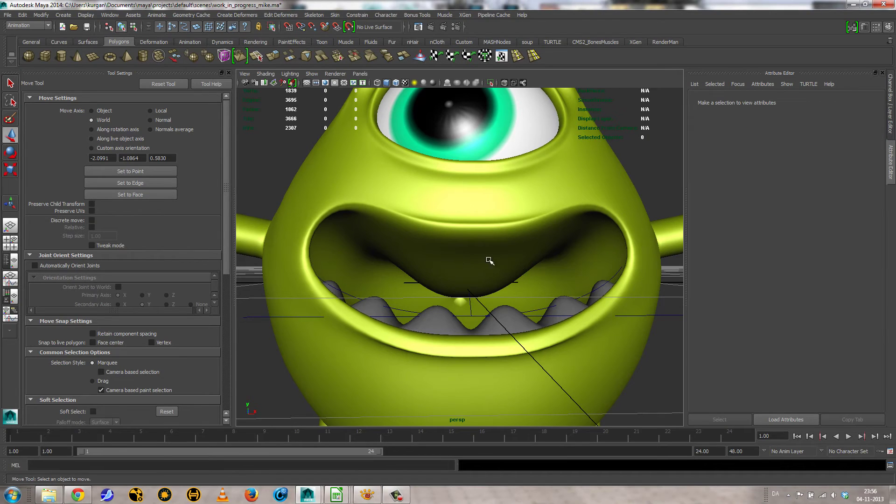
Make one copy of the lower tooth row using Duplicate Special with Duplicate input connections enabled
{"action": "left_click", "coordinate": [497, 327]}
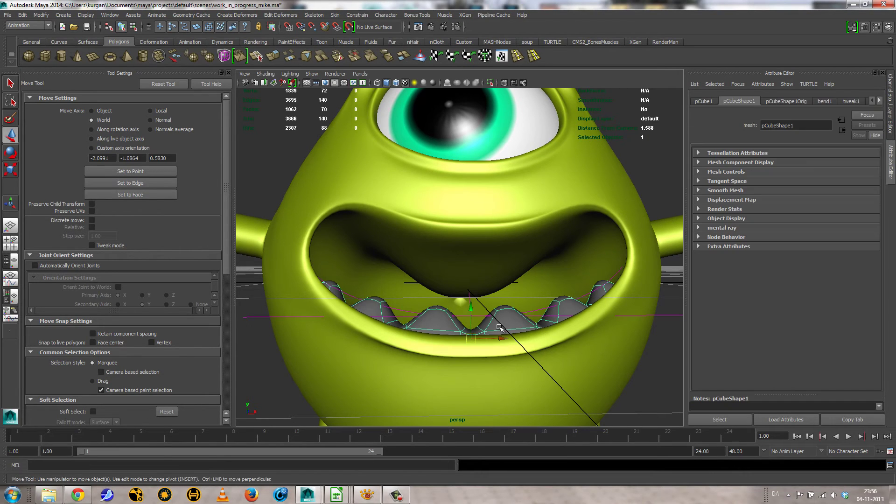
{"action": "left_click", "coordinate": [23, 15]}
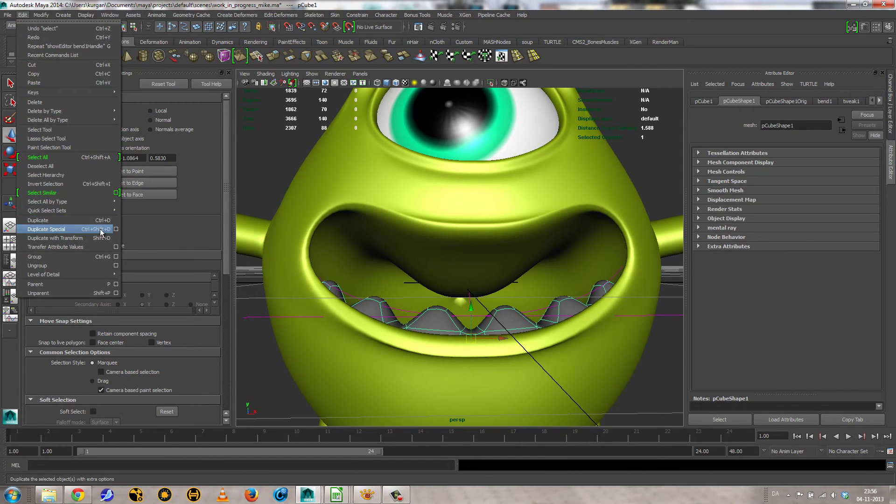
{"action": "left_click", "coordinate": [116, 229]}
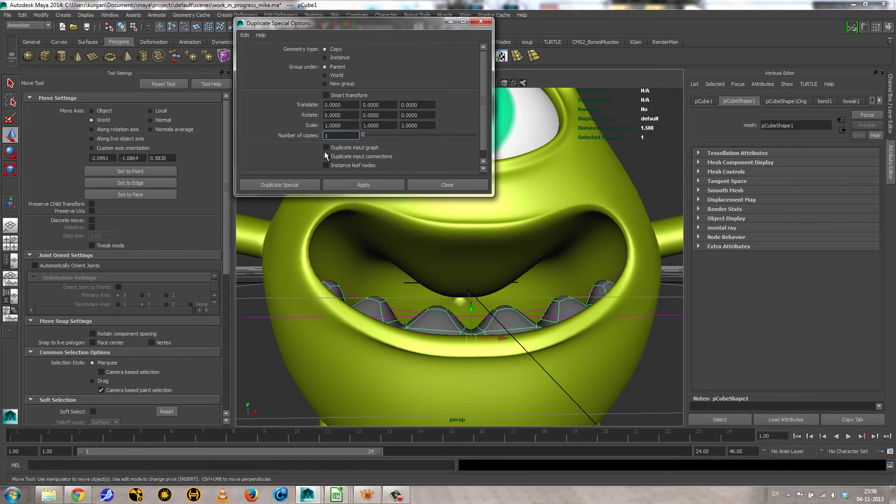
{"action": "left_click", "coordinate": [326, 156]}
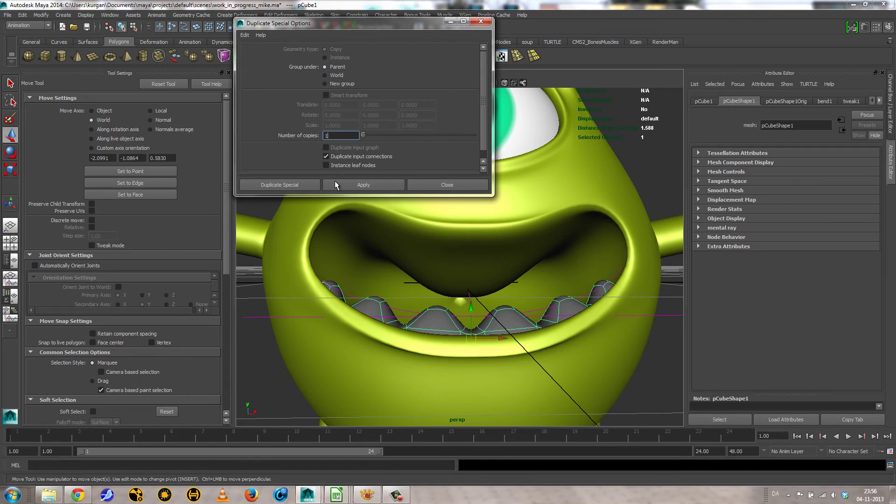
{"action": "left_click", "coordinate": [278, 183]}
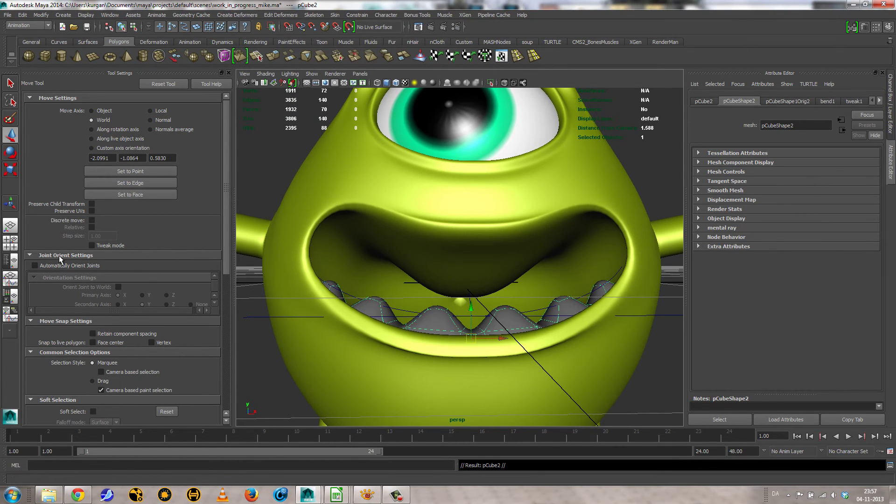
Show the Outliner beside the perspective view and undo the Duplicate Special copy of the lower teeth
{"action": "left_click", "coordinate": [23, 261]}
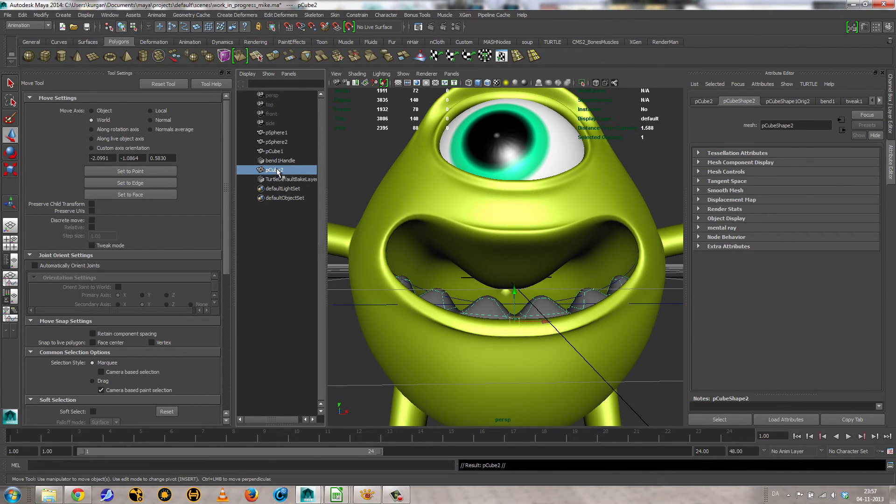
{"action": "left_click_drag", "start_coordinate": [512, 294], "coordinate": [504, 368]}
{"action": "key", "text": "e"}
{"action": "key", "text": "ctrl+z"}
{"action": "key", "text": "ctrl+z"}
{"action": "key", "text": "ctrl+z"}
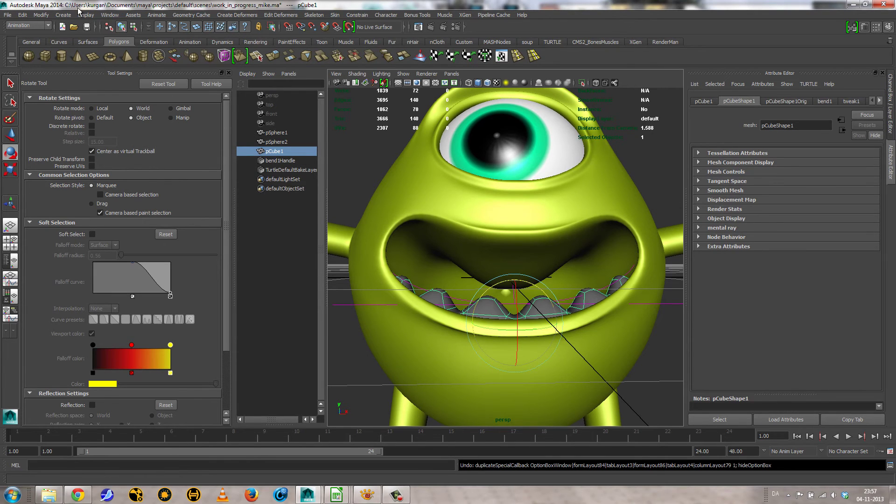
Make one copy of the lower tooth row using Duplicate Special with Duplicate input graph enabled
{"action": "left_click", "coordinate": [23, 15]}
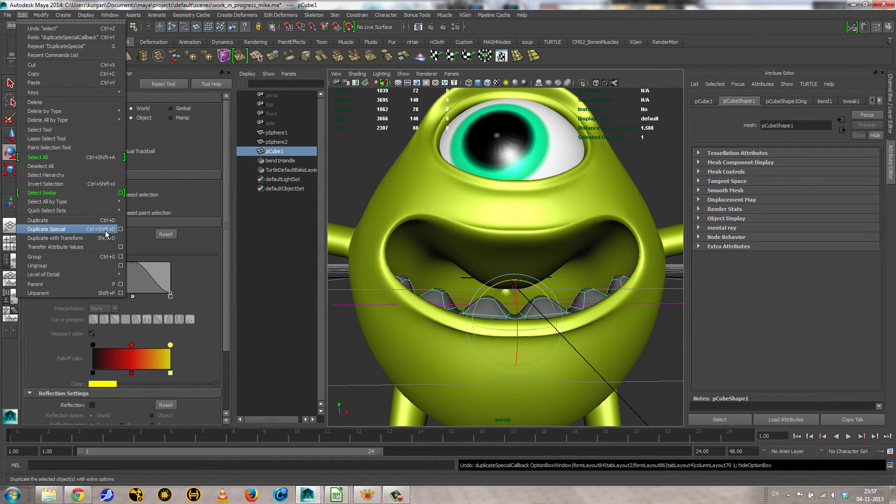
{"action": "left_click", "coordinate": [123, 229]}
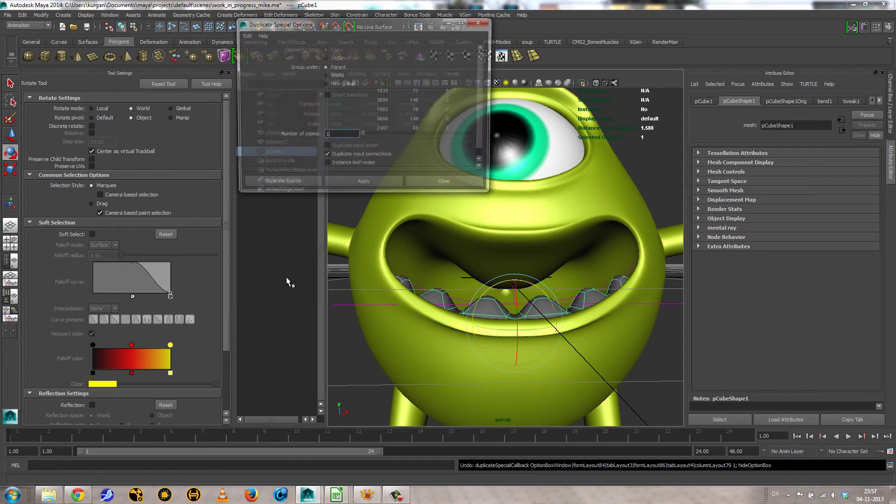
{"action": "left_click", "coordinate": [329, 149]}
{"action": "left_click", "coordinate": [346, 184]}
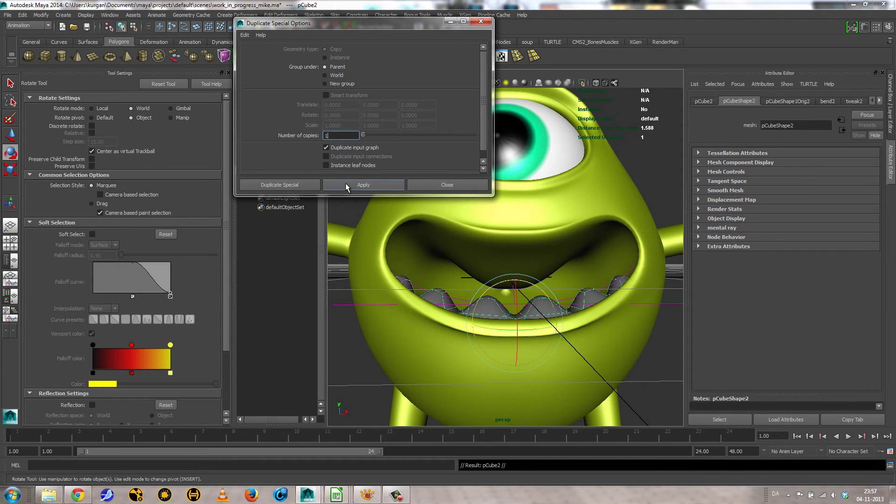
{"action": "left_click", "coordinate": [481, 21]}
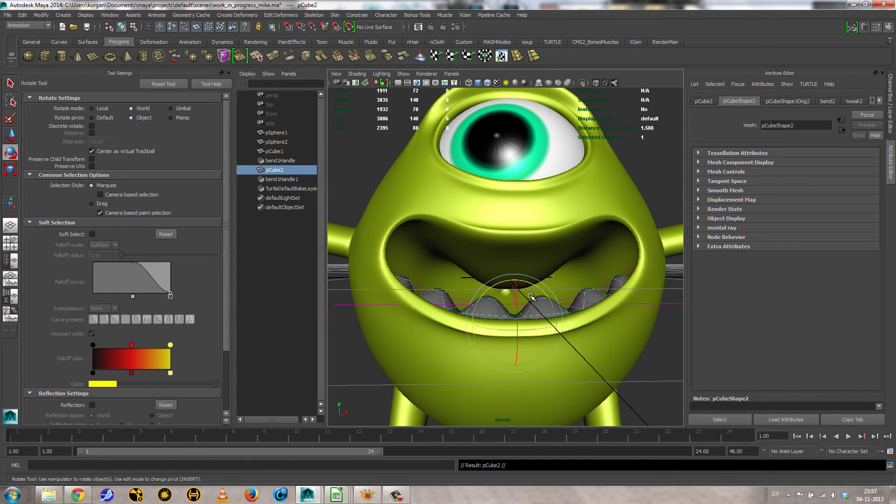
Flip the copied teeth together with their bend handle 180 degrees about Z and raise them to about Y 0.235 under the upper lip
{"action": "left_click", "coordinate": [276, 180], "text": "ctrl"}
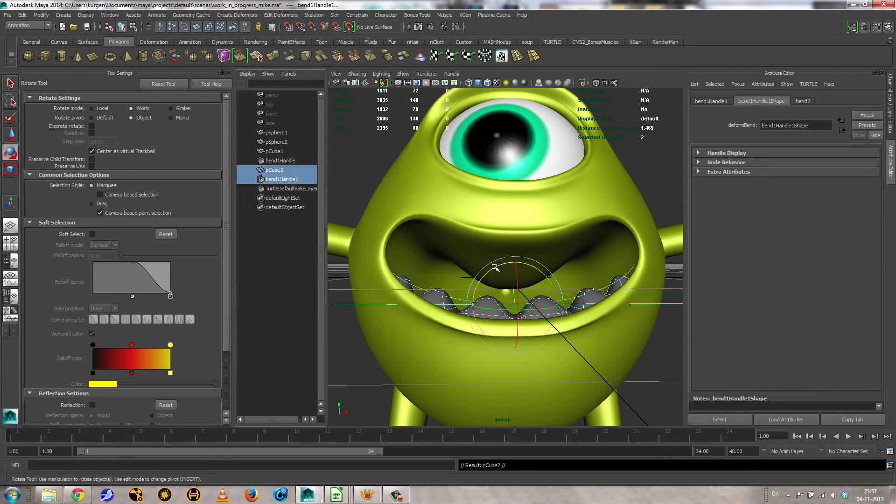
{"action": "left_click_drag", "start_coordinate": [495, 268], "coordinate": [304, 309]}
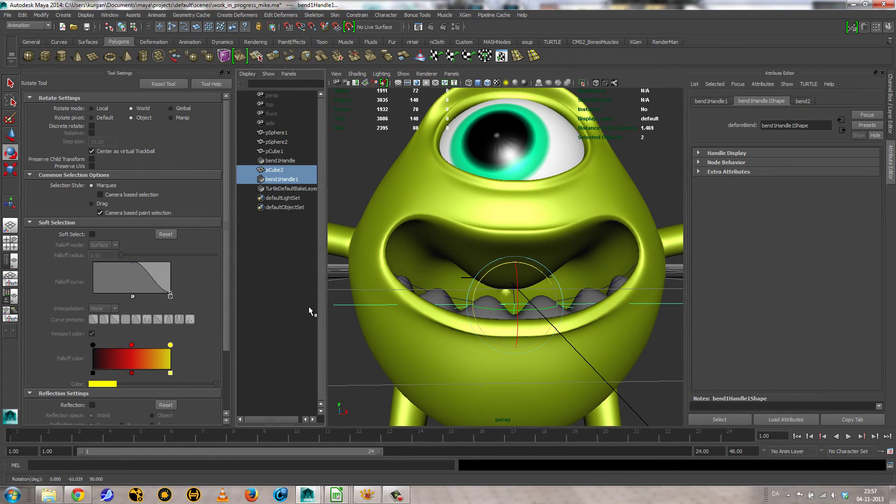
{"action": "key", "text": "w"}
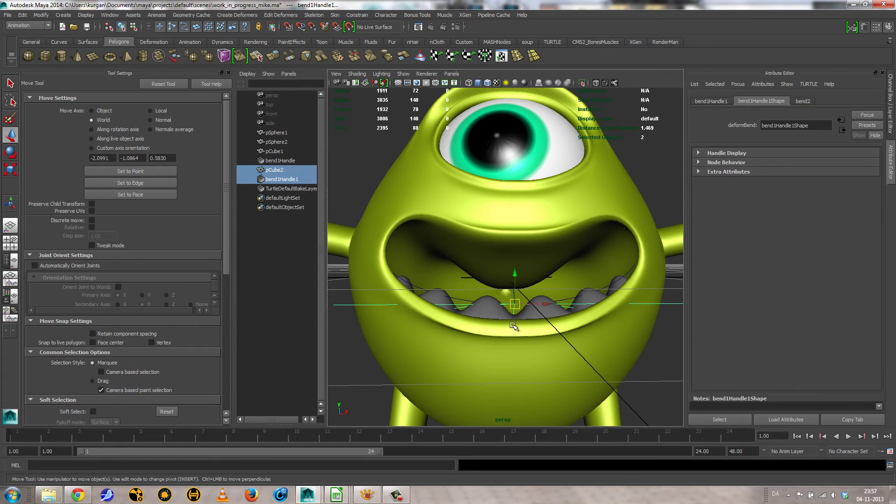
{"action": "left_click", "coordinate": [511, 260]}
{"action": "key", "text": "ctrl+z"}
{"action": "left_click_drag", "start_coordinate": [516, 267], "coordinate": [516, 200]}
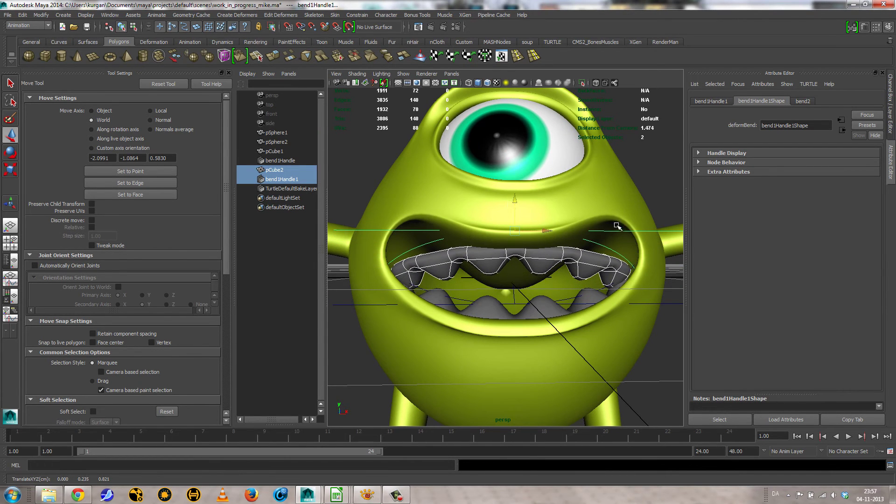
{"action": "left_click_drag", "start_coordinate": [608, 256], "coordinate": [536, 263], "text": "alt"}
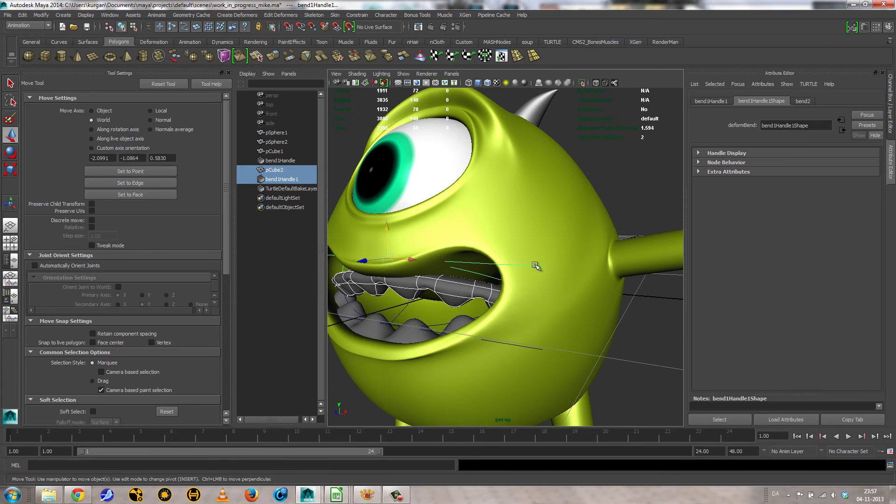
{"action": "left_click", "coordinate": [536, 268]}
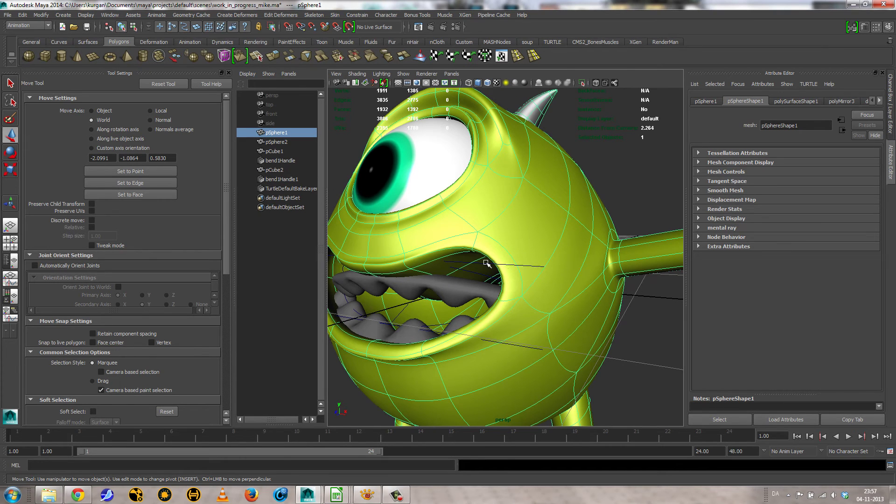
{"action": "left_click_drag", "start_coordinate": [484, 261], "coordinate": [485, 269], "text": "shift"}
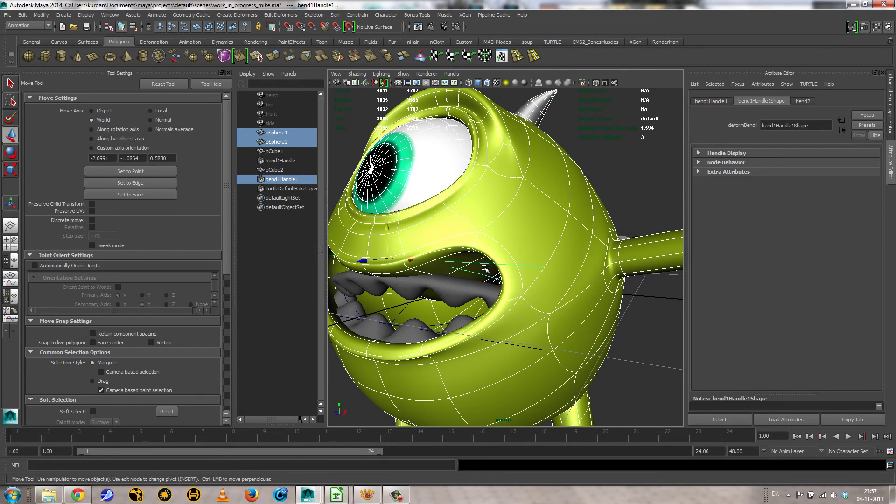
{"action": "left_click", "coordinate": [530, 232], "text": "shift"}
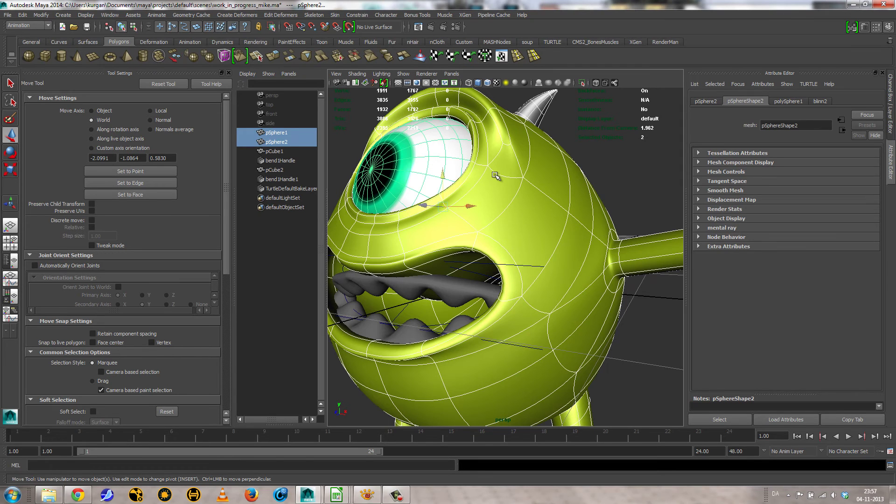
{"action": "left_click", "coordinate": [602, 167]}
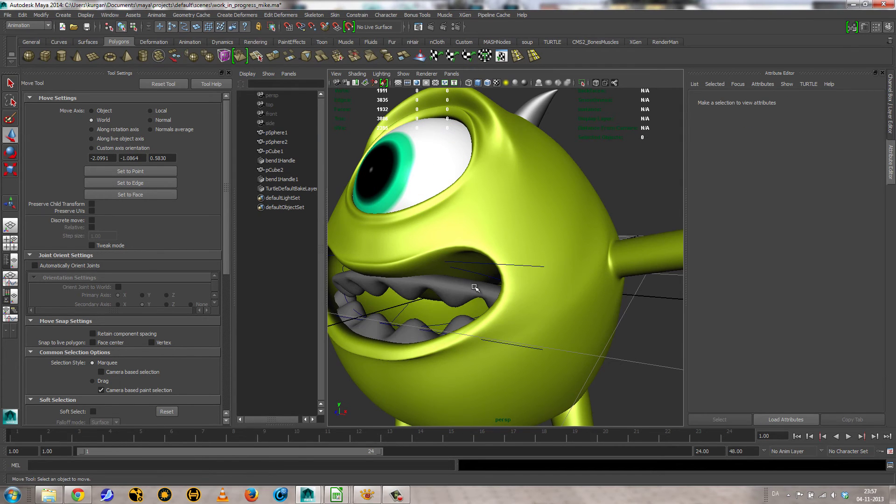
{"action": "left_click", "coordinate": [479, 265]}
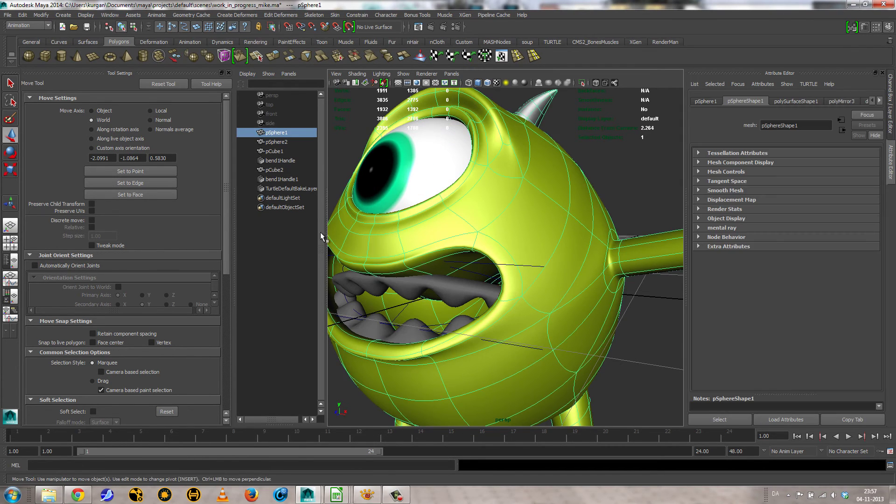
Rotate the upper teeth's bend handle so the row follows the upper lip and set the bend's Curvature to about -74.9
{"action": "left_click", "coordinate": [276, 180]}
{"action": "key", "text": "e"}
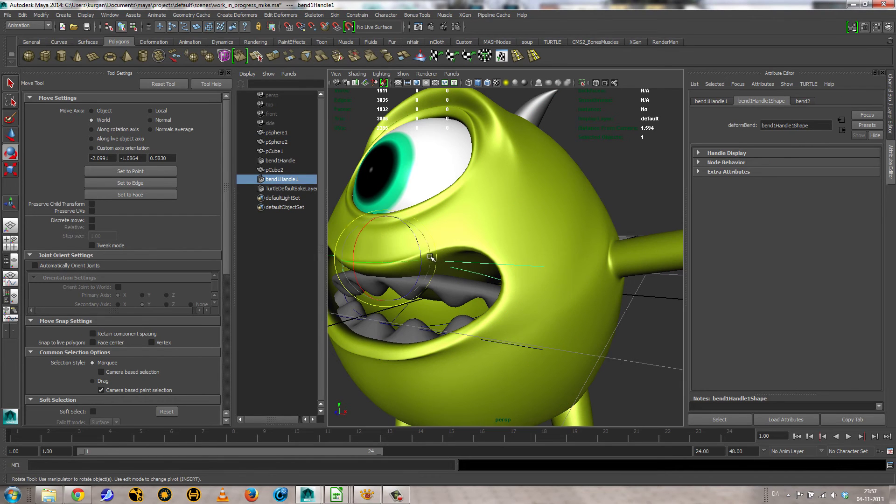
{"action": "left_click_drag", "start_coordinate": [362, 235], "coordinate": [476, 390]}
{"action": "mouse_move", "coordinate": [501, 346]}
{"action": "left_mouse_down", "text": "alt"}
{"action": "mouse_move", "coordinate": [545, 344]}
{"action": "mouse_move", "coordinate": [545, 355]}
{"action": "mouse_move", "coordinate": [527, 323]}
{"action": "mouse_move", "coordinate": [505, 348]}
{"action": "left_mouse_up", "text": "alt"}
{"action": "left_click", "coordinate": [803, 101]}
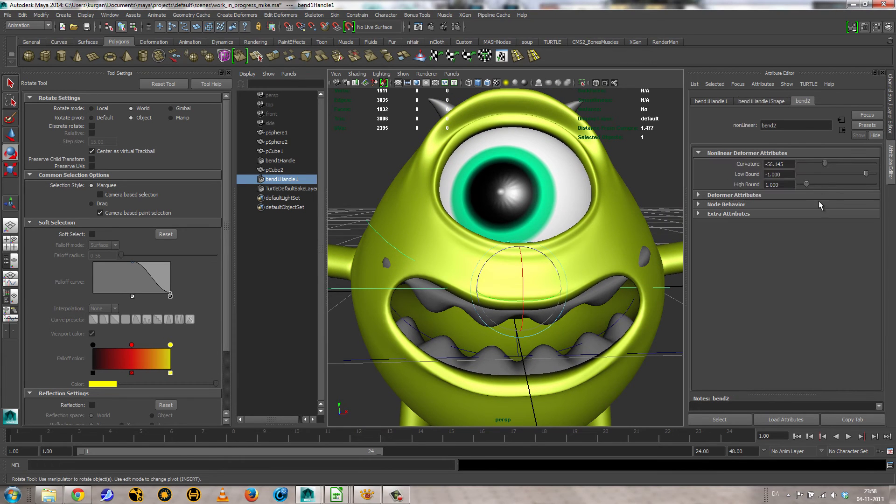
{"action": "left_click_drag", "start_coordinate": [830, 172], "coordinate": [821, 167]}
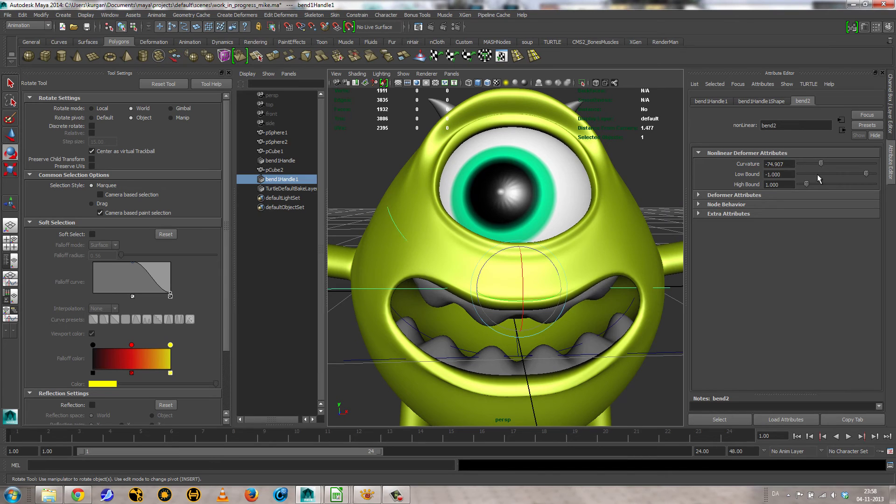
Tilt the upper teeth about X to roughly 21 degrees and adjust their height under the upper lip
{"action": "left_click_drag", "start_coordinate": [582, 251], "coordinate": [366, 319], "text": "alt"}
{"action": "left_click", "coordinate": [520, 203]}
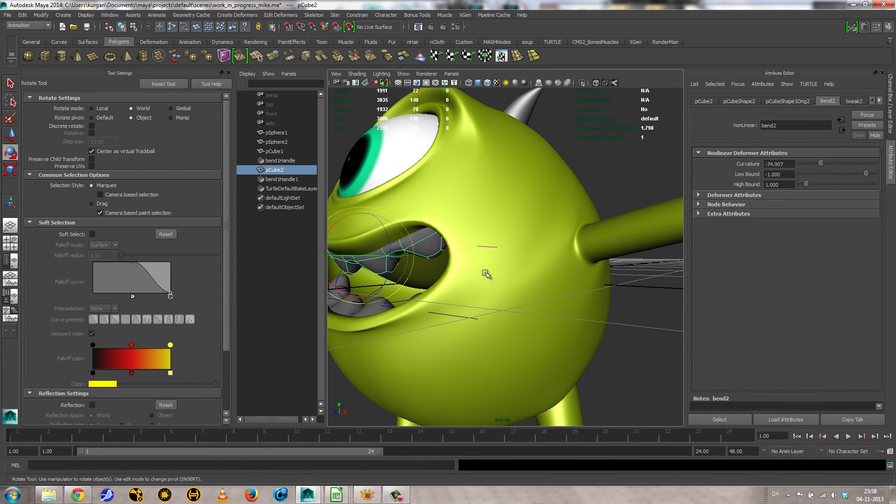
{"action": "left_click_drag", "start_coordinate": [486, 274], "coordinate": [471, 287], "text": "alt"}
{"action": "left_click_drag", "start_coordinate": [388, 261], "coordinate": [378, 253]}
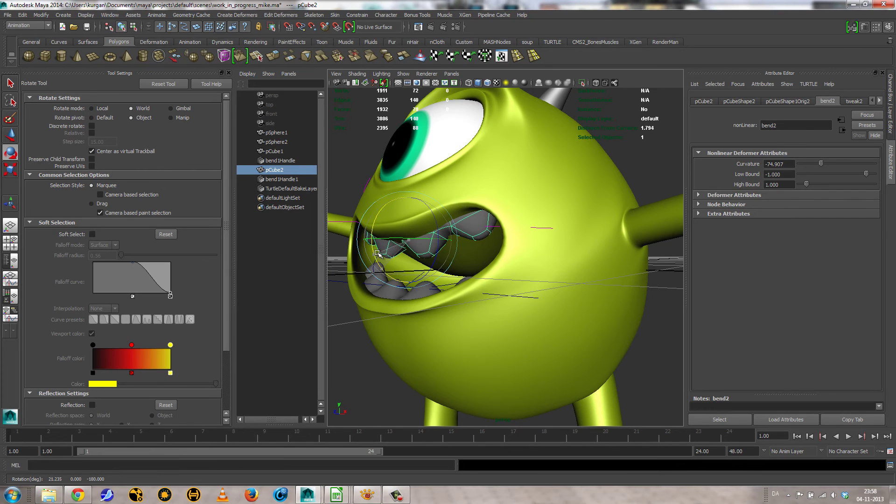
{"action": "key", "text": "w"}
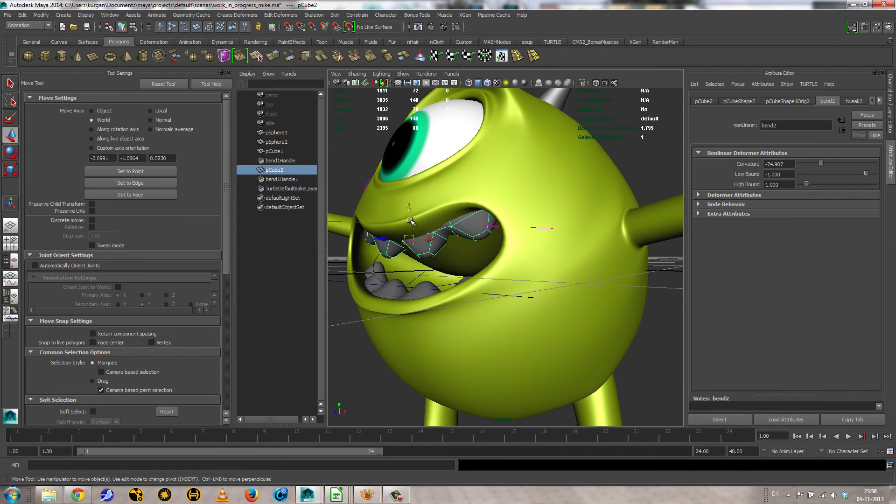
{"action": "left_click_drag", "start_coordinate": [409, 225], "coordinate": [433, 318]}
Try rotating the lower tooth row inside the mouth and undo the rotation
{"action": "left_click", "coordinate": [433, 317]}
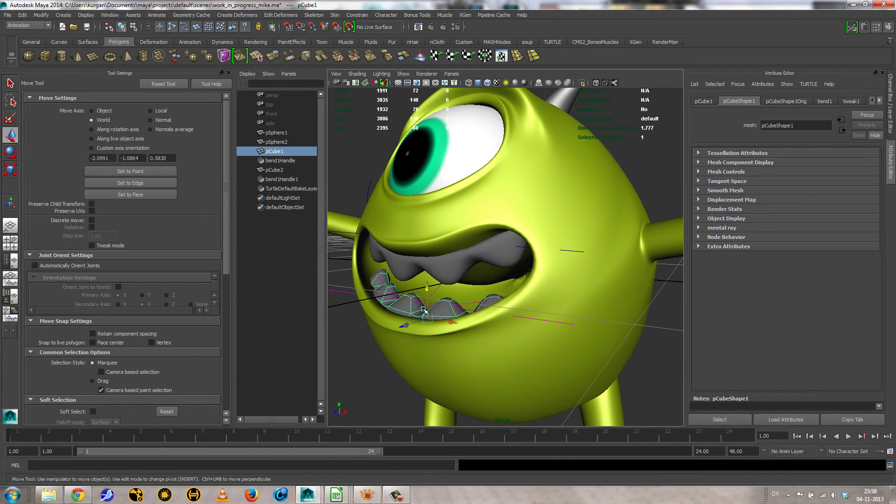
{"action": "key", "text": "e"}
{"action": "left_click_drag", "start_coordinate": [407, 295], "coordinate": [480, 294]}
{"action": "key", "text": "ctrl+z"}
Assign a new Blinn material to the upper and lower teeth and set its color to white
{"action": "left_click", "coordinate": [564, 266]}
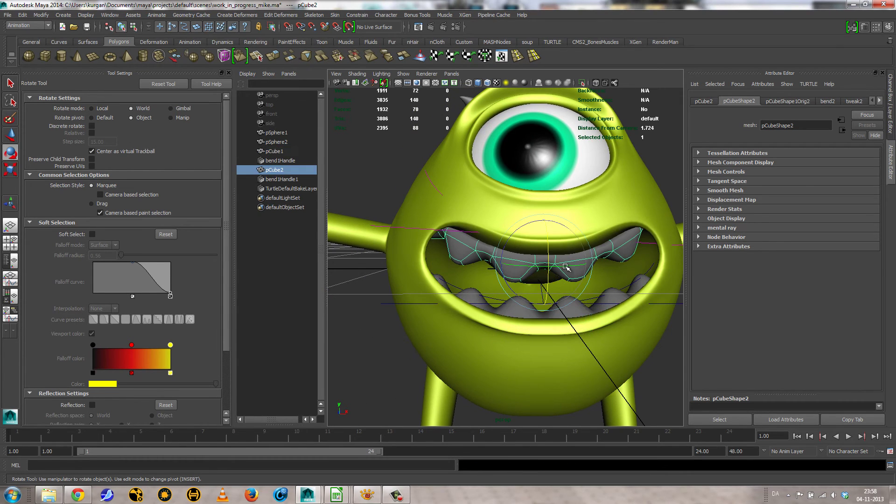
{"action": "left_click", "coordinate": [581, 312], "text": "shift"}
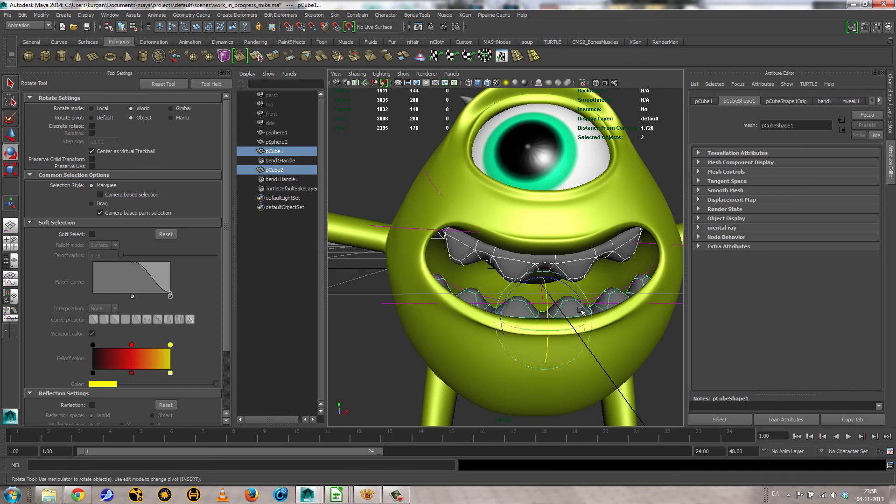
{"action": "left_click", "coordinate": [256, 42]}
{"action": "left_click", "coordinate": [179, 56]}
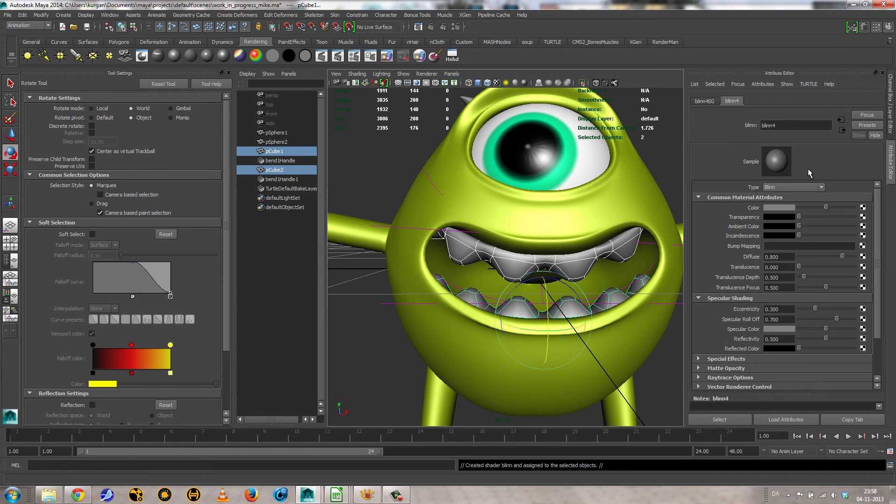
{"action": "left_click_drag", "start_coordinate": [827, 207], "coordinate": [893, 214]}
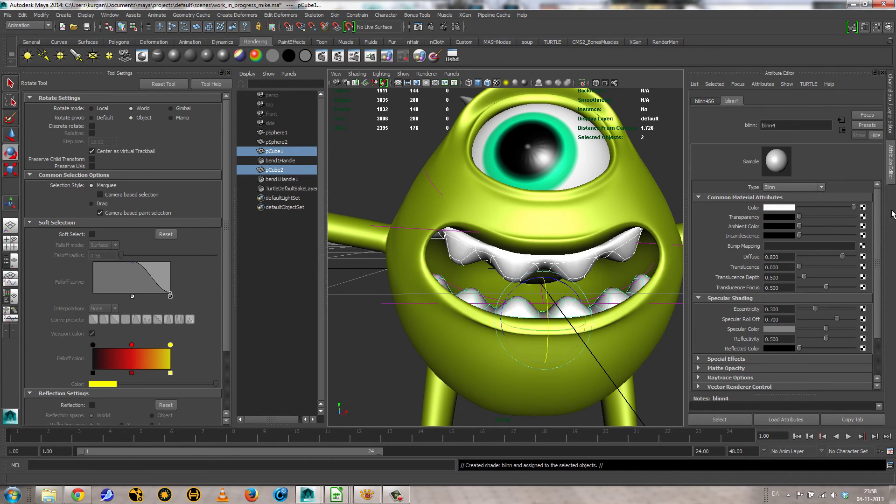
Examine how the white teeth fit the mouth, both up close and on the whole character
{"action": "left_click_drag", "start_coordinate": [528, 319], "coordinate": [597, 235], "text": "alt"}
{"action": "right_click_drag", "start_coordinate": [592, 262], "coordinate": [629, 255]}
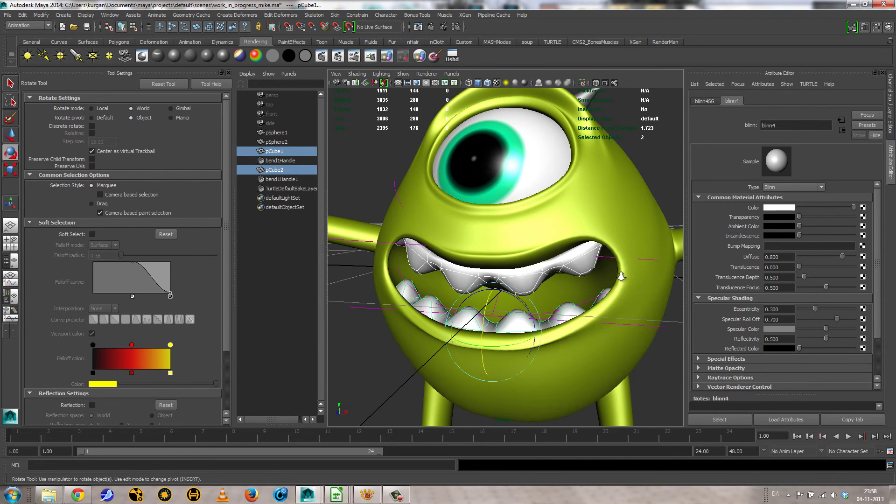
{"action": "scroll", "coordinate": [620, 274], "scroll_direction": "down", "scroll_amount": 6}
{"action": "left_click", "coordinate": [634, 337]}
{"action": "right_click_drag", "start_coordinate": [634, 338], "coordinate": [568, 335], "text": "alt"}
{"action": "left_click_drag", "start_coordinate": [569, 334], "coordinate": [564, 330], "text": "alt"}
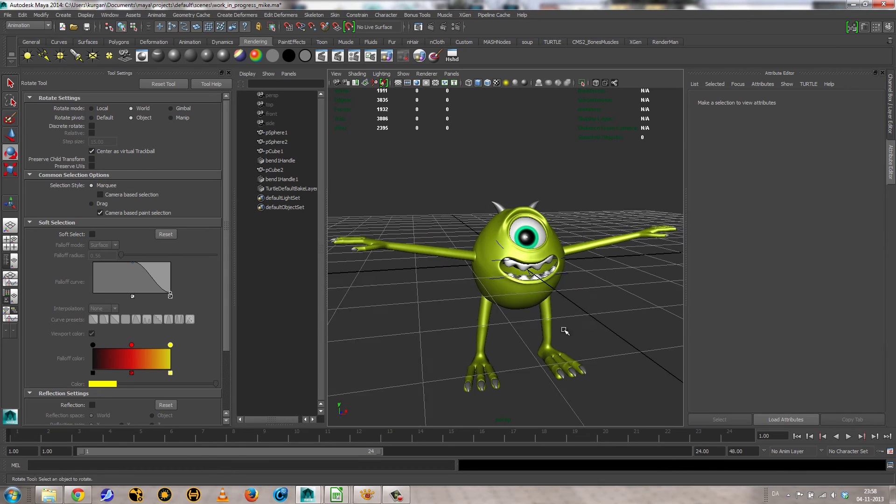
{"action": "right_click_drag", "start_coordinate": [565, 330], "coordinate": [620, 336], "text": "alt"}
Delete the construction history of both the lower and upper tooth rows to bake in their bends
{"action": "left_click", "coordinate": [555, 289]}
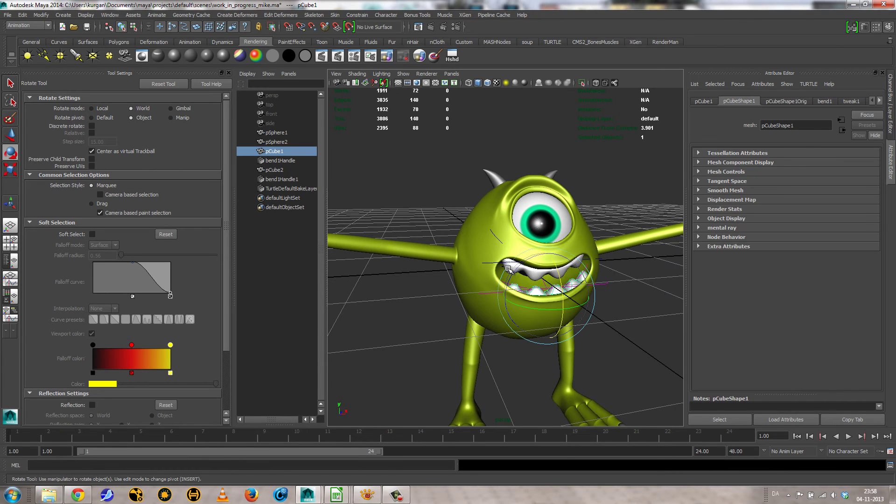
{"action": "left_click_drag", "start_coordinate": [509, 268], "coordinate": [510, 270]}
{"action": "key", "text": "q"}
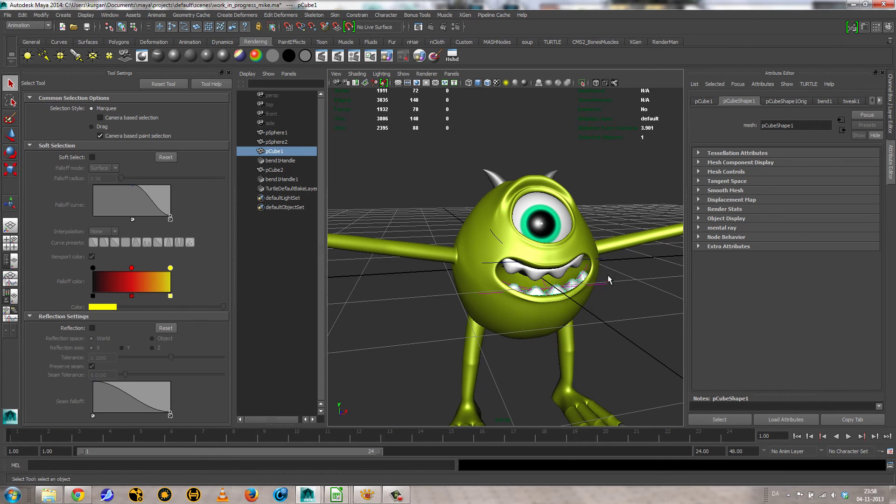
{"action": "left_click", "coordinate": [527, 273], "text": "shift"}
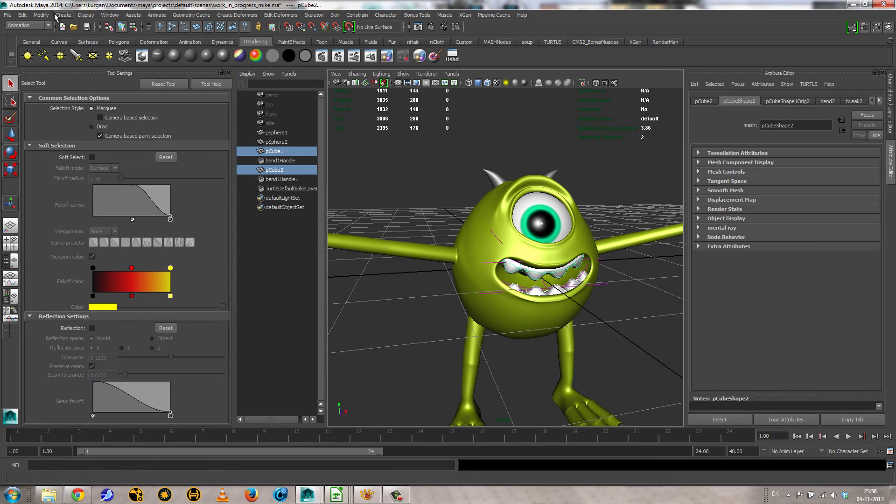
{"action": "left_click", "coordinate": [22, 14]}
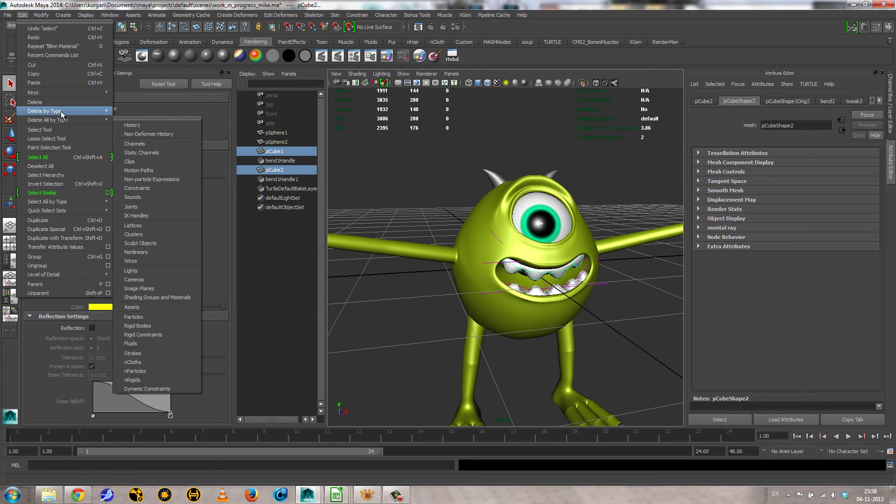
{"action": "left_click", "coordinate": [129, 119]}
{"action": "left_click", "coordinate": [612, 343]}
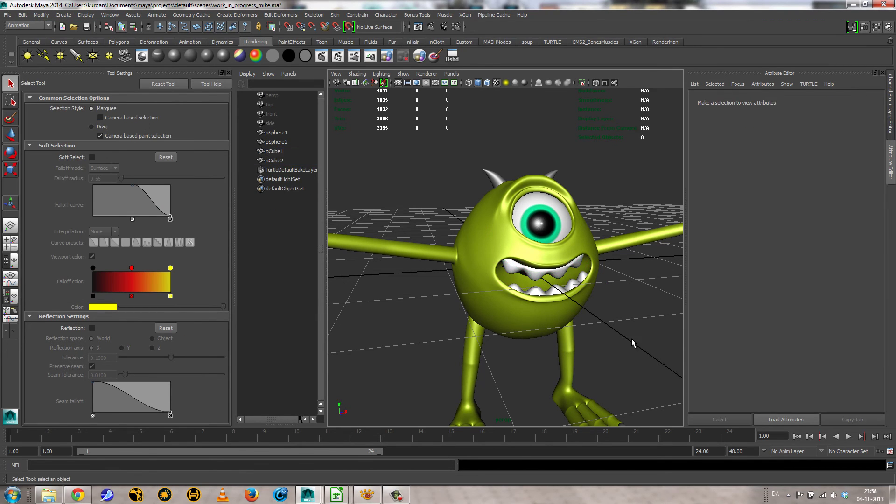
{"action": "left_click_drag", "start_coordinate": [612, 342], "coordinate": [557, 343], "text": "alt"}
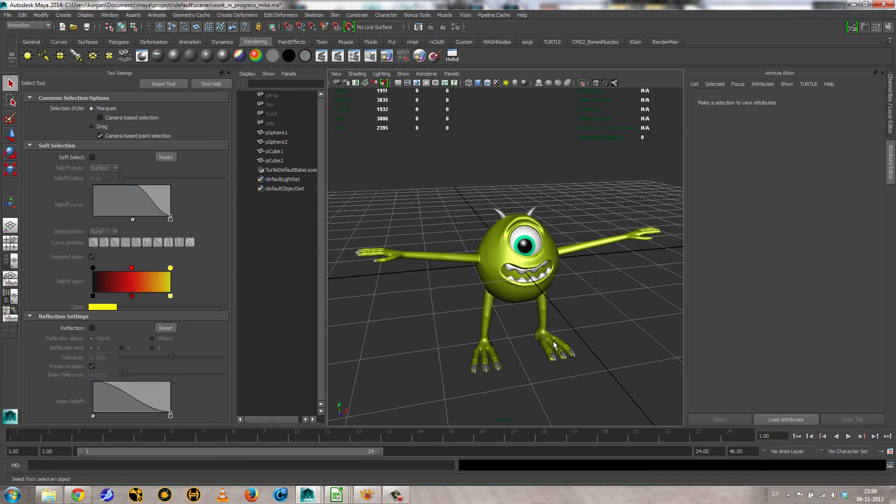
Create a polygon plane at the character's position and scale it up well beyond the footprint of the feet
{"action": "left_click_drag", "start_coordinate": [554, 345], "coordinate": [509, 299], "text": "alt"}
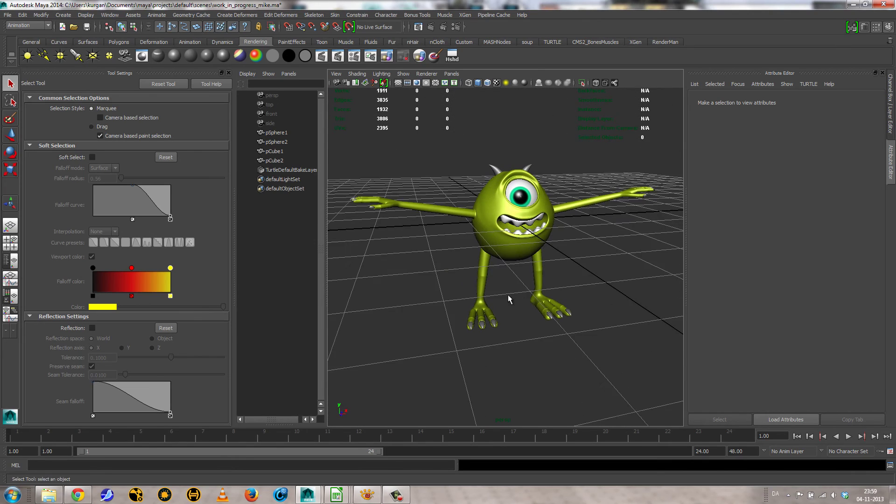
{"action": "mouse_move", "coordinate": [509, 295]}
{"action": "right_mouse_down", "text": "alt"}
{"action": "mouse_move", "coordinate": [559, 312]}
{"action": "mouse_move", "coordinate": [499, 302]}
{"action": "right_mouse_up", "text": "alt"}
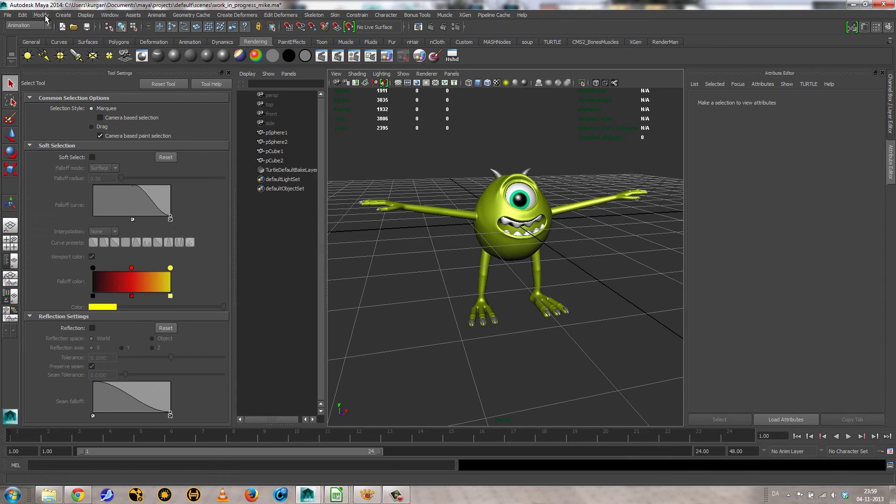
{"action": "left_click", "coordinate": [63, 15]}
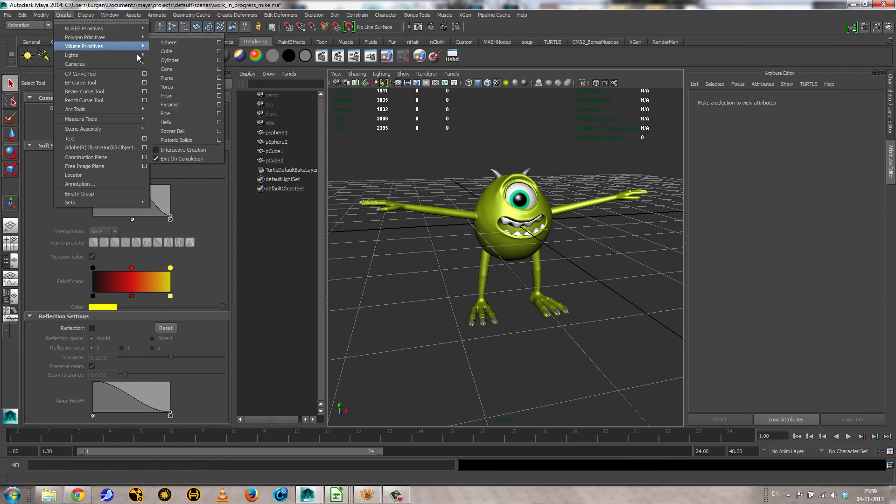
{"action": "mouse_move", "coordinate": [127, 39]}
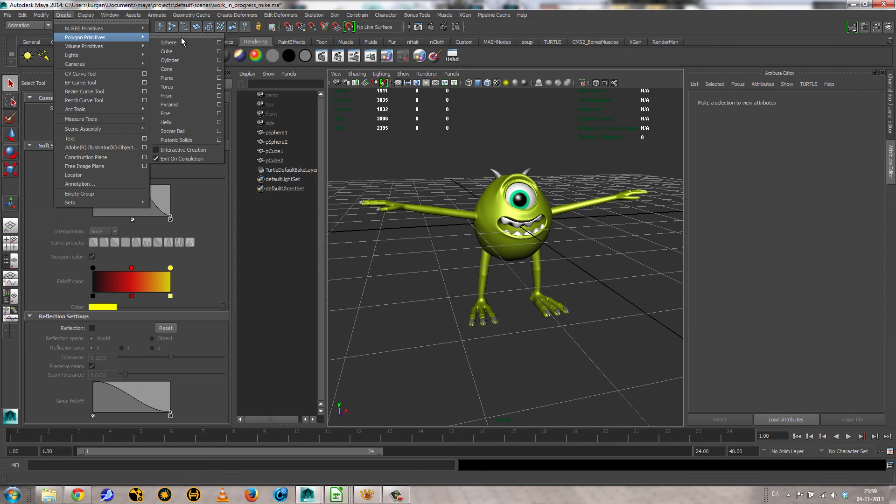
{"action": "left_click", "coordinate": [175, 79]}
{"action": "key", "text": "r"}
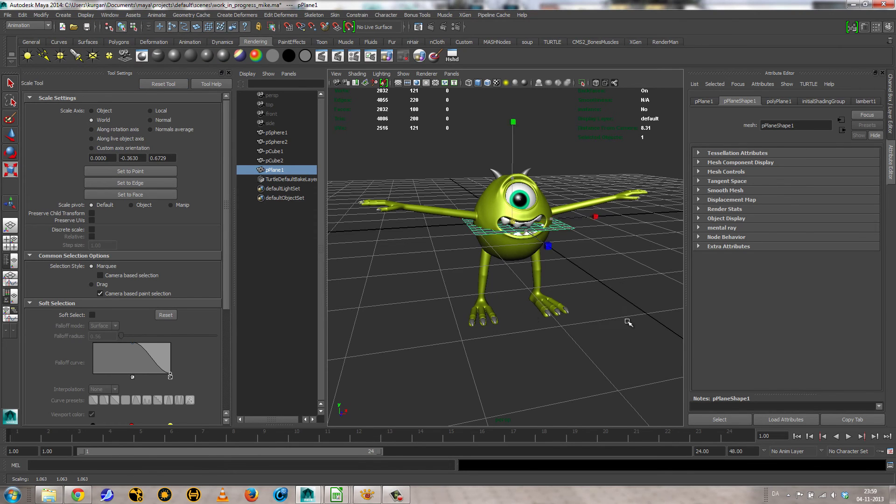
{"action": "middle_click_drag", "start_coordinate": [534, 327], "coordinate": [524, 282]}
Move the plane down to the soles of the feet, at about -2.239 vertically, checking the contact from below
{"action": "key", "text": "w"}
{"action": "key", "text": "space"}
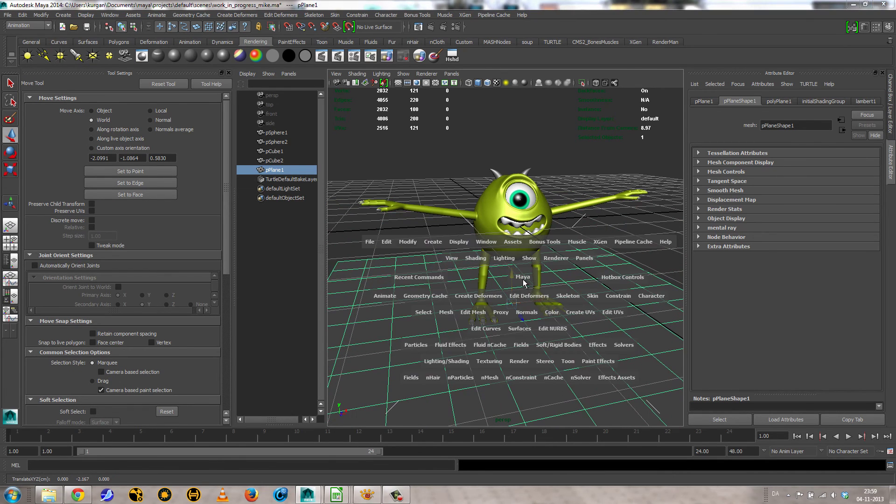
{"action": "left_click_drag", "start_coordinate": [524, 286], "coordinate": [509, 245], "text": "alt"}
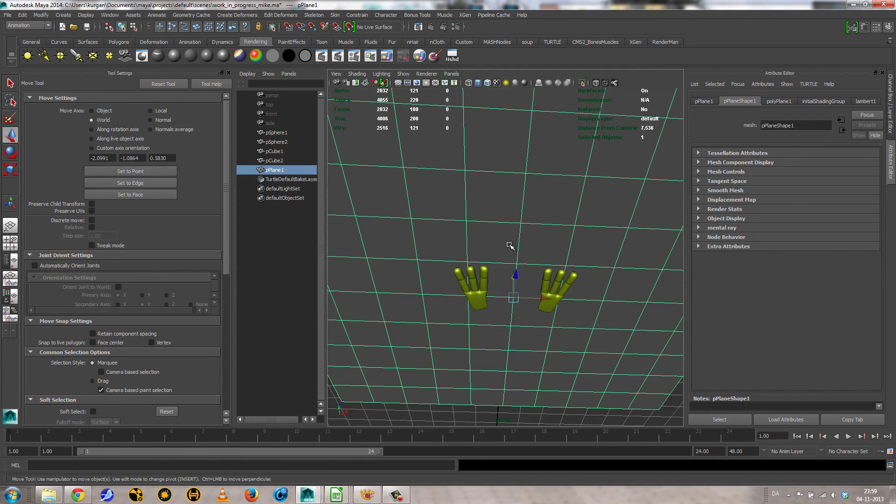
{"action": "mouse_move", "coordinate": [522, 298]}
{"action": "left_mouse_down"}
{"action": "mouse_move", "coordinate": [512, 289]}
{"action": "mouse_move", "coordinate": [524, 278]}
{"action": "mouse_move", "coordinate": [526, 290]}
{"action": "mouse_move", "coordinate": [512, 283]}
{"action": "left_mouse_up"}
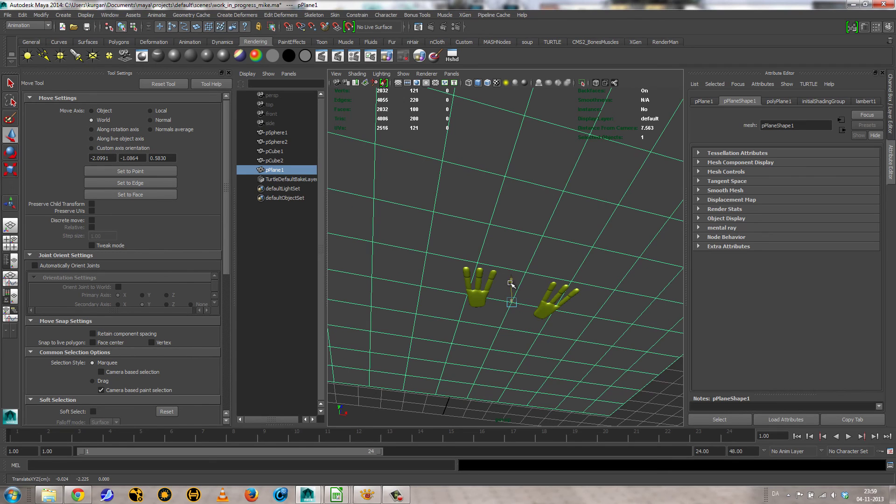
{"action": "left_click_drag", "start_coordinate": [511, 284], "coordinate": [508, 283]}
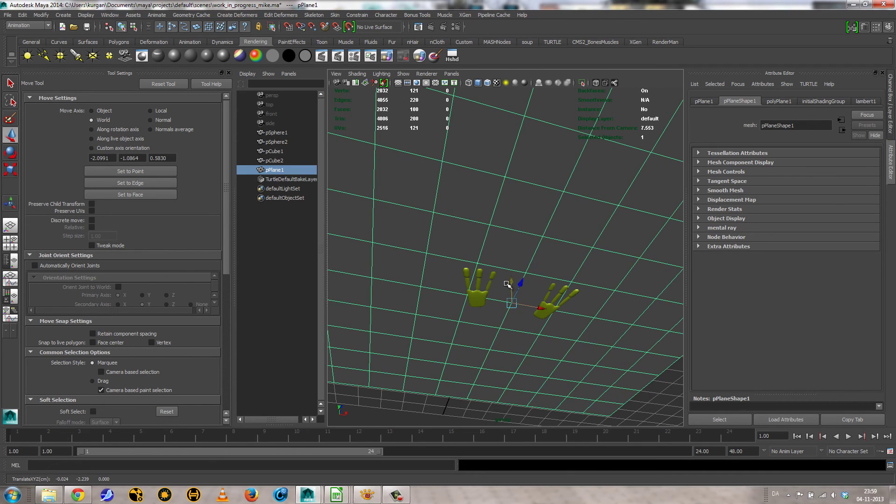
{"action": "left_click_drag", "start_coordinate": [498, 253], "coordinate": [459, 300], "text": "alt"}
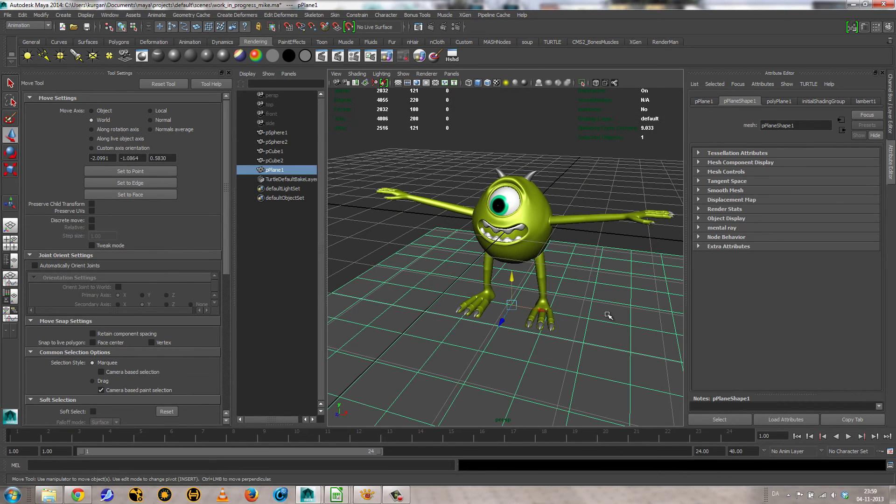
Scale the plane up uniformly in several passes into a vast ground floor extending far beyond the character
{"action": "key", "text": "r"}
{"action": "middle_click_drag", "start_coordinate": [515, 358], "coordinate": [690, 373]}
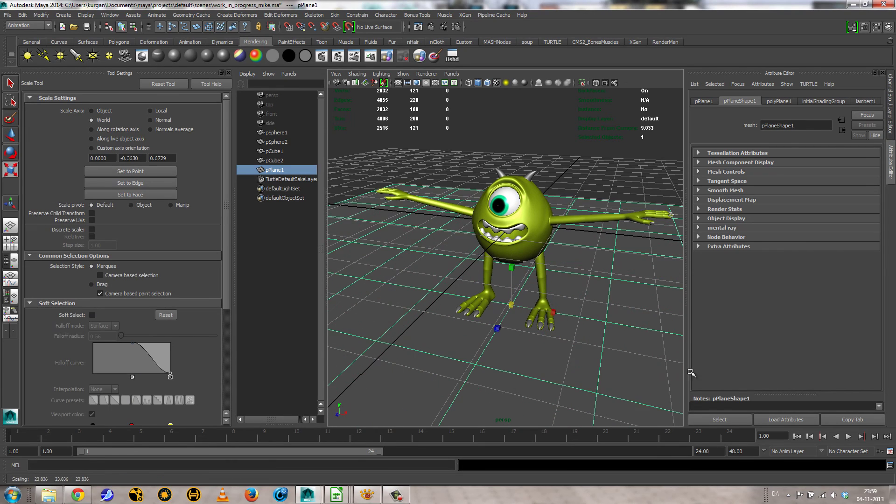
{"action": "middle_click_drag", "start_coordinate": [594, 388], "coordinate": [691, 385]}
{"action": "middle_click_drag", "start_coordinate": [524, 376], "coordinate": [724, 393]}
{"action": "middle_click_drag", "start_coordinate": [550, 360], "coordinate": [784, 373]}
Frame the whole character from the front and test-render the perspective view with mental ray
{"action": "left_click_drag", "start_coordinate": [572, 368], "coordinate": [589, 369], "text": "alt"}
{"action": "right_click_drag", "start_coordinate": [510, 368], "coordinate": [602, 366], "text": "alt"}
{"action": "left_click_drag", "start_coordinate": [544, 364], "coordinate": [608, 362], "text": "alt"}
{"action": "right_click_drag", "start_coordinate": [551, 355], "coordinate": [503, 349], "text": "alt"}
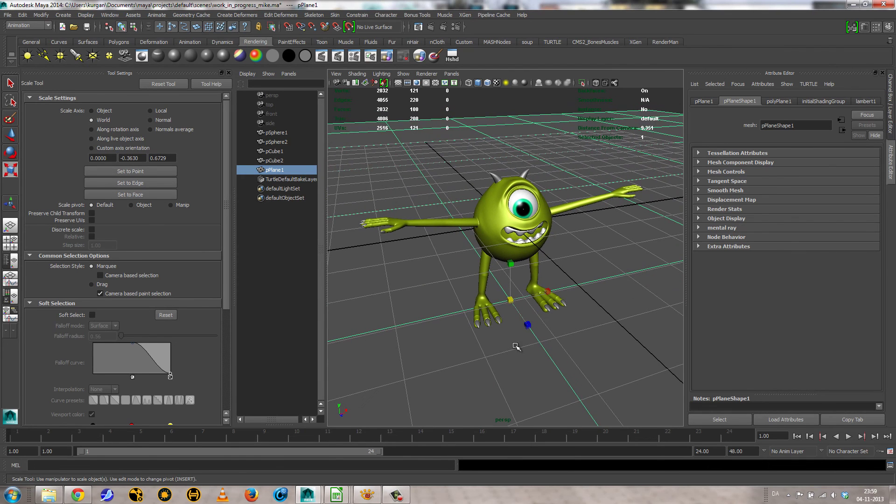
{"action": "left_click", "coordinate": [430, 26]}
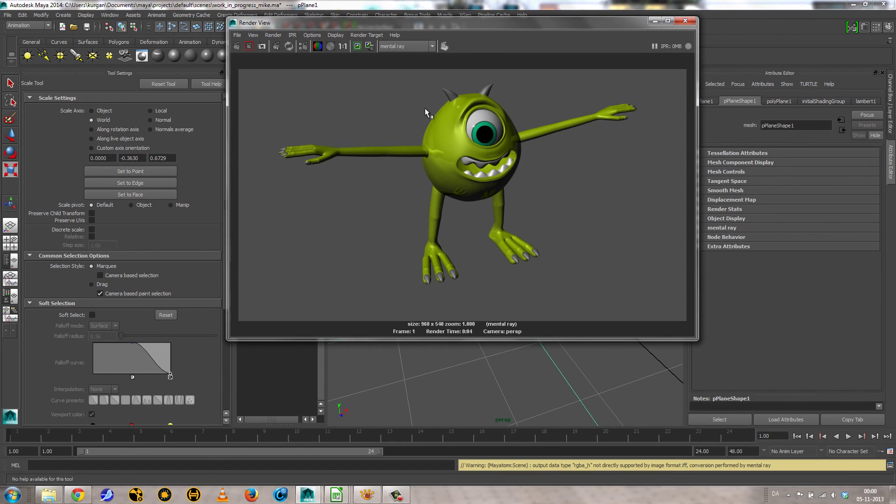
{"action": "left_click", "coordinate": [654, 21]}
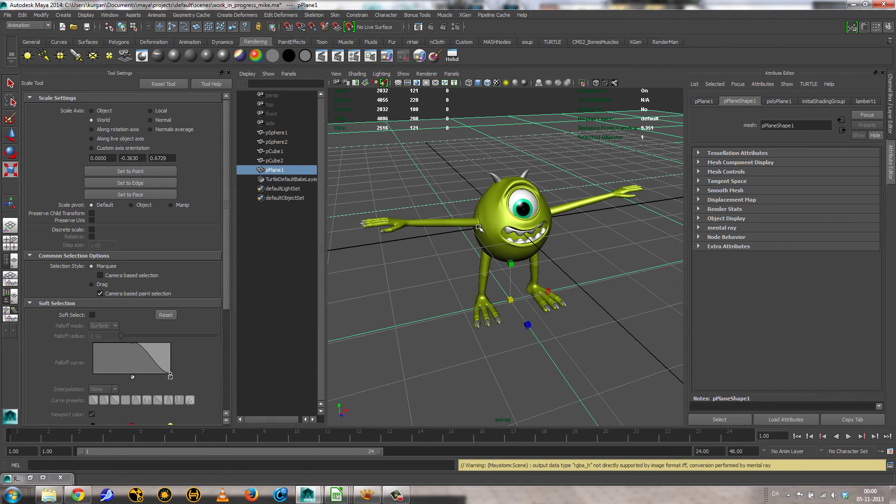
Set the reflectivity of the body's Blinn material to 0 and bring up the eye's Blinn material attributes
{"action": "left_click", "coordinate": [495, 219]}
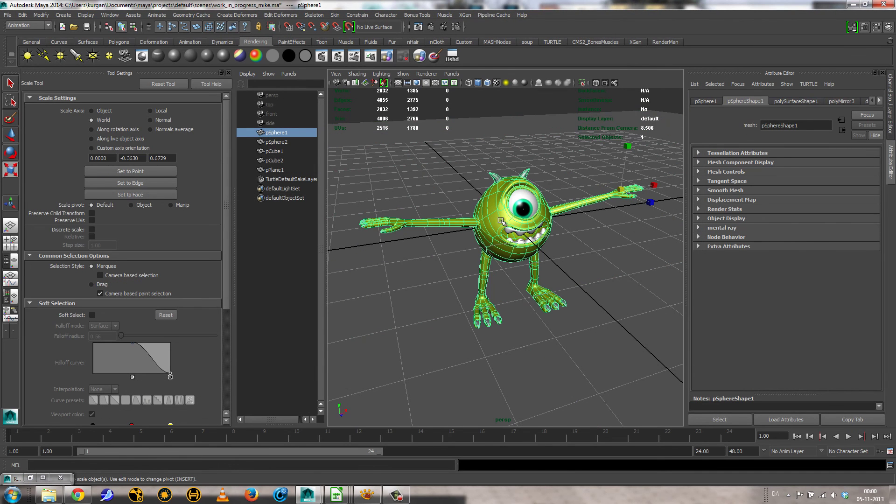
{"action": "right_click", "coordinate": [491, 218]}
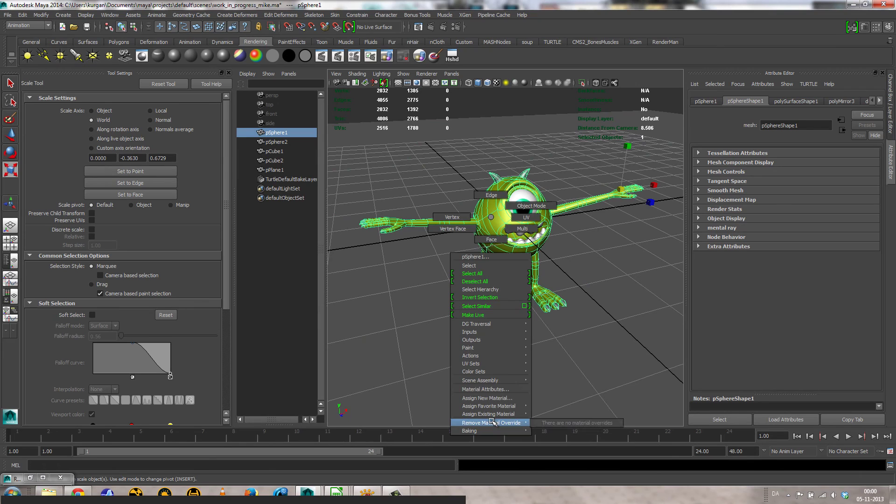
{"action": "left_click", "coordinate": [492, 389]}
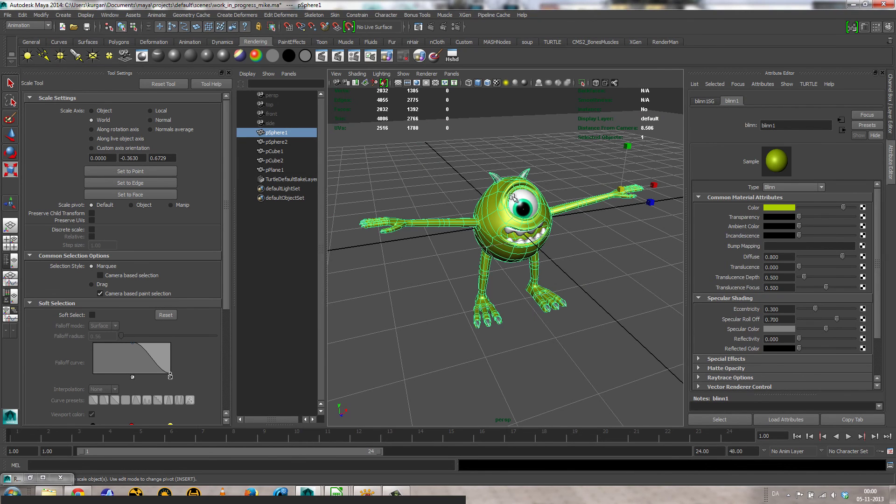
{"action": "left_click", "coordinate": [512, 196]}
{"action": "left_click", "coordinate": [821, 102]}
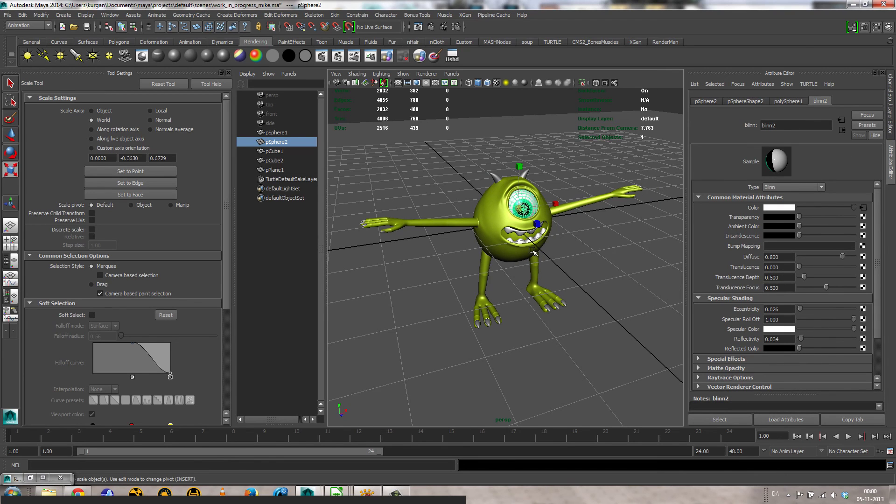
Render the perspective view again with mental ray and move the render window clear of the render settings
{"action": "left_click", "coordinate": [430, 27]}
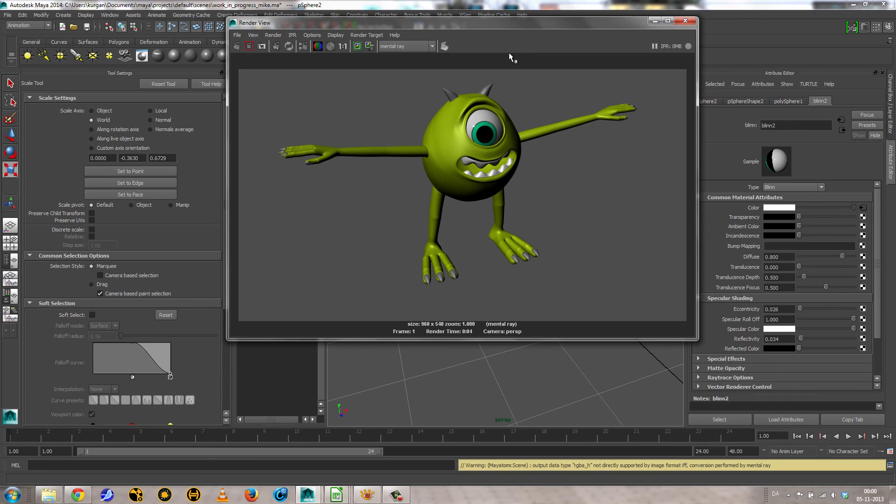
{"action": "left_click_drag", "start_coordinate": [525, 22], "coordinate": [355, 229]}
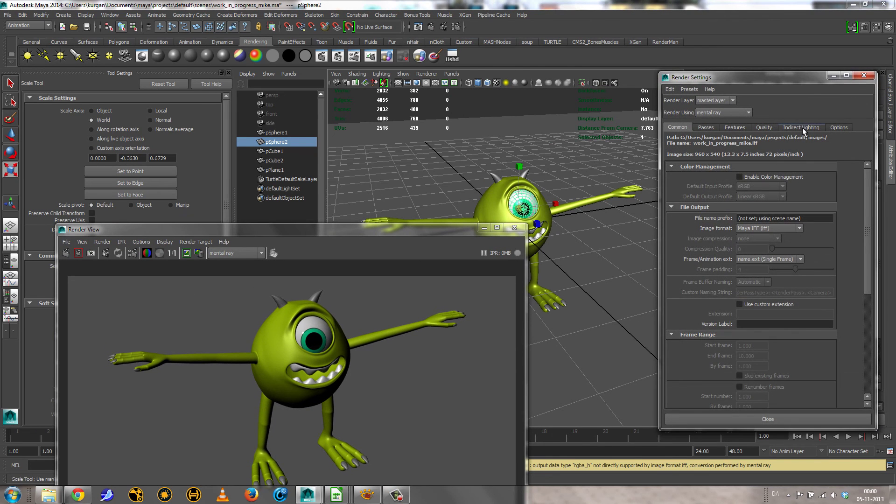
Create a Physical Sun and Sky environment in the mental ray indirect lighting settings and render the character with it
{"action": "left_click", "coordinate": [803, 128]}
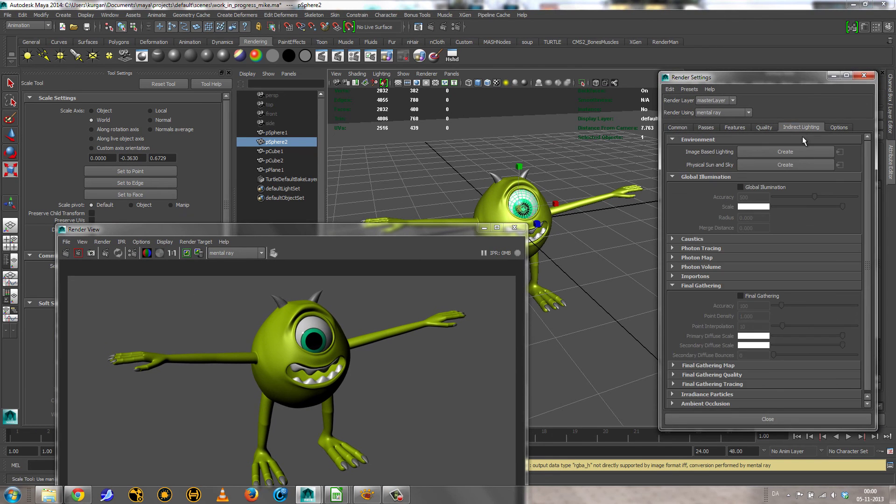
{"action": "left_click", "coordinate": [766, 167]}
{"action": "left_click_drag", "start_coordinate": [387, 230], "coordinate": [524, 68]}
{"action": "left_click", "coordinate": [202, 91]}
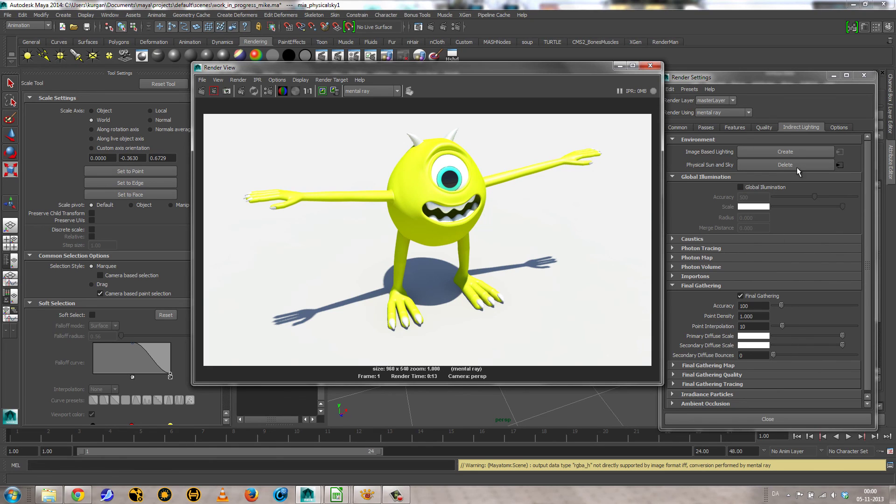
Set the physical sky's Multiplier to 0.5 and re-render the character
{"action": "left_click", "coordinate": [834, 75]}
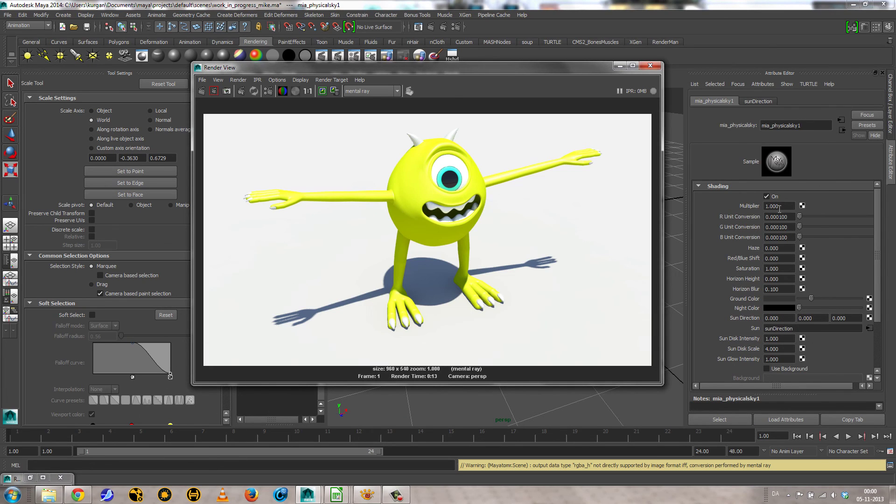
{"action": "left_click", "coordinate": [779, 207]}
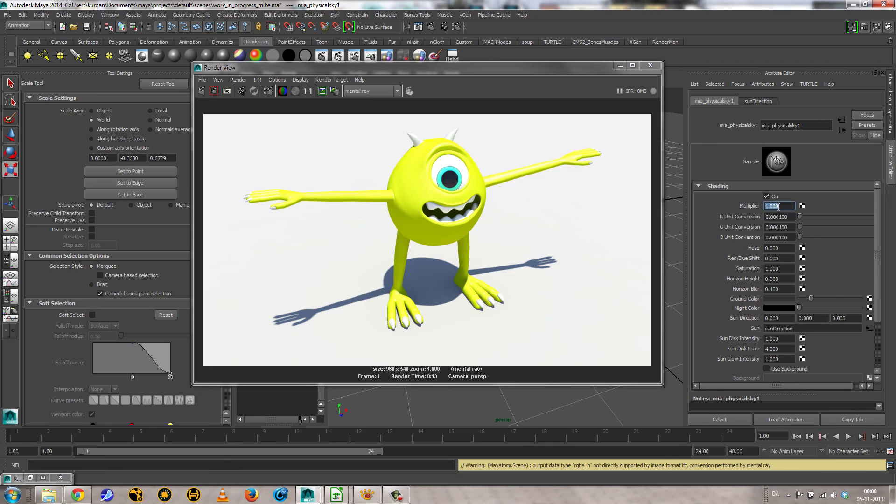
{"action": "type", "text": "0.500"}
{"action": "left_click", "coordinate": [198, 90]}
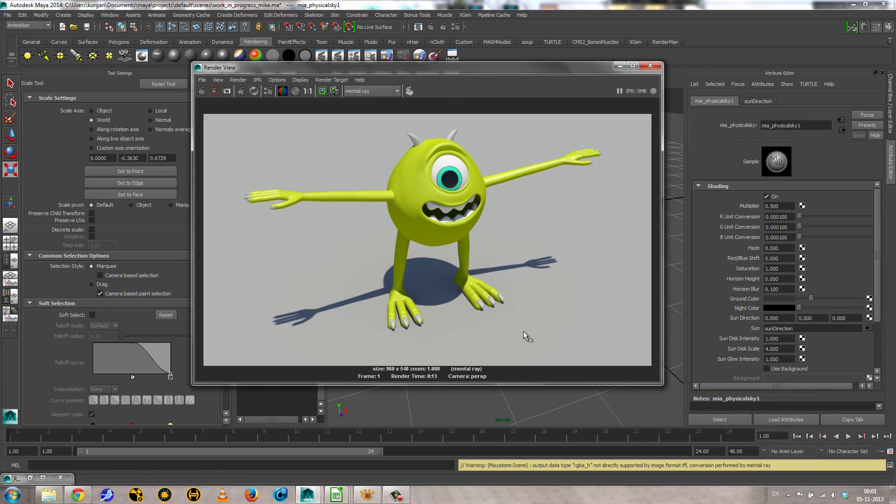
{"action": "left_click", "coordinate": [396, 495]}
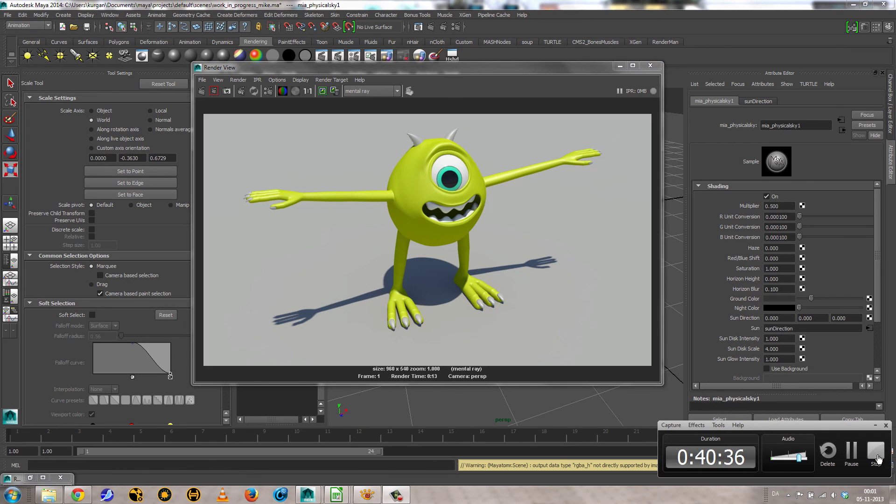